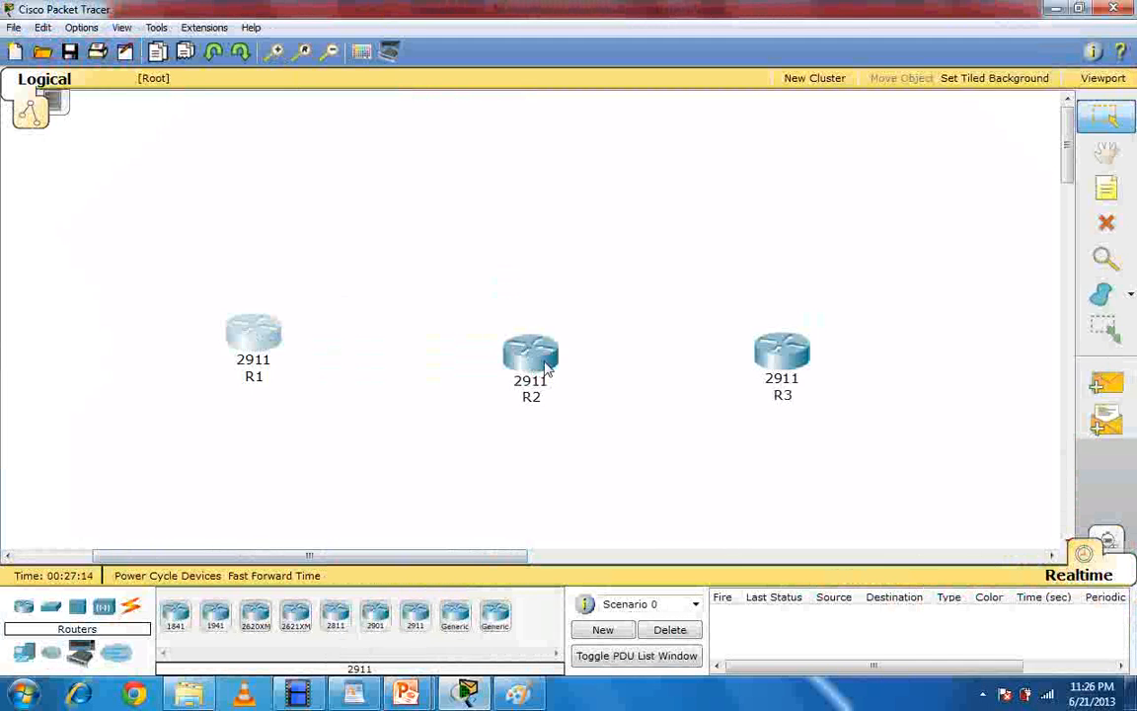
Move routers R2 and R3 up so they line up in a row with R1
left_click_drag(528, 353, 528, 334)
left_click_drag(795, 357, 794, 338)
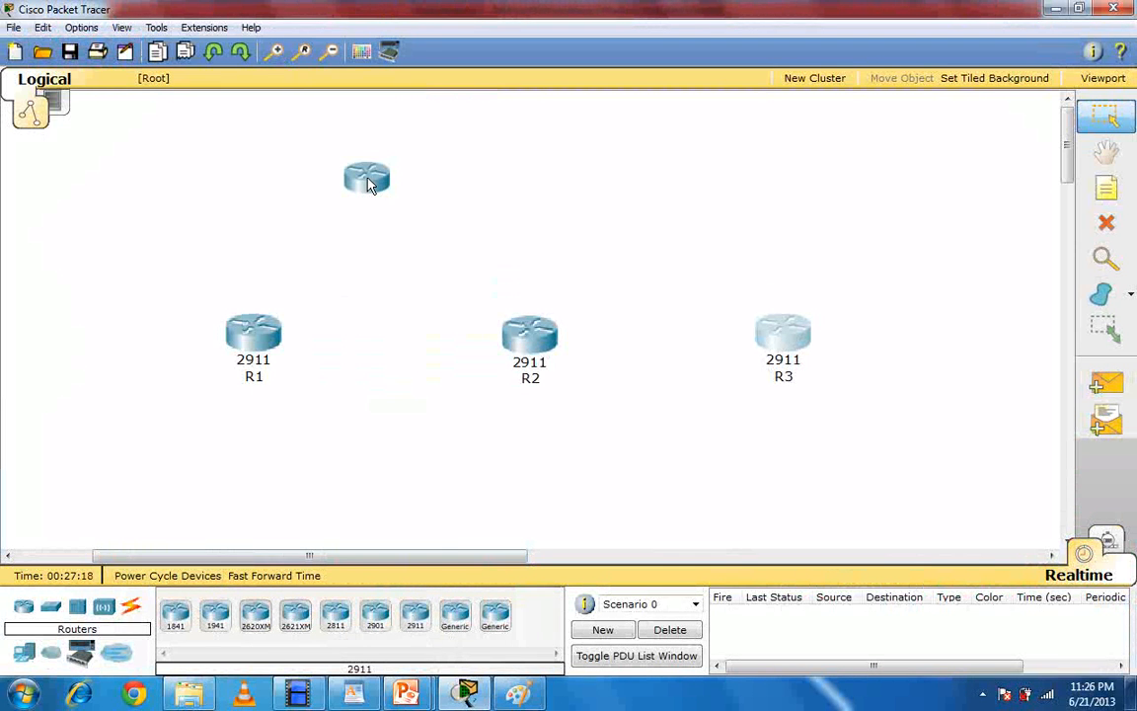
Place a fourth 2911 router above the row, between R1 and R2, and look at R1's empty module slots
left_click_drag(368, 185, 370, 184)
left_click(268, 350)
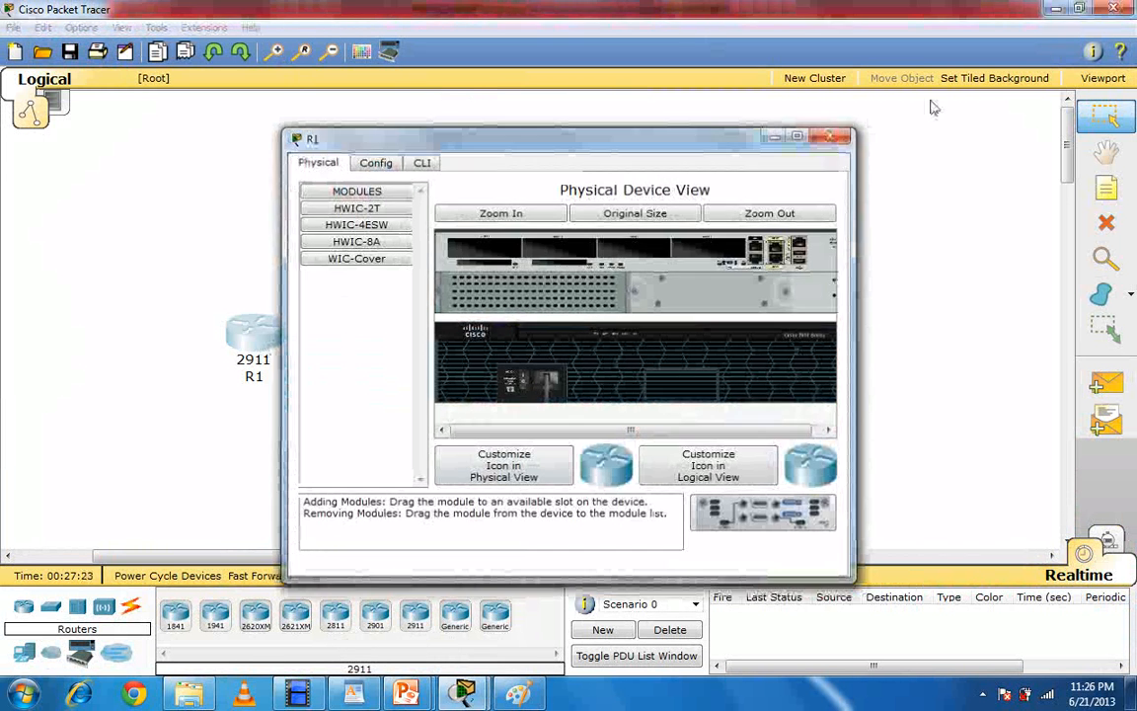
left_click(832, 134)
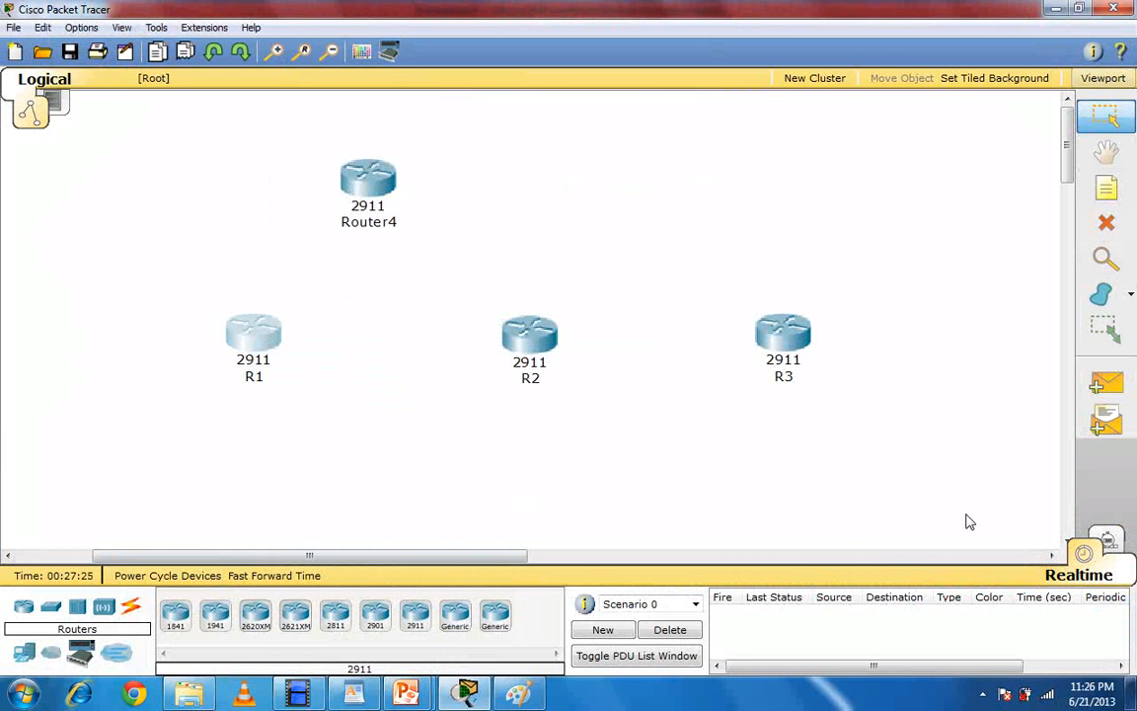
left_click(468, 694)
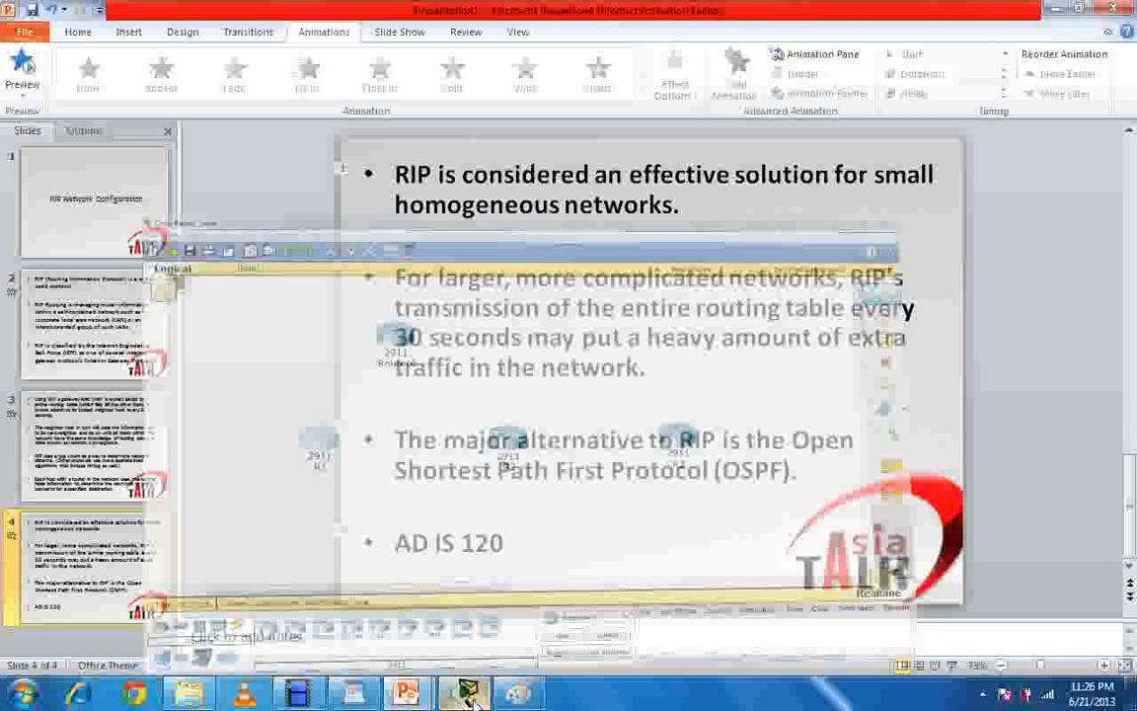
left_click(469, 693)
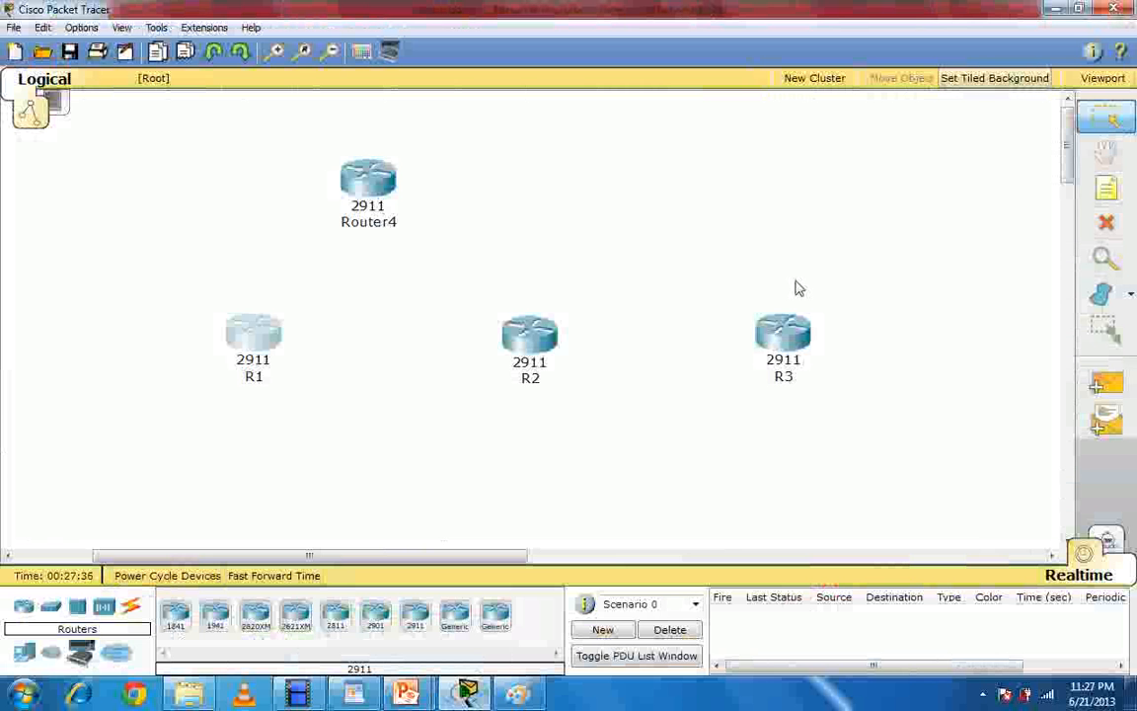
Install HWIC-2T serial modules in all four interface slots of router R1
left_click(255, 331)
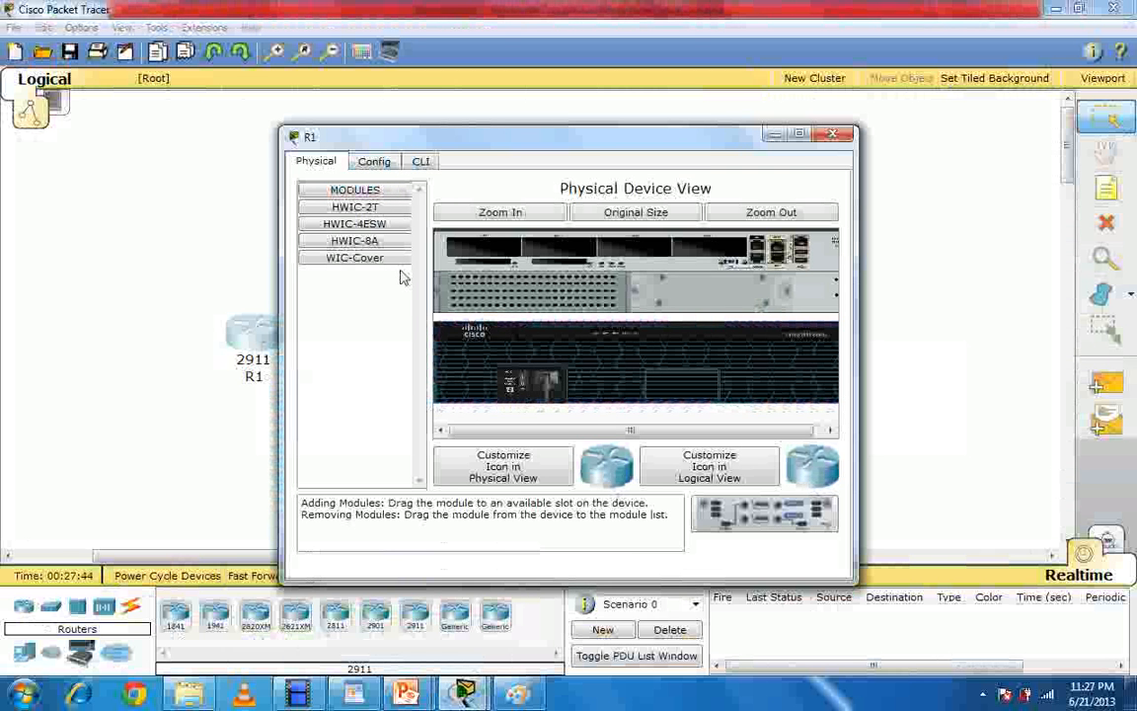
left_click_drag(357, 207, 472, 248)
left_click_drag(357, 210, 559, 248)
left_click_drag(395, 208, 723, 247)
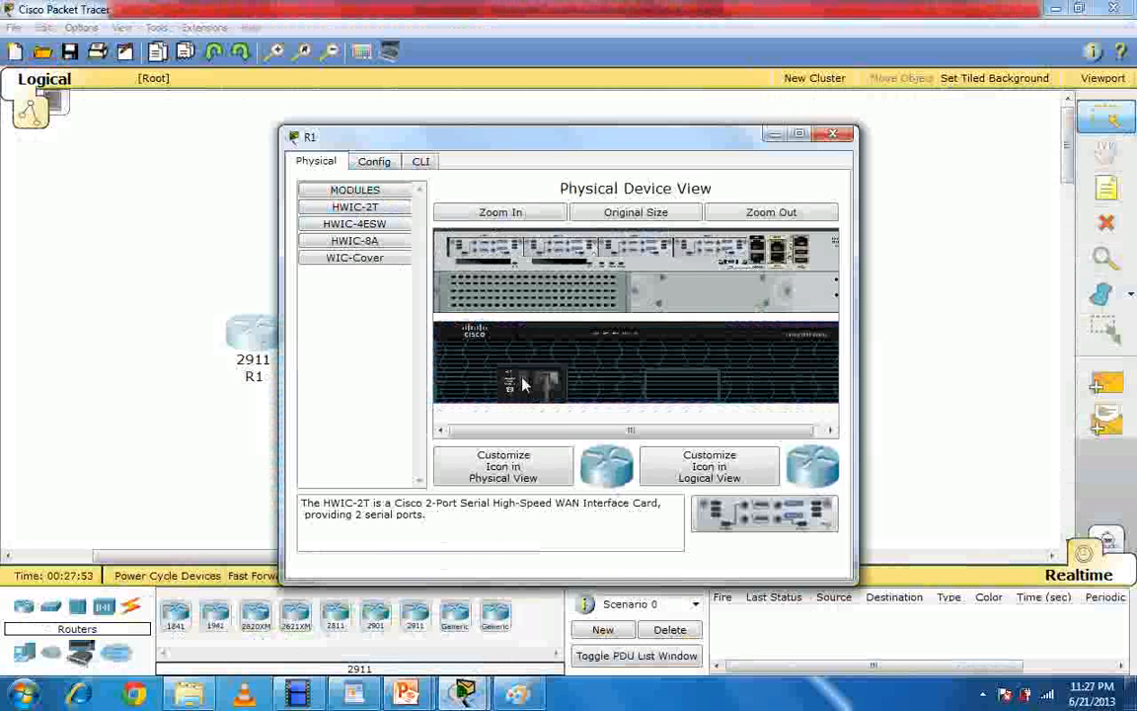
left_click(833, 134)
Delete the extra router Router4 and return to the selection tool
left_click_drag(483, 168, 307, 248)
key("Delete")
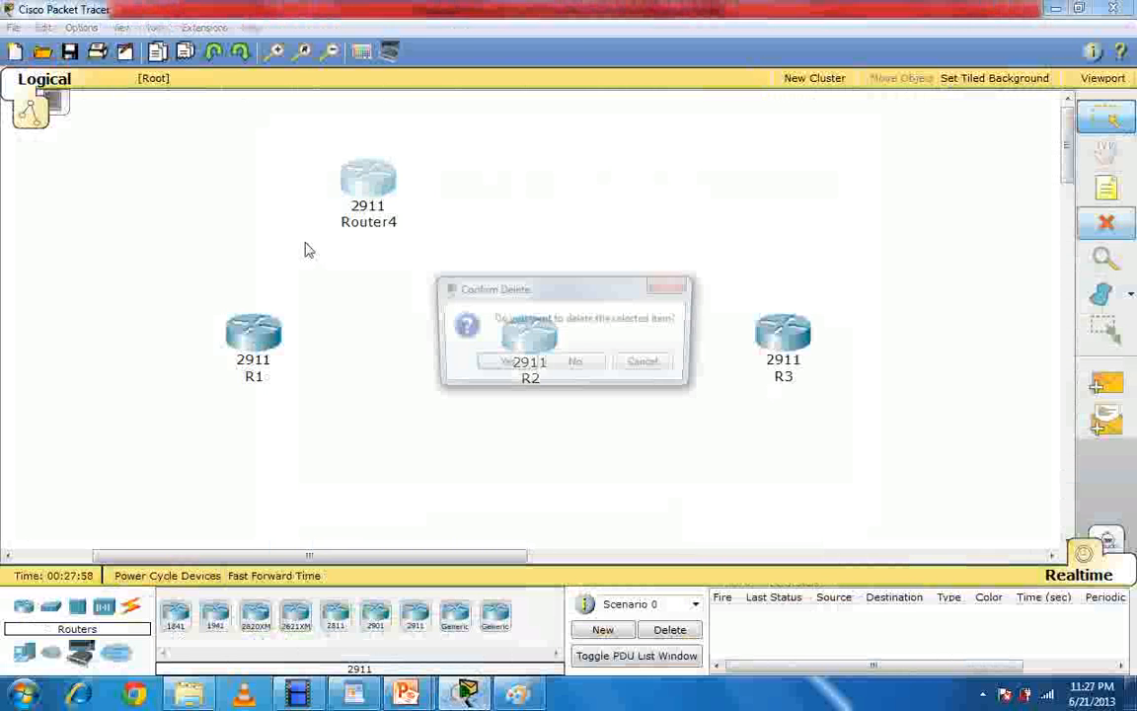
key("Return")
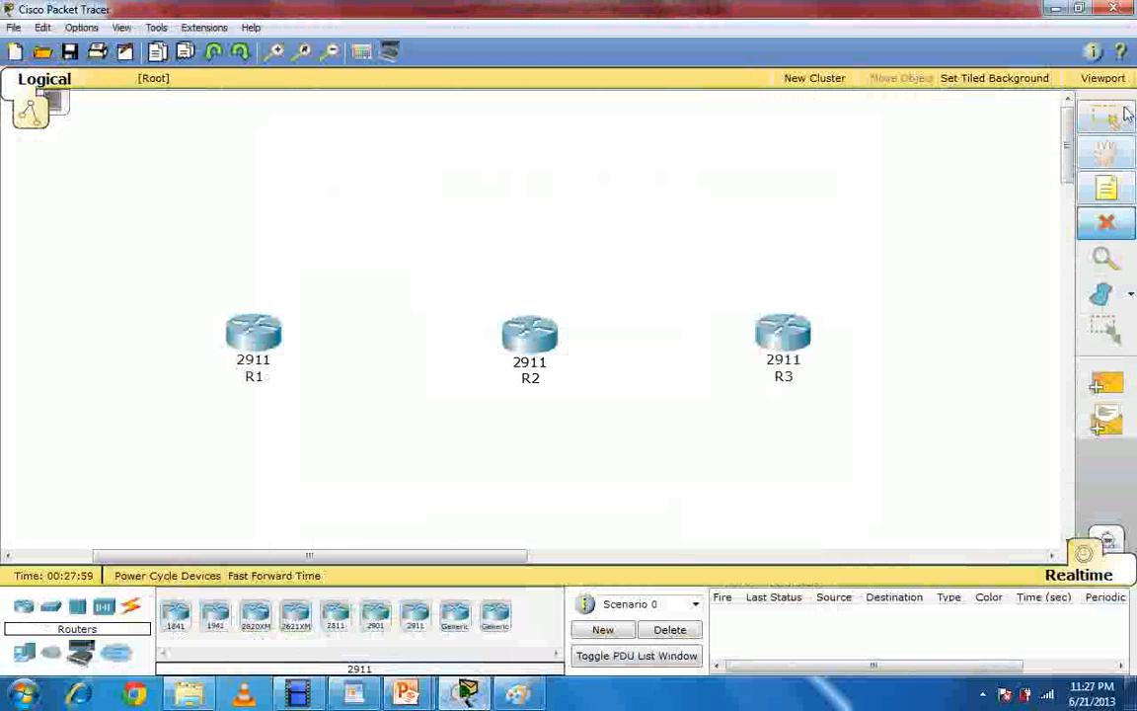
left_click(1126, 116)
Move routers R2 and R3 slightly closer to R1
left_click_drag(530, 334, 513, 333)
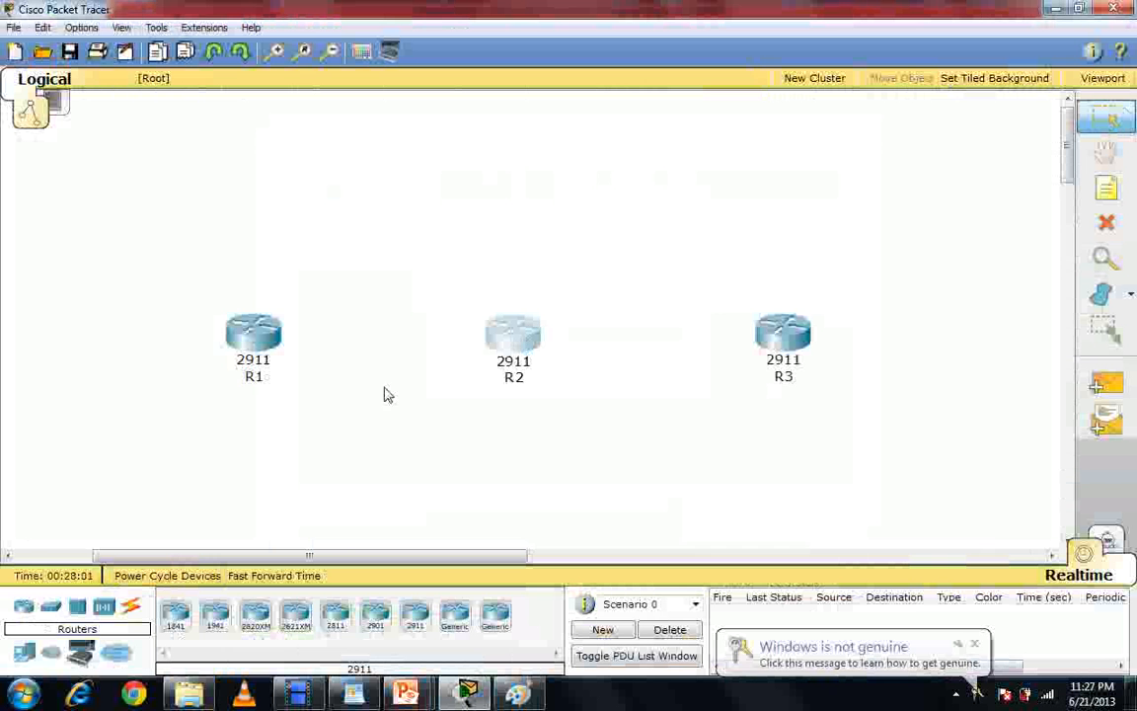
left_click_drag(786, 338, 741, 335)
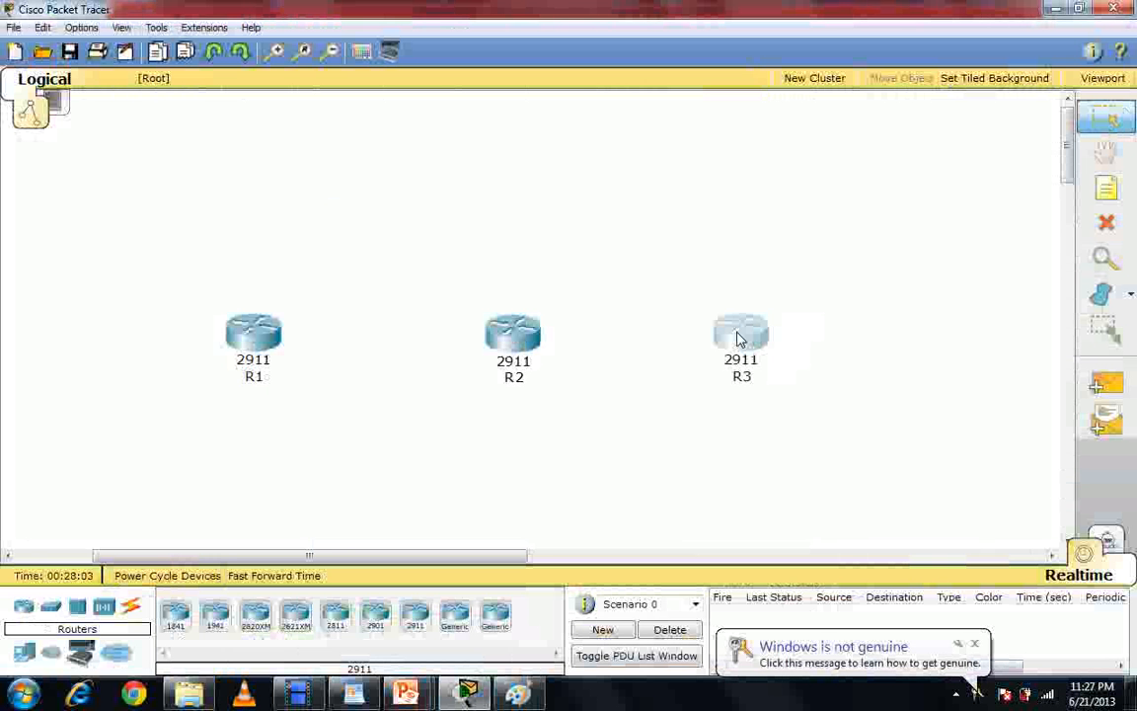
Check the modules installed in the slots of routers R2 and R3
double_click(515, 338)
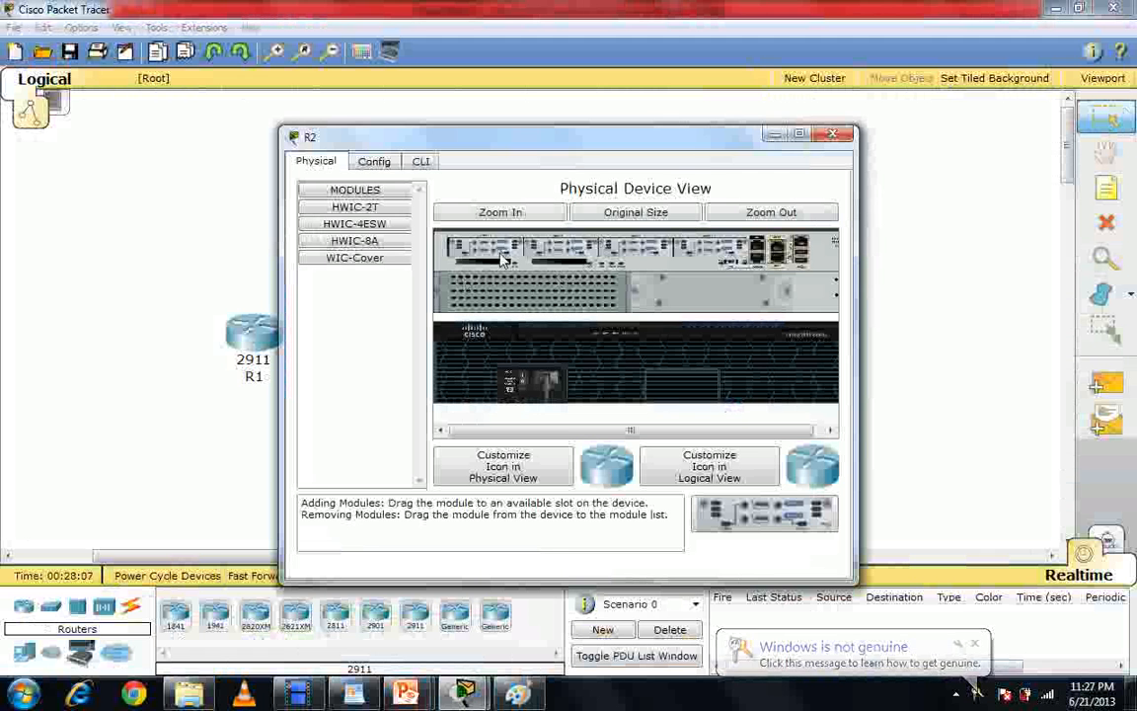
left_click(832, 133)
double_click(741, 328)
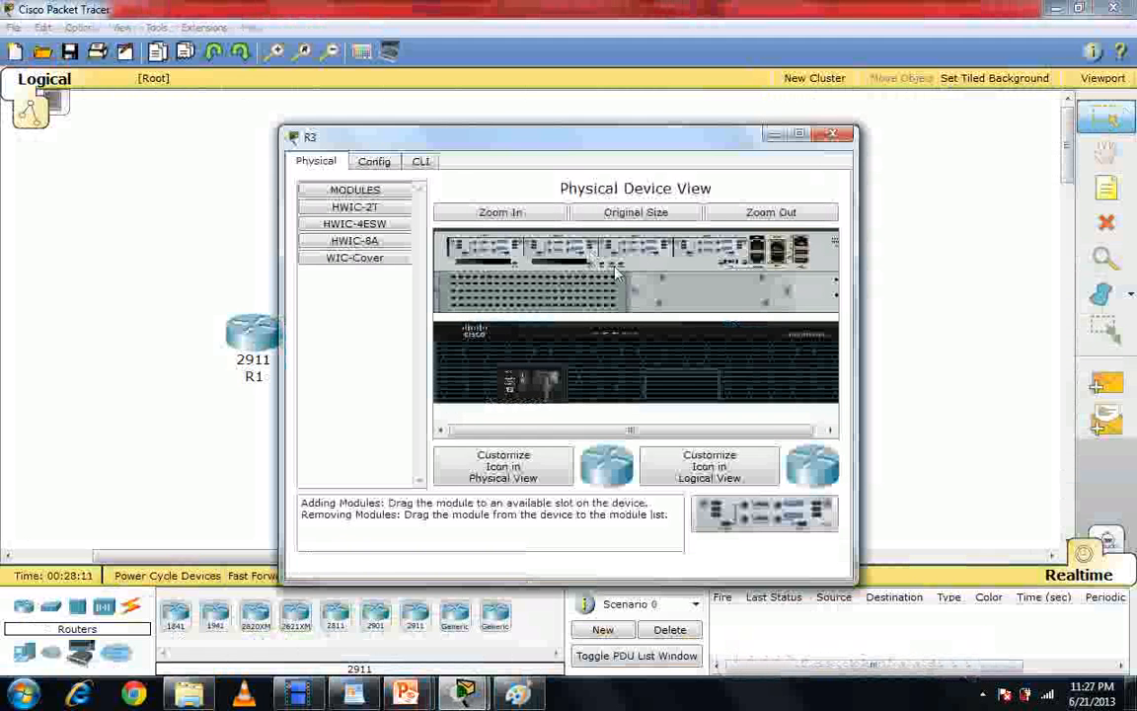
left_click(831, 133)
Shift routers R1, R2 and R3 higher in the workspace in a roughly level, evenly spaced row
left_click_drag(520, 340, 502, 338)
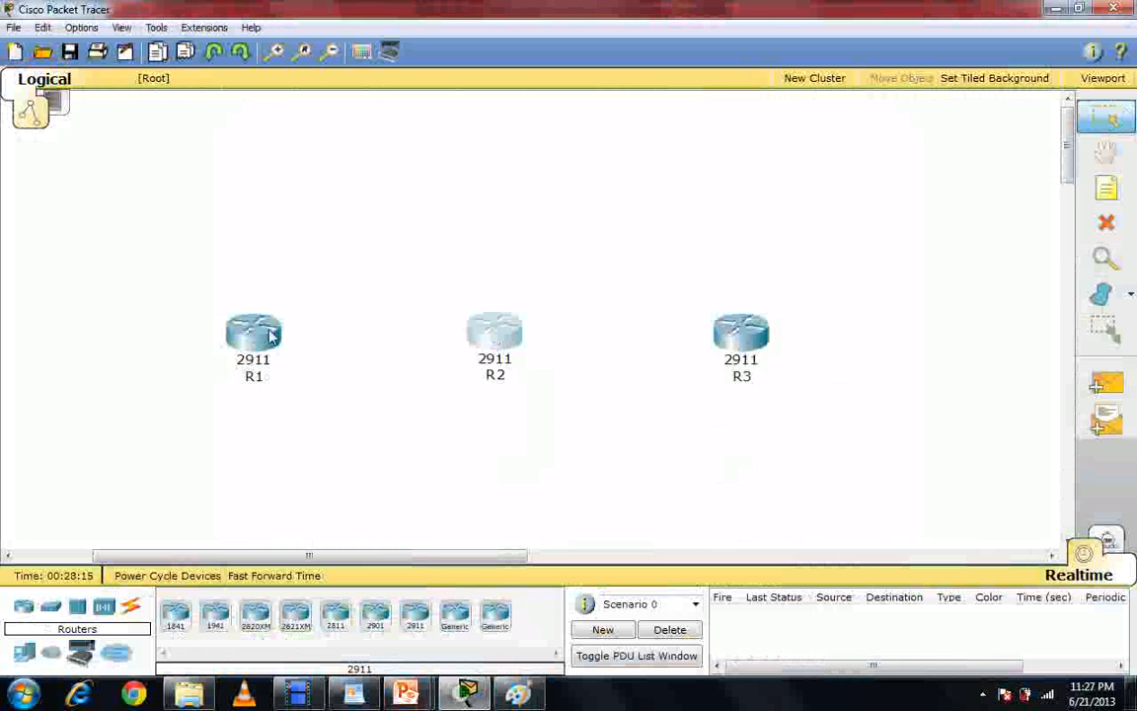
left_click_drag(268, 343, 274, 307)
left_click_drag(472, 341, 480, 314)
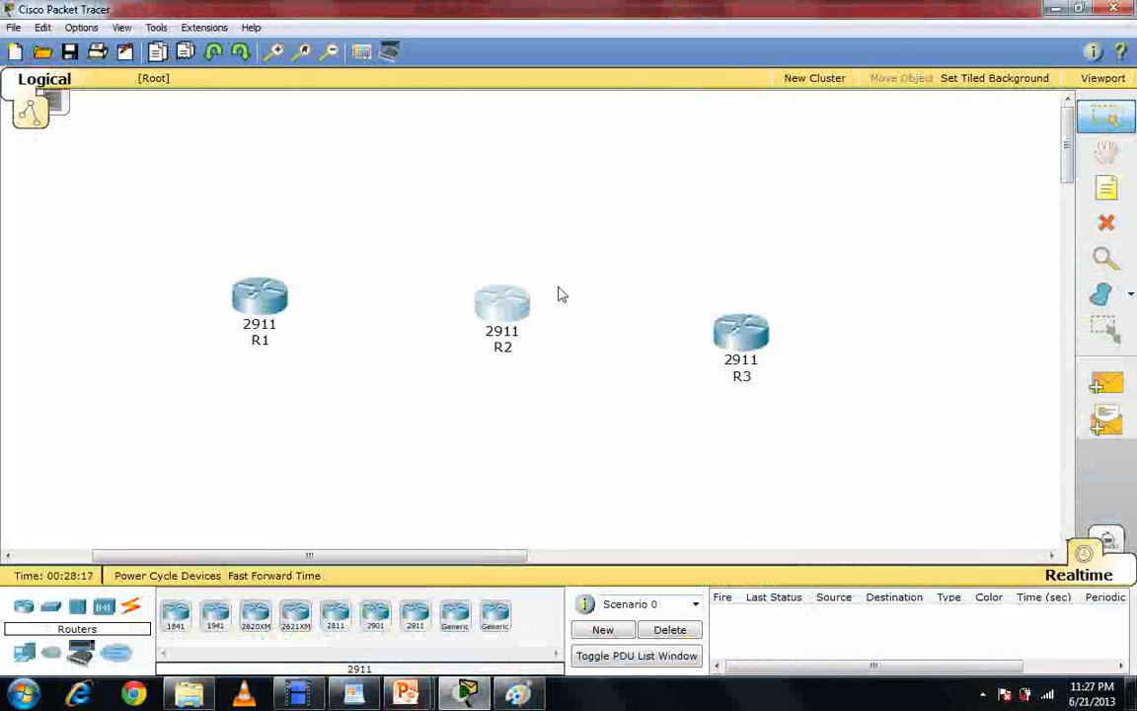
left_click_drag(735, 335, 733, 330)
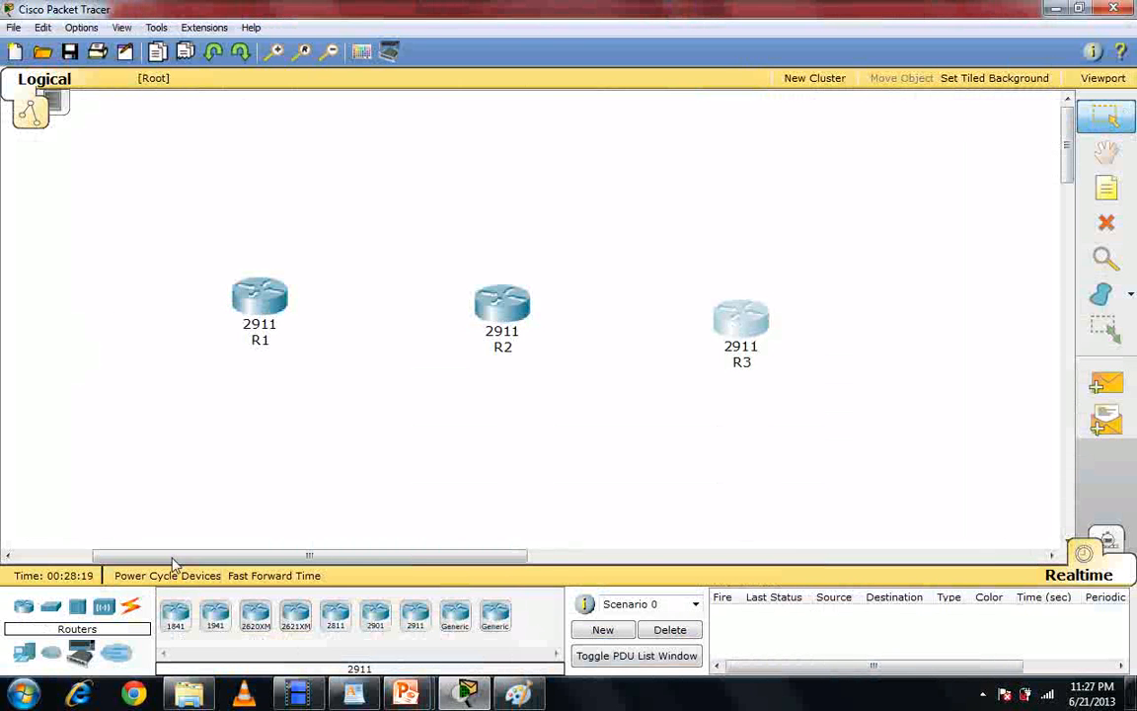
left_click(131, 609)
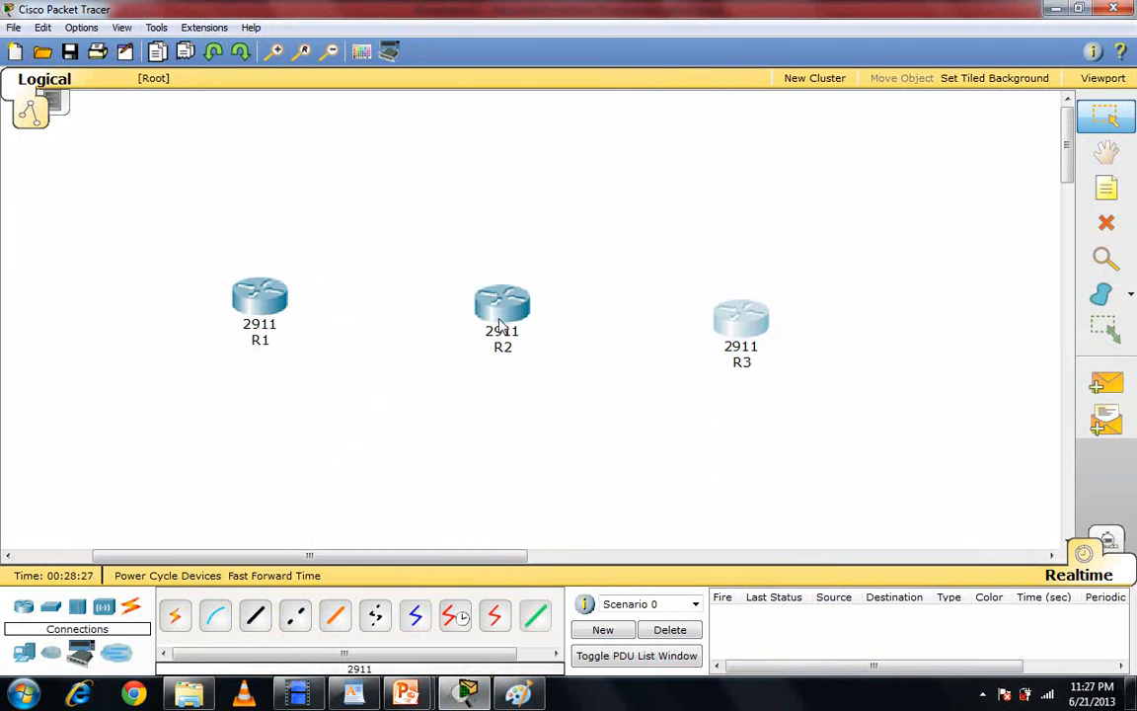
left_click_drag(498, 322, 505, 308)
left_click_drag(746, 315, 752, 296)
left_click(267, 298)
left_click_drag(266, 298, 266, 286)
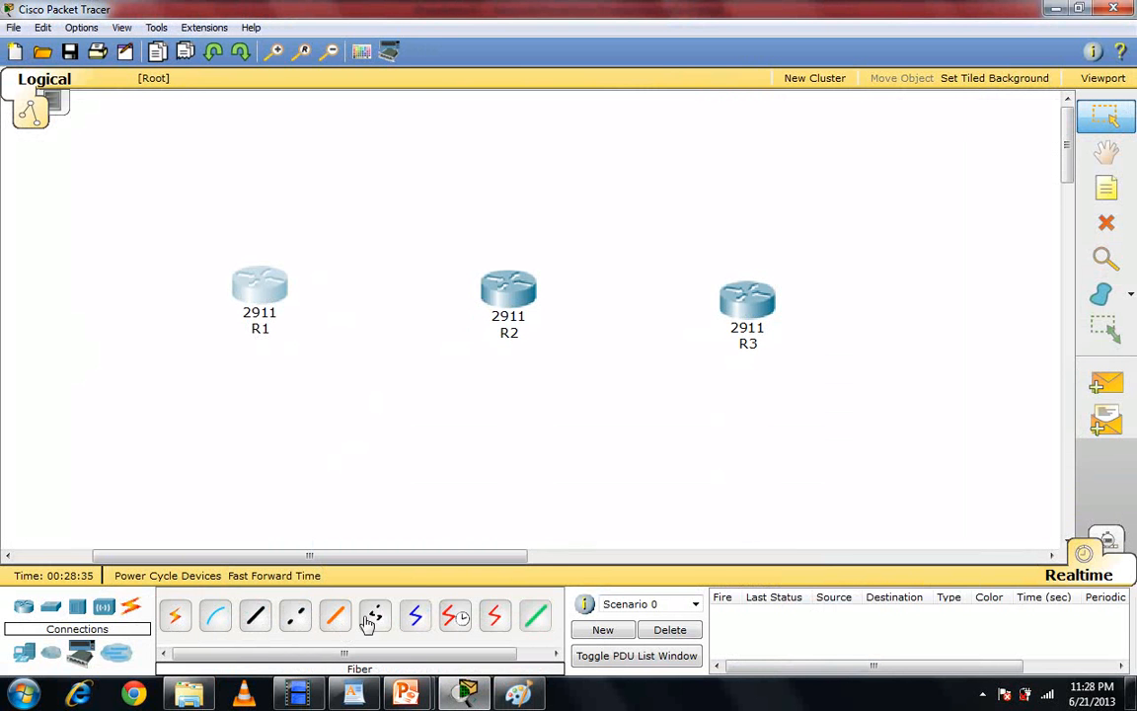
Connect R1 Serial0/0/0 to R2 Serial0/0/0 with a Serial DCE cable, starting from R1
left_click(456, 618)
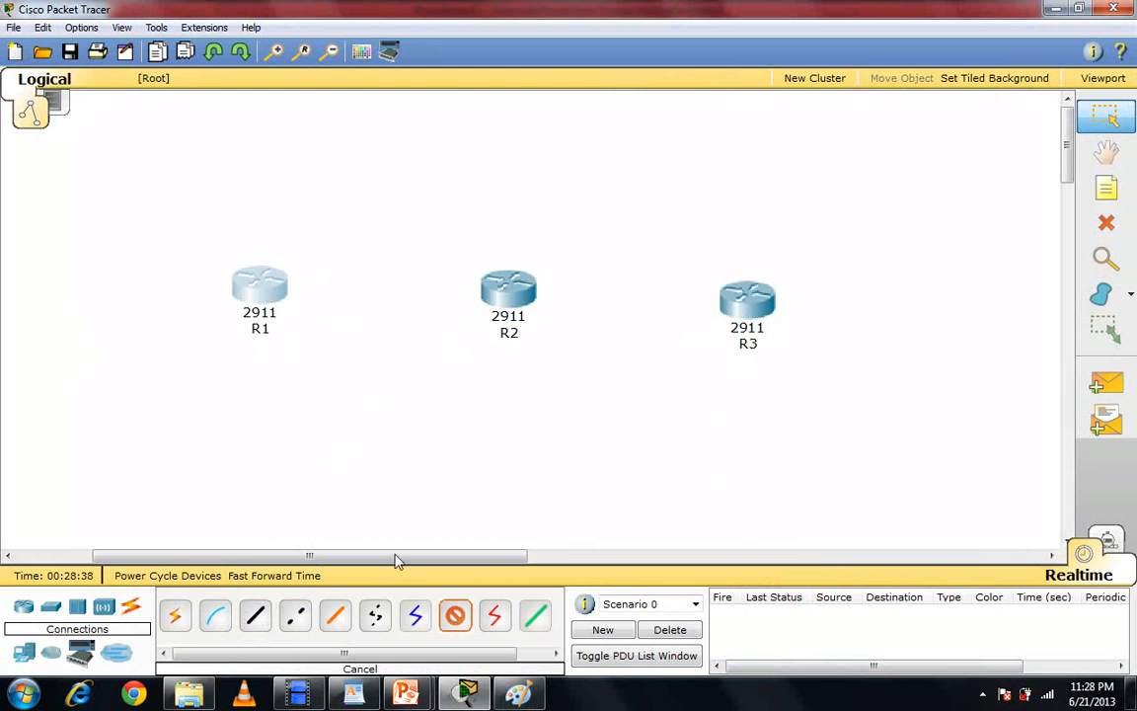
left_click(278, 287)
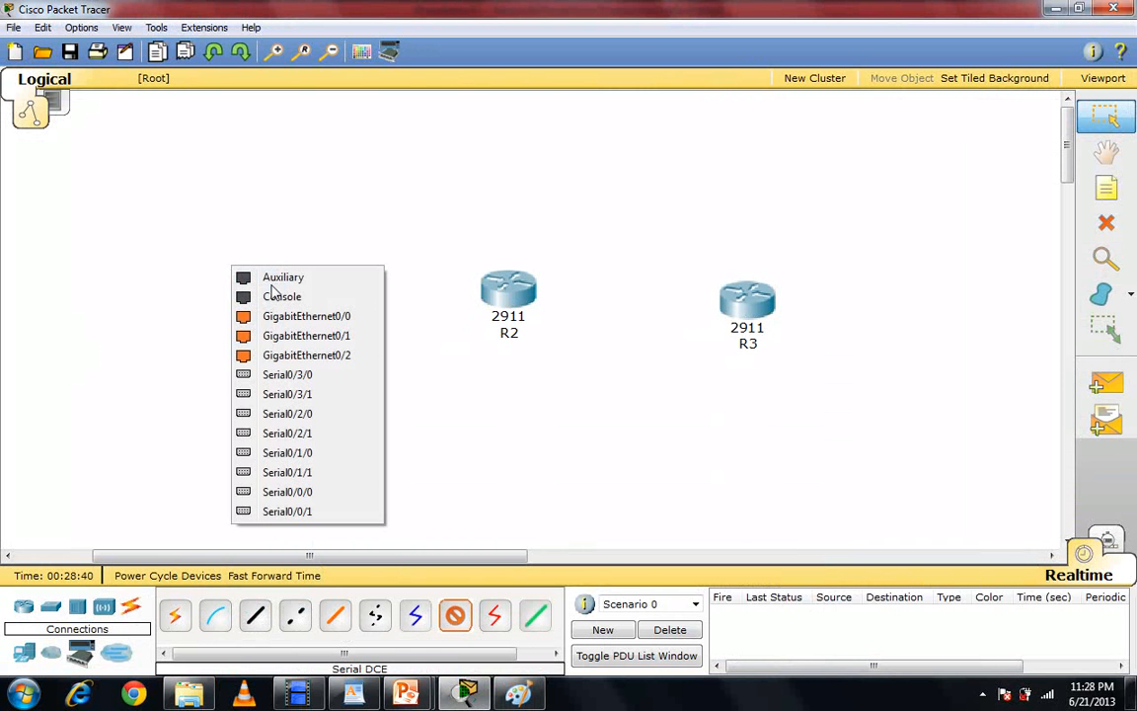
left_click(308, 495)
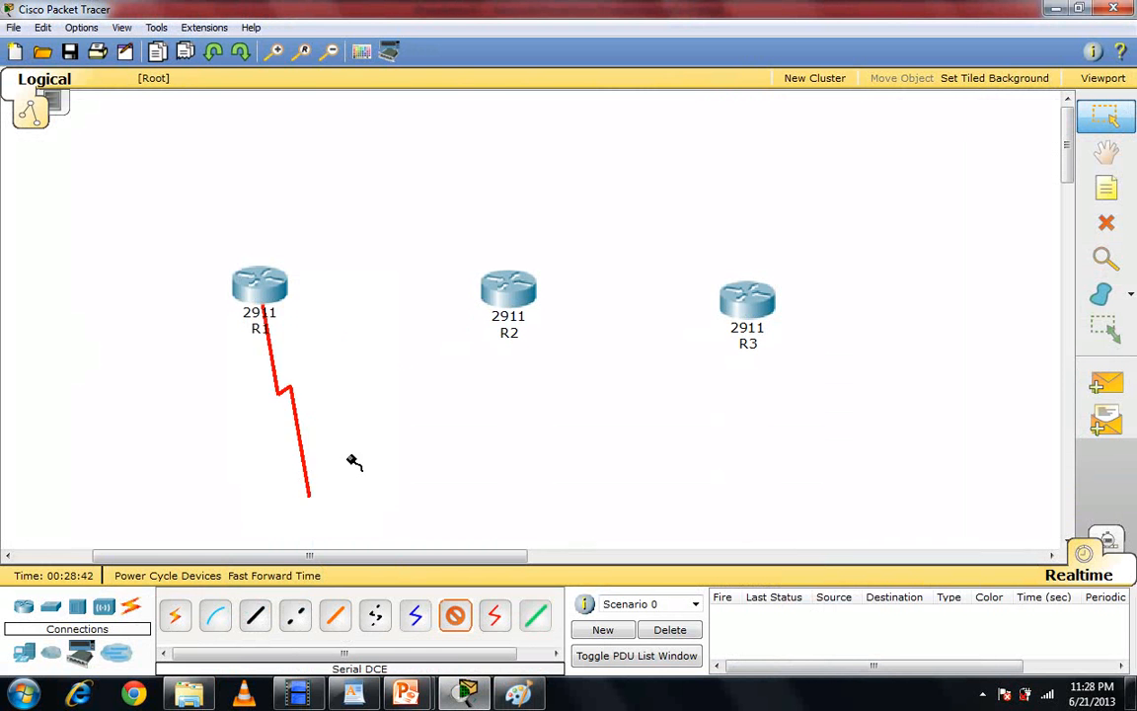
left_click(508, 291)
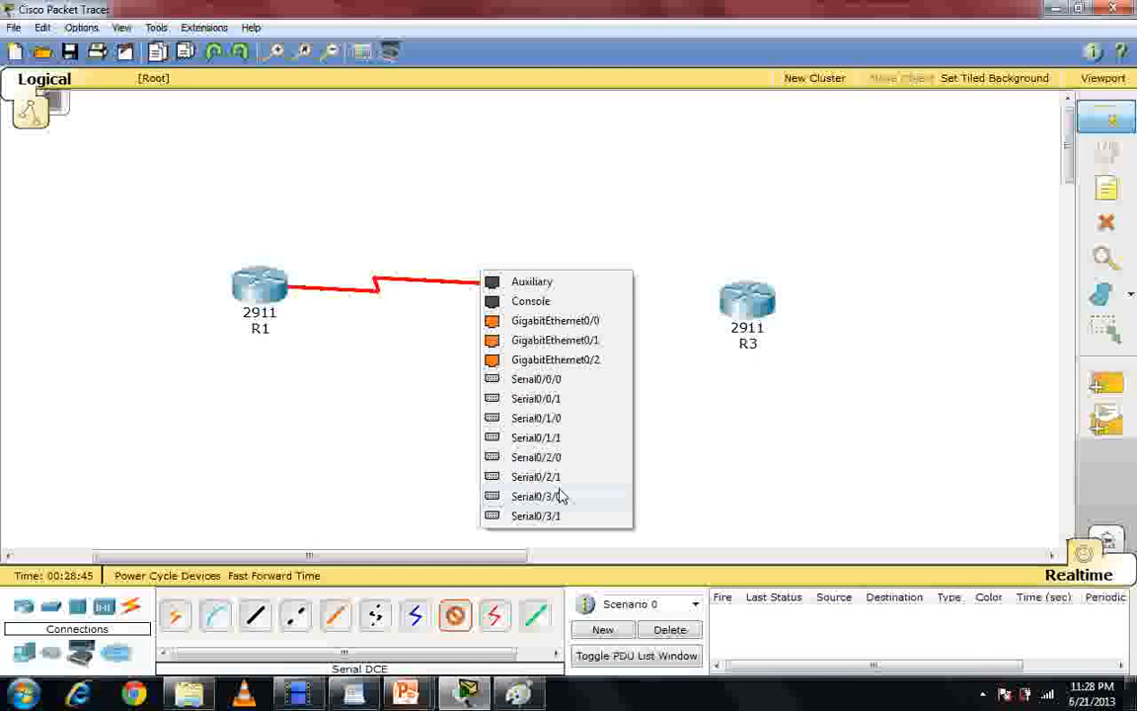
left_click(553, 380)
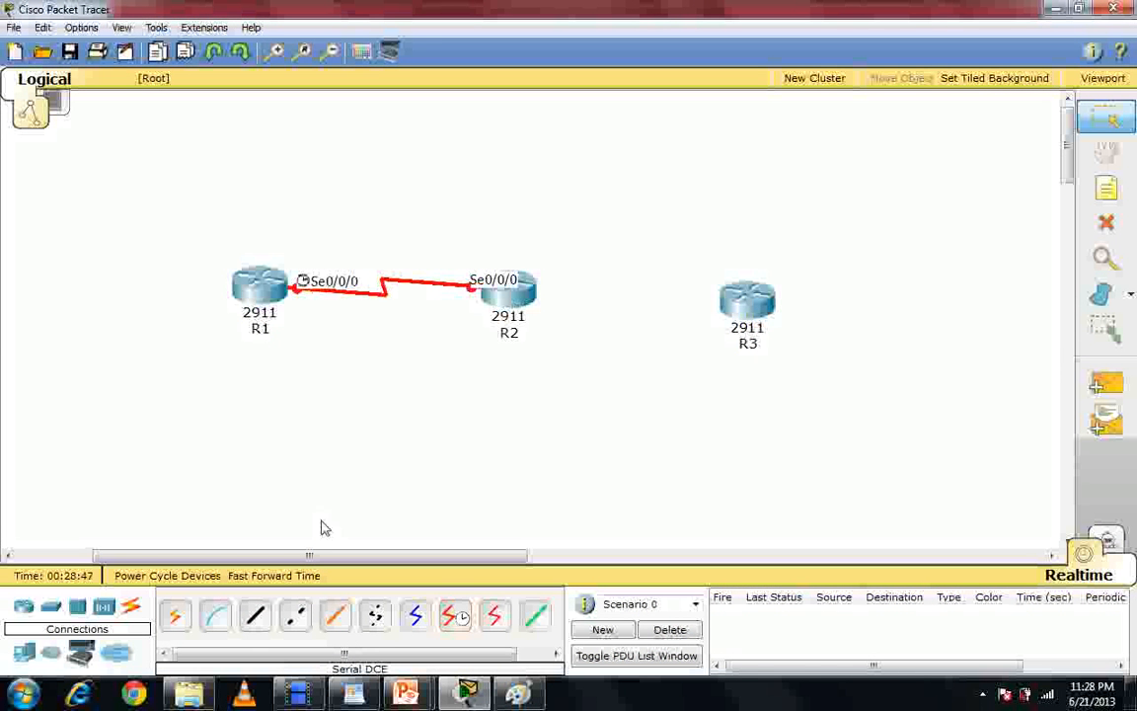
Connect R2 Serial0/0/1 to R3 Serial0/0/1 with a Serial DCE cable, starting from R2
left_click(449, 617)
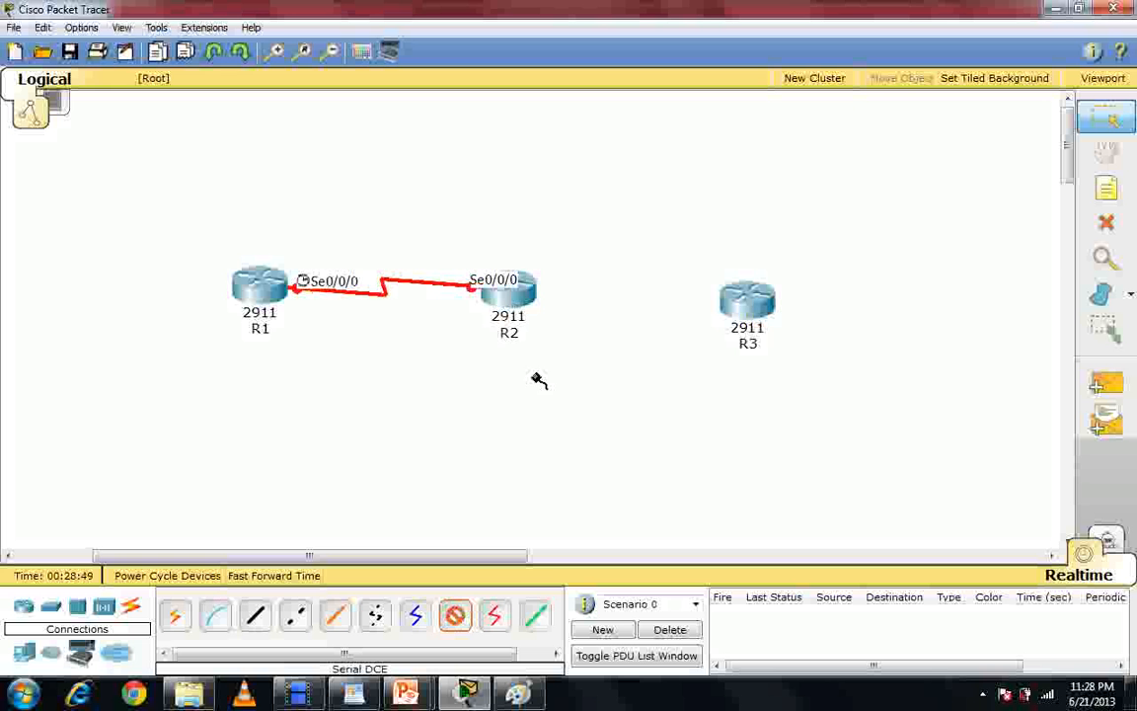
left_click(530, 290)
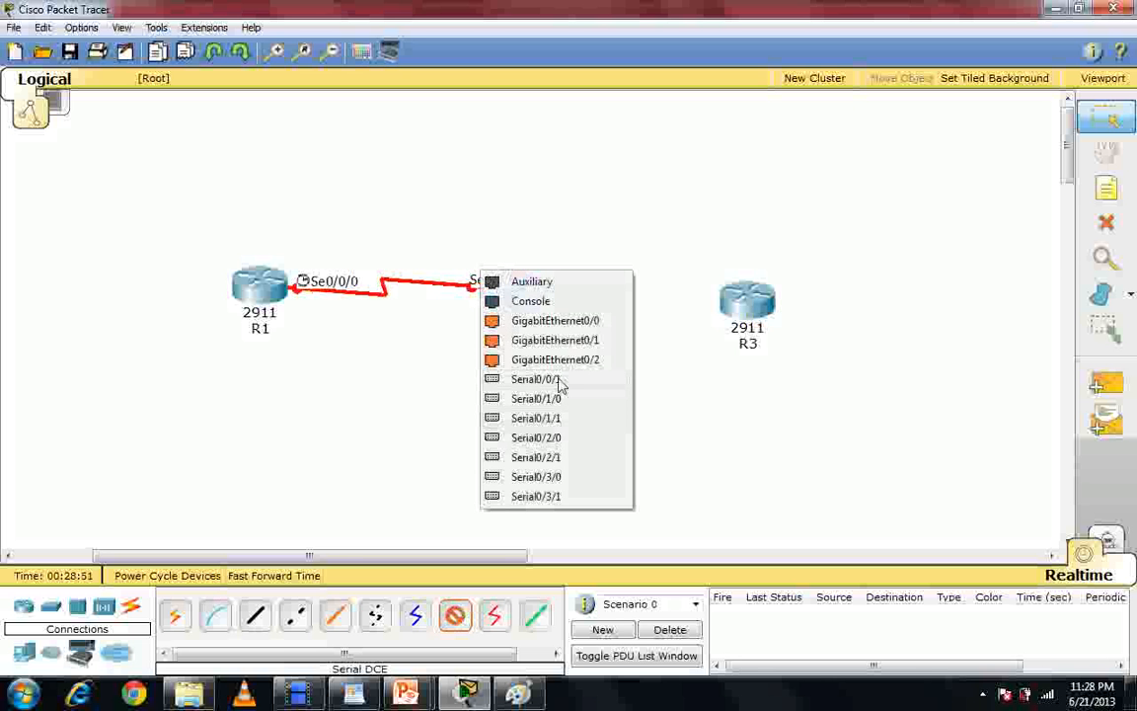
left_click(552, 378)
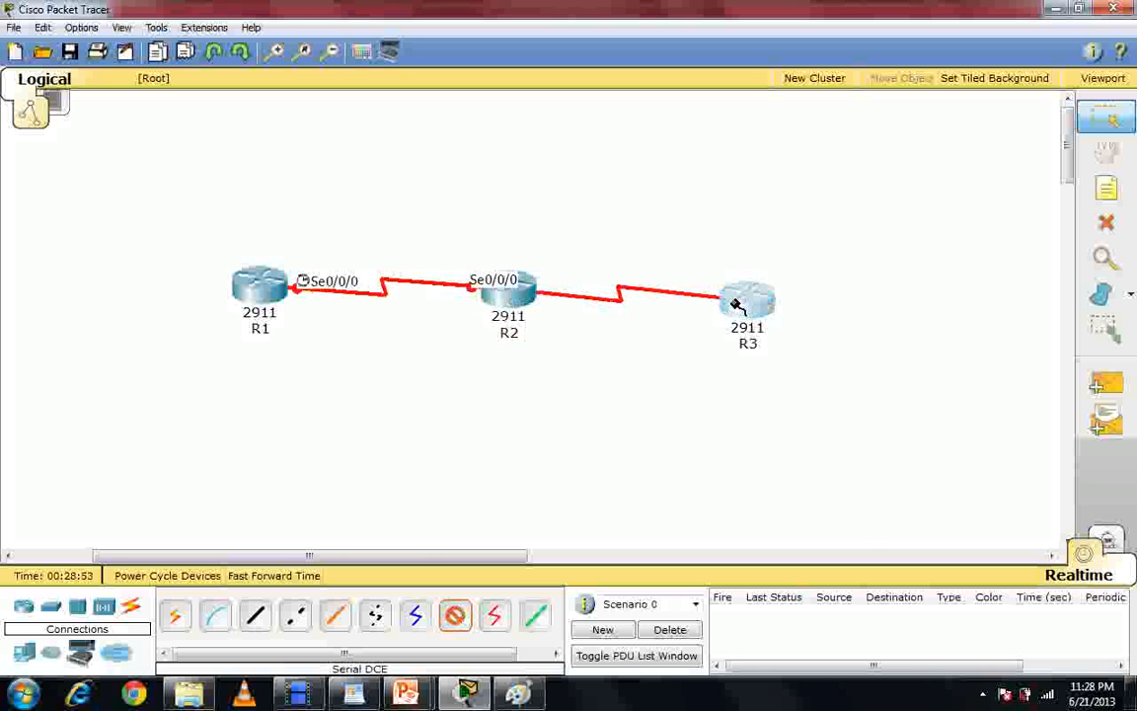
left_click(740, 298)
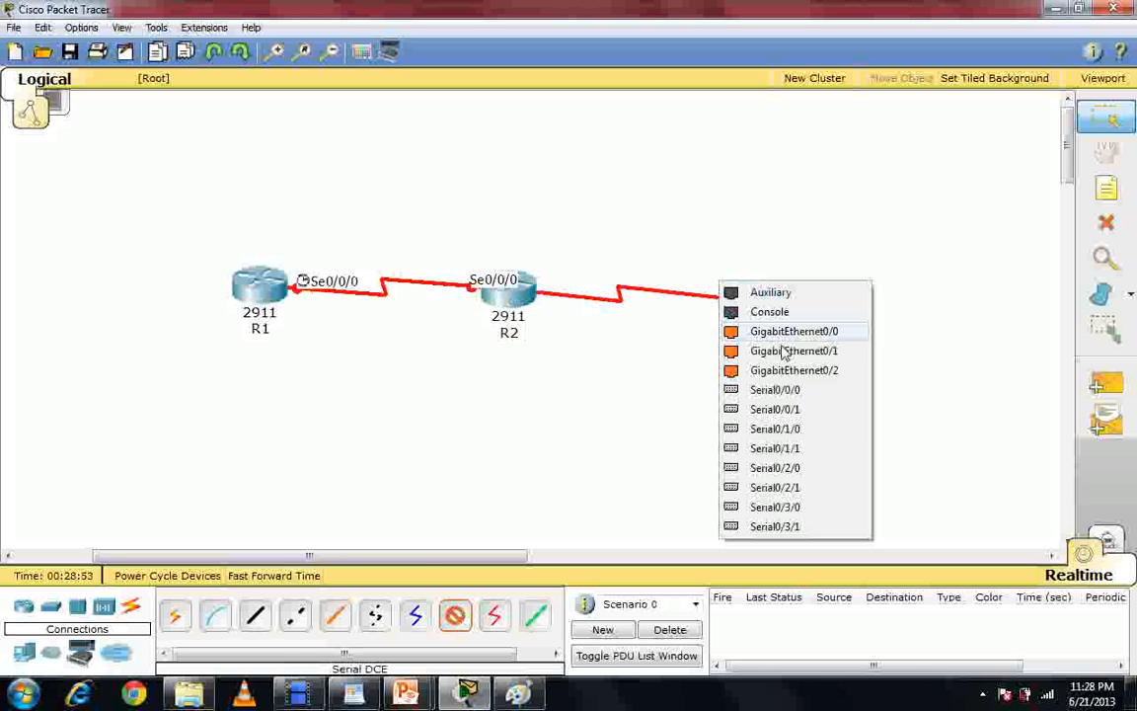
left_click(793, 416)
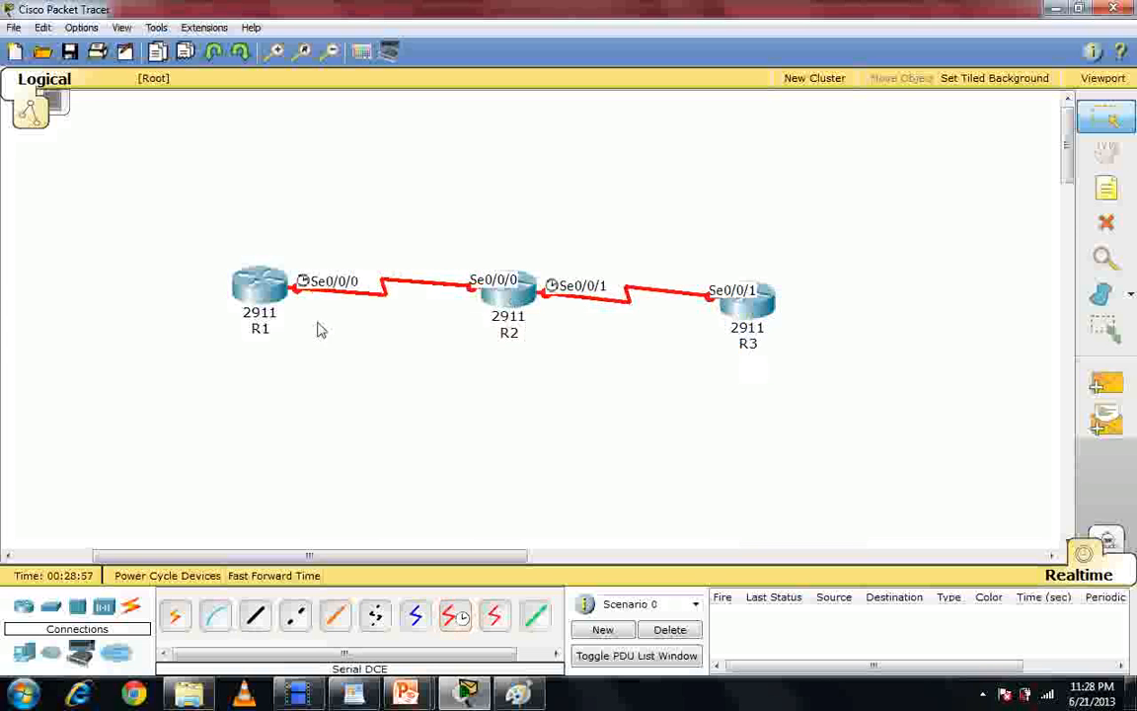
Spread R1 and R3 outward from R2 and move the whole three-router chain toward the upper part of the workspace
left_click_drag(262, 292, 240, 315)
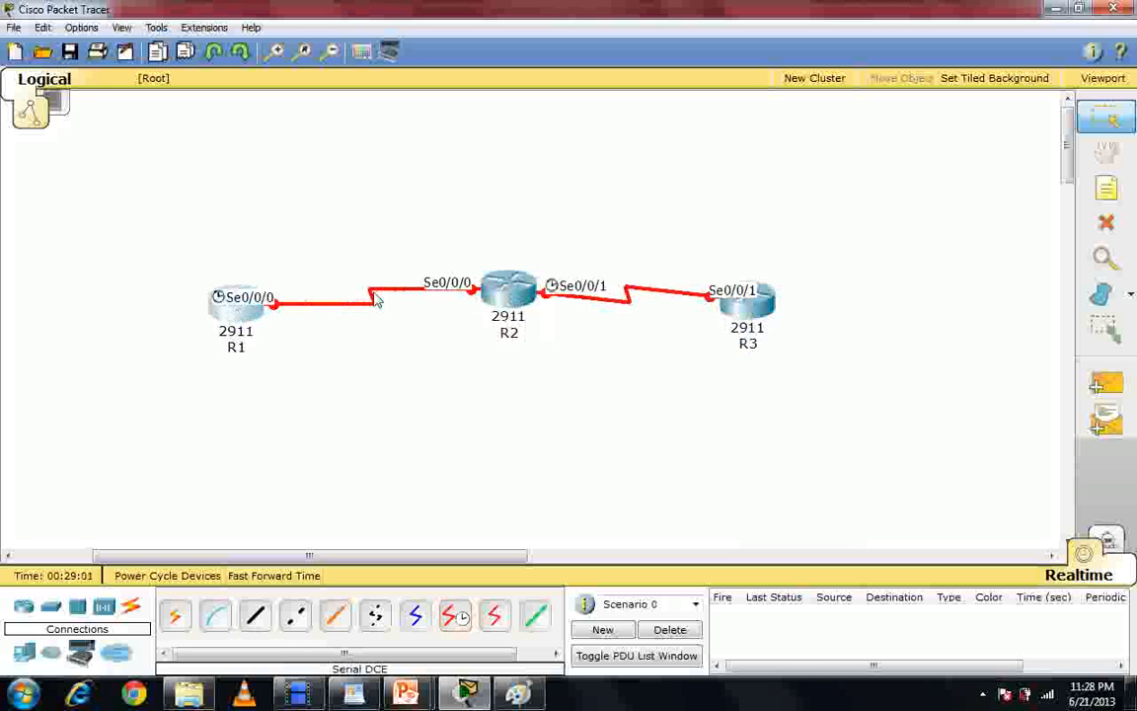
mouse_move(741, 306)
left_mouse_down()
mouse_move(779, 292)
mouse_move(769, 292)
left_mouse_up()
left_click_drag(85, 211, 796, 345)
left_click_drag(518, 324, 505, 258)
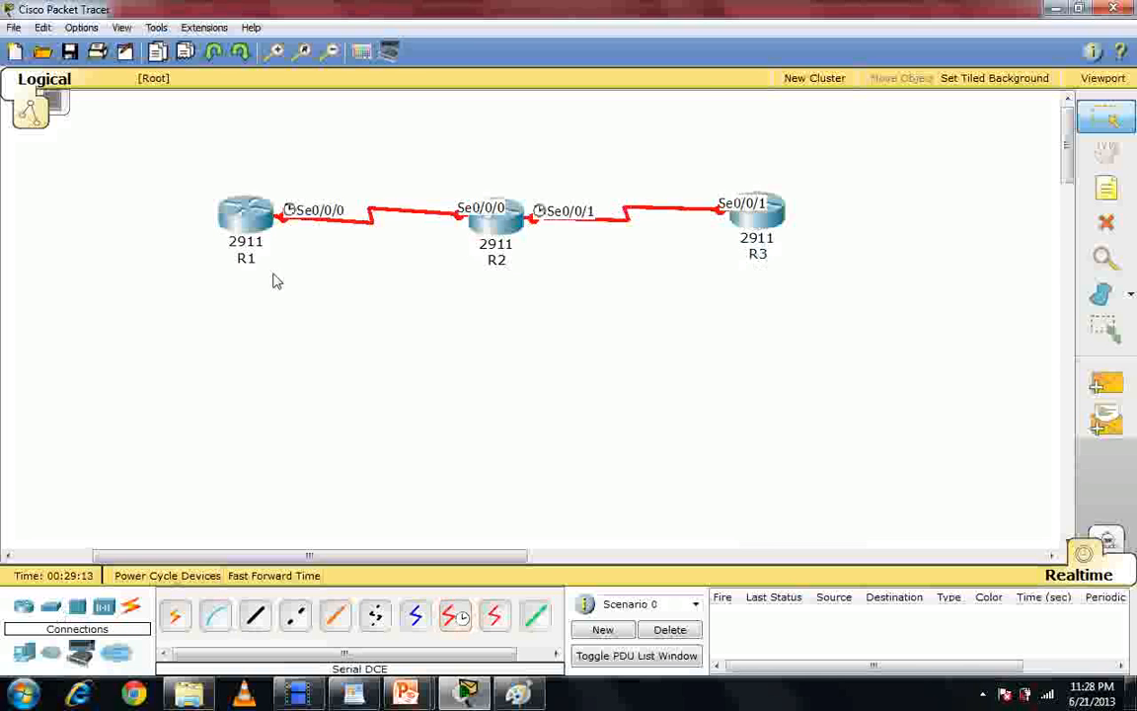
Add three 2950-24 switches, one below each of the routers R1, R2 and R3
left_click_drag(51, 606, 234, 376)
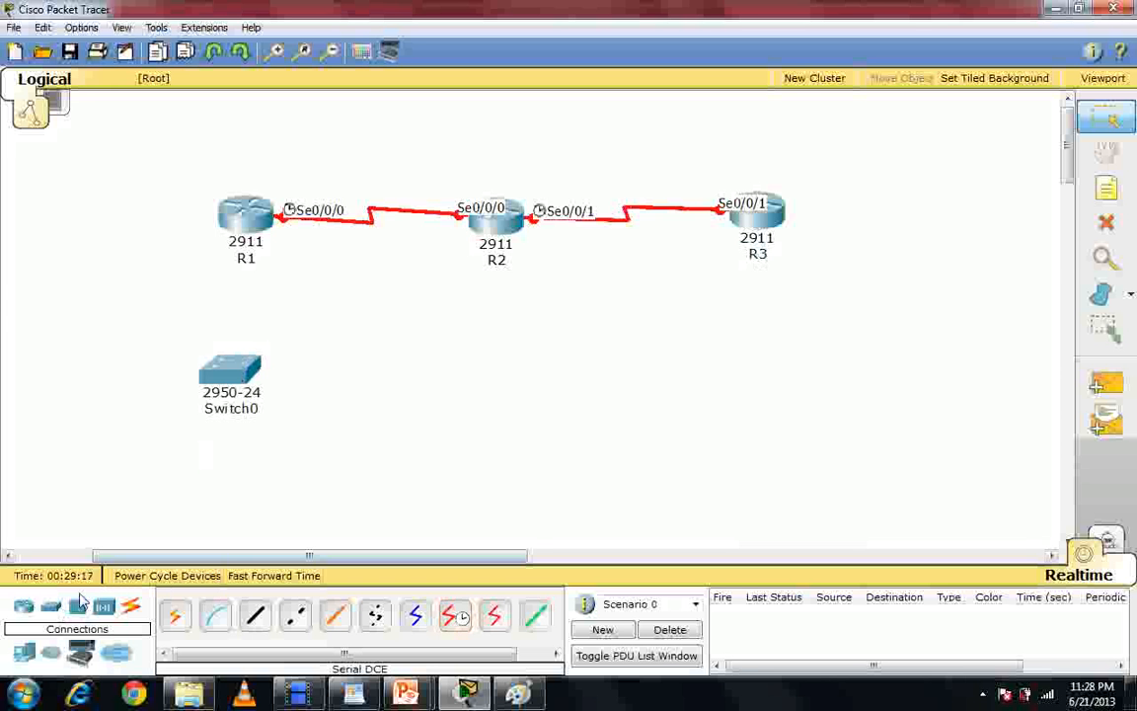
left_click_drag(81, 604, 504, 365)
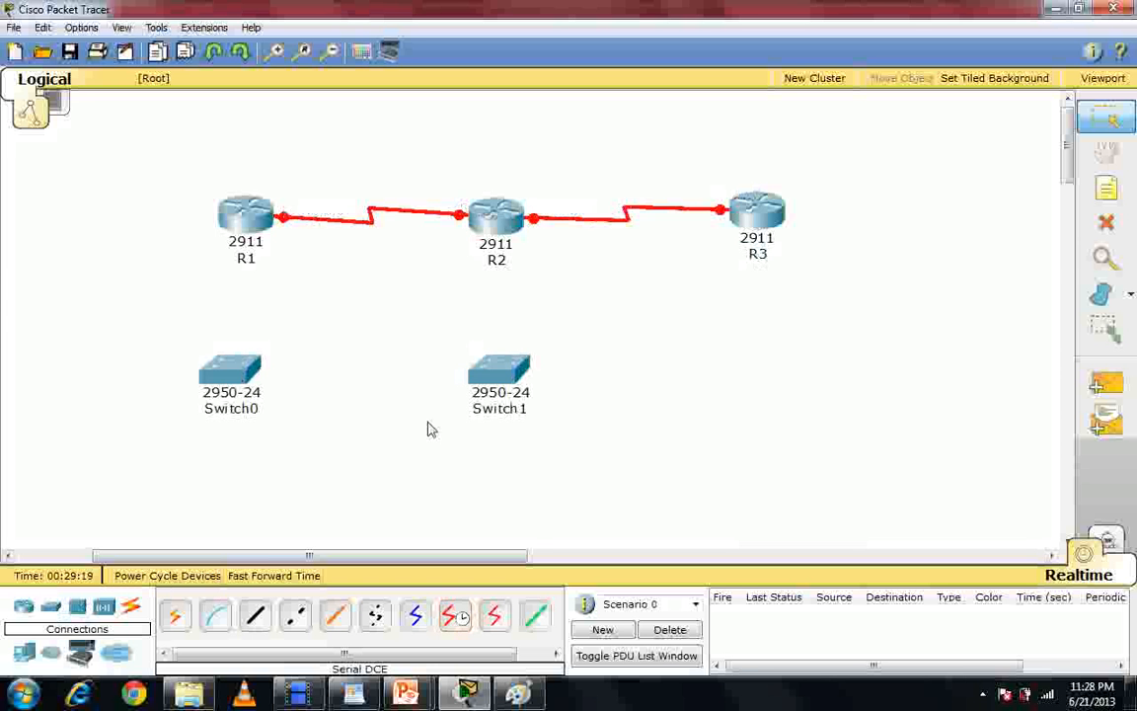
left_click_drag(50, 606, 764, 391)
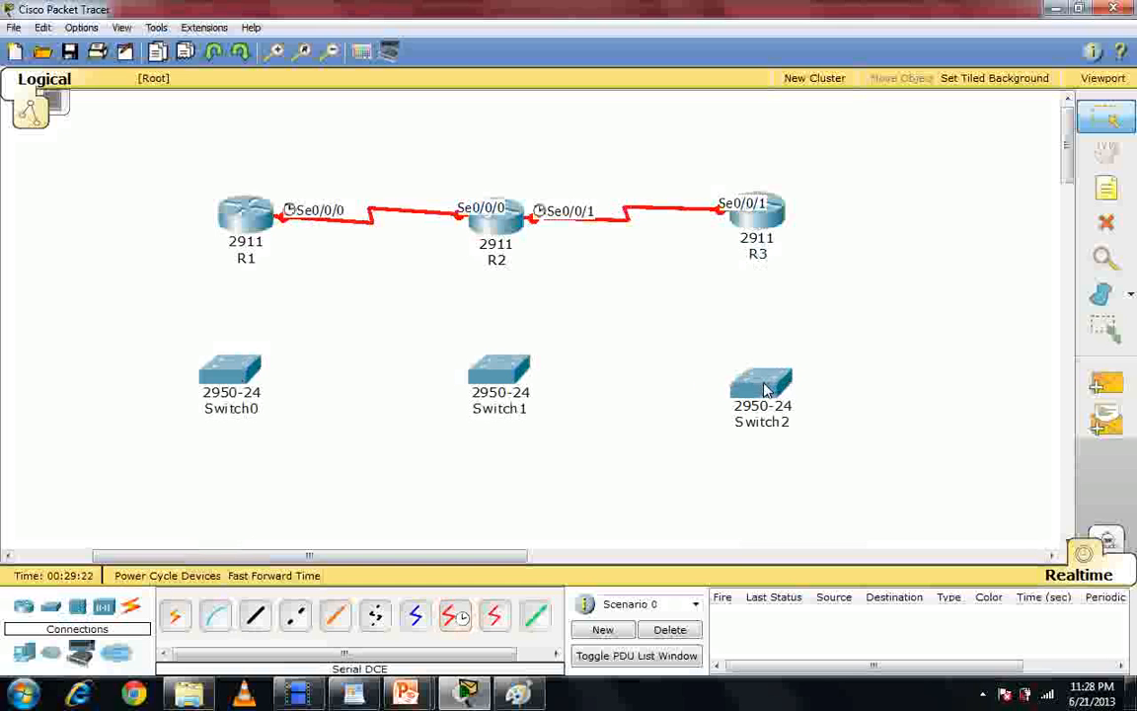
Connect R1 GigabitEthernet0/0 to Switch0 FastEthernet0/1 with a Copper Straight-Through cable
left_click(178, 616)
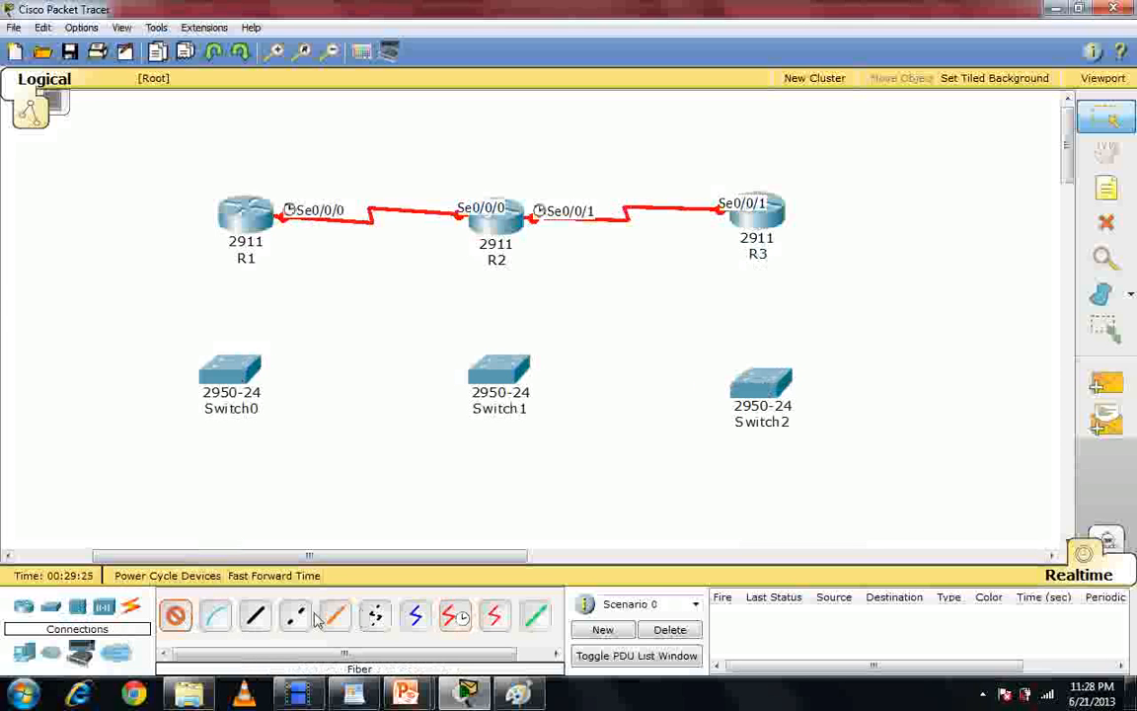
left_click(255, 616)
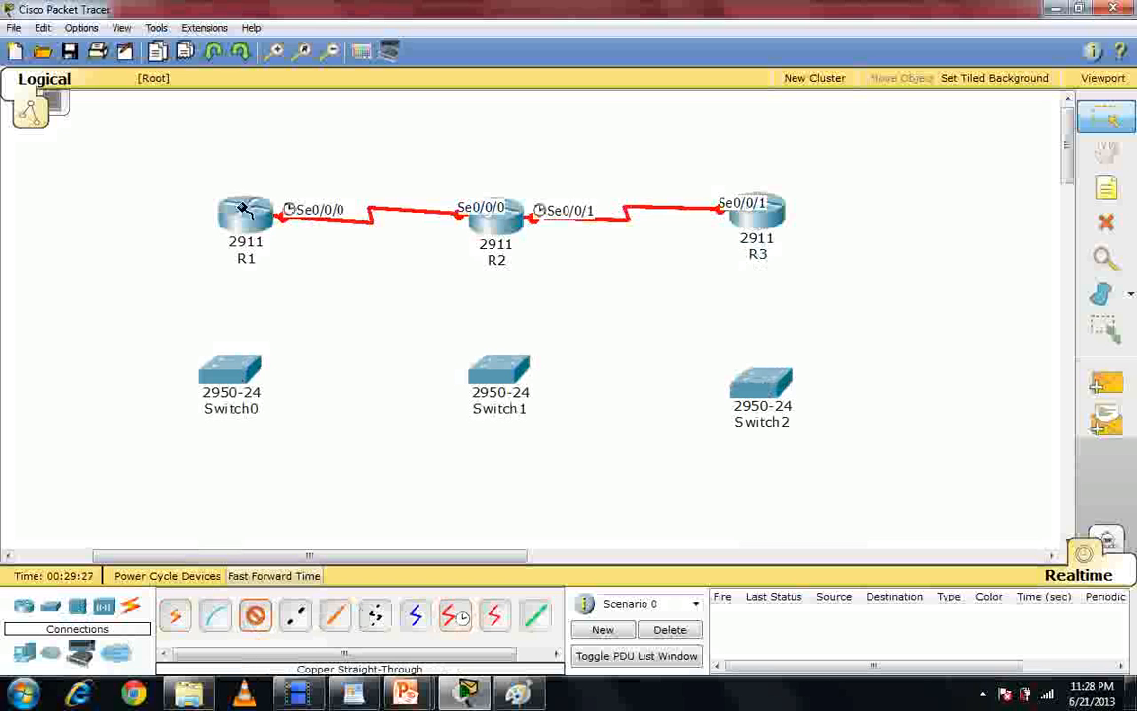
left_click(243, 209)
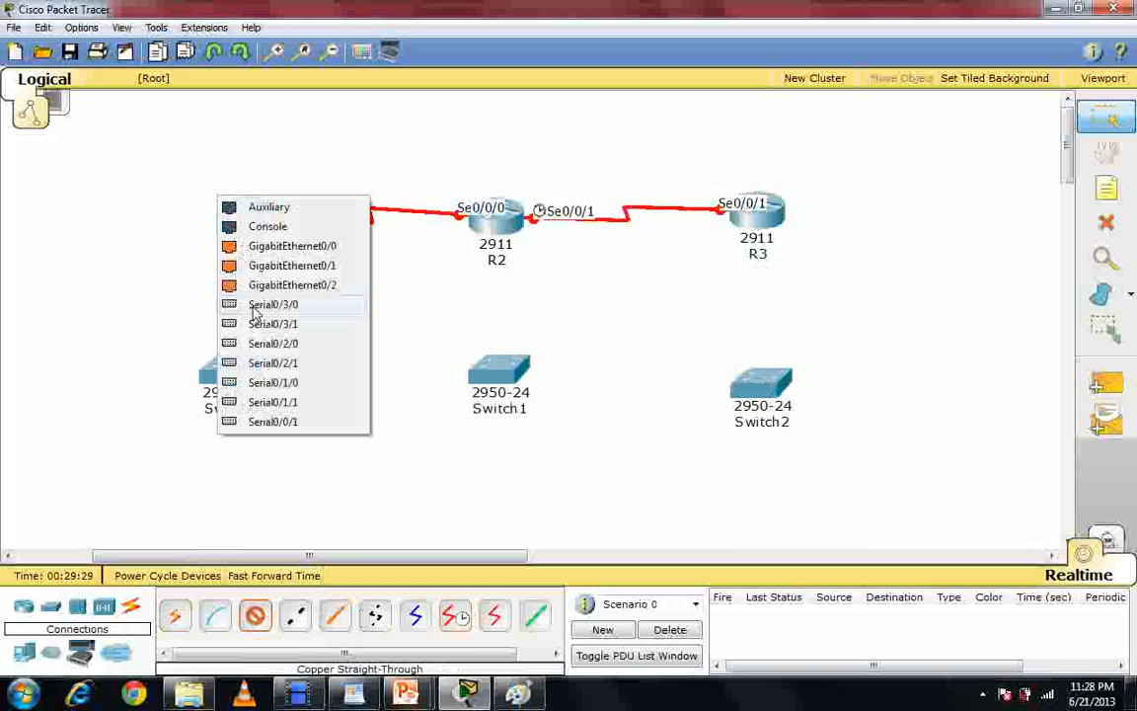
left_click(264, 247)
left_click(233, 367)
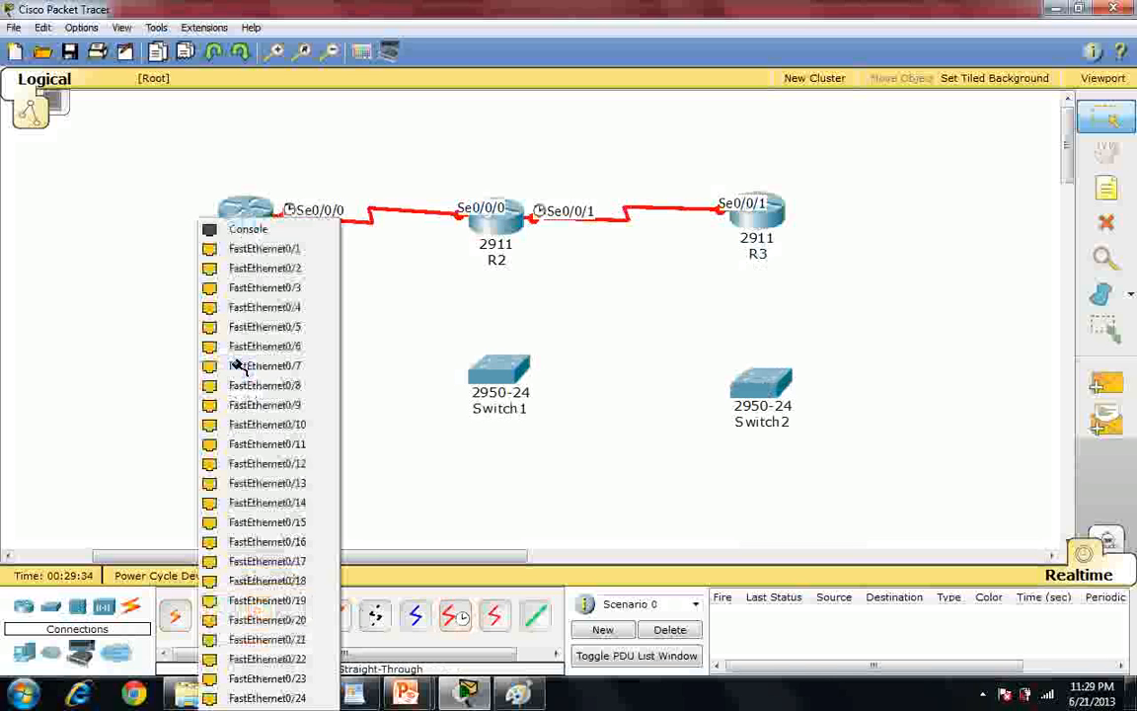
left_click(252, 251)
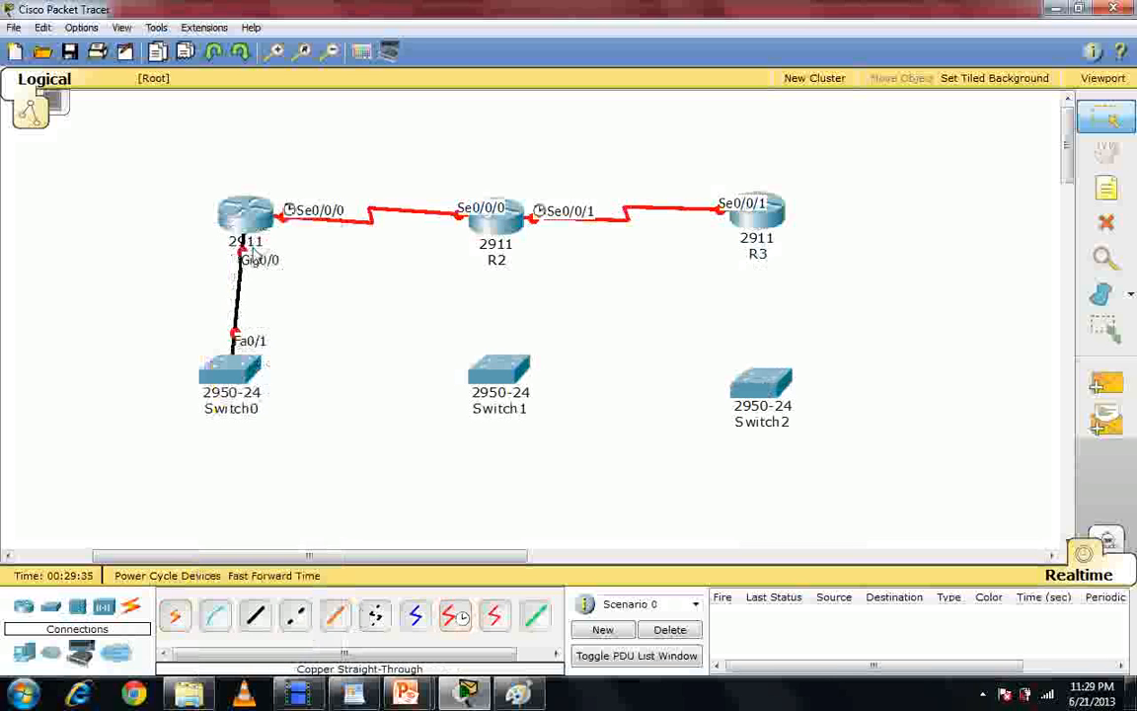
Connect R2 GigabitEthernet0/0 to Switch1 FastEthernet0/1 with a Copper Straight-Through cable
left_click(254, 615)
left_click(479, 212)
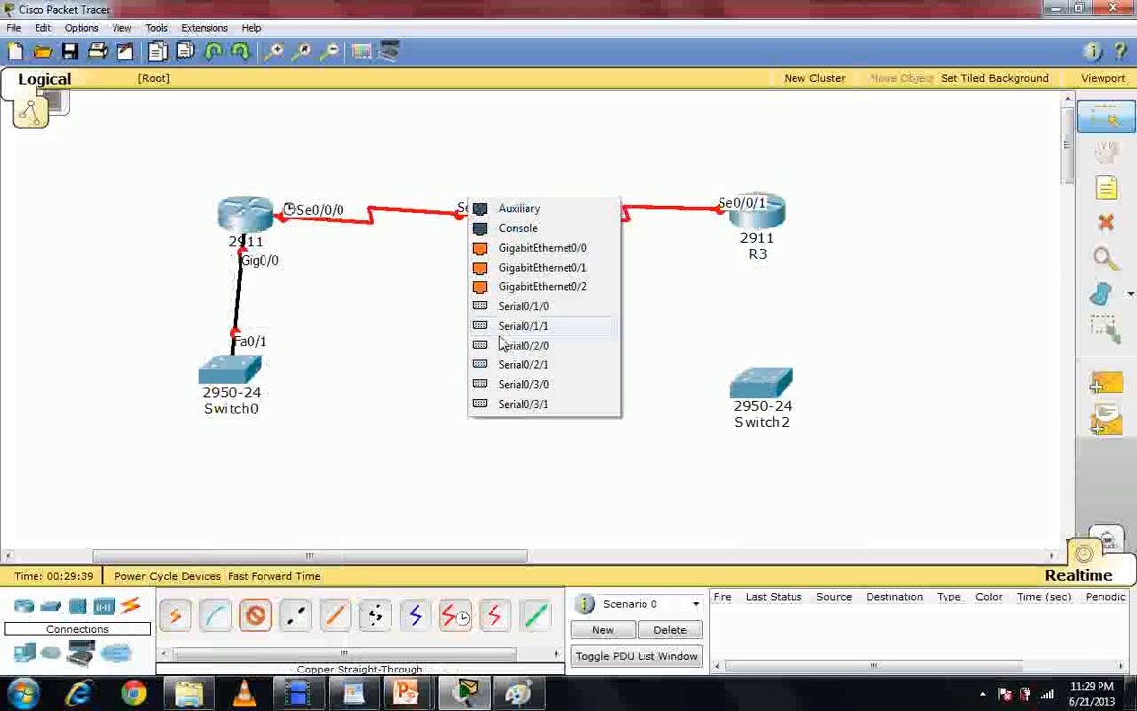
left_click(503, 286)
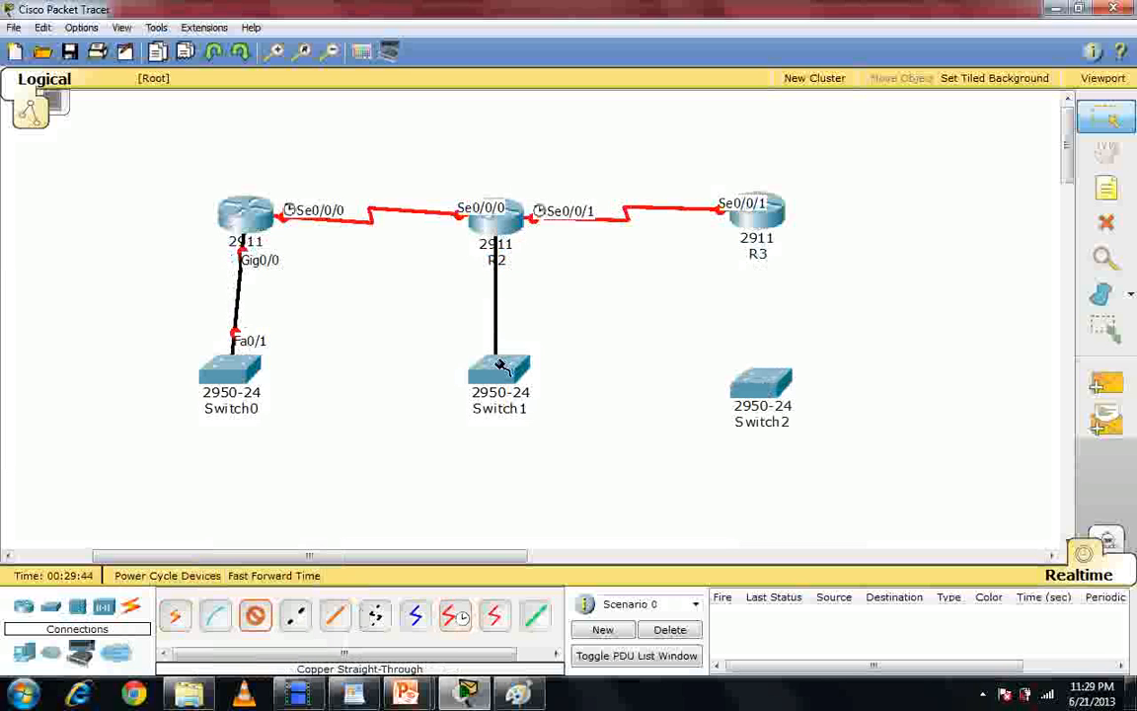
left_click(500, 365)
left_click(469, 246)
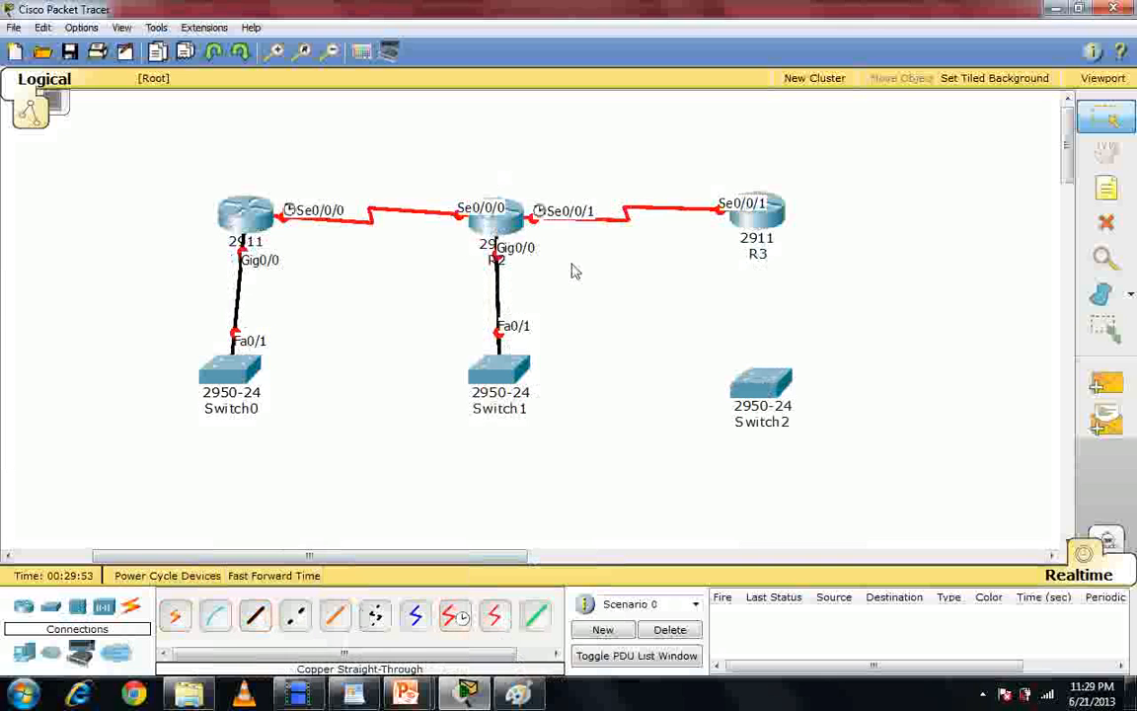
Connect R3 GigabitEthernet0/0 to Switch2 FastEthernet0/1 with a Copper Straight-Through cable
left_click(255, 616)
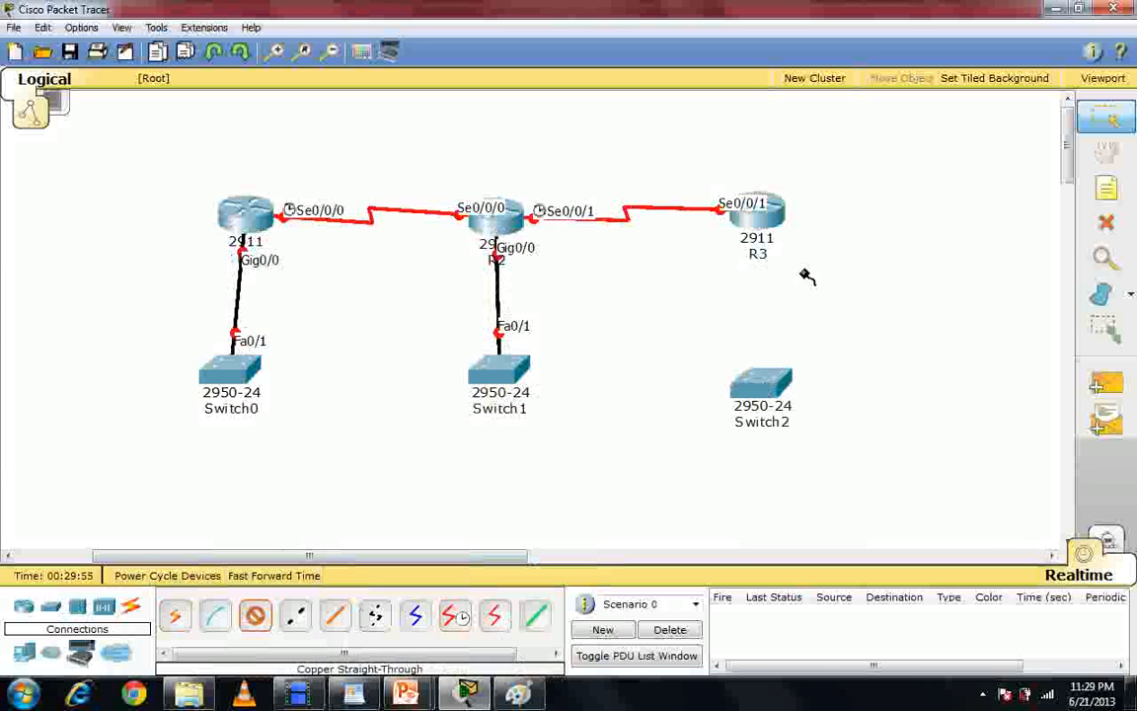
left_click(779, 218)
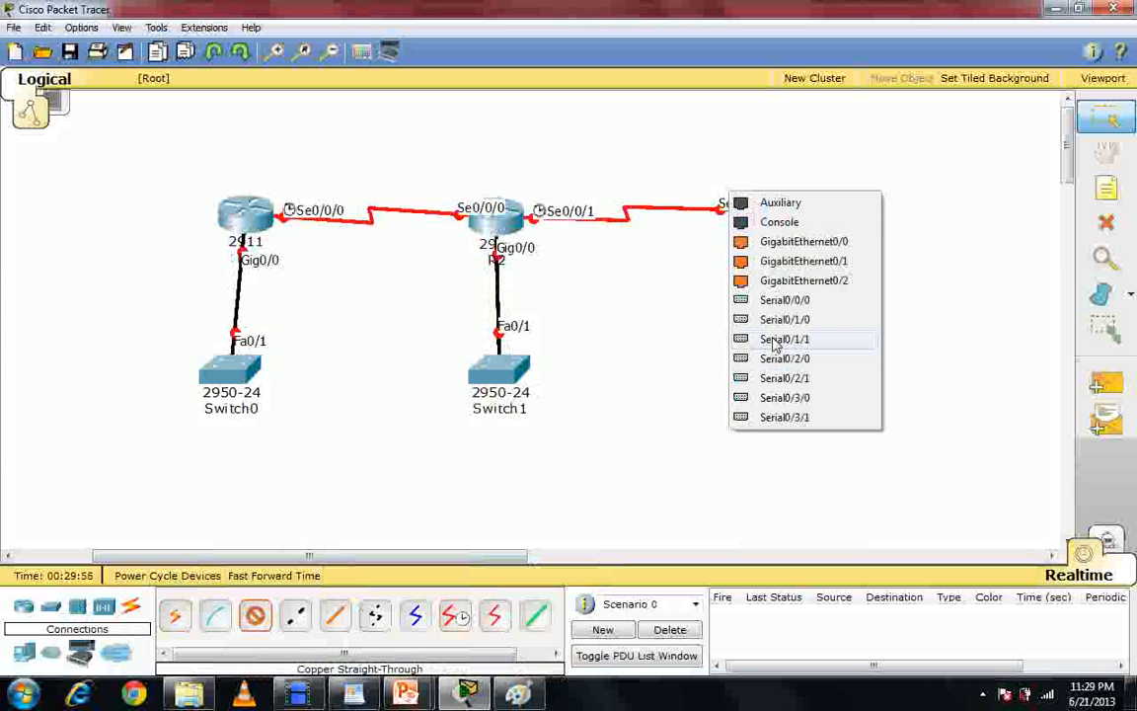
left_click(791, 246)
left_click(759, 385)
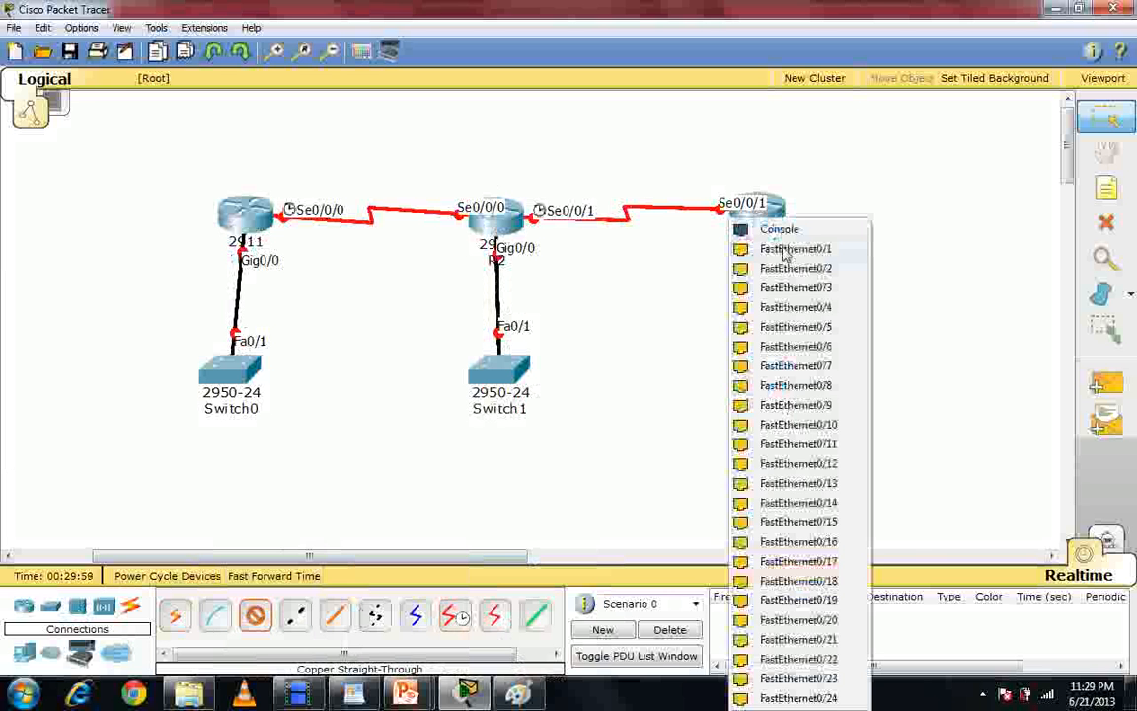
left_click(789, 248)
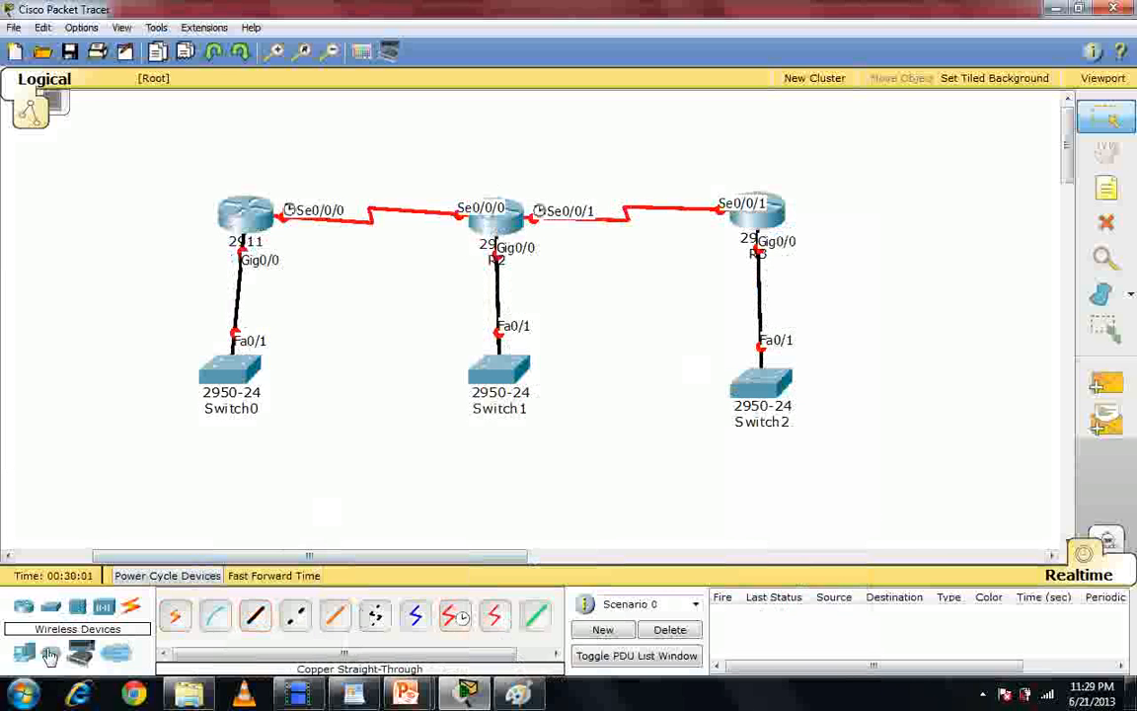
Add three PC-PT end devices, one below and to the left of each switch
left_click_drag(28, 651, 360, 484)
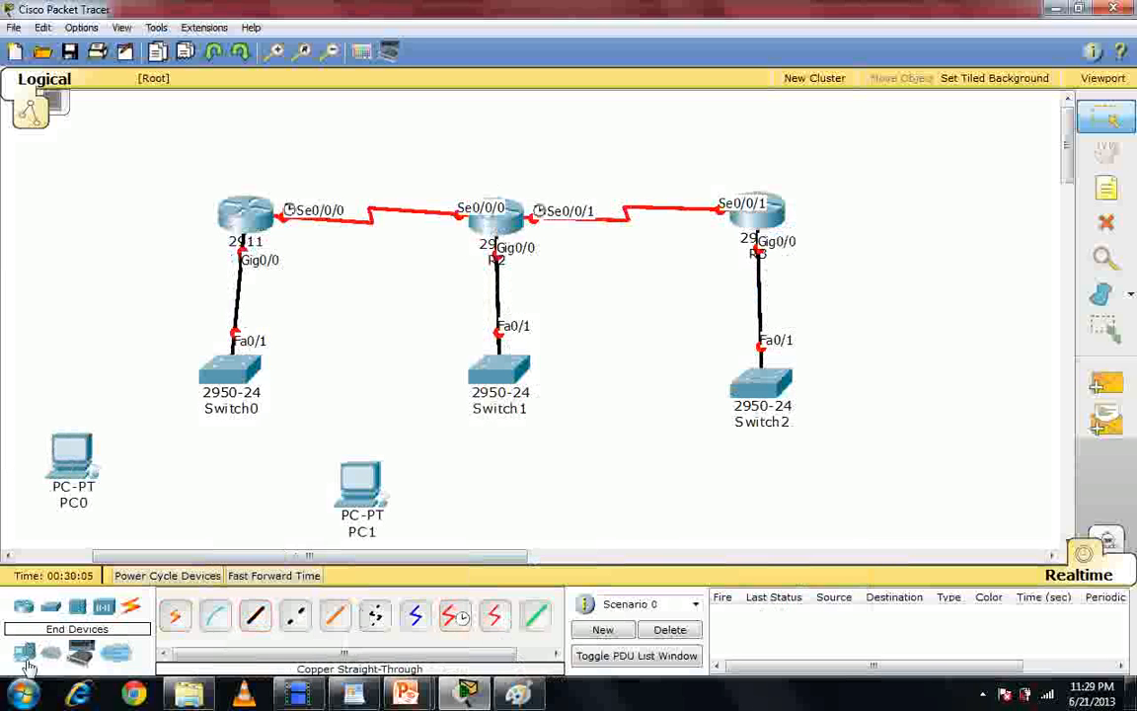
left_click_drag(28, 653, 629, 497)
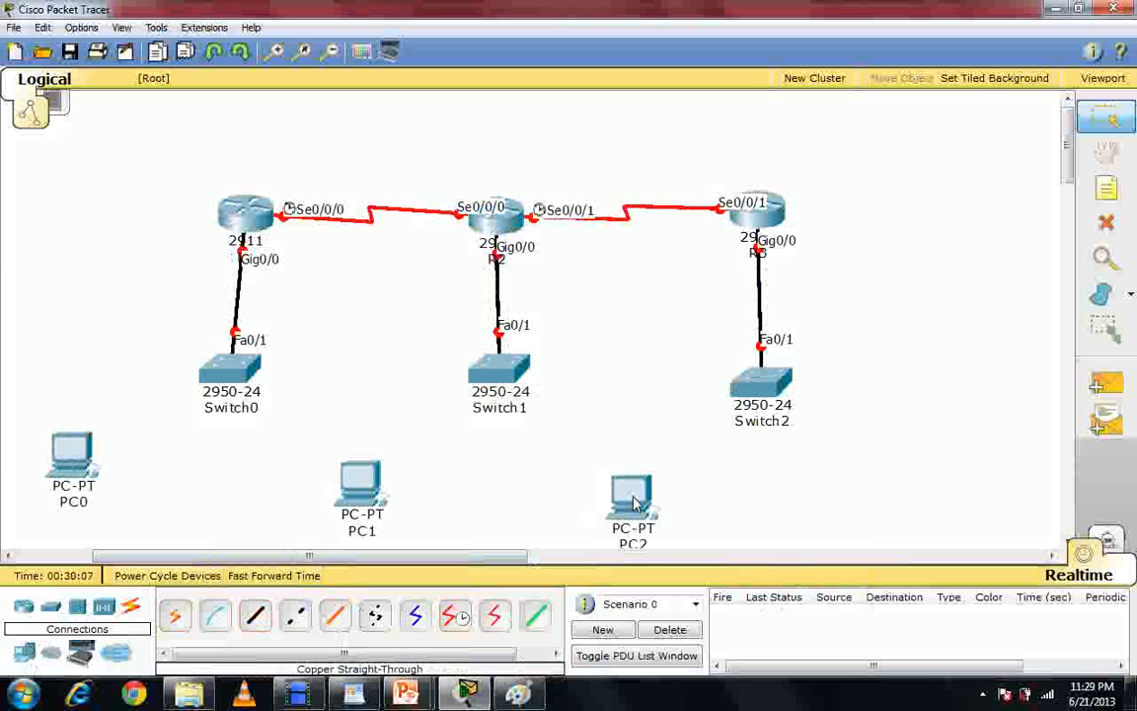
Connect Switch0 FastEthernet0/2 to PC0 FastEthernet0 with a Copper Straight-Through cable
left_click(255, 613)
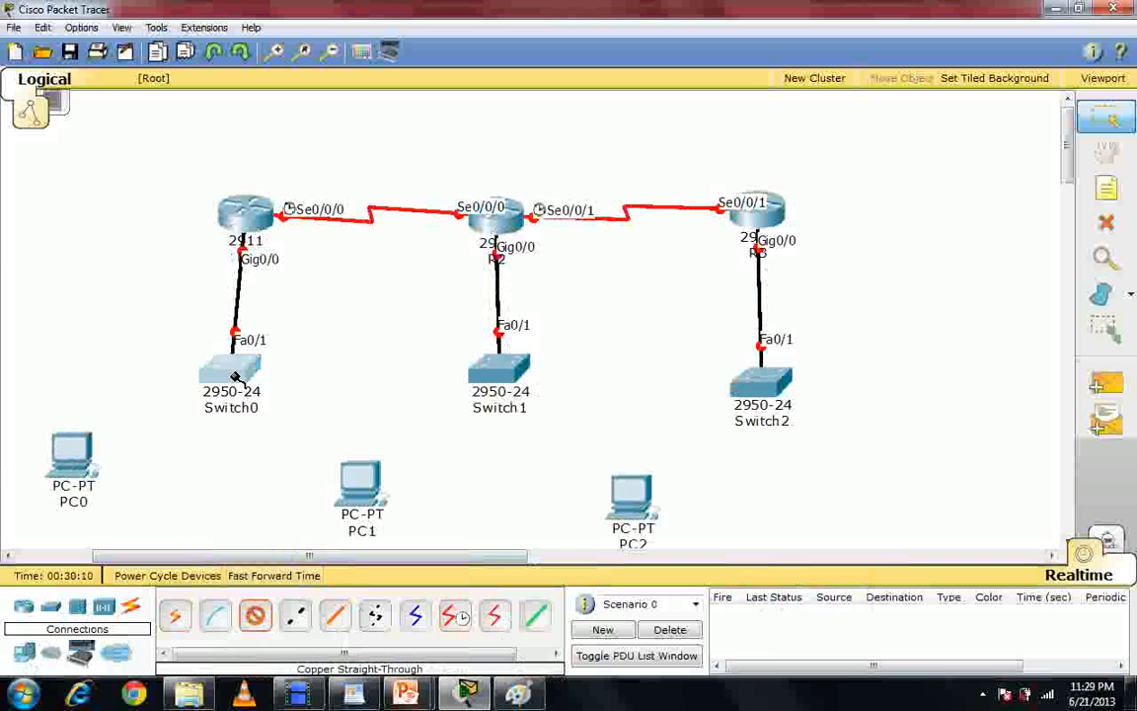
left_click(234, 377)
left_click(252, 283)
left_click(86, 449)
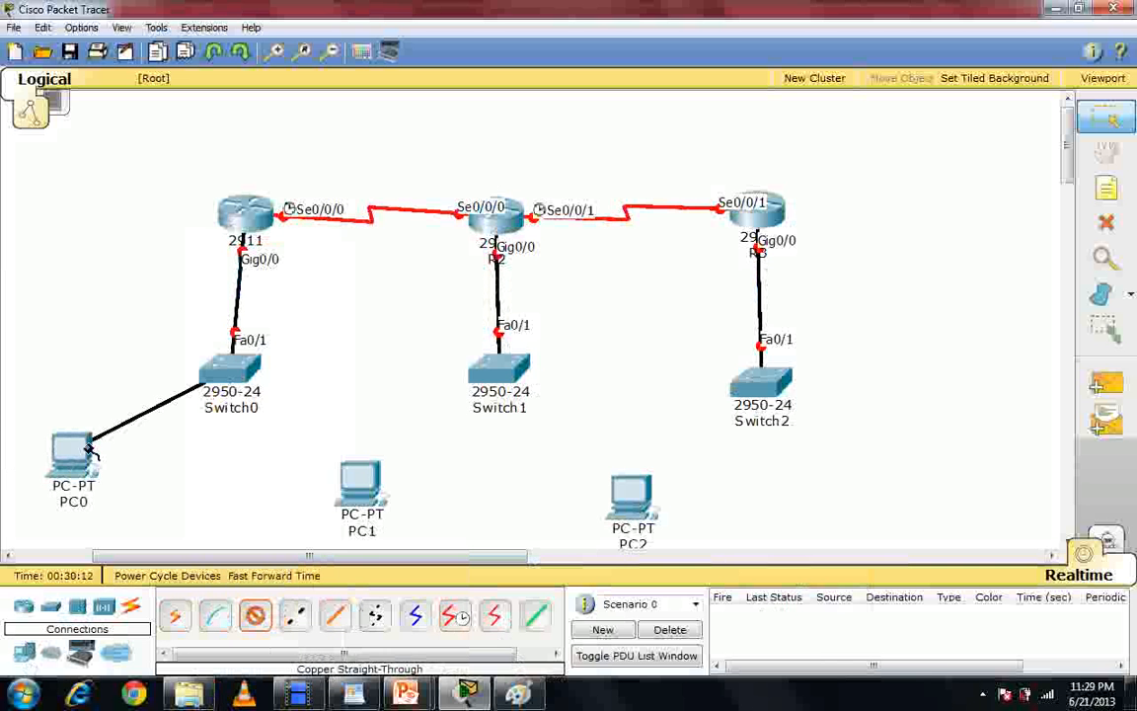
left_click(89, 449)
left_click(99, 465)
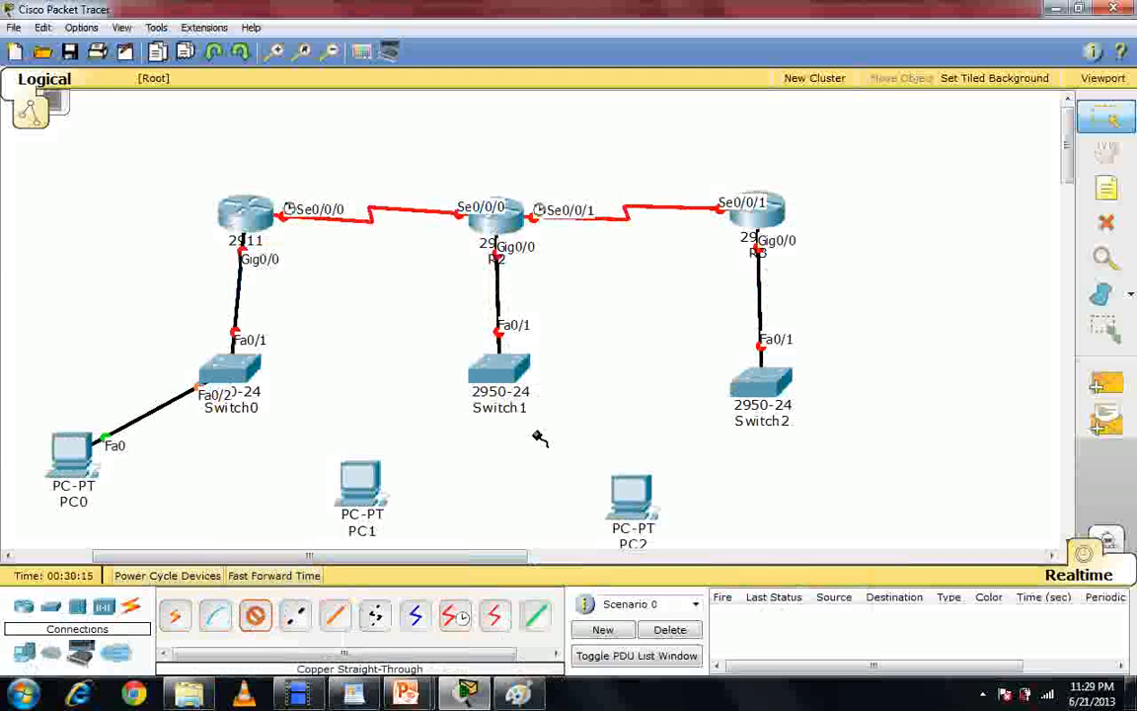
Connect Switch1 FastEthernet0/2 to PC1 FastEthernet0 with a Copper Straight-Through cable
left_click(507, 366)
left_click(531, 269)
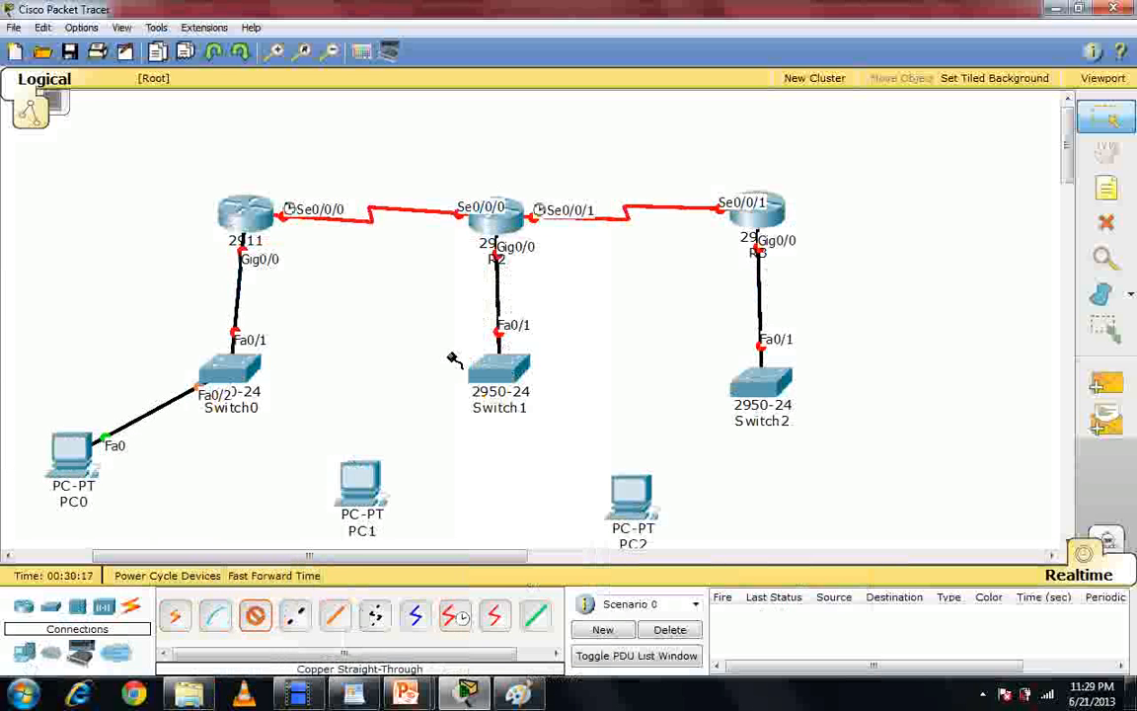
left_click(357, 476)
left_click(380, 488)
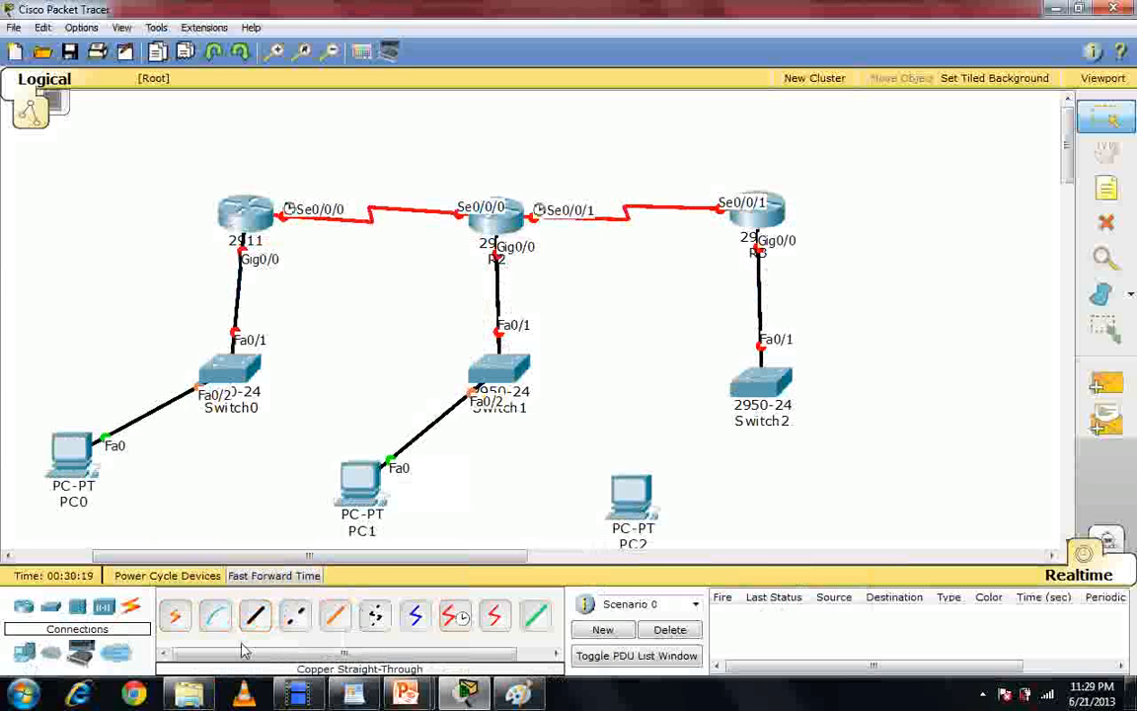
Connect Switch2 FastEthernet0/2 to PC2 FastEthernet0 with a Copper Straight-Through cable
left_click(255, 616)
left_click(759, 382)
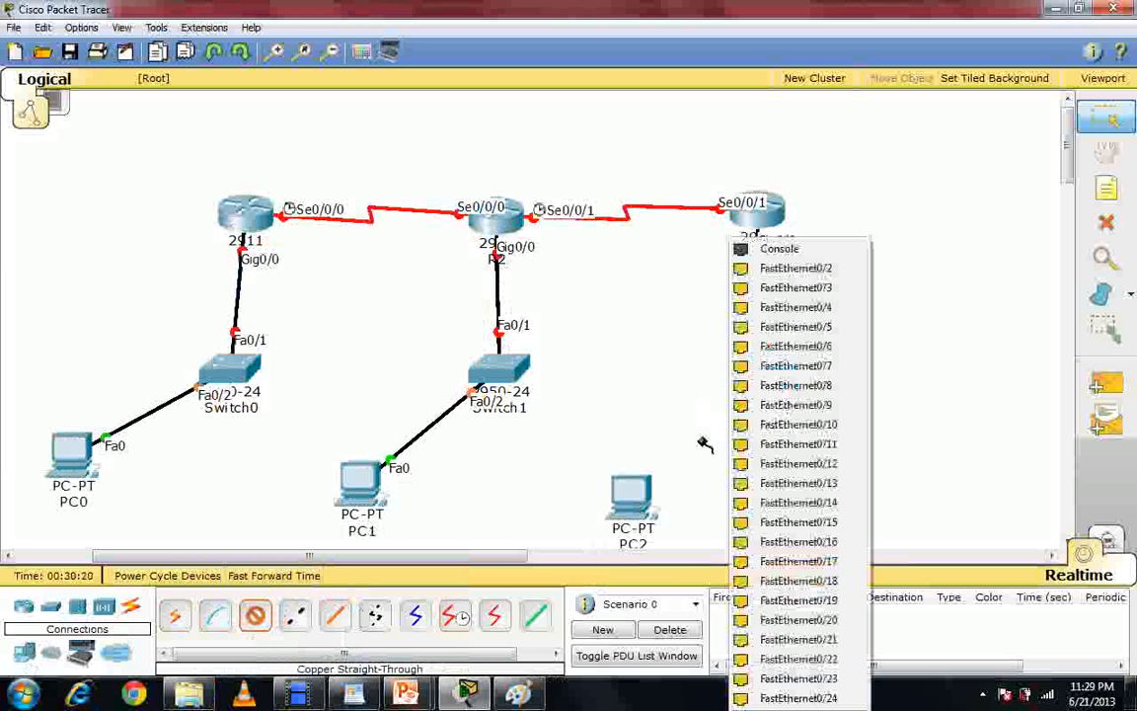
left_click(795, 267)
left_click(629, 488)
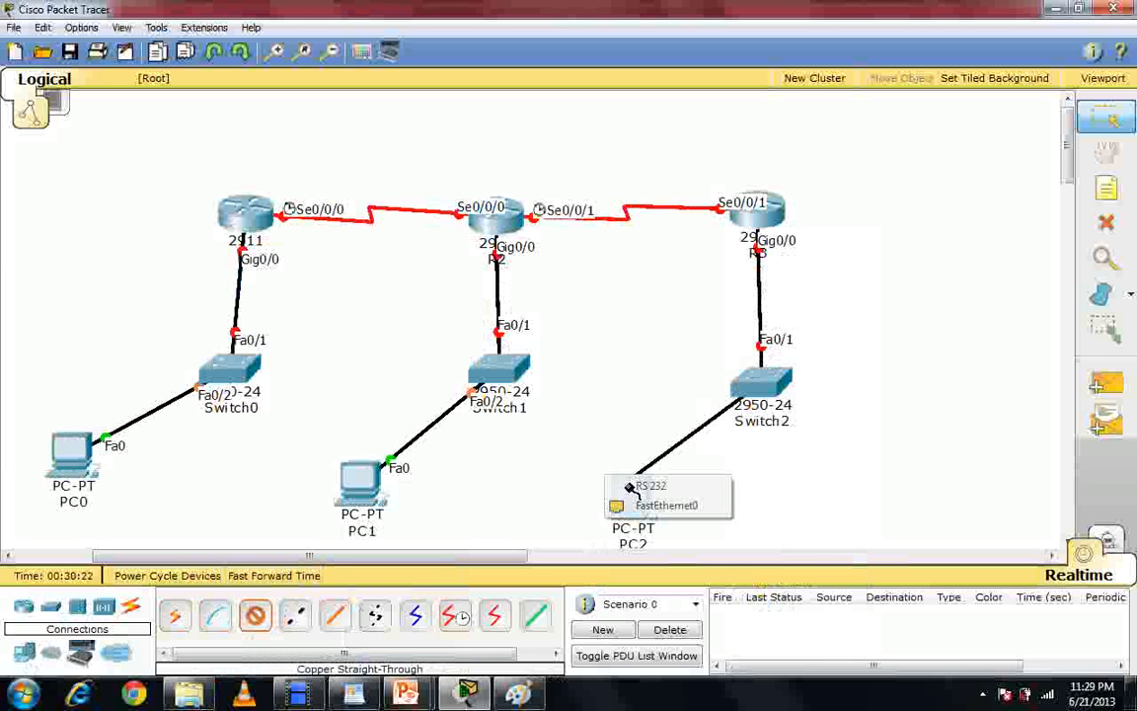
left_click(646, 504)
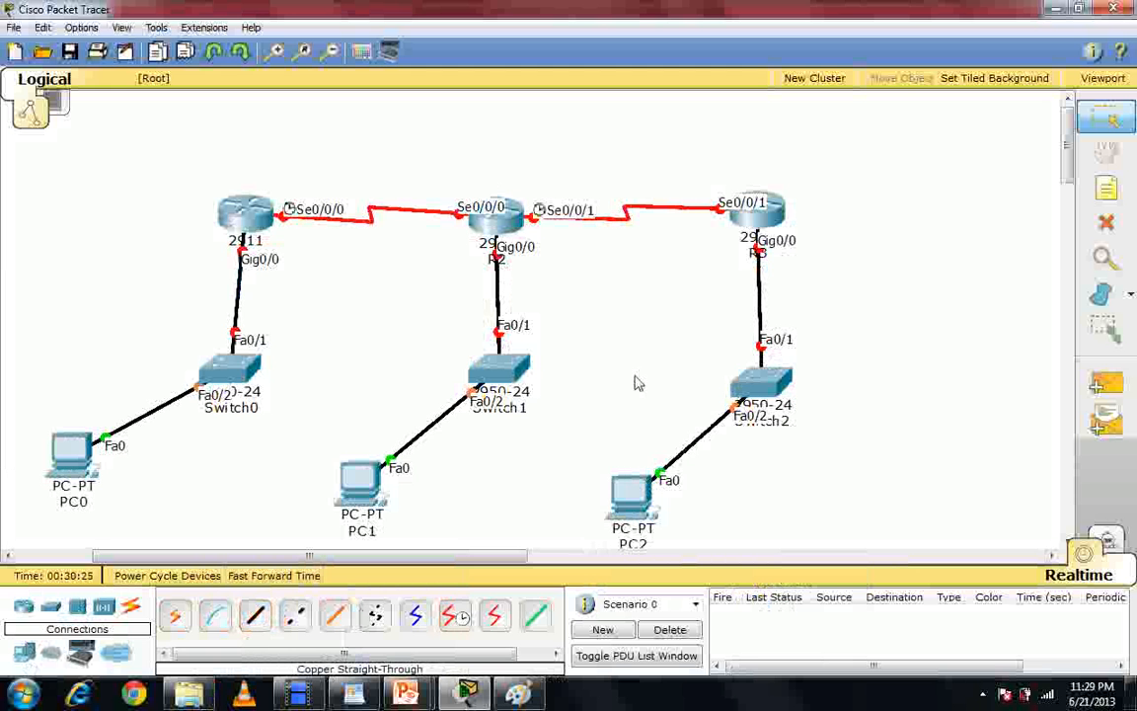
Move the whole topology slightly upward in the workspace and nudge R1 down a little
left_click_drag(936, 166, 42, 521)
left_click_drag(503, 229, 509, 204)
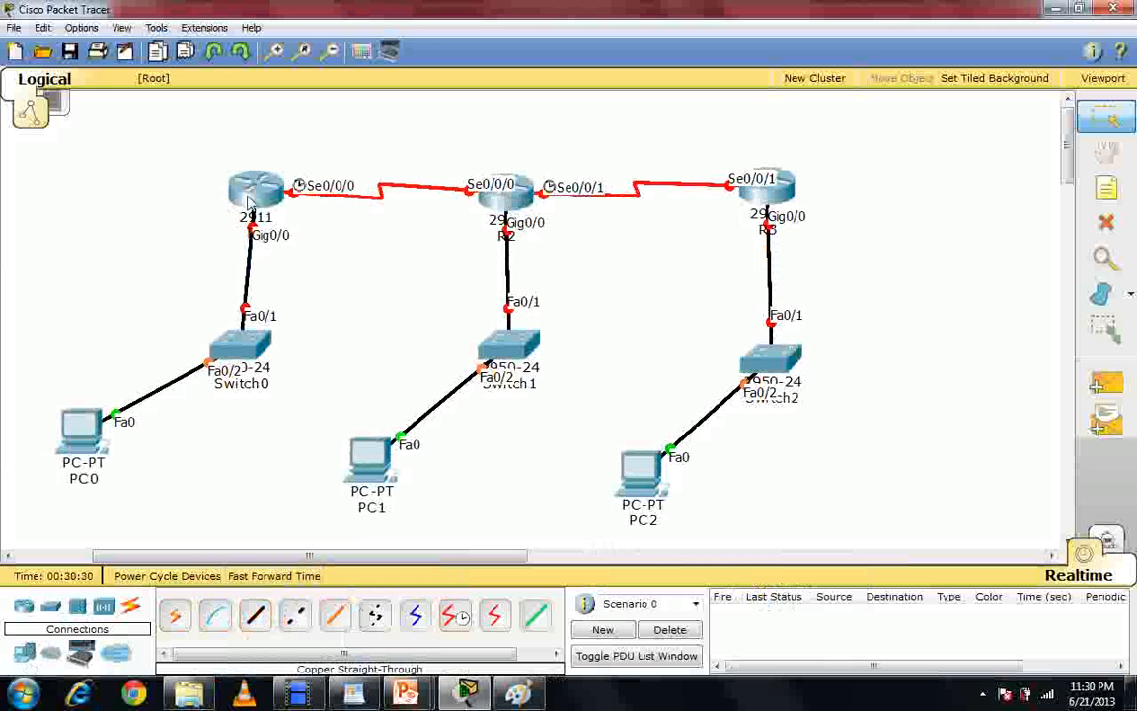
left_click_drag(249, 206, 244, 219)
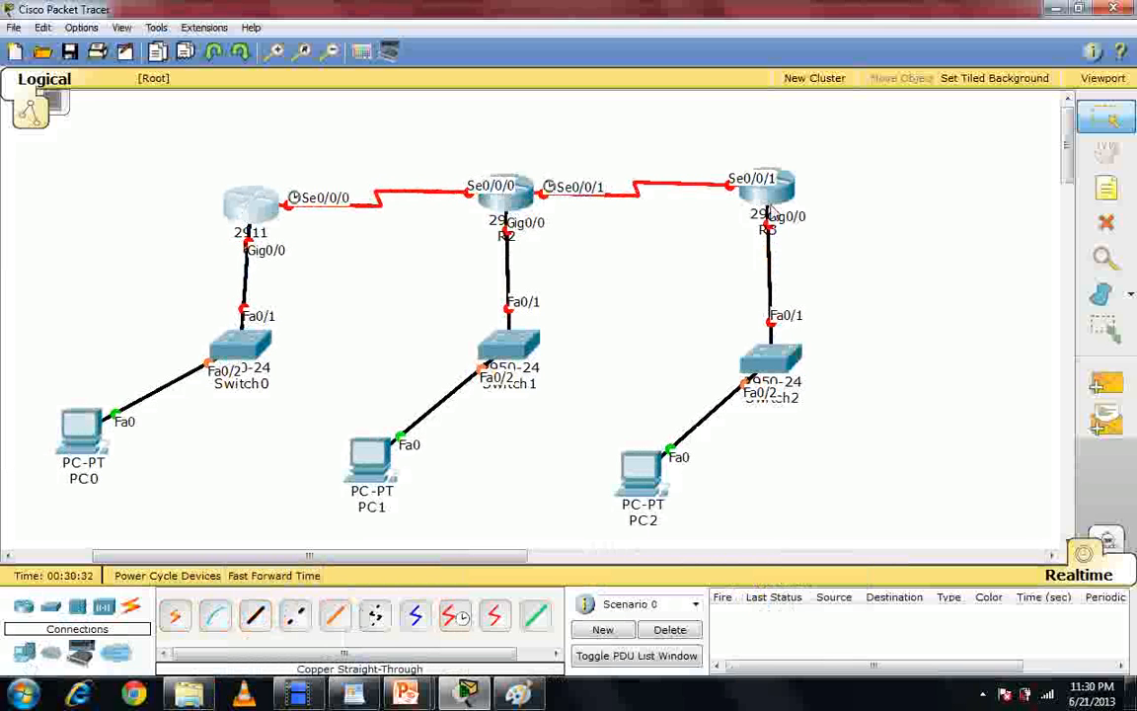
Place a note reading 10.0.0.0/8 above the serial link between R1 and R2
left_click(1107, 187)
left_click(388, 161)
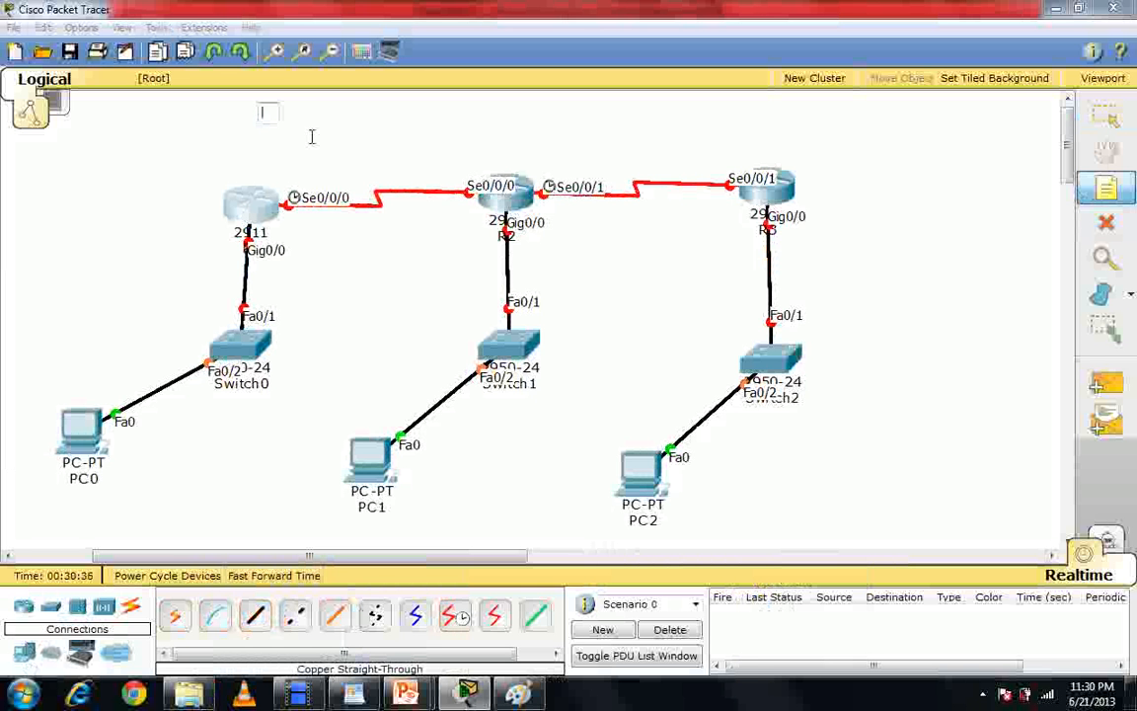
type("10.0.0")
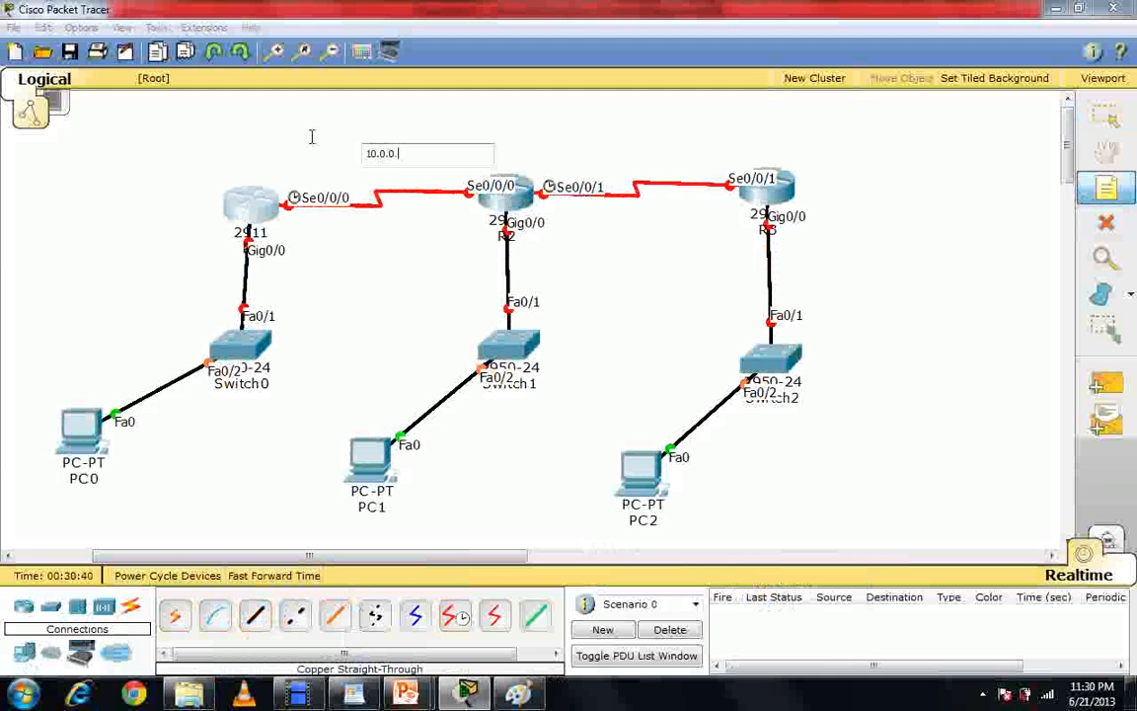
type(".0/8")
left_click(414, 213)
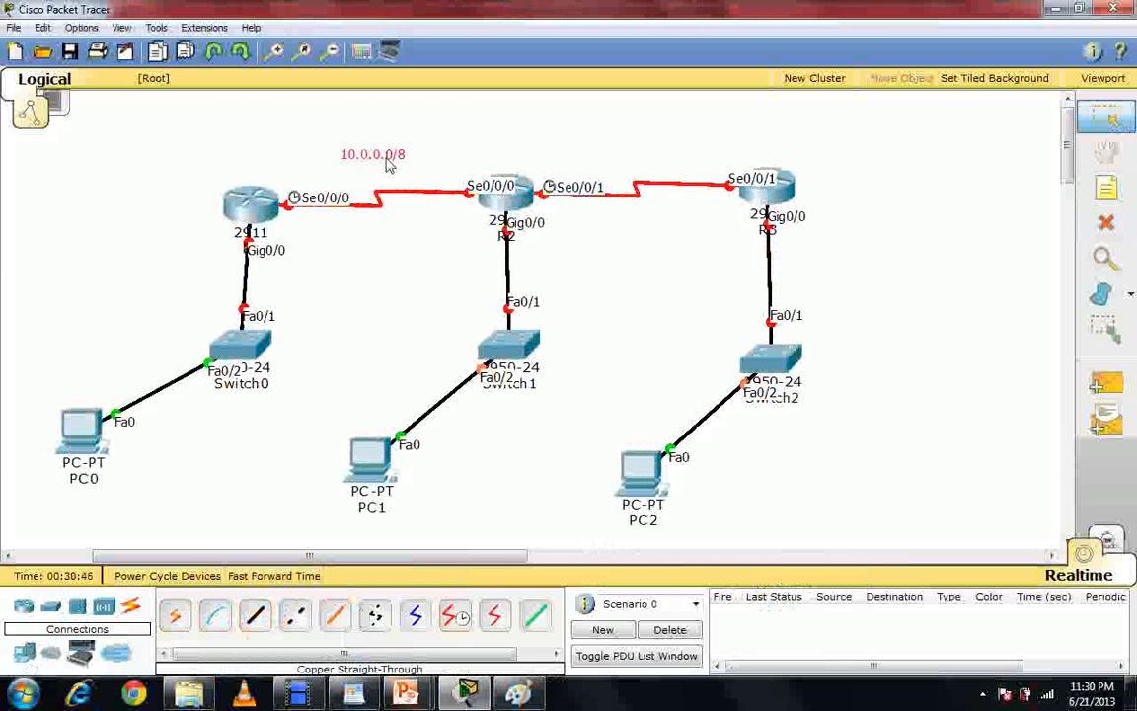
Add a note reading 11.0.0.0/8 above the R2–R3 serial link and align both network notes over their links
left_click(1098, 191)
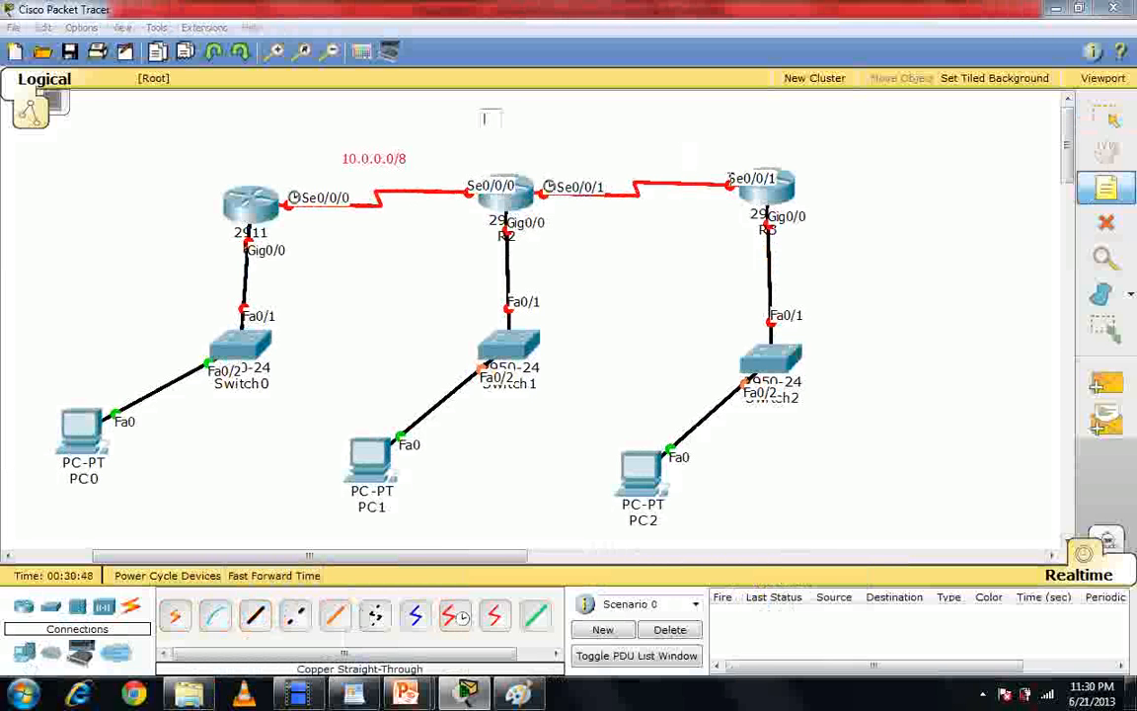
left_click(679, 162)
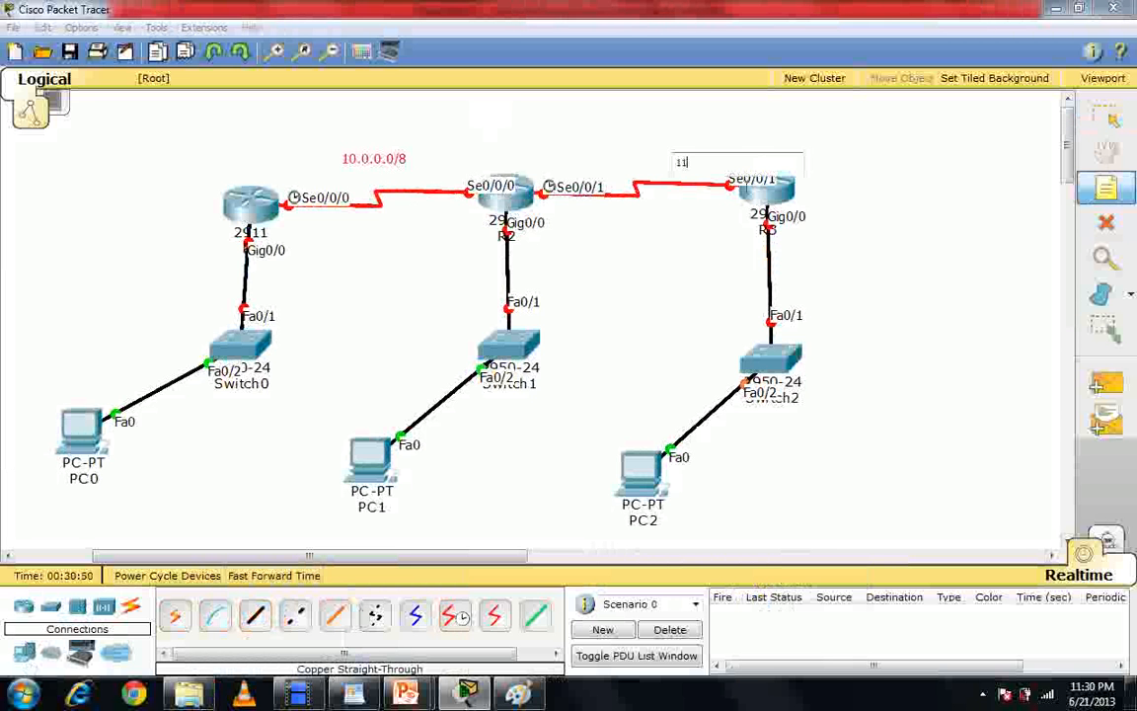
type("11.0.0.0/8")
left_click(936, 248)
left_click_drag(710, 156, 659, 151)
left_click_drag(374, 155, 367, 153)
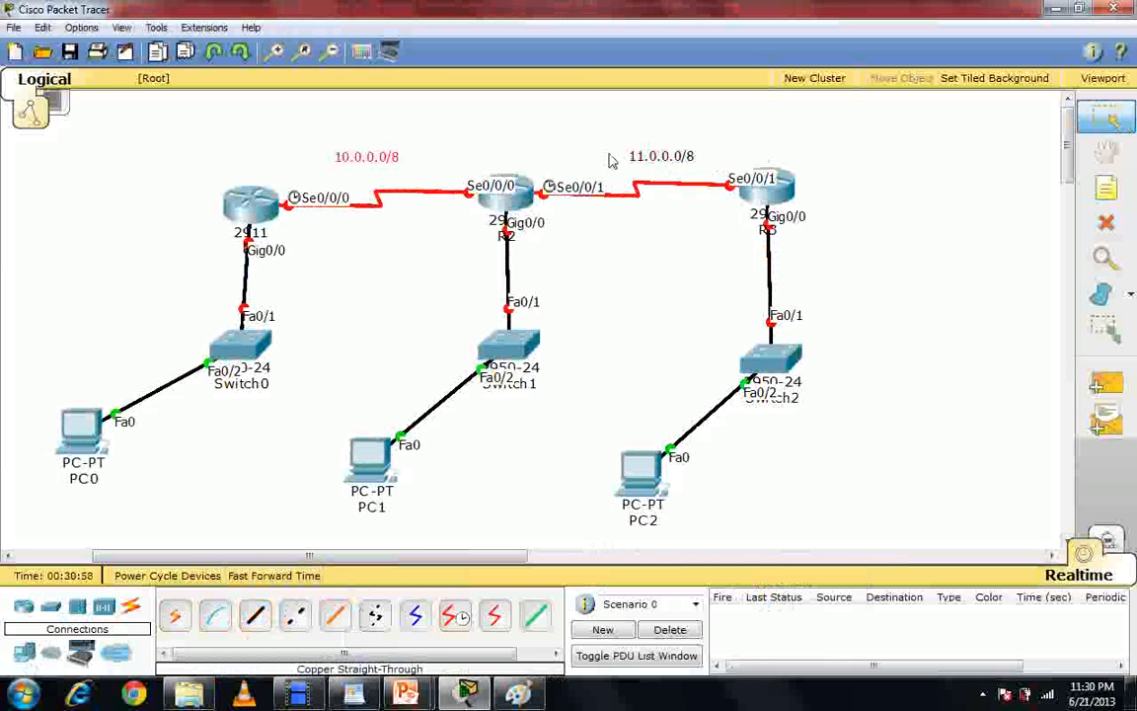
left_click_drag(640, 164, 630, 164)
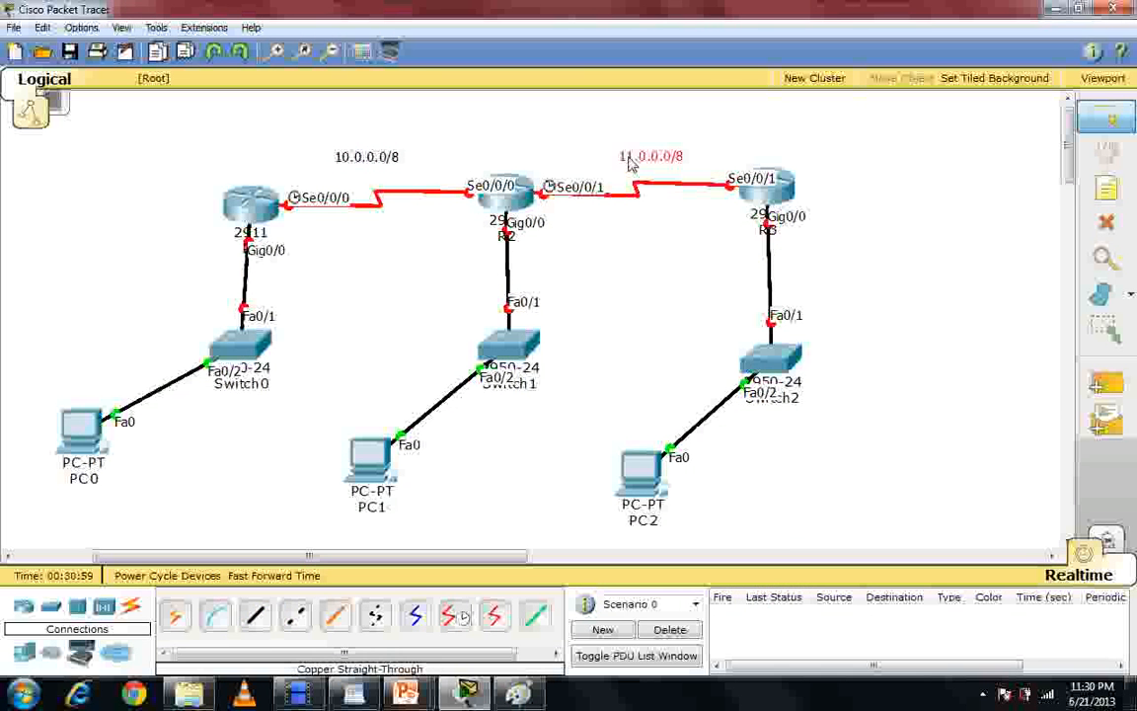
Add a note reading 192.168.1.150 and position it beside the link between R1 and Switch0
left_click(1107, 190)
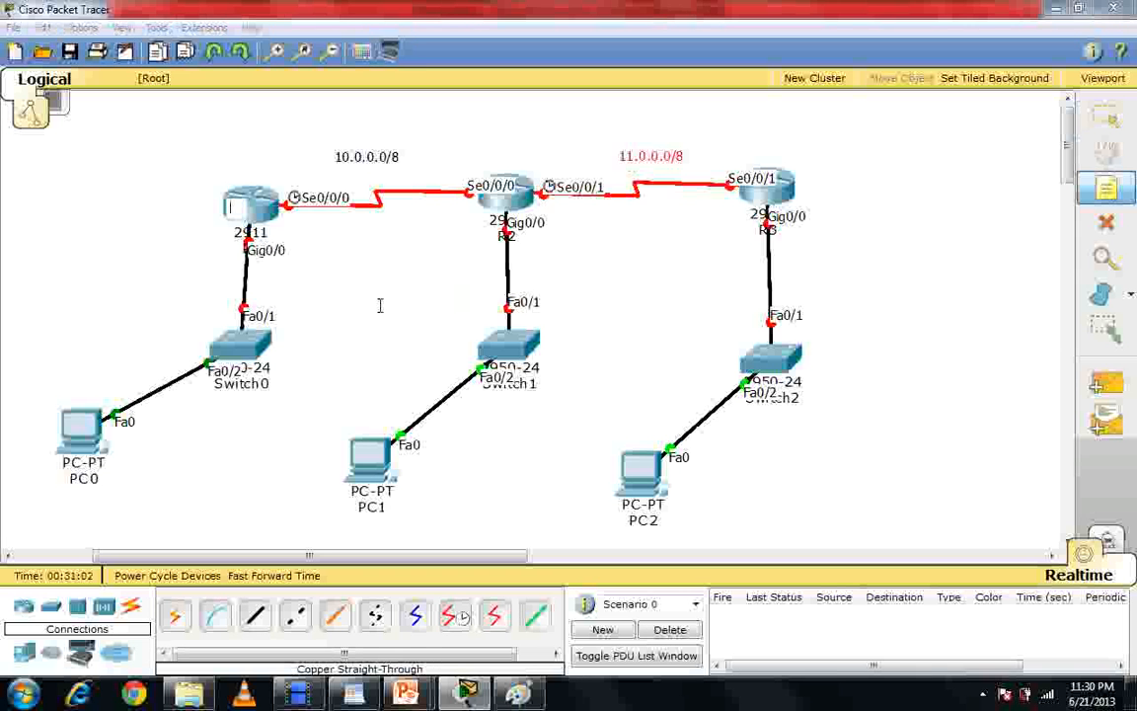
left_click(379, 305)
type("192")
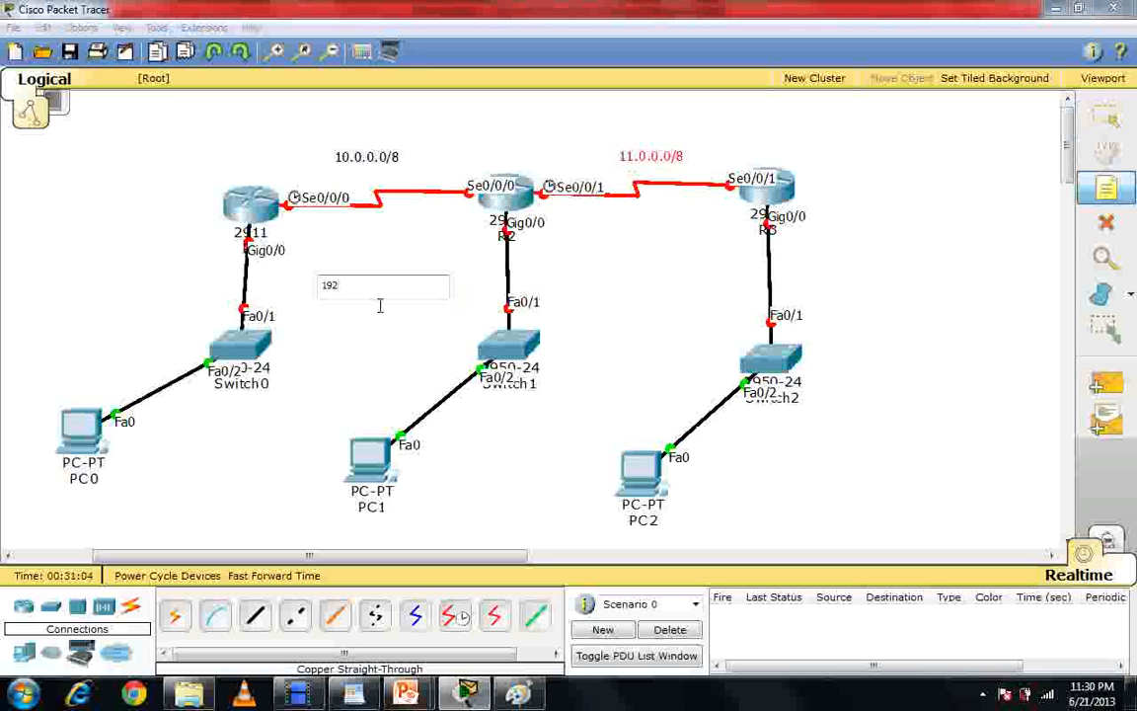
type(".168.1.150")
left_click(412, 307)
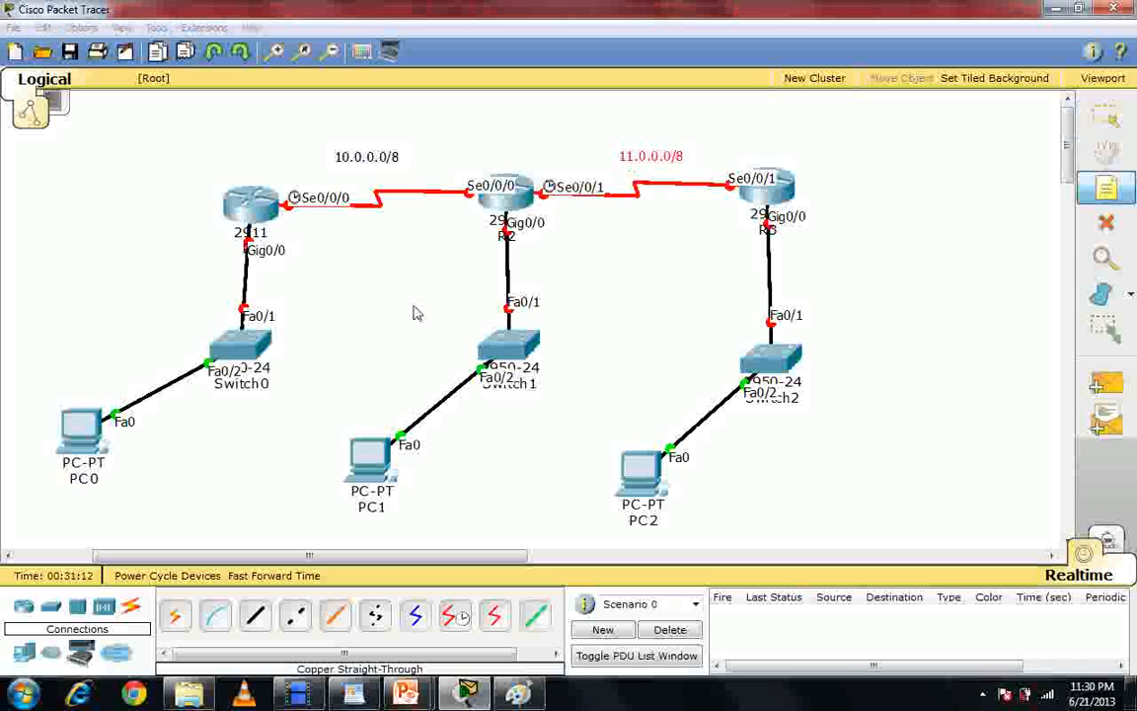
left_click_drag(367, 283, 329, 271)
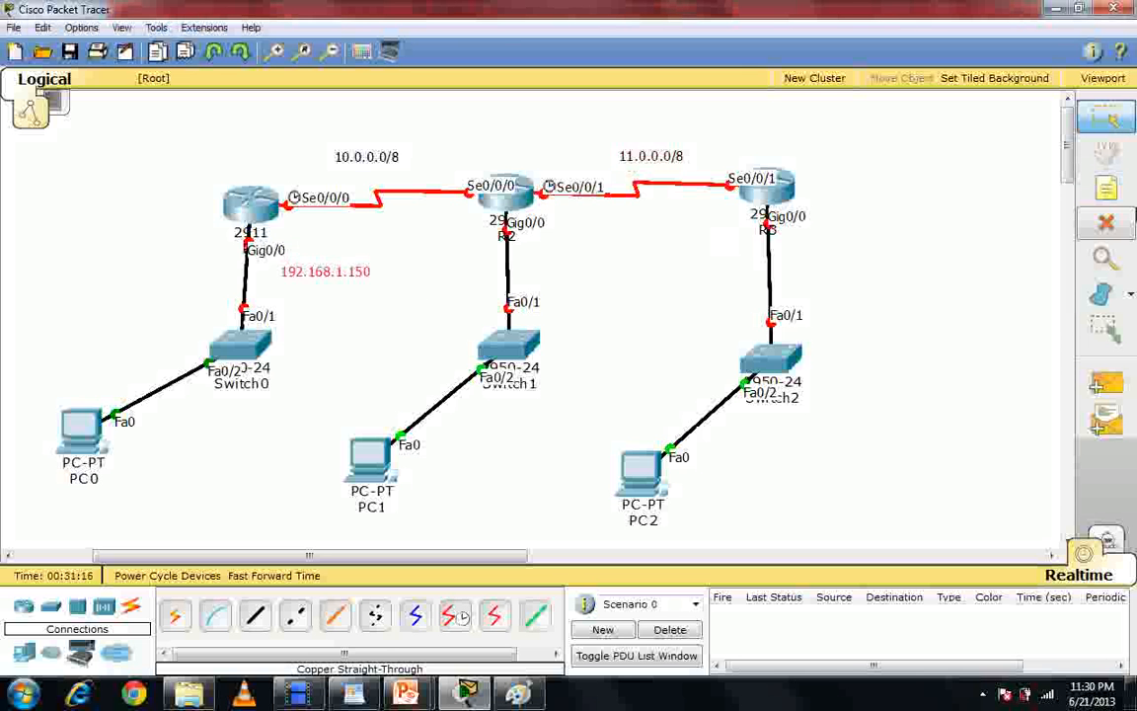
Add a note reading 192.168.2.150, copy its text, and position it beside the link between R2 and Switch1
left_click(1105, 188)
left_click(564, 271)
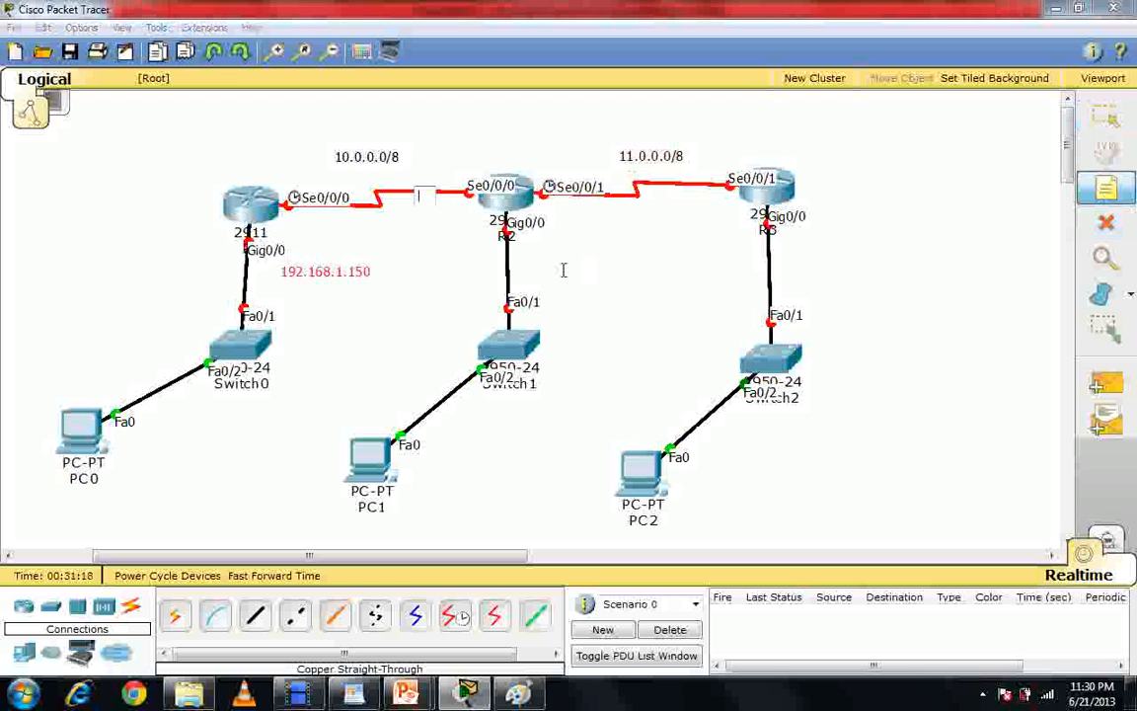
type("192")
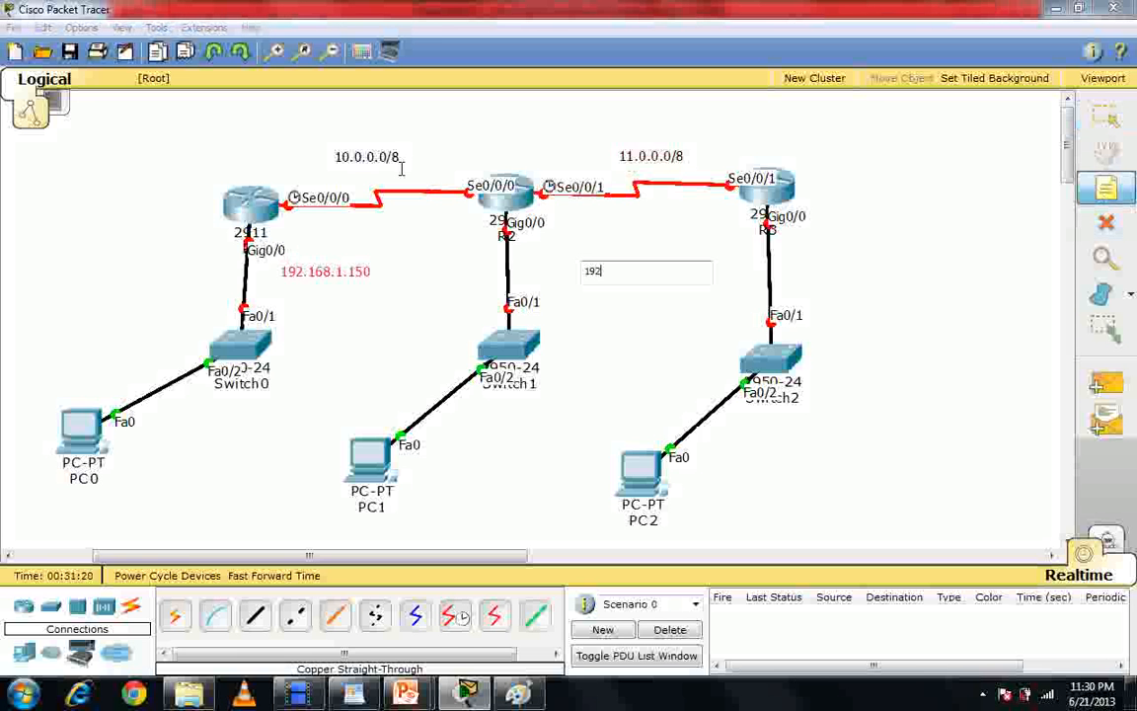
type(".168.2.150a")
key("BackSpace")
key("ctrl+a")
key("ctrl+c")
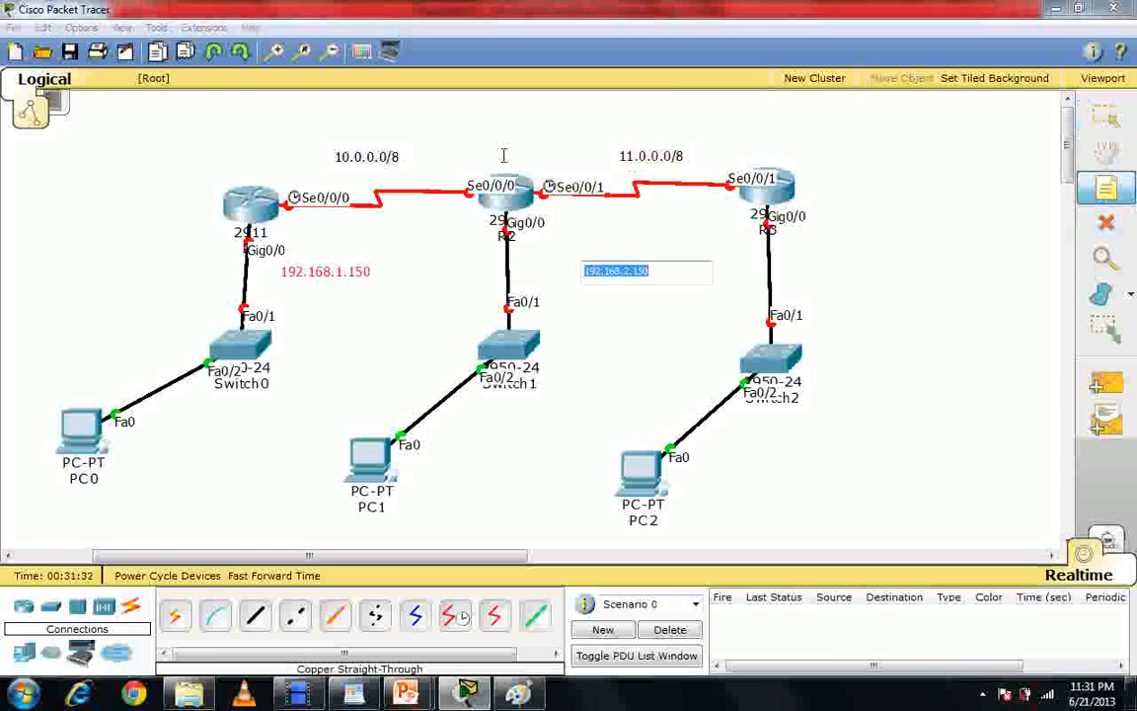
key("Escape")
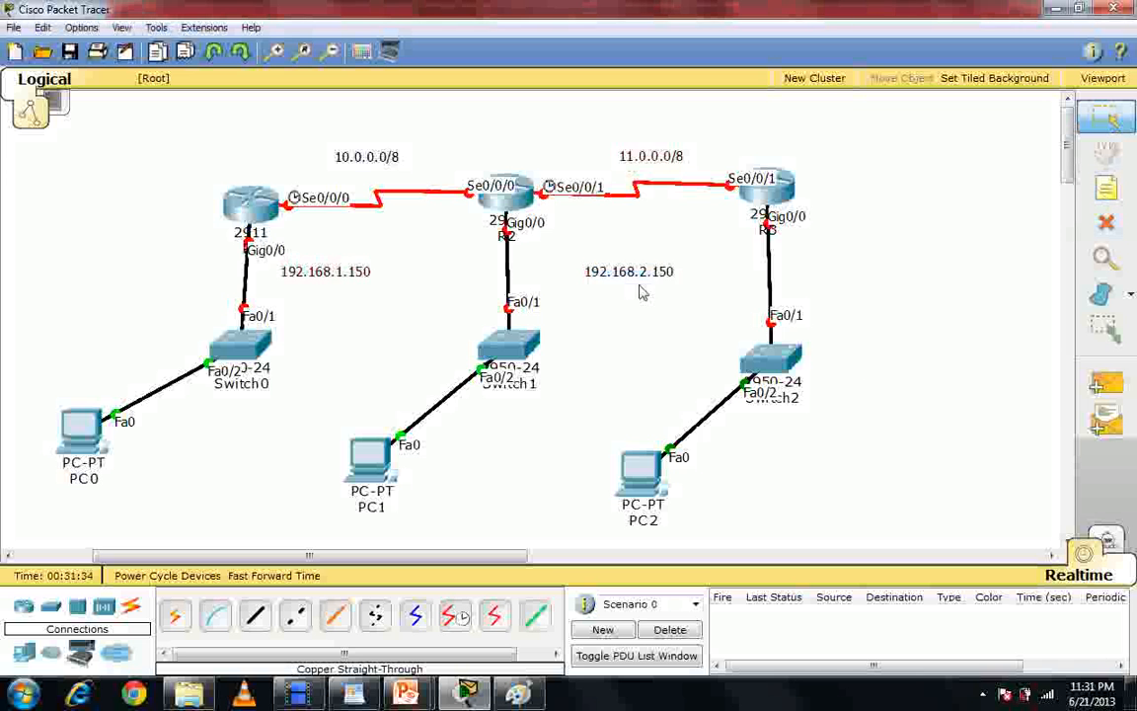
left_click_drag(628, 280, 583, 257)
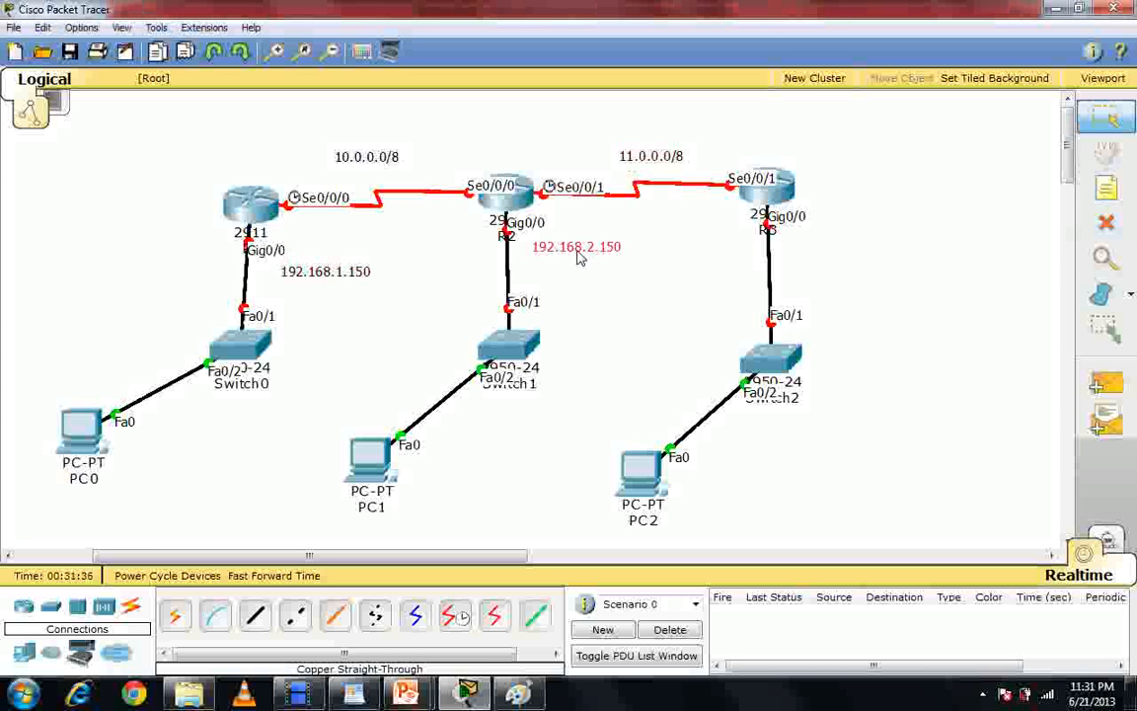
double_click(572, 252)
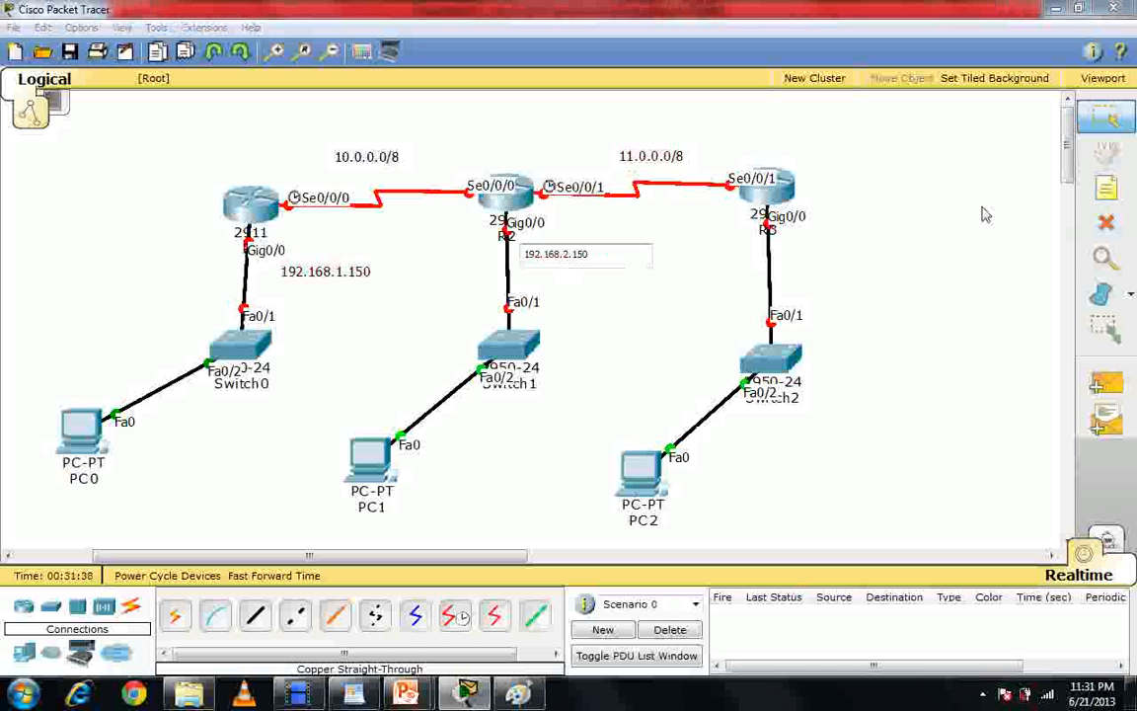
key("Escape")
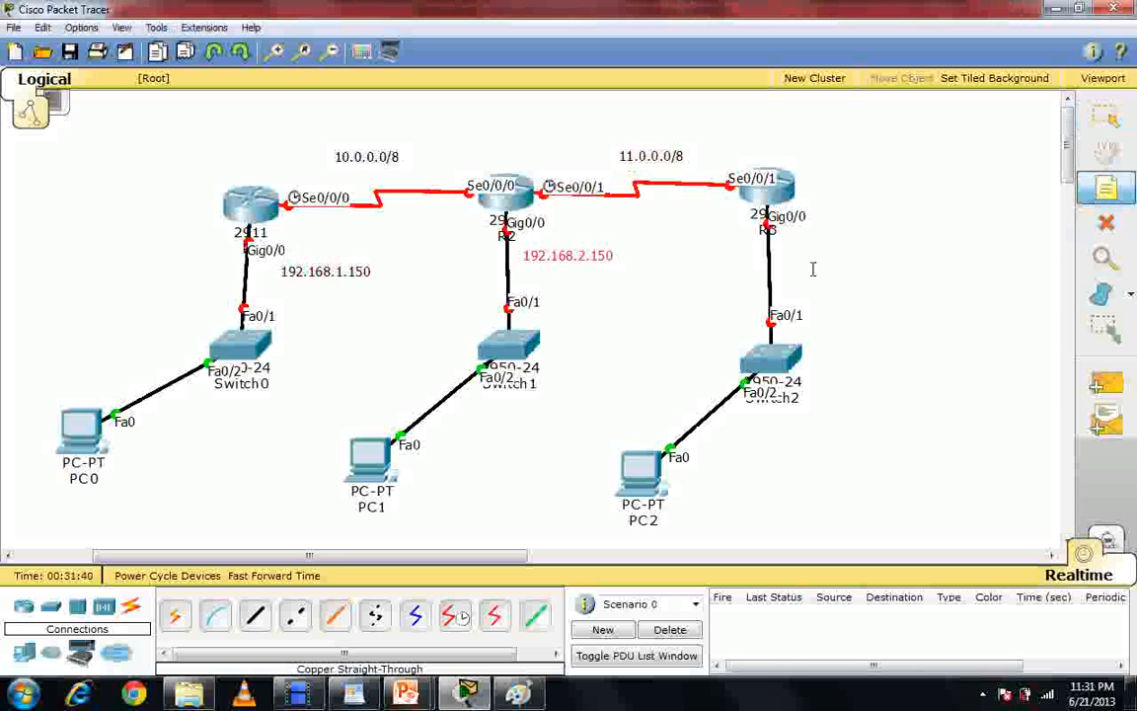
Add a note reading 192.168.3.150 beside the link between R3 and Switch2, reusing the copied address text
left_click(812, 268)
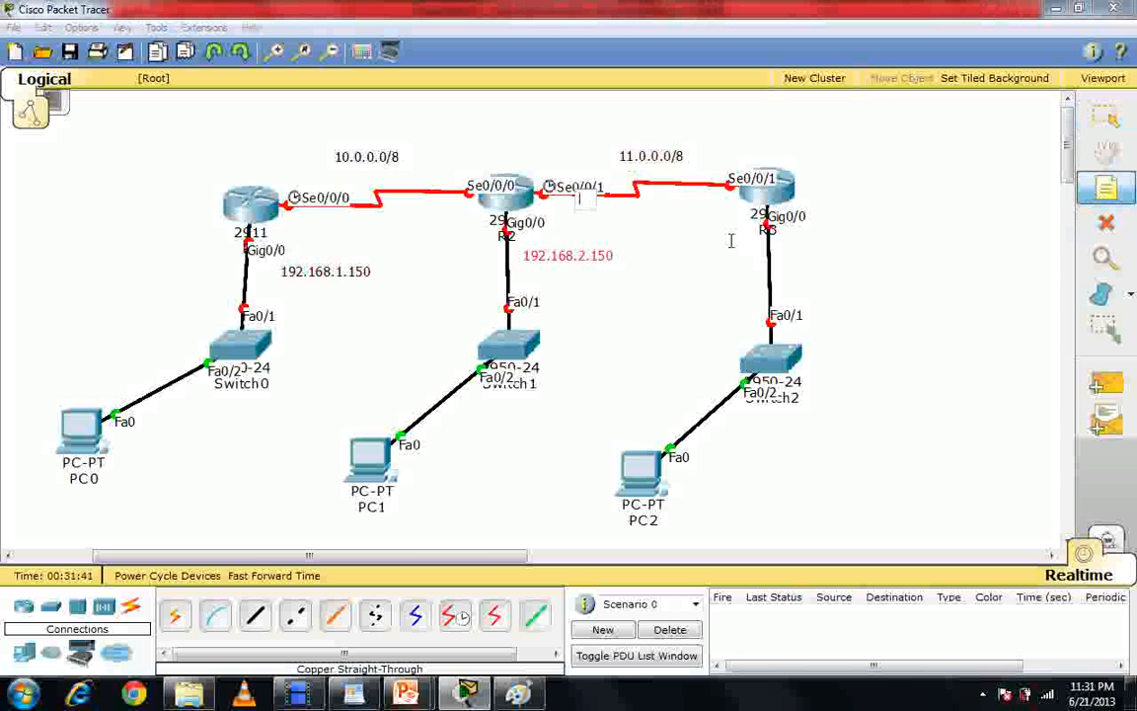
left_click(806, 266)
key("ctrl+v")
left_click(854, 272)
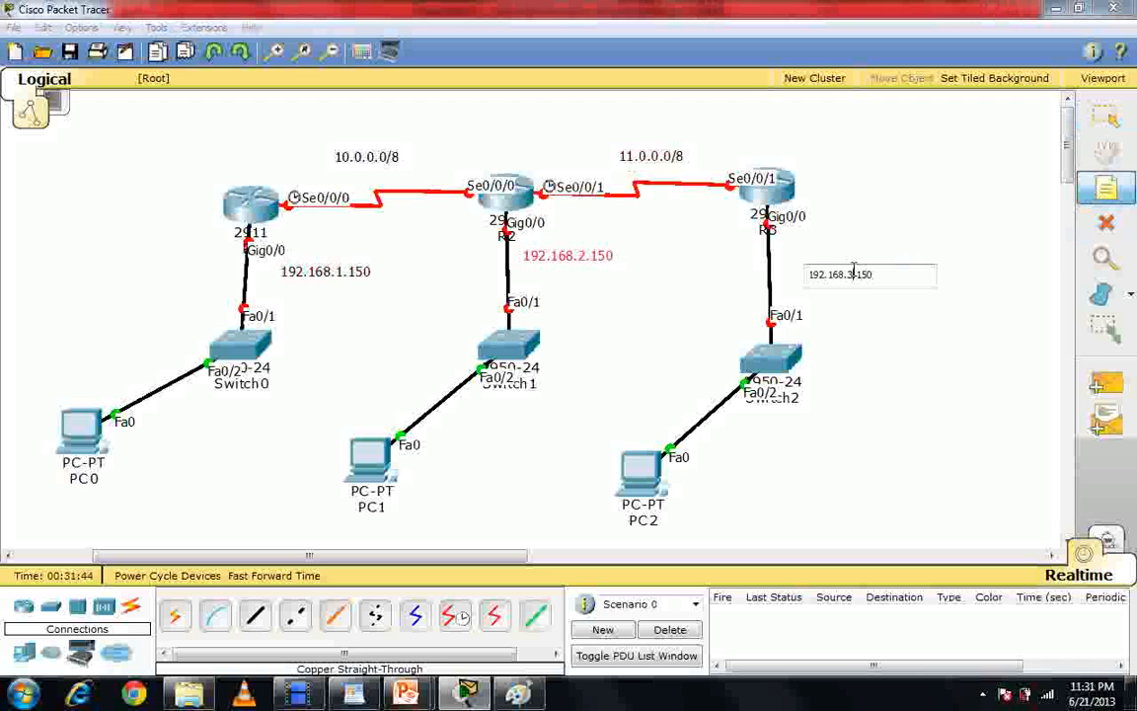
key("BackSpace")
type("3")
key("Escape")
left_click_drag(872, 286, 863, 282)
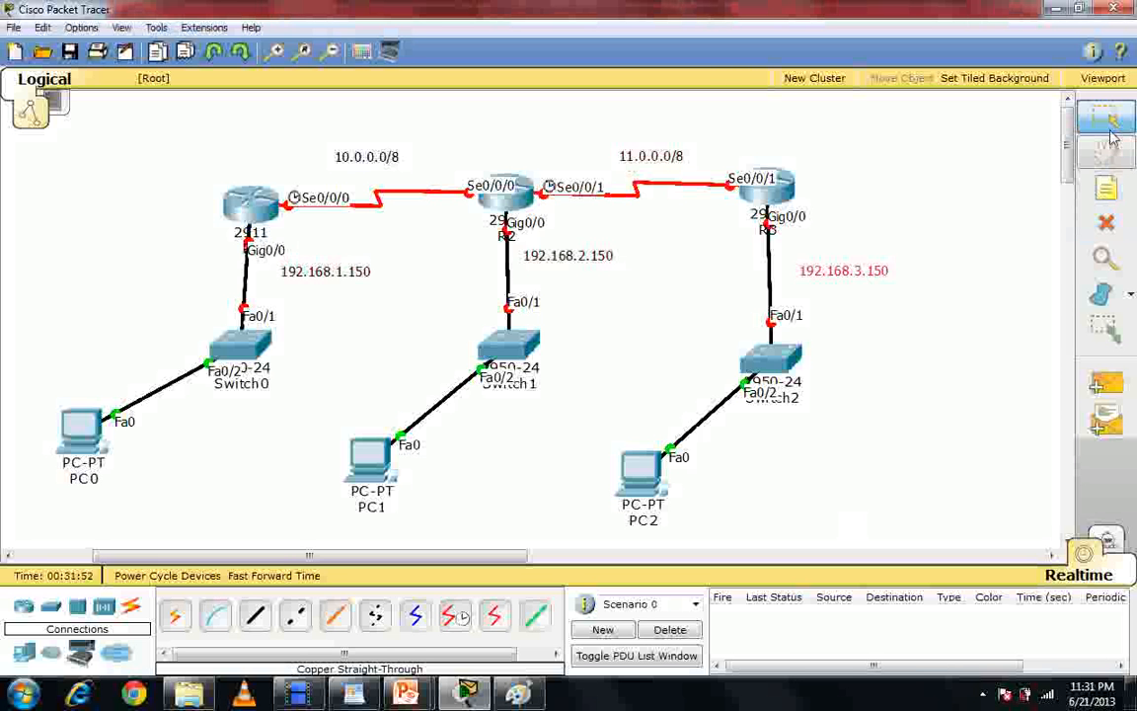
Move the three 192.168.x.150 notes up beside the Gig0/0 port labels of their respective routers
left_click(309, 266)
mouse_move(309, 267)
left_mouse_down()
mouse_move(308, 249)
mouse_move(332, 251)
mouse_move(321, 257)
left_mouse_up()
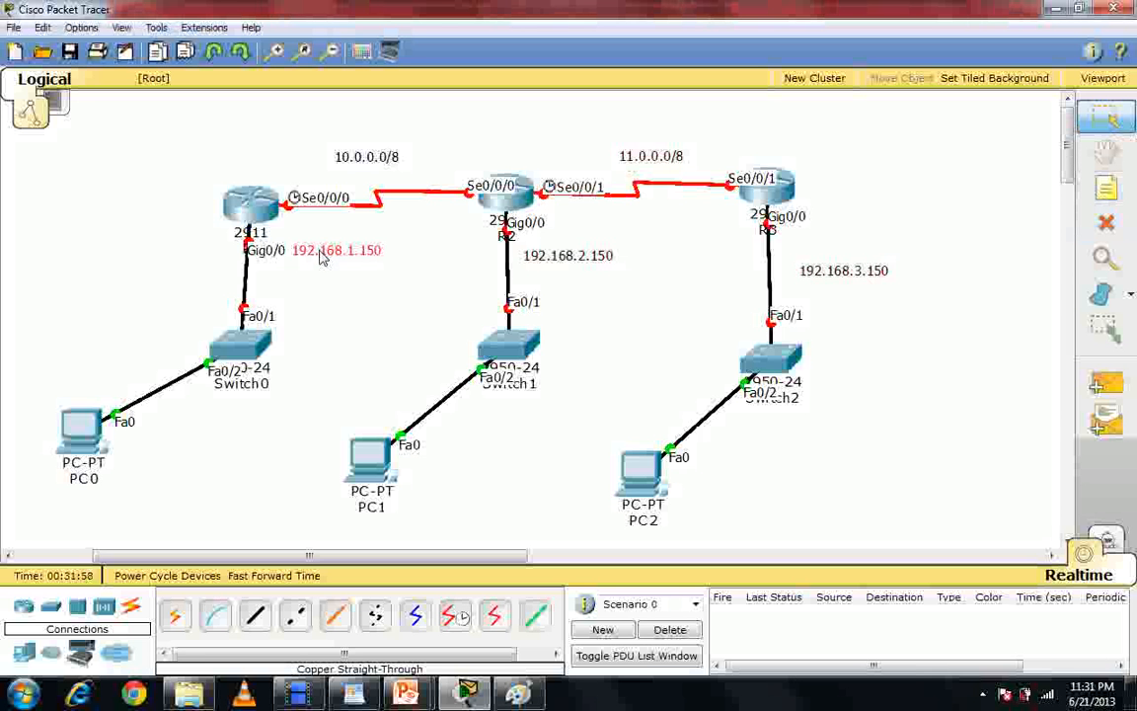
left_click(582, 255)
left_click_drag(595, 245, 620, 213)
left_click_drag(847, 260, 862, 208)
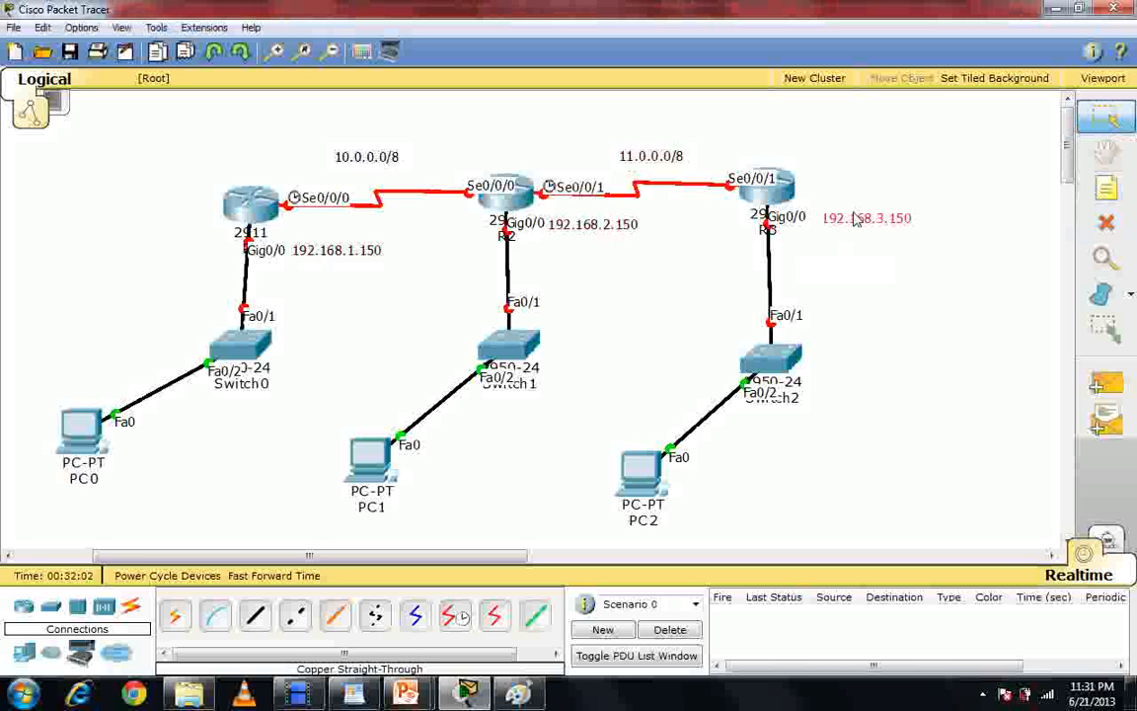
Rename PC0 as 192.168.1.1
left_click(84, 477)
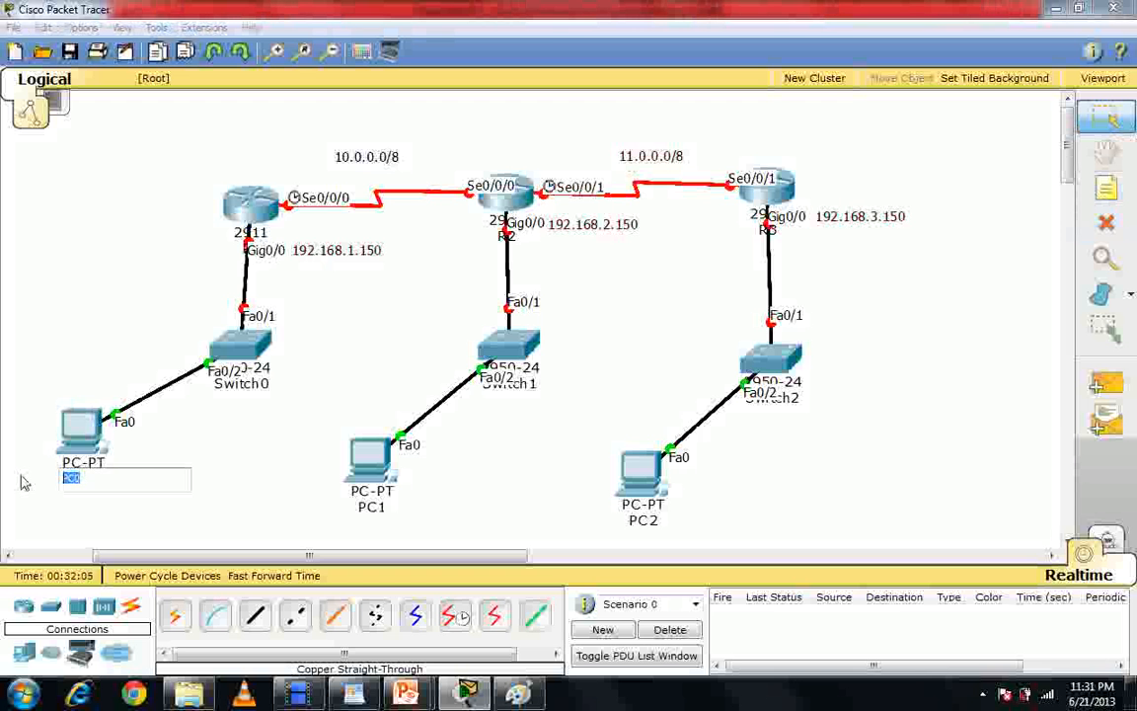
type("192.1")
left_click(367, 250)
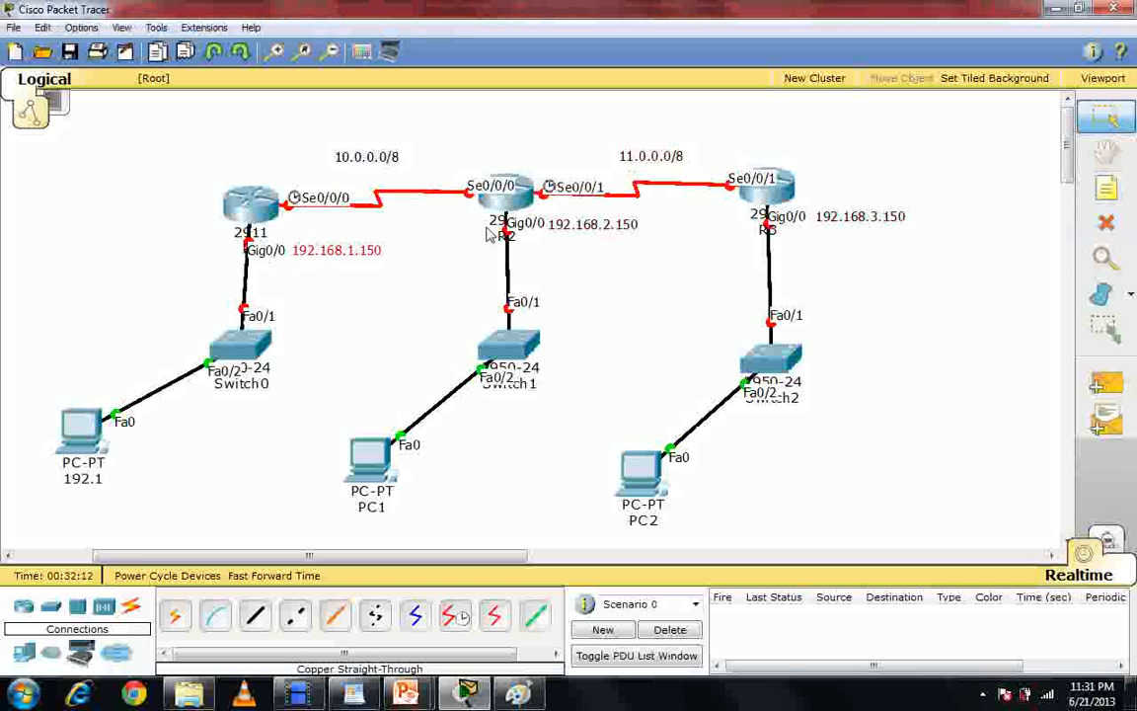
left_click(87, 480)
type("6")
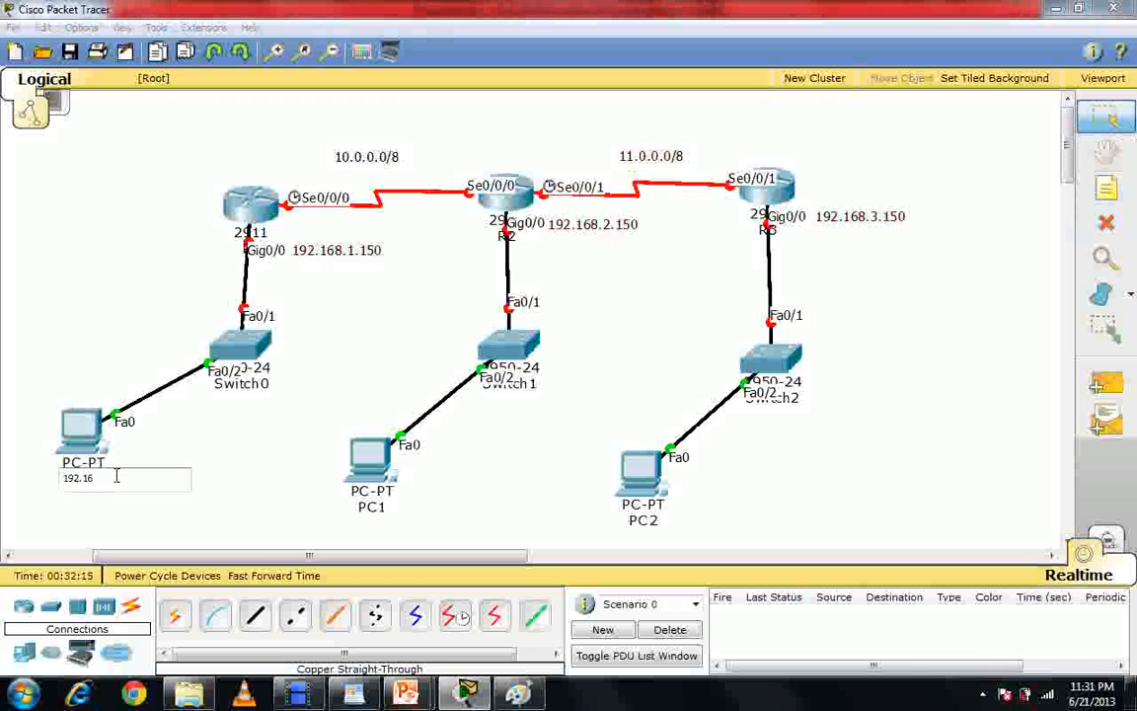
type("8.1.1")
Rename PC1 as 192.168.2.1
left_click(383, 505)
left_click(363, 465)
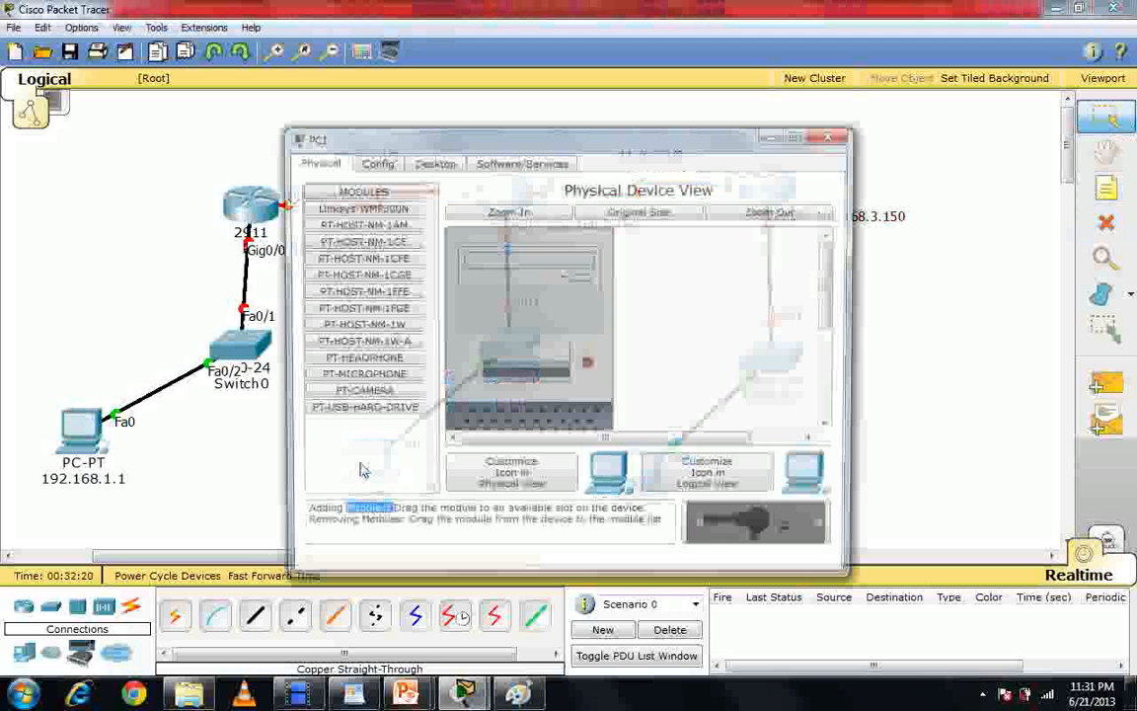
left_click(828, 137)
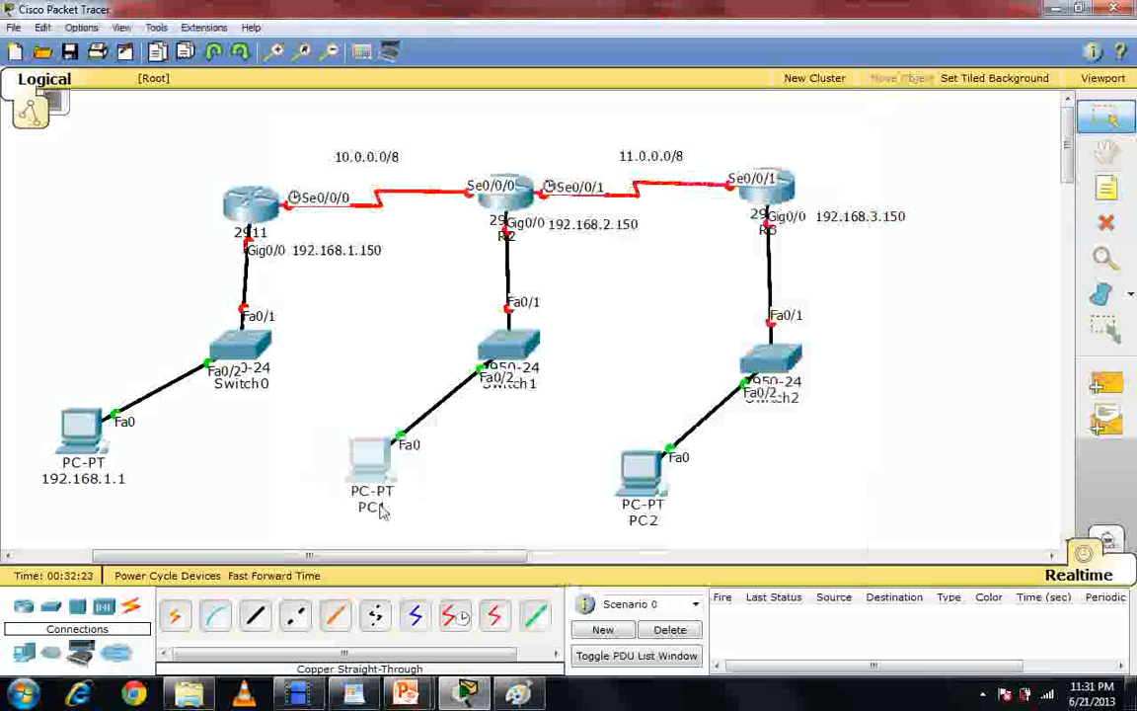
left_click(383, 506)
type("19")
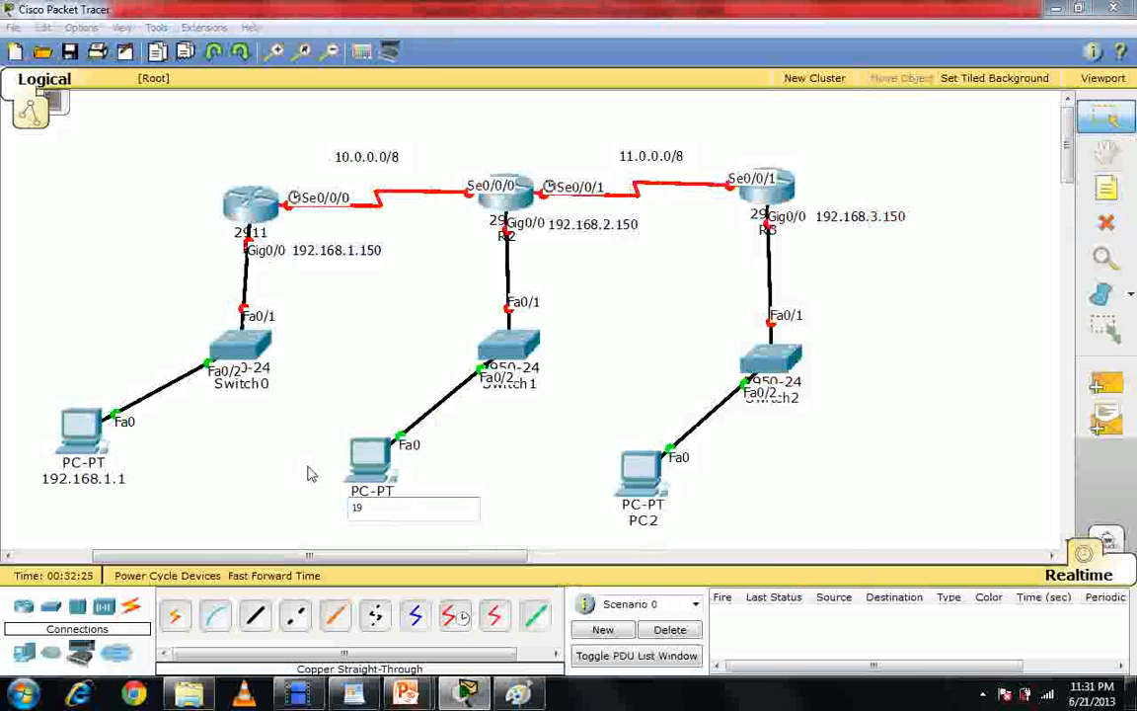
type("2.168.2.1")
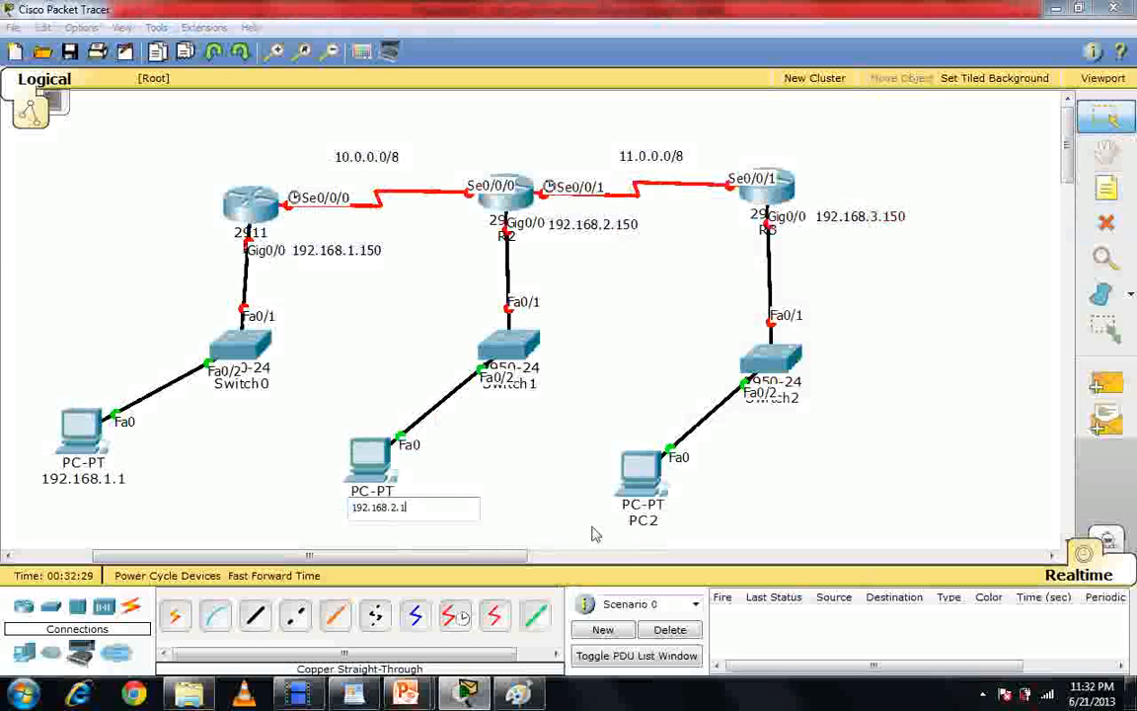
Rename PC2 as 192.168.3.1
left_click(644, 520)
left_click_drag(648, 521, 584, 520)
type("19")
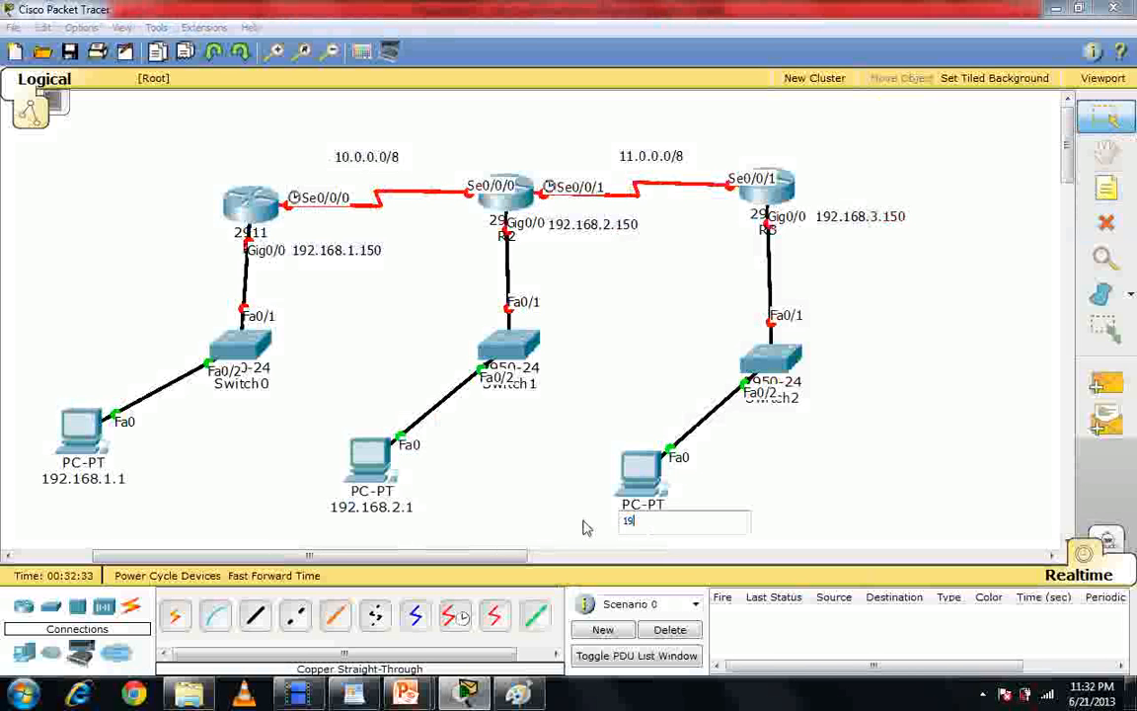
type("2.168.3.1")
left_click(752, 477)
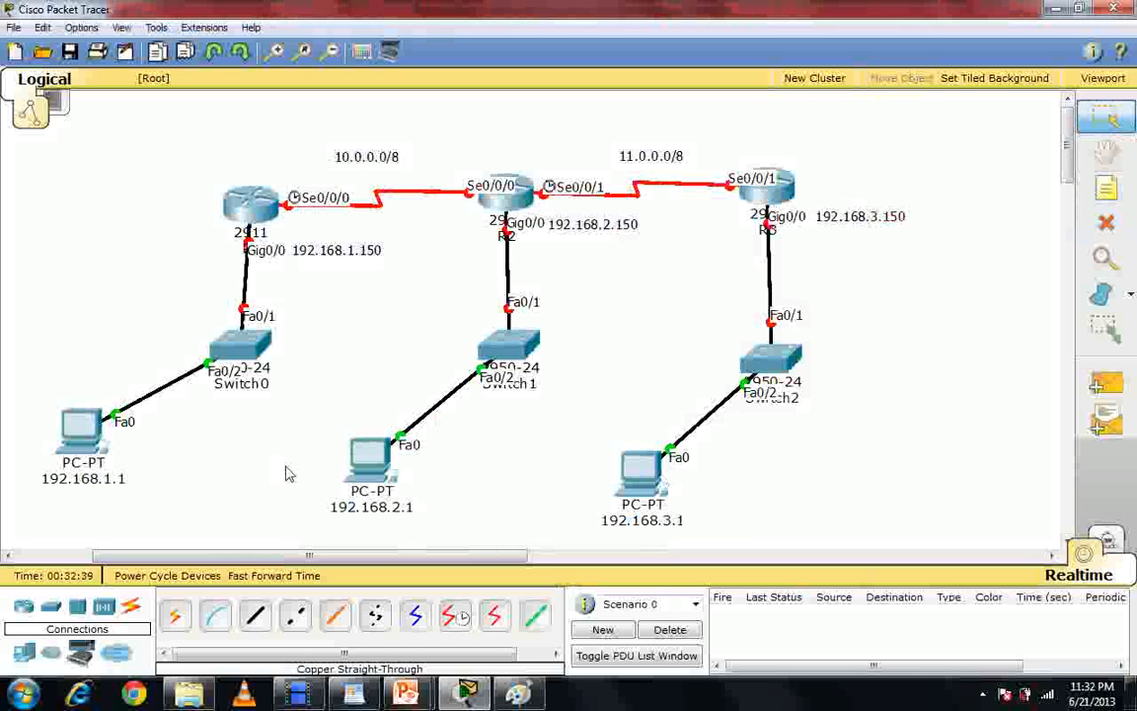
Give the PC on Switch0 the static IP address 192.168.1.1 with subnet mask 255.255.255.0
double_click(140, 481)
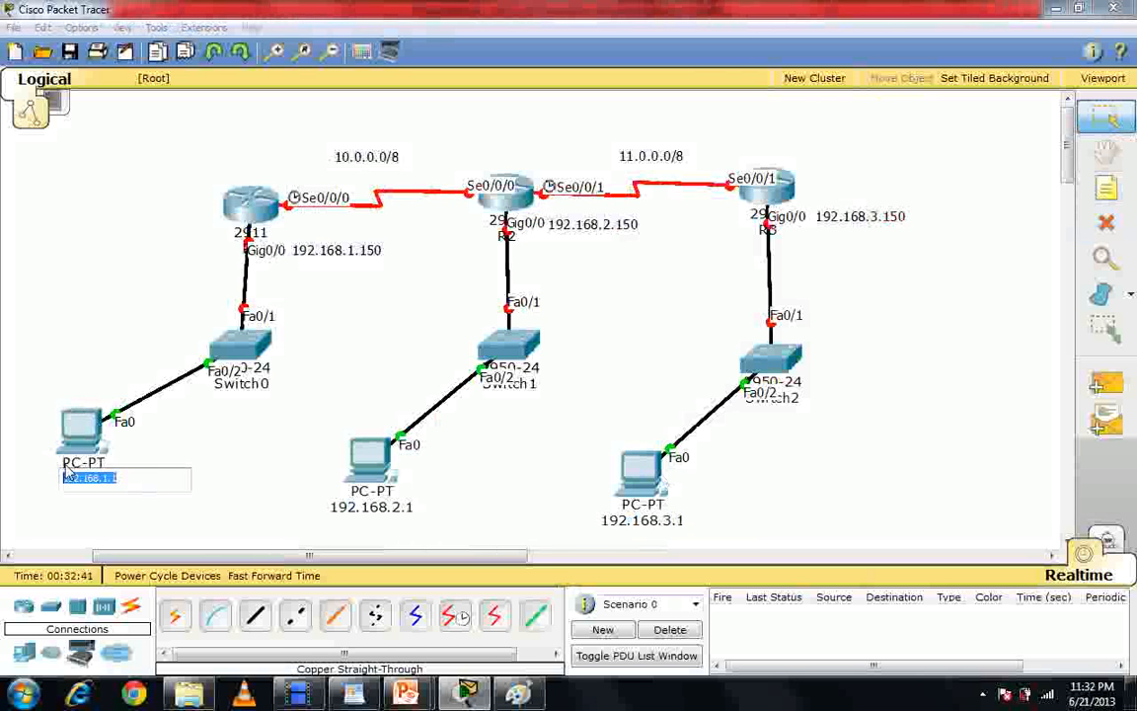
left_click(101, 435)
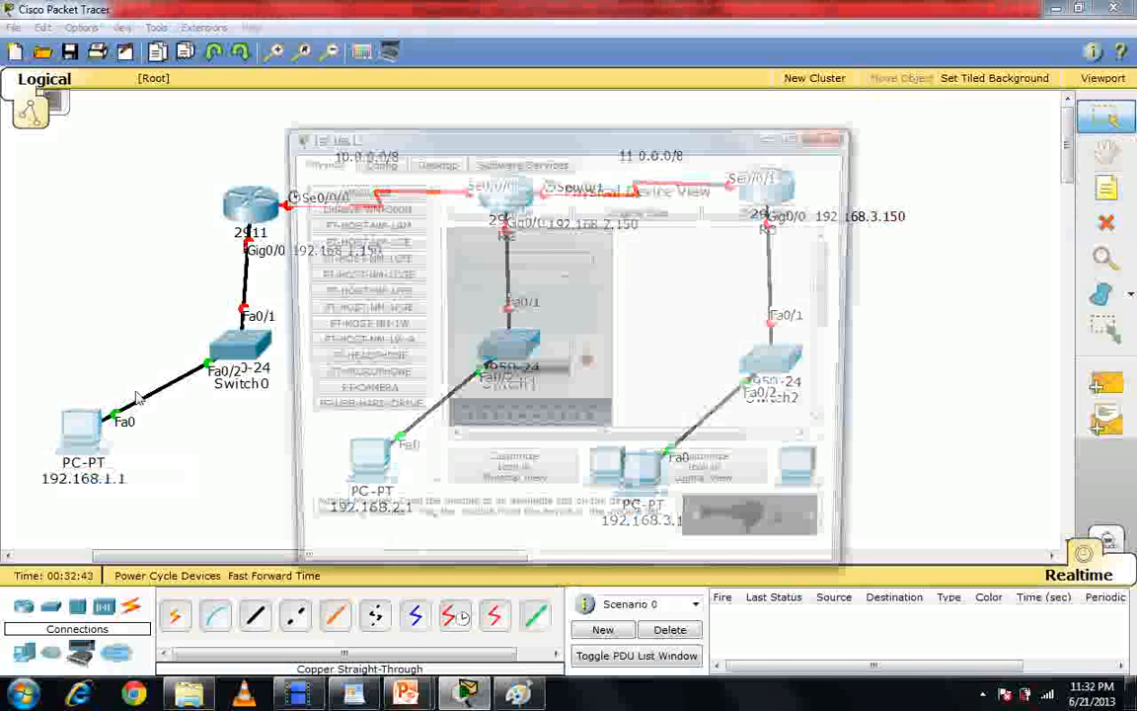
left_click(439, 162)
left_click(375, 232)
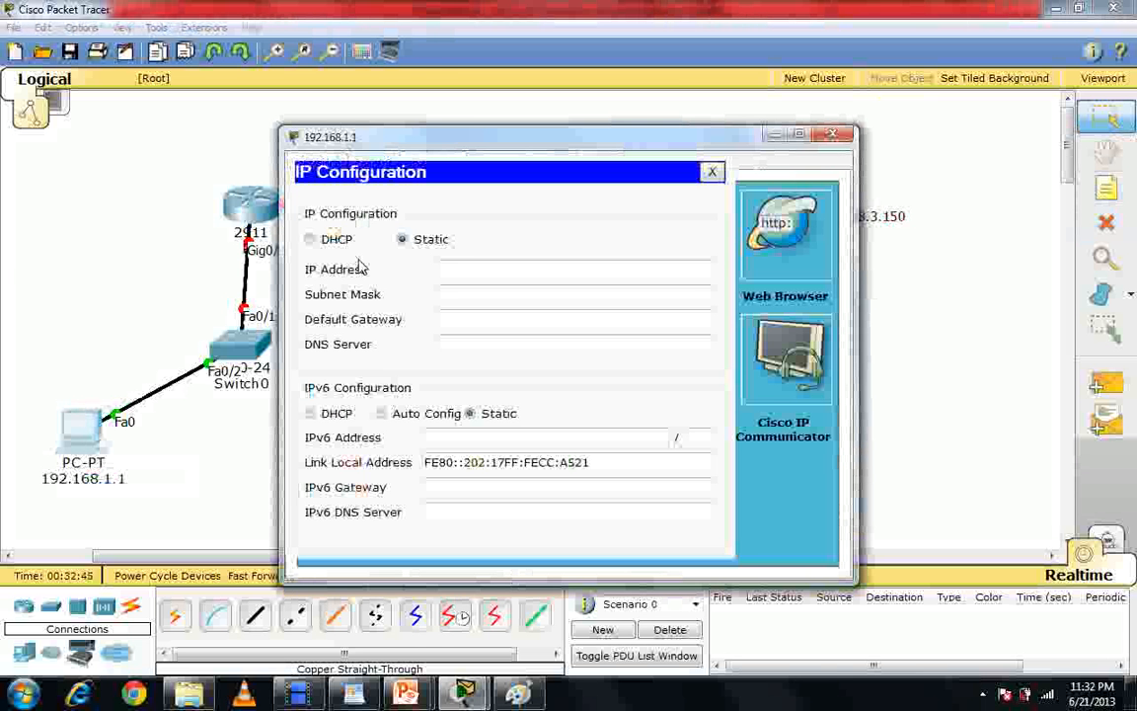
left_click(469, 268)
type("192.168.1.1")
left_click(474, 294)
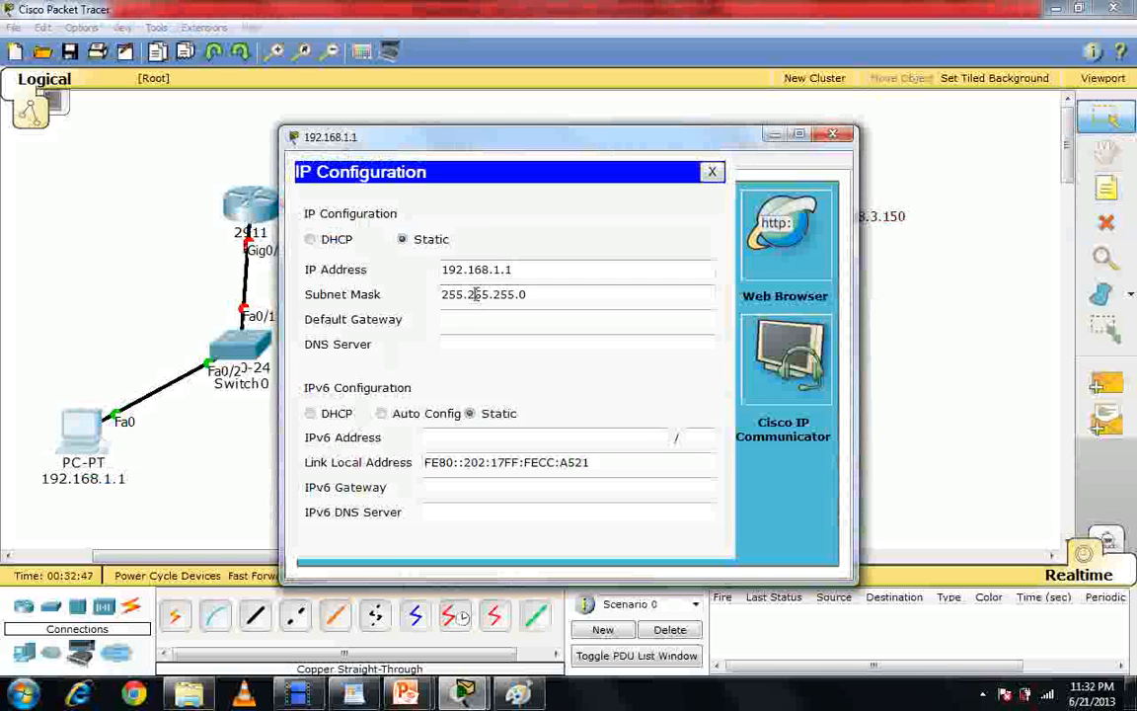
Set the default gateway of the PC on Switch0 to 192.168.1.150 and close its configuration window
left_click(447, 320)
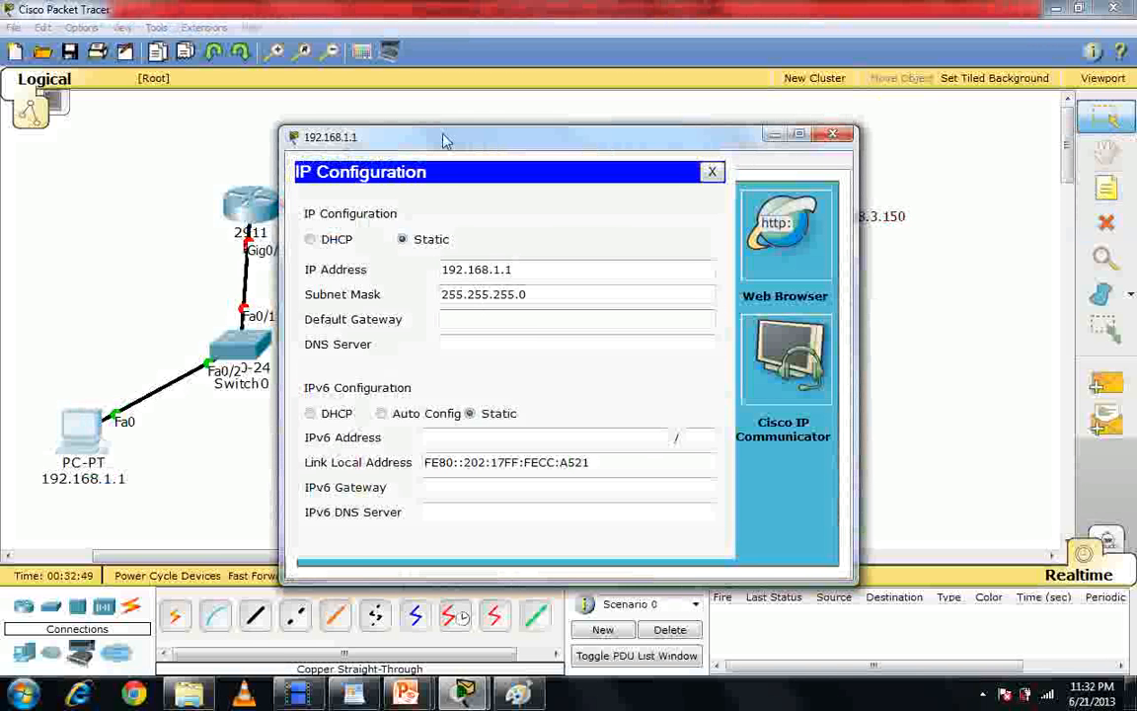
left_click_drag(443, 141, 598, 138)
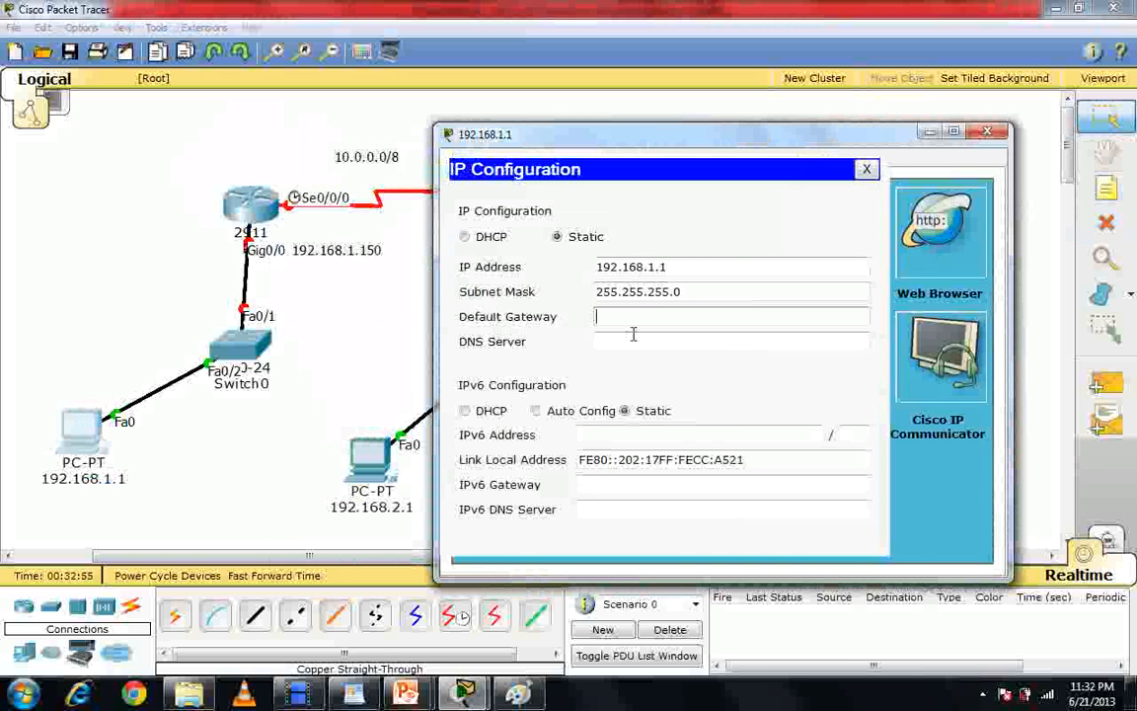
type("192.168.")
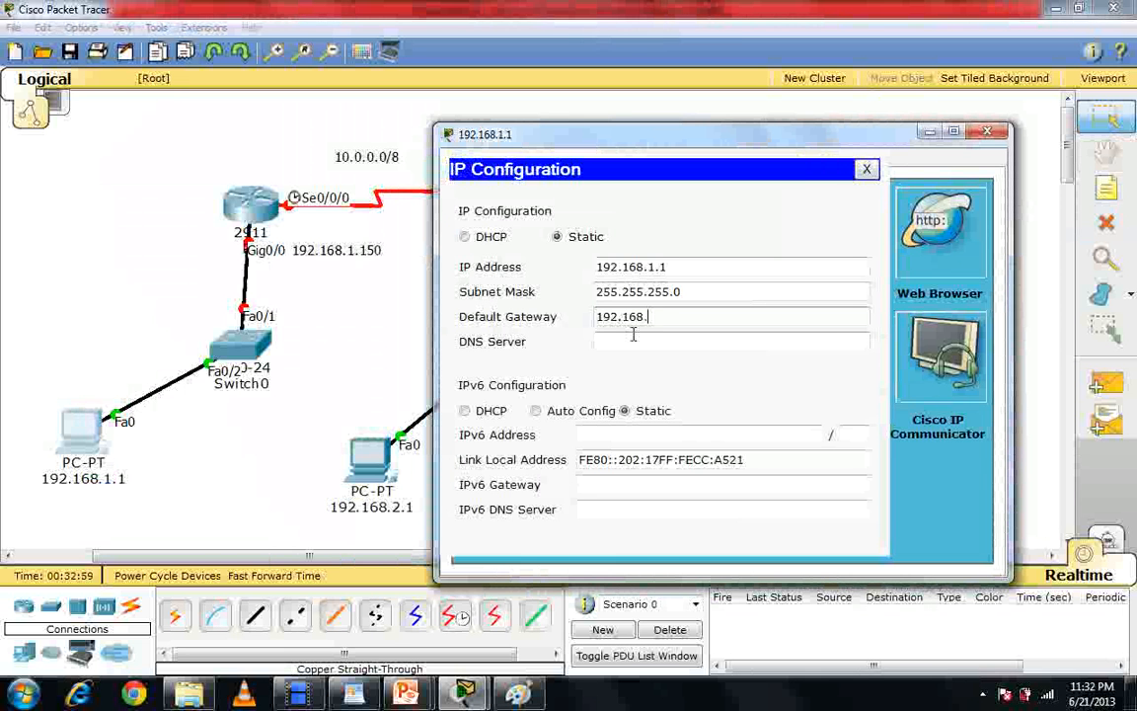
type("1.150")
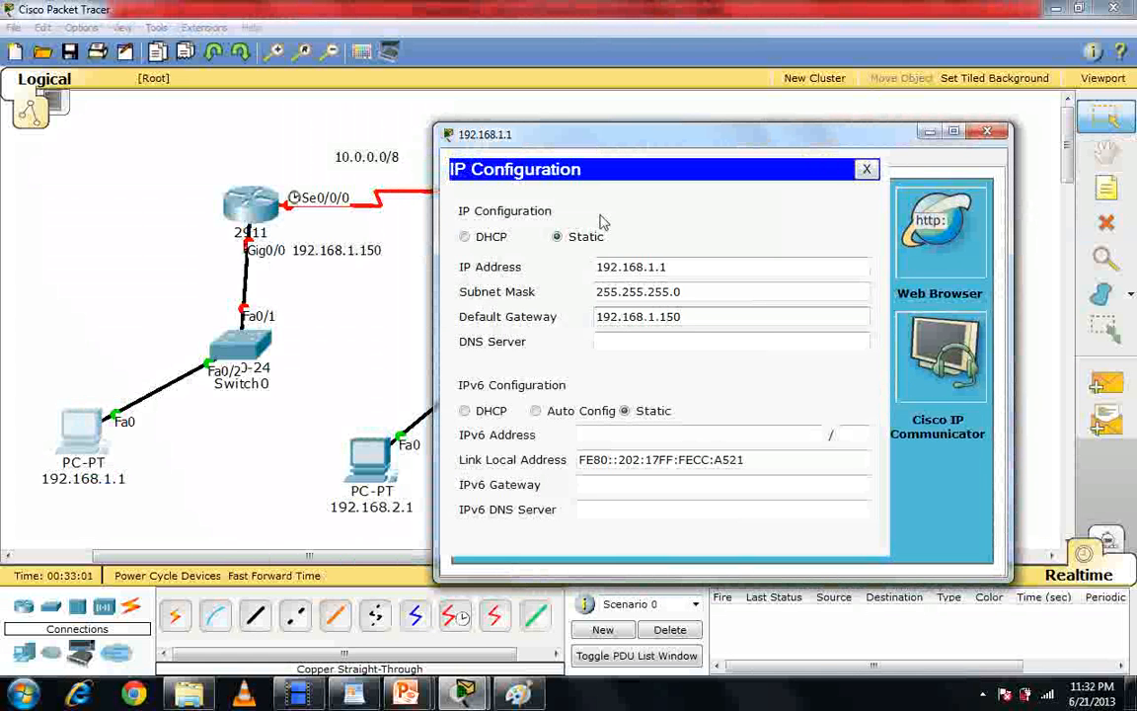
left_click(866, 170)
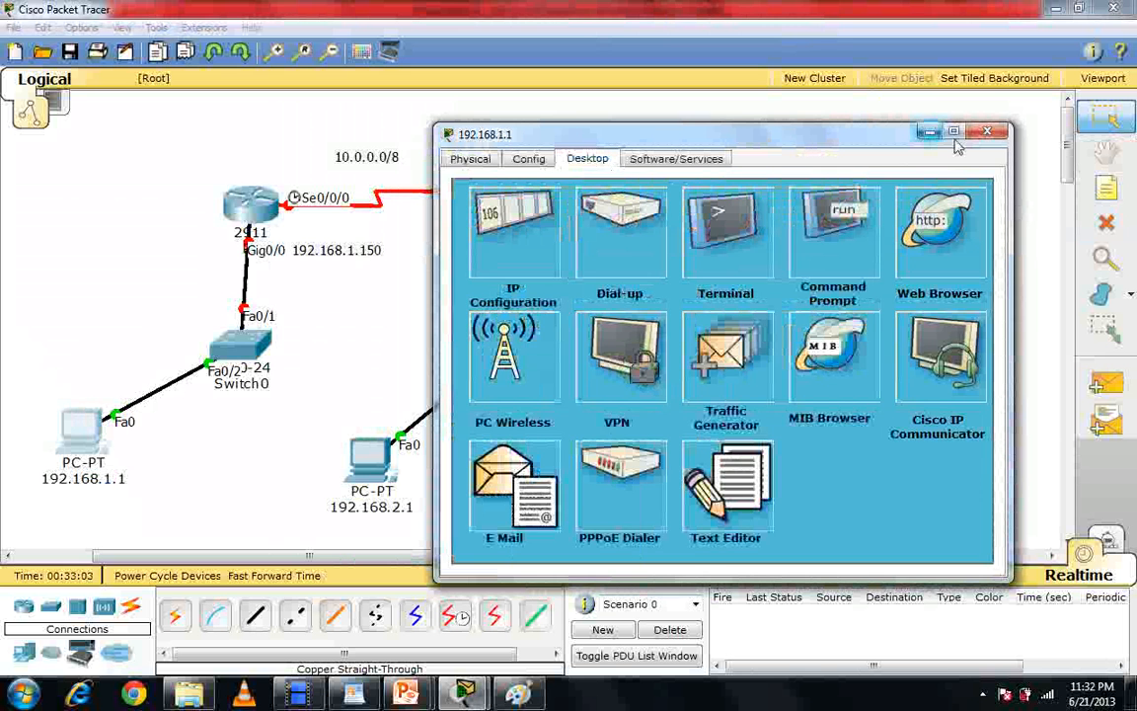
left_click(987, 132)
Give the PC on Switch1 the static IP address 192.168.2.1 with subnet mask 255.255.255.0
left_click(370, 456)
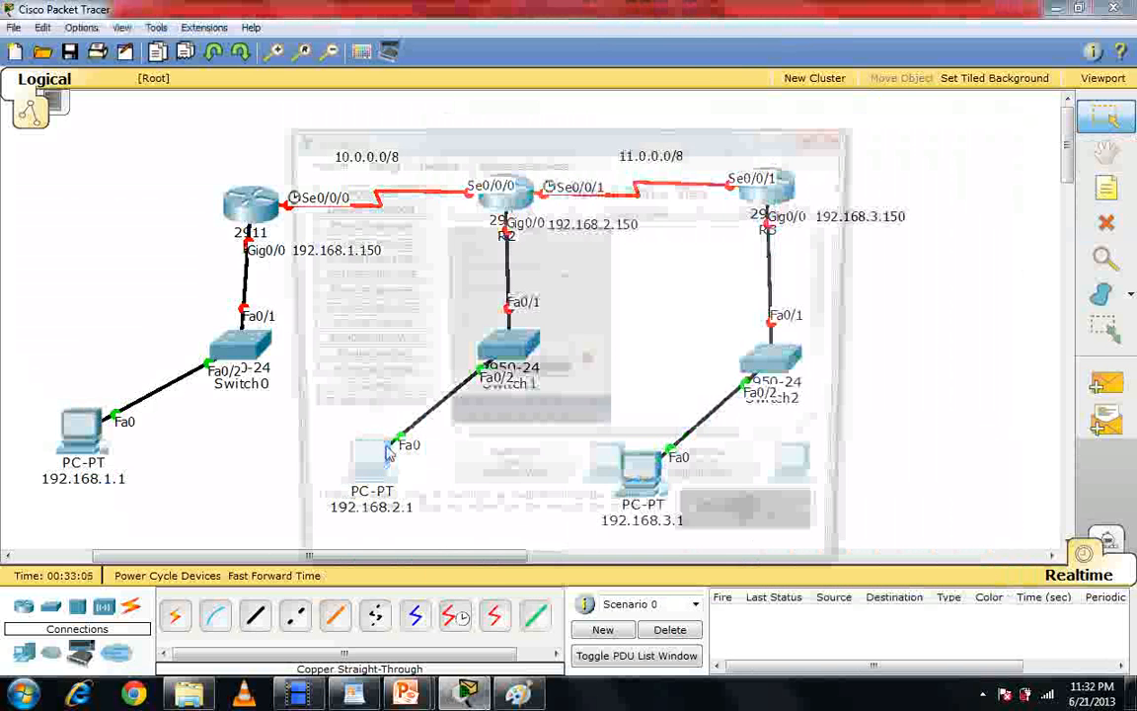
left_click(424, 161)
left_click(373, 241)
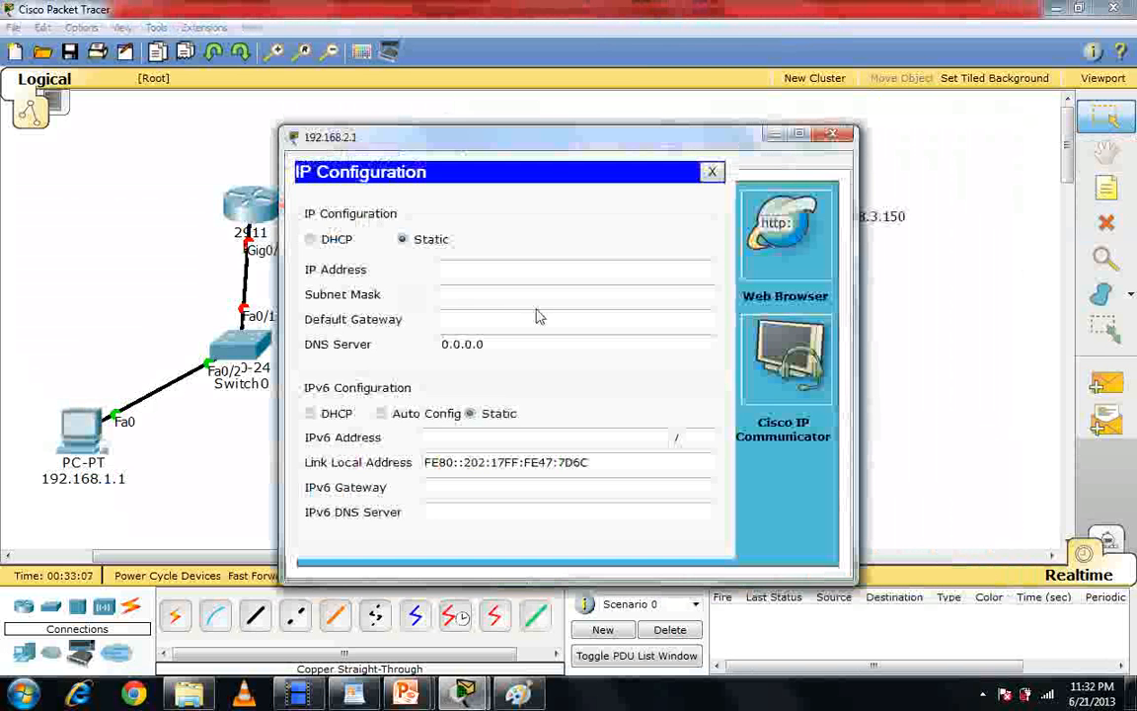
left_click(515, 272)
type("192.168.1.1")
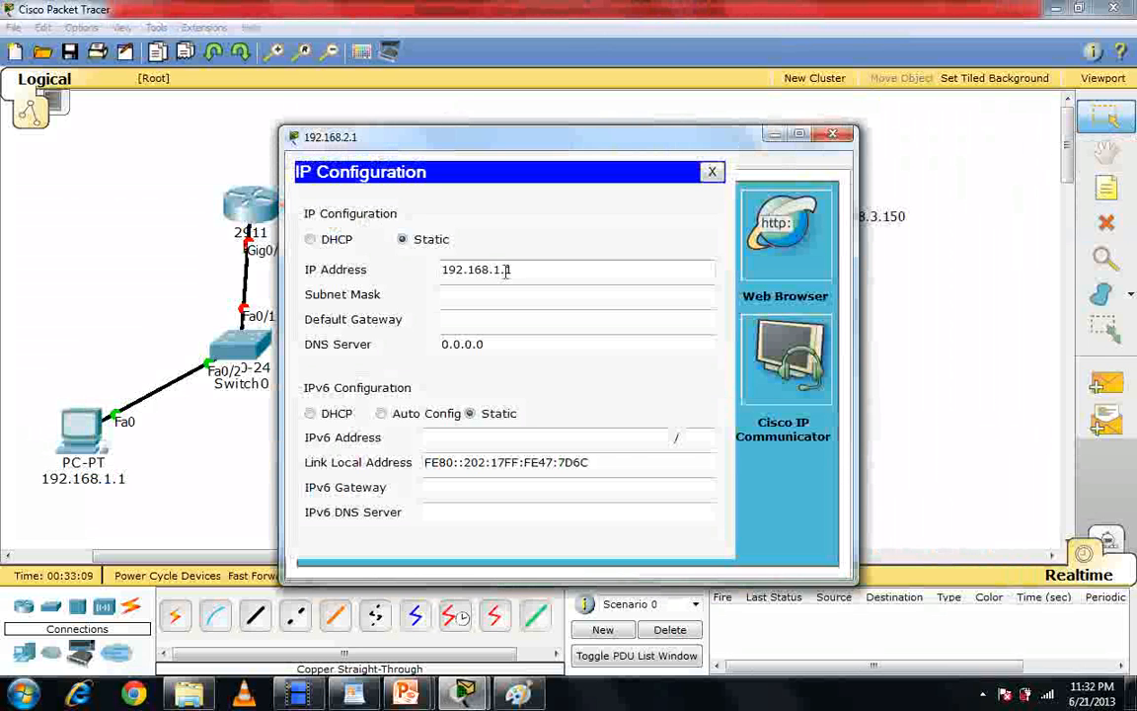
left_click(503, 271)
key("BackSpace")
type("2")
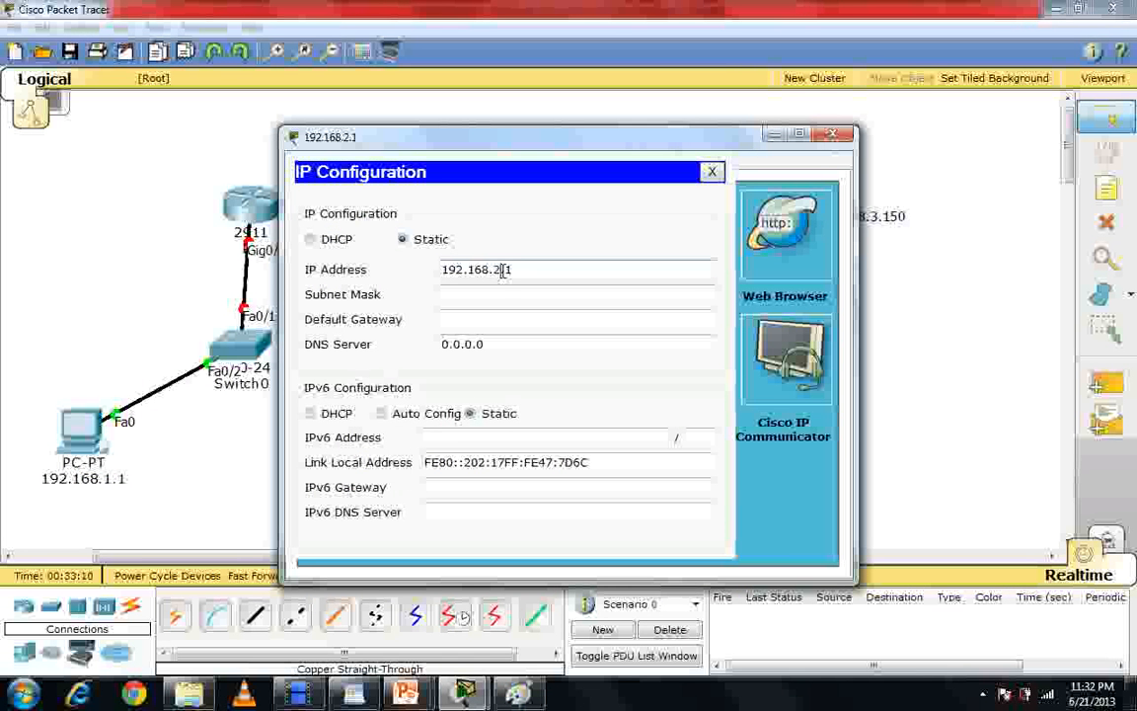
left_click(499, 295)
Set the default gateway of the PC on Switch1 to 192.168.2.150 and close its configuration window
left_click(498, 317)
type("192.168.1.1")
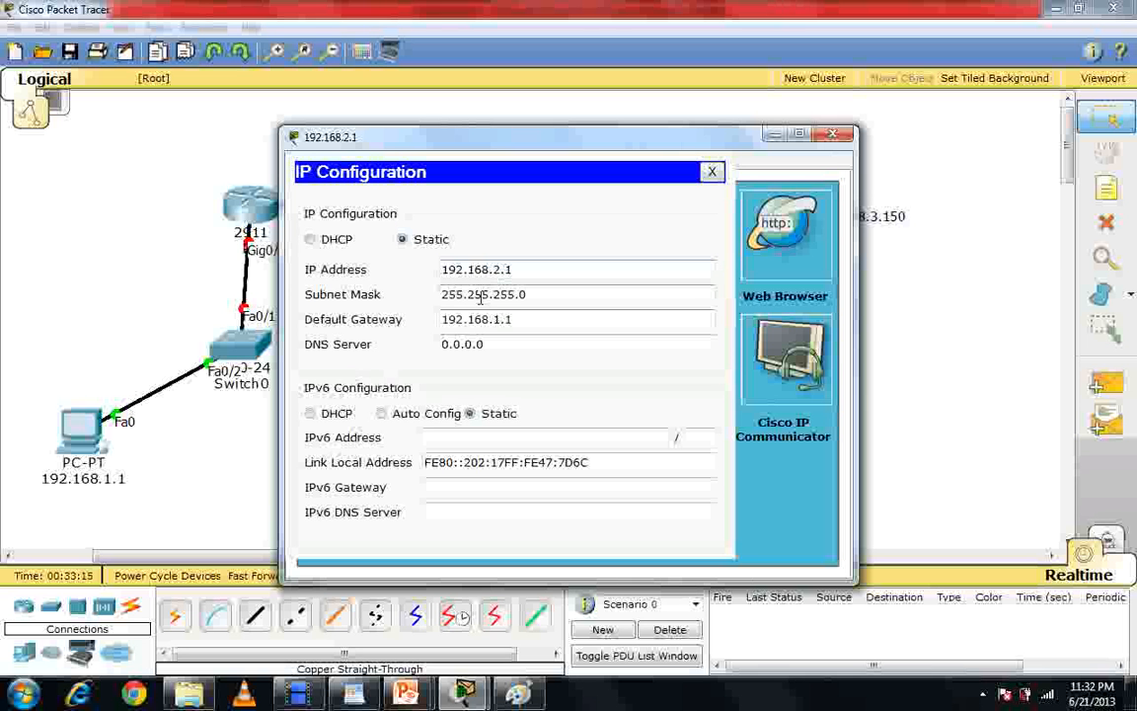
left_click(504, 319)
key("BackSpace")
type("2")
left_click(526, 318)
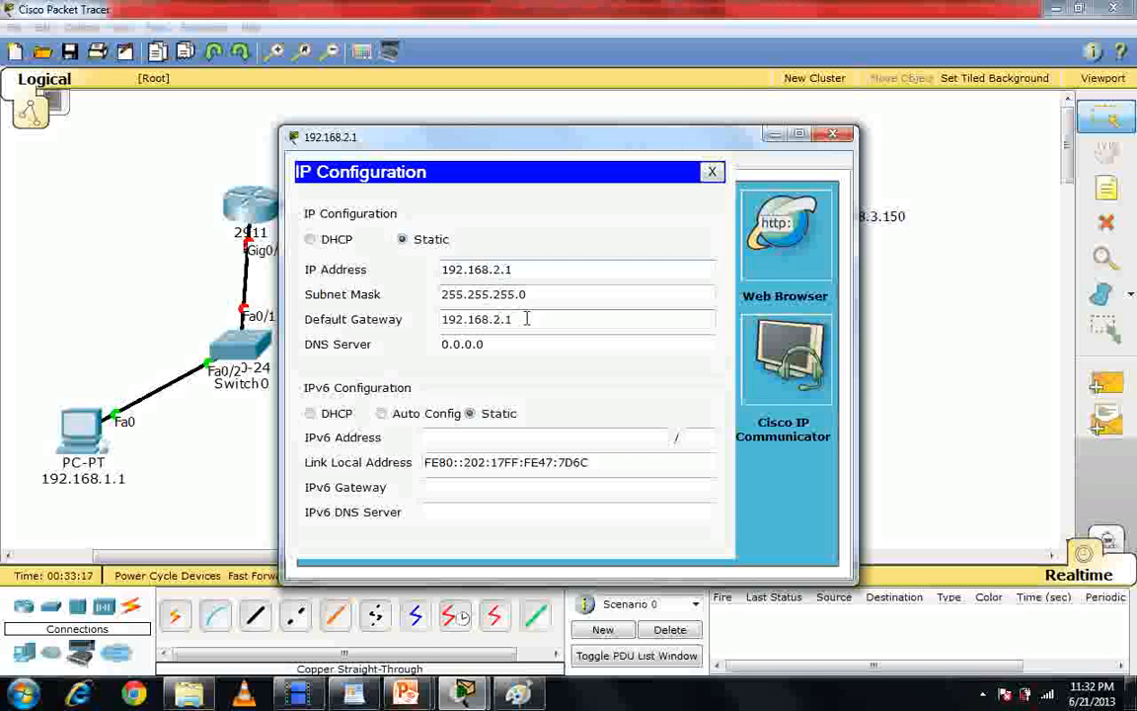
type("50")
left_click_drag(561, 150, 683, 148)
left_click(831, 169)
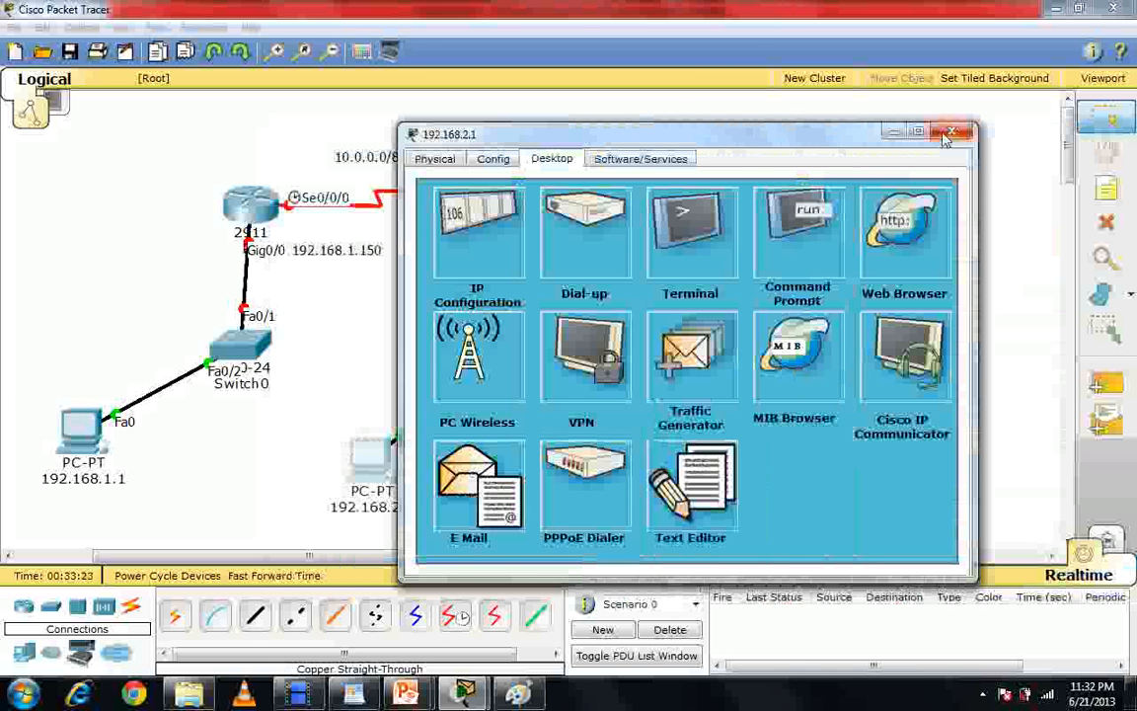
left_click(952, 131)
Give the PC labelled 192.168.3.1 the static IP address 192.168.3.1 with subnet mask 255.255.255.0
left_click(640, 487)
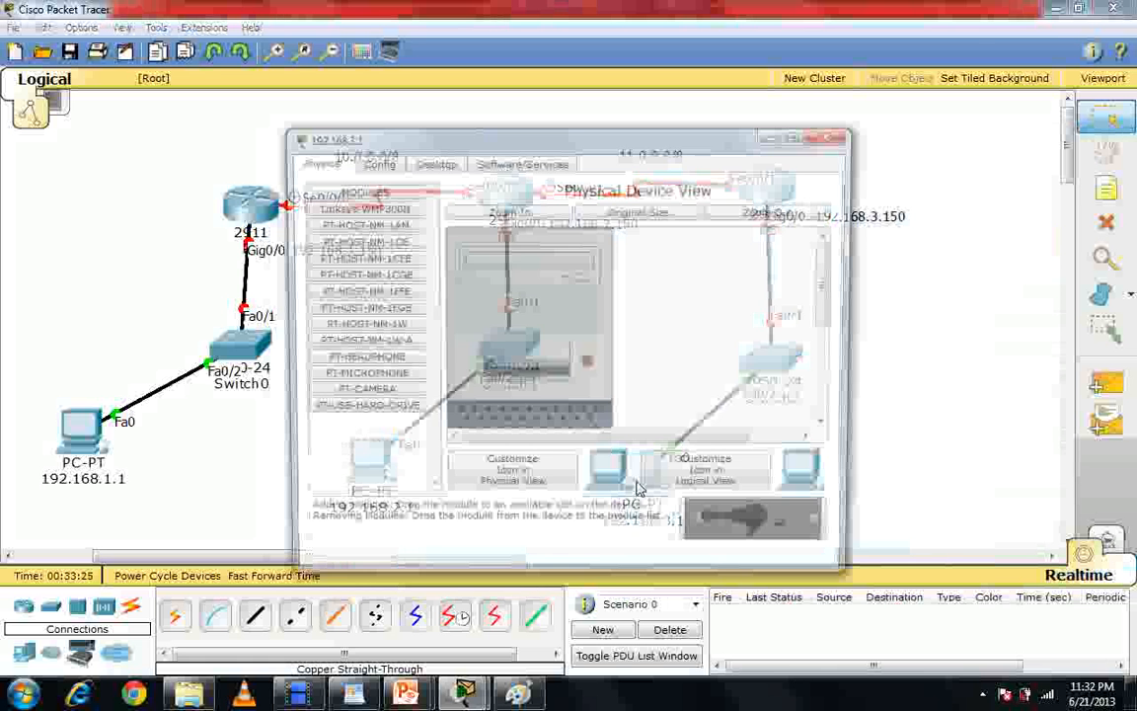
left_click(432, 161)
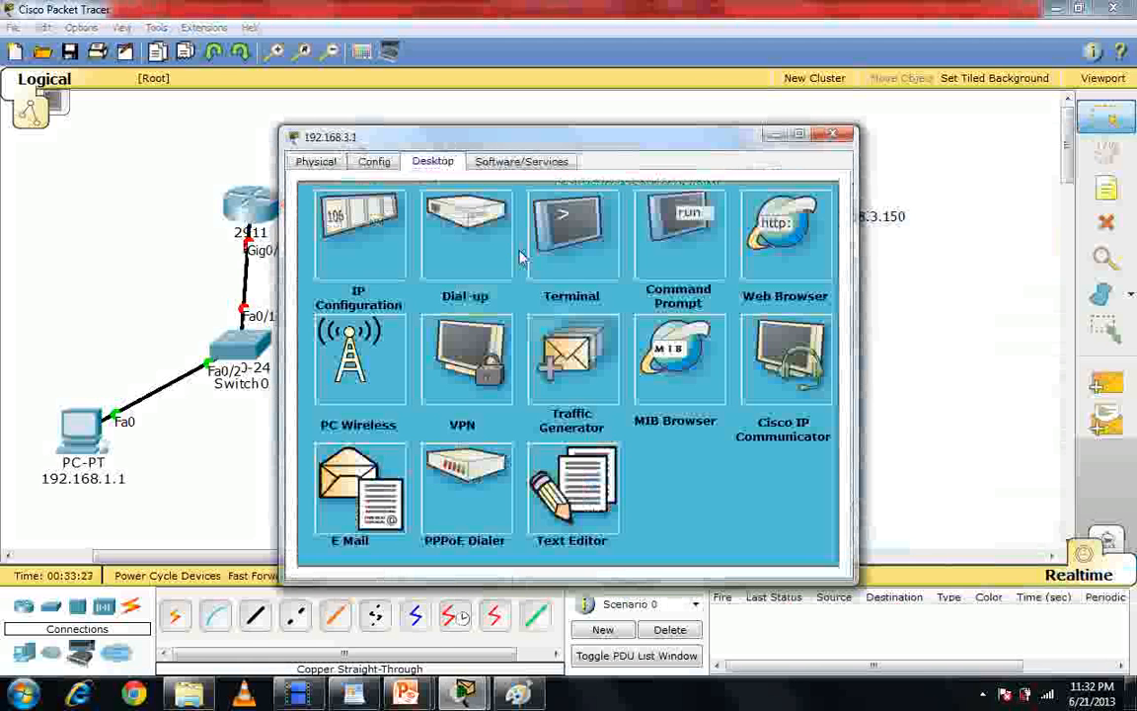
left_click(381, 246)
left_click(544, 270)
type("192.168.1.1")
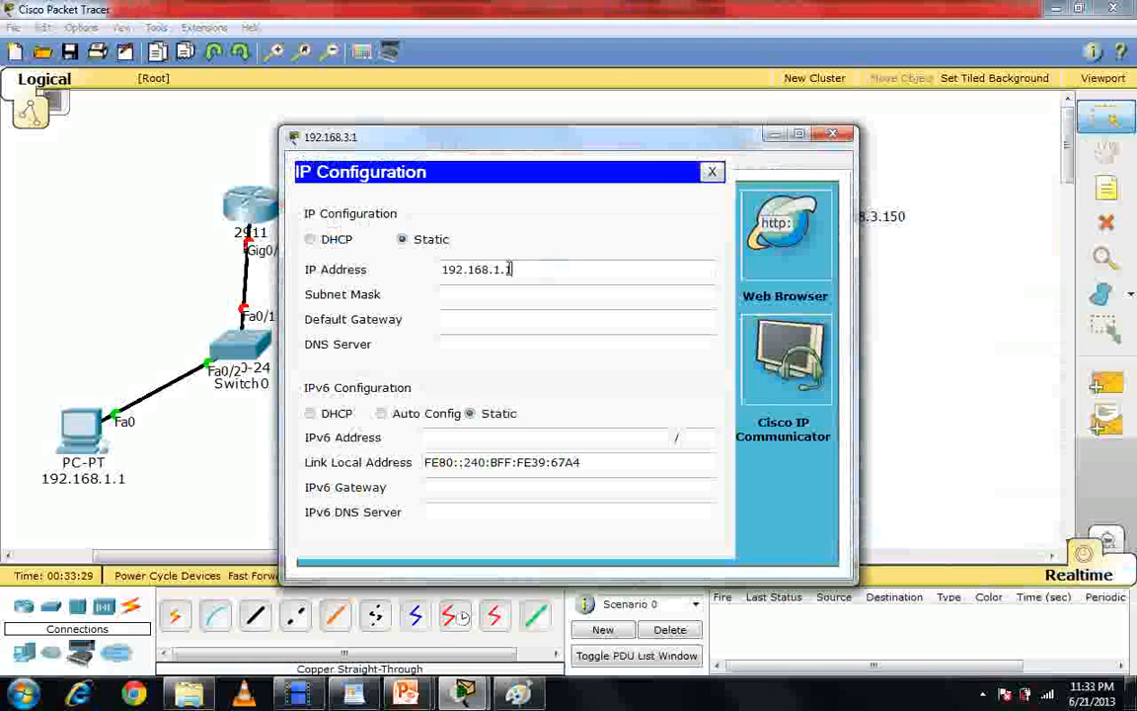
key("BackSpace")
key("BackSpace")
key("BackSpace")
type("3.1")
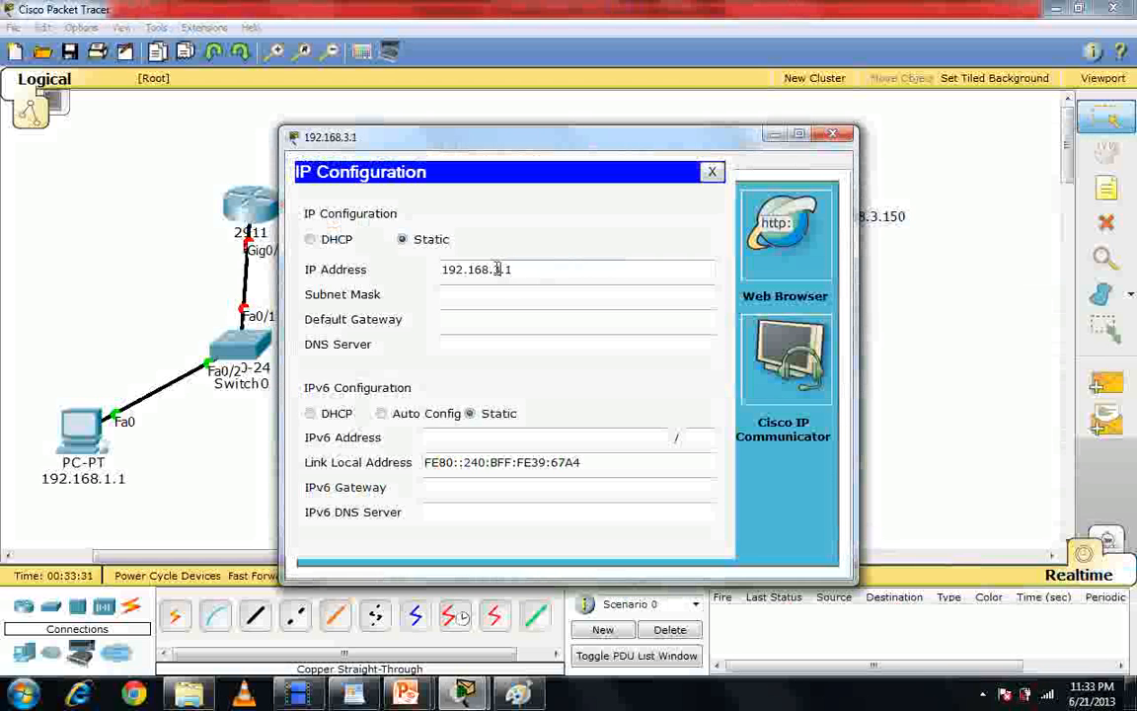
left_click(504, 293)
Set the default gateway of the 192.168.3.1 PC to 192.168.3.150 and close its configuration window
left_click(513, 314)
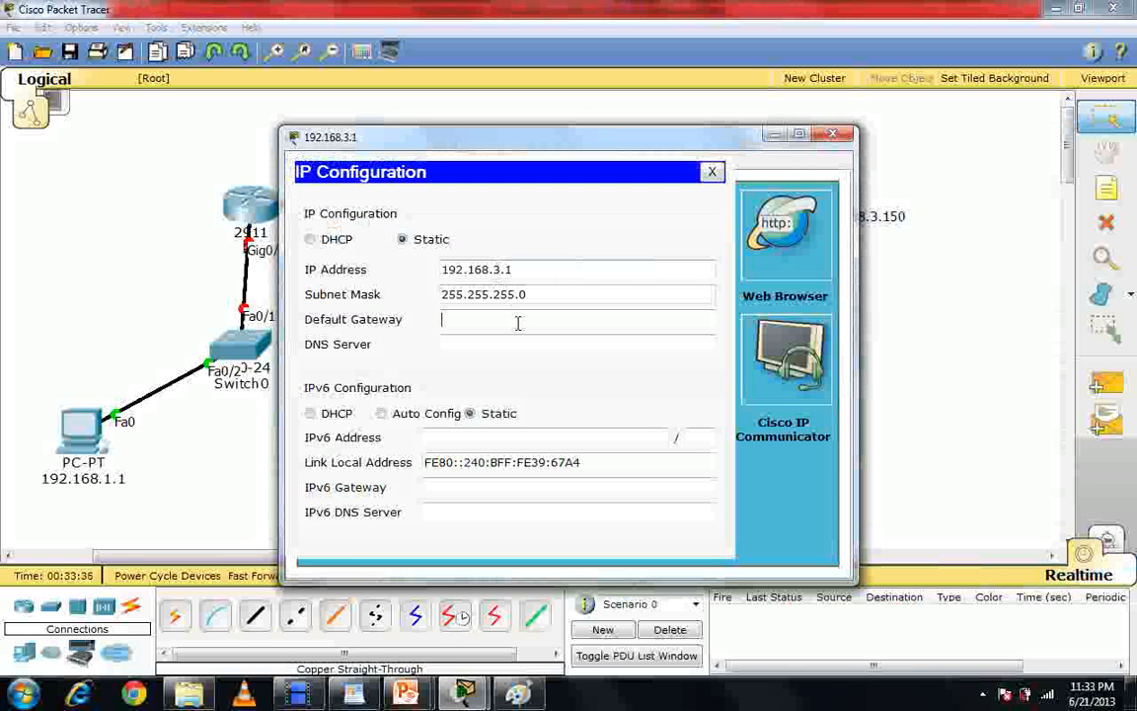
type("192.168.3.150")
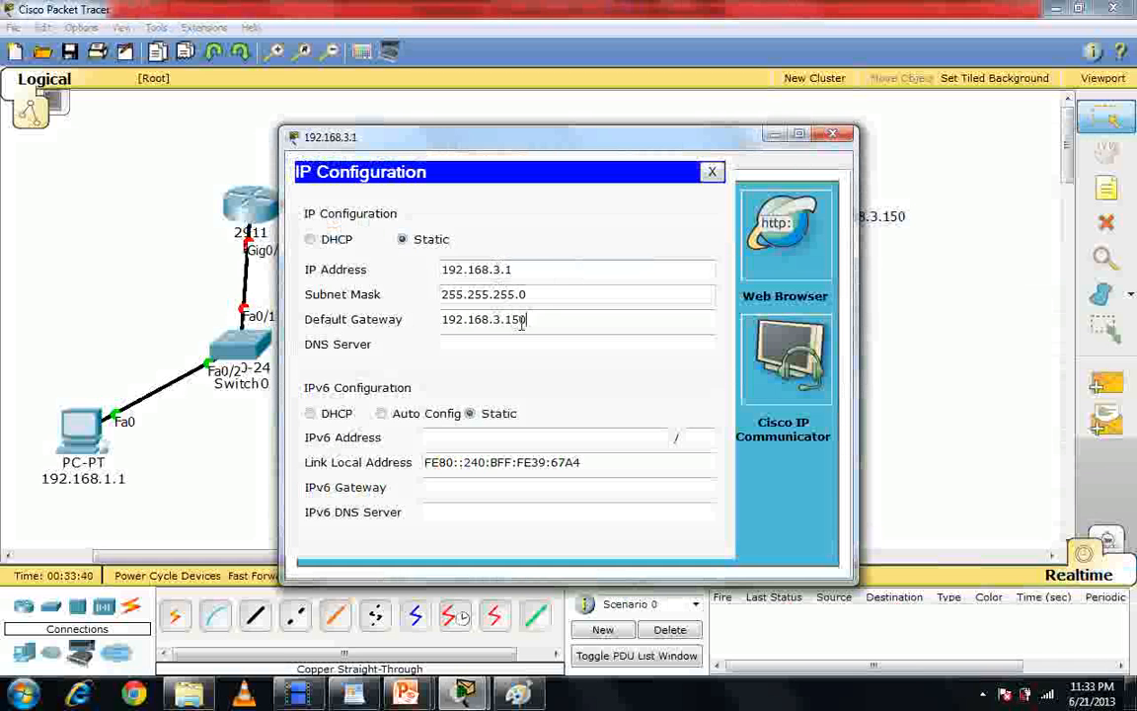
left_click(712, 171)
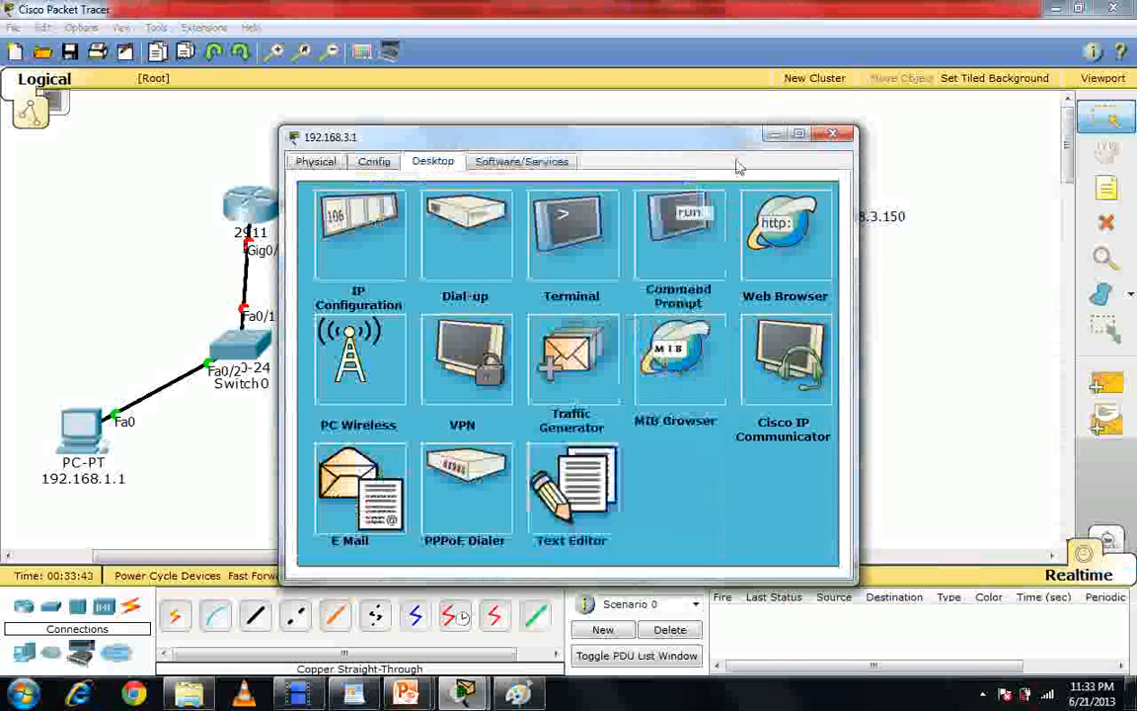
left_click(832, 133)
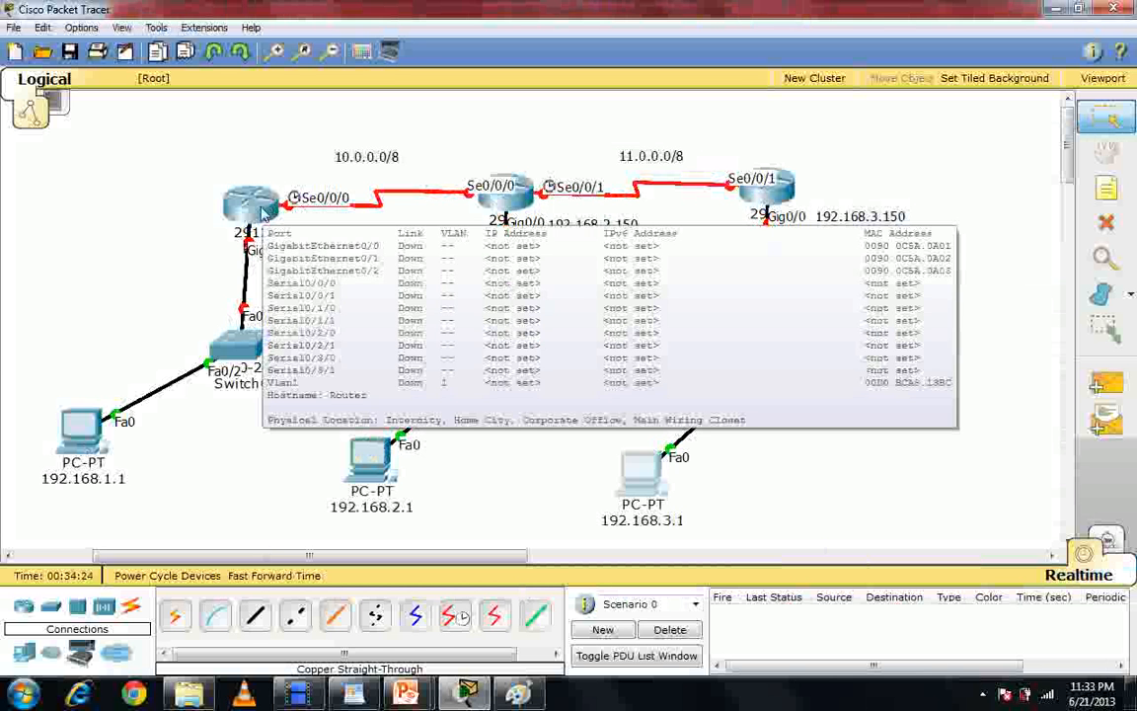
Open the command line interface of the router above Switch0 and maximize its window
left_click(258, 201)
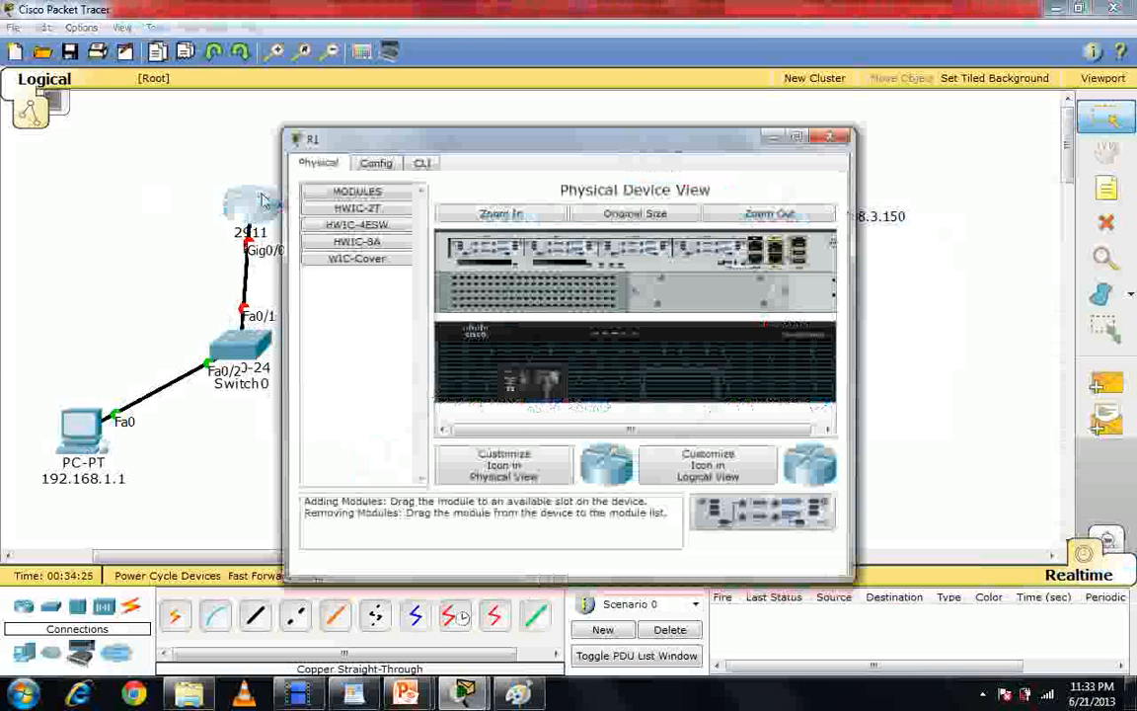
left_click(419, 161)
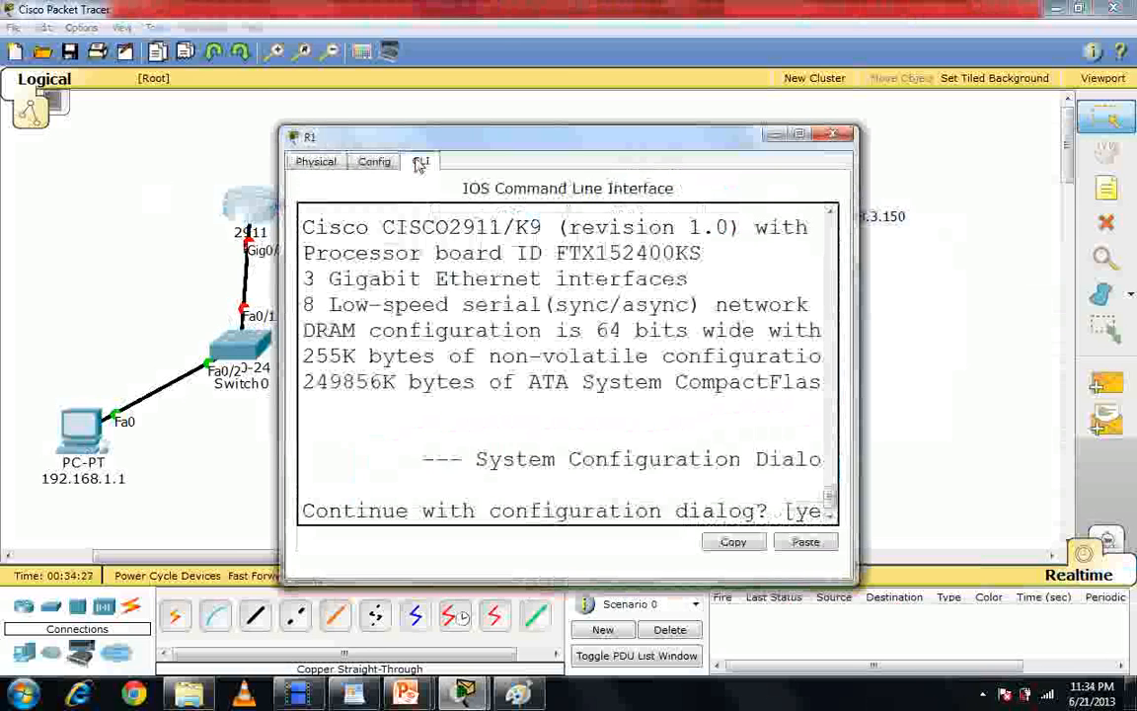
double_click(589, 146)
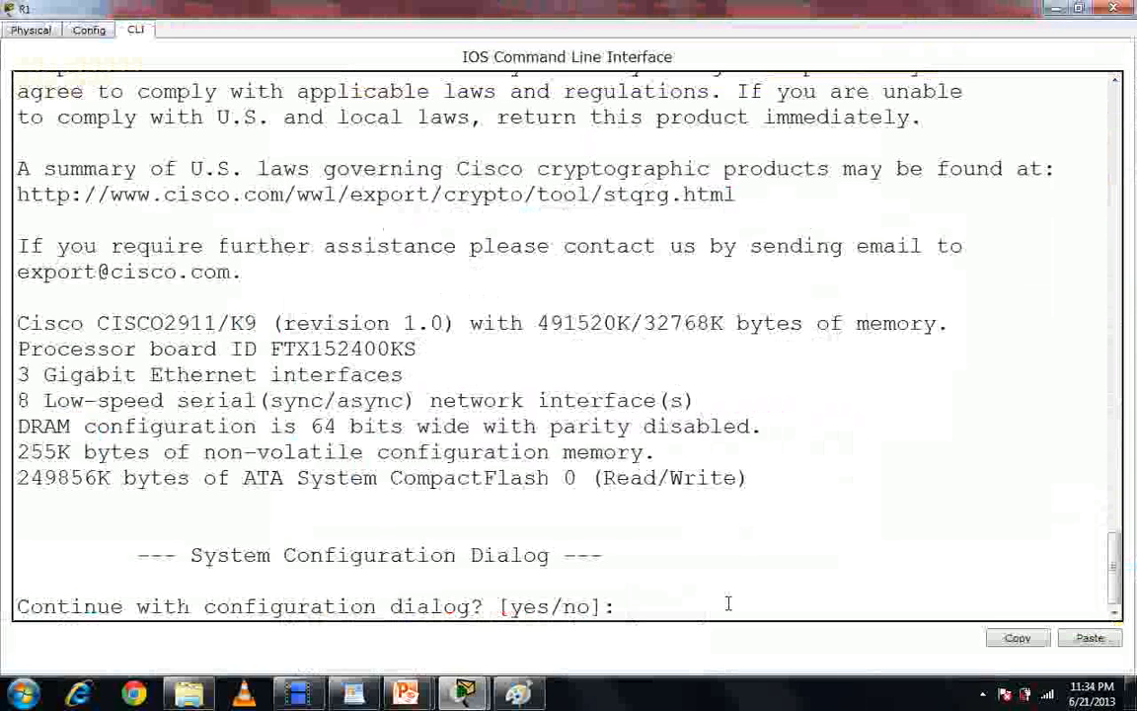
left_click_drag(727, 603, 11, 90)
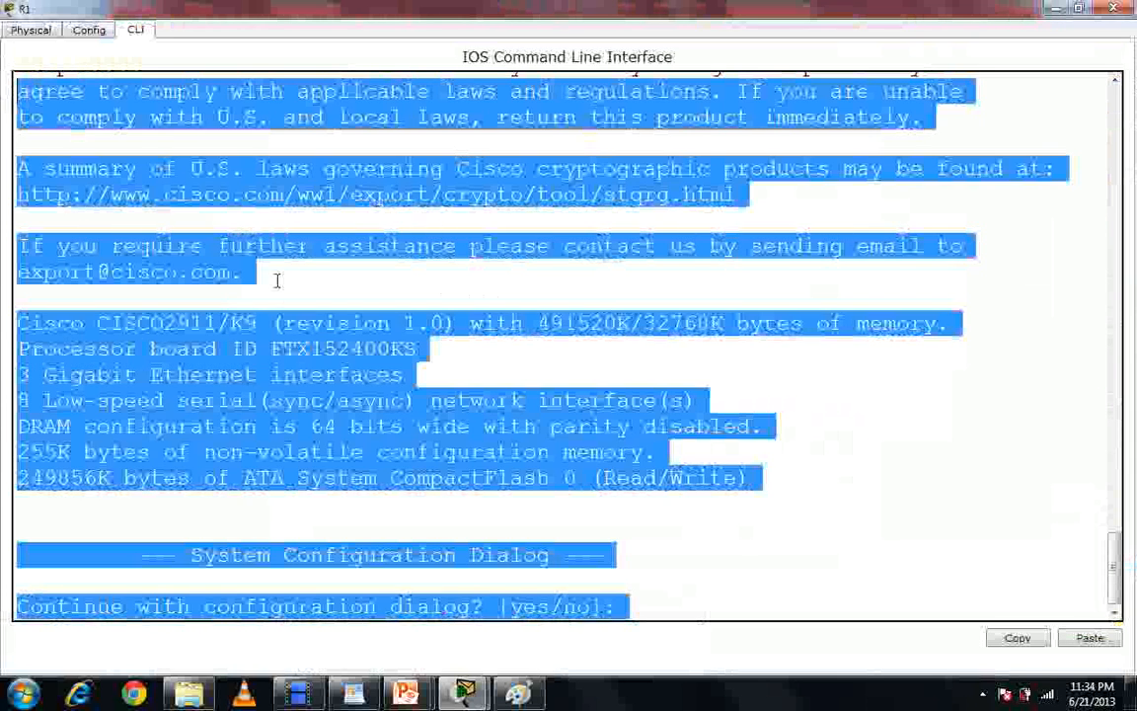
scroll(278, 282, "up", 4)
scroll(277, 281, "down", 4)
left_click(670, 548)
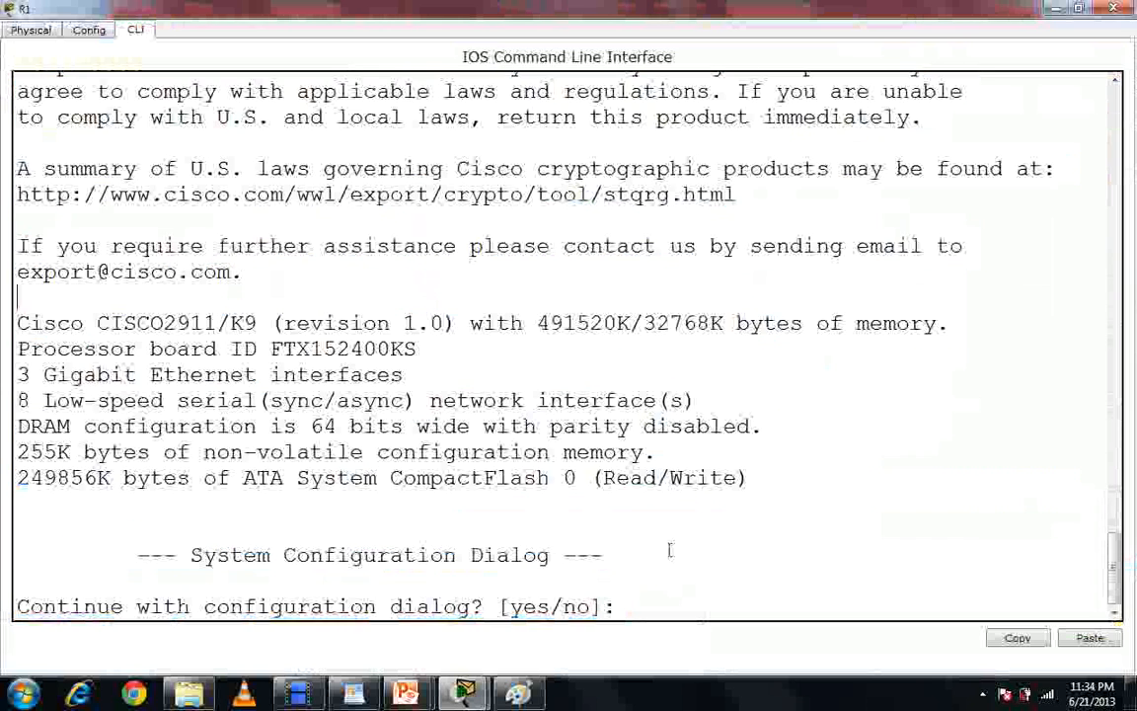
left_click_drag(640, 612, 706, 497)
scroll(708, 521, "down", 5)
scroll(708, 519, "down", 5)
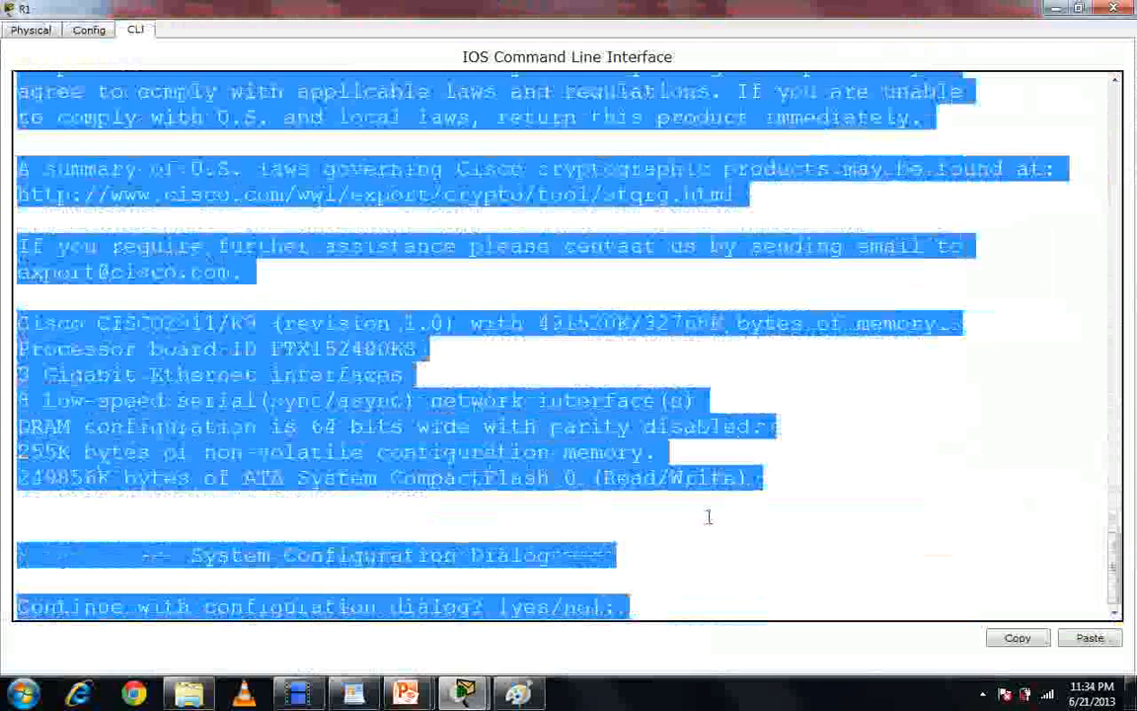
left_click(670, 604)
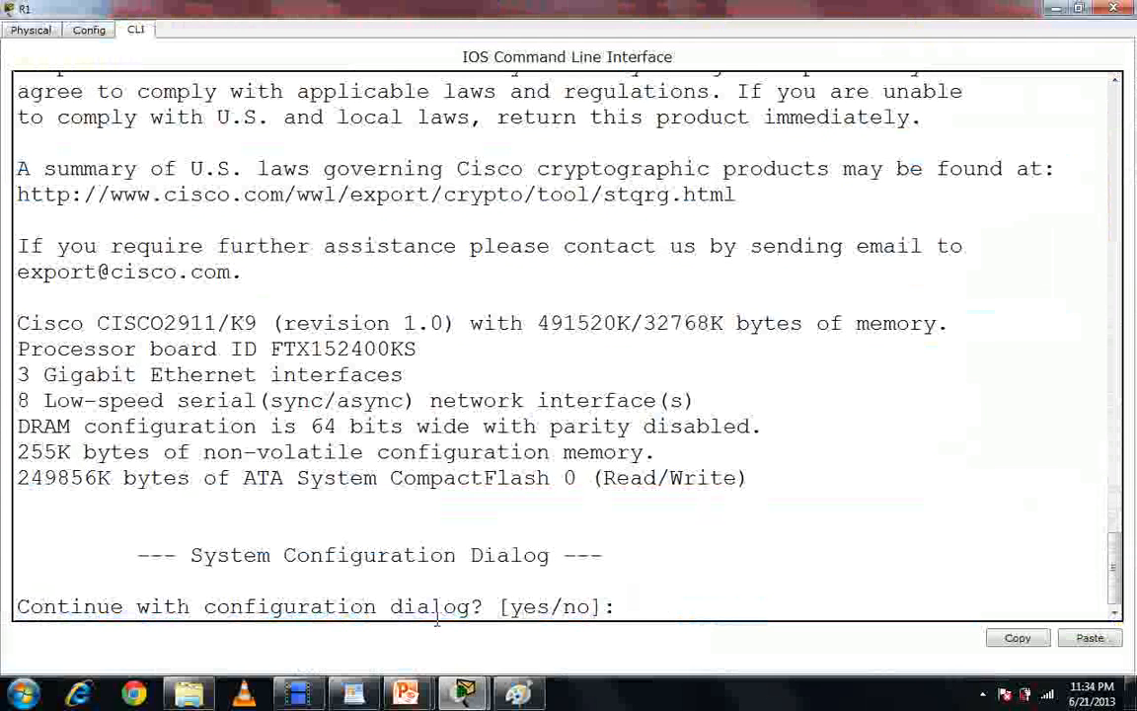
Answer NO to the router's initial configuration dialog and enter privileged mode with the enable command
type("NO")
key("Return")
key("Return")
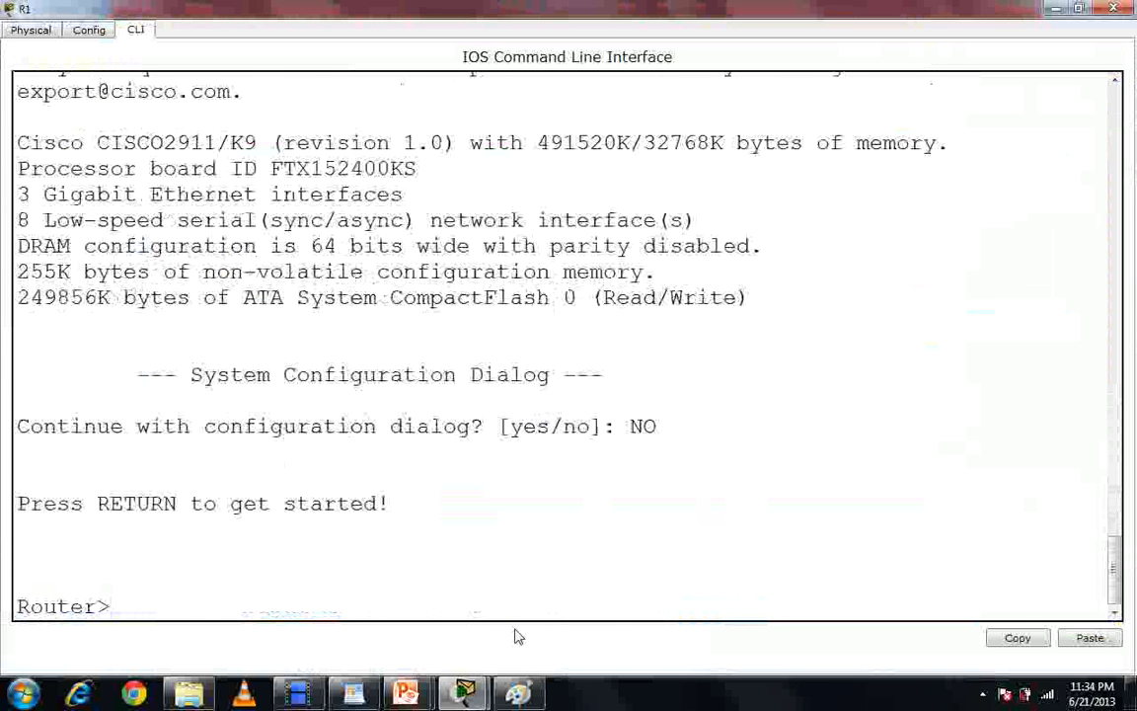
type("en")
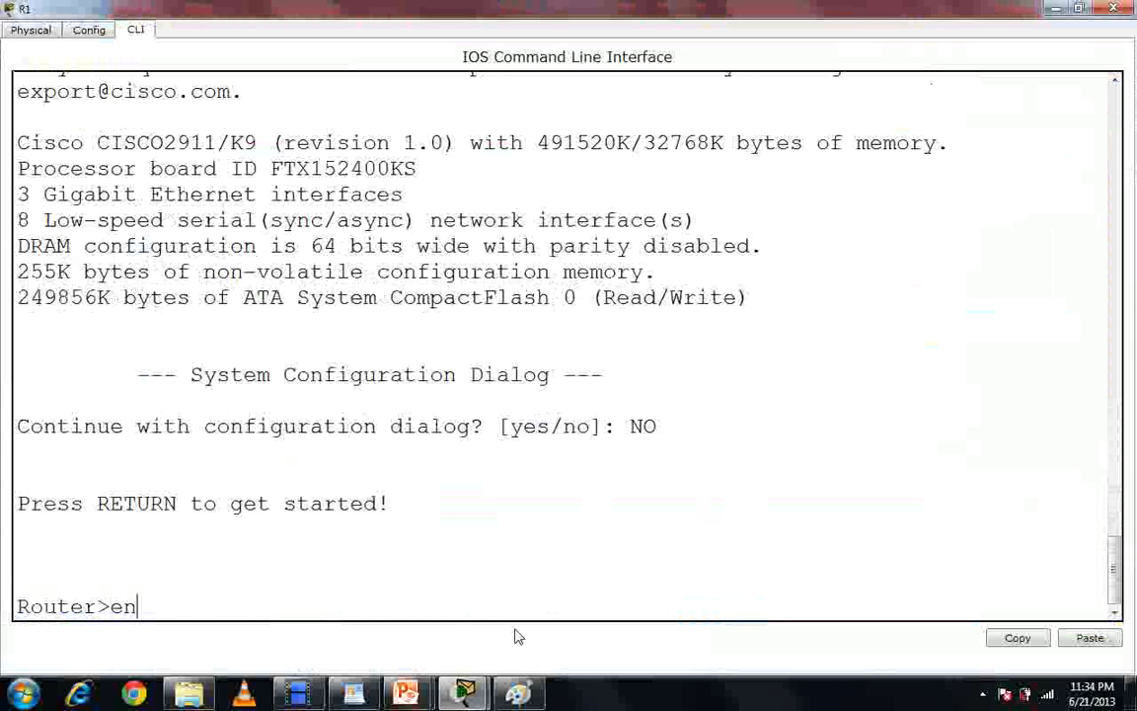
key("Tab")
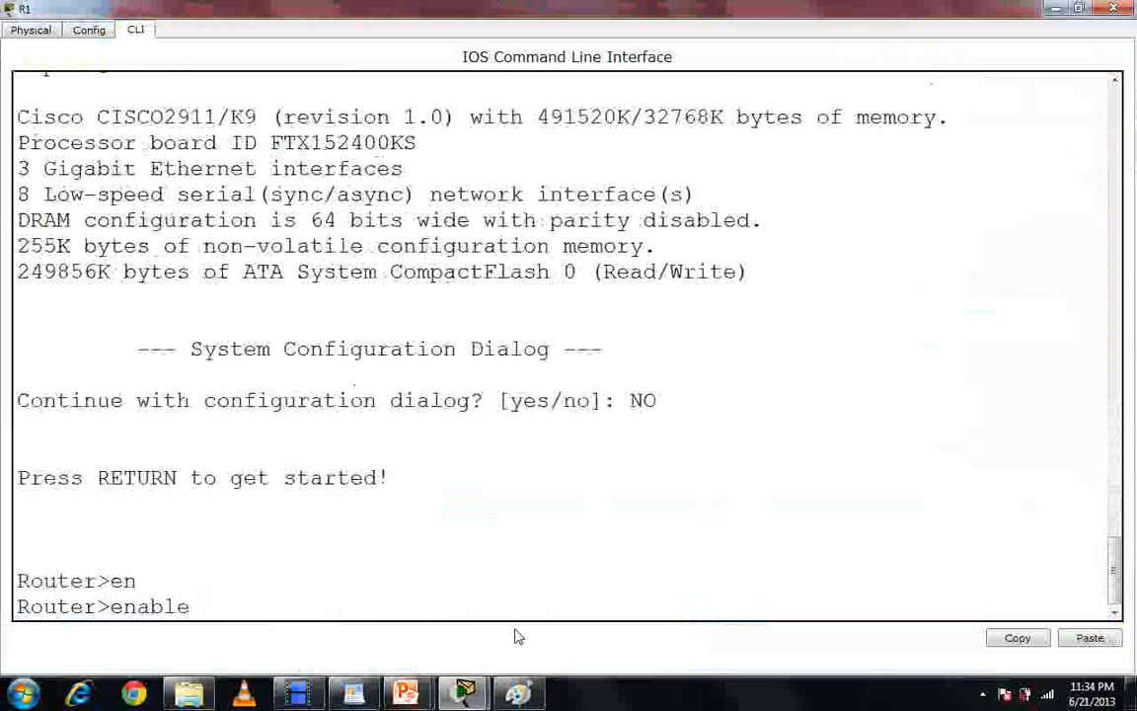
key("Return")
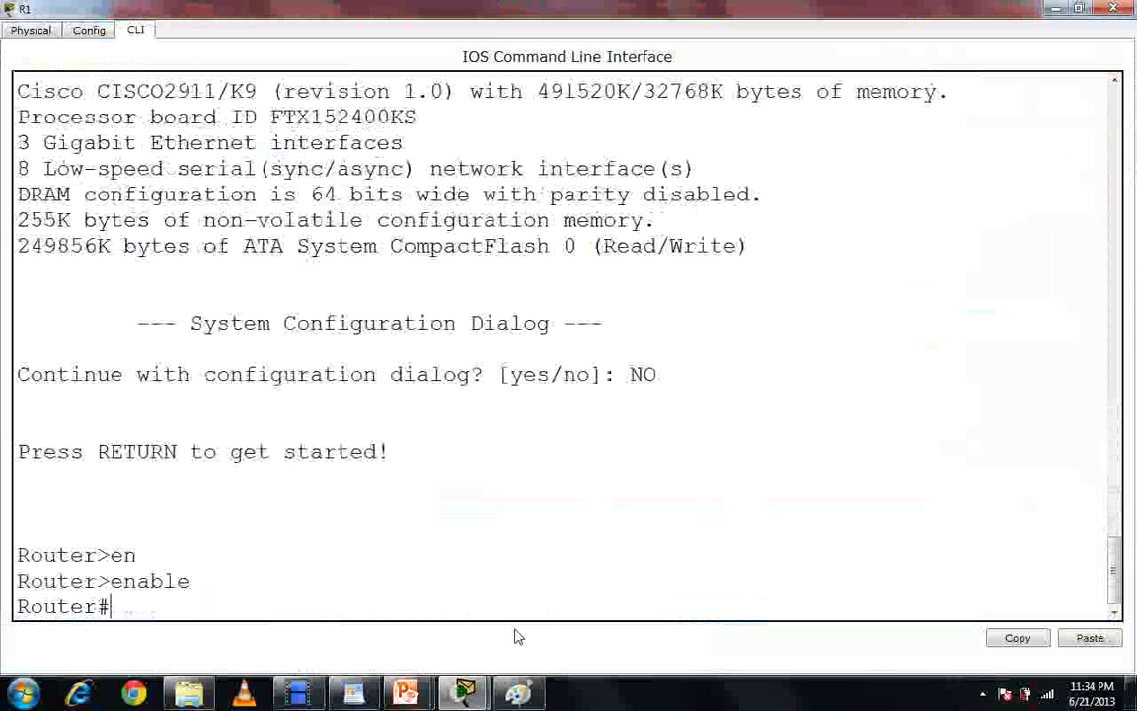
type("ho")
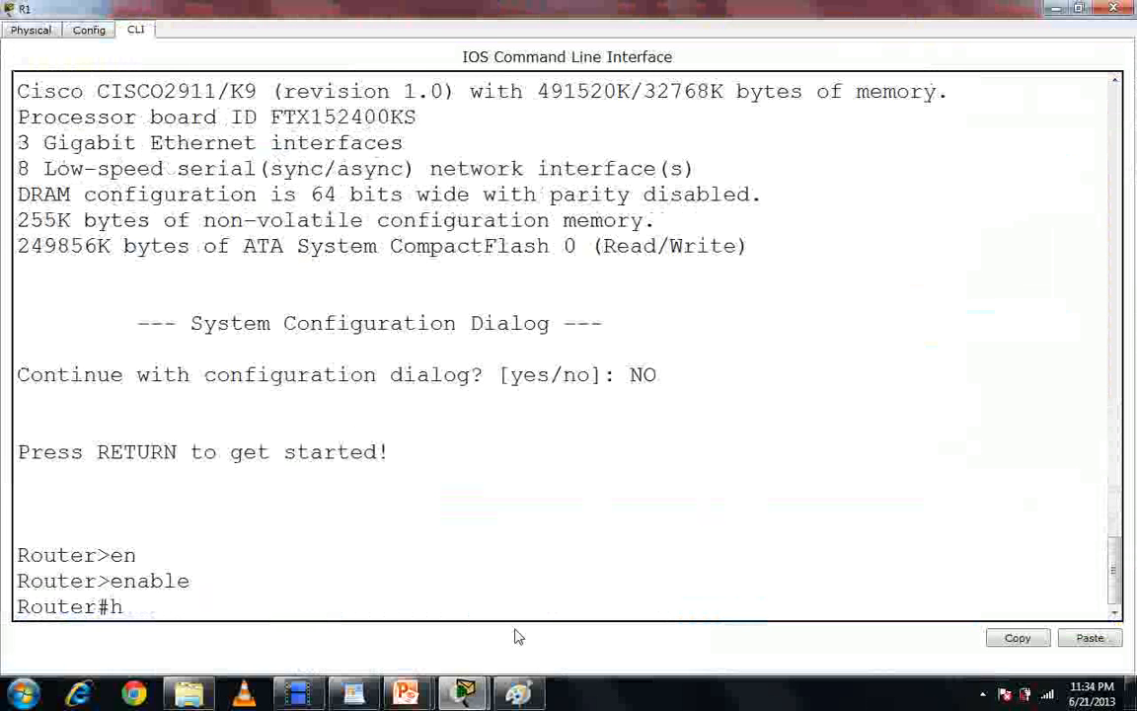
key("Tab")
type("s")
key("BackSpace")
key("BackSpace")
key("BackSpace")
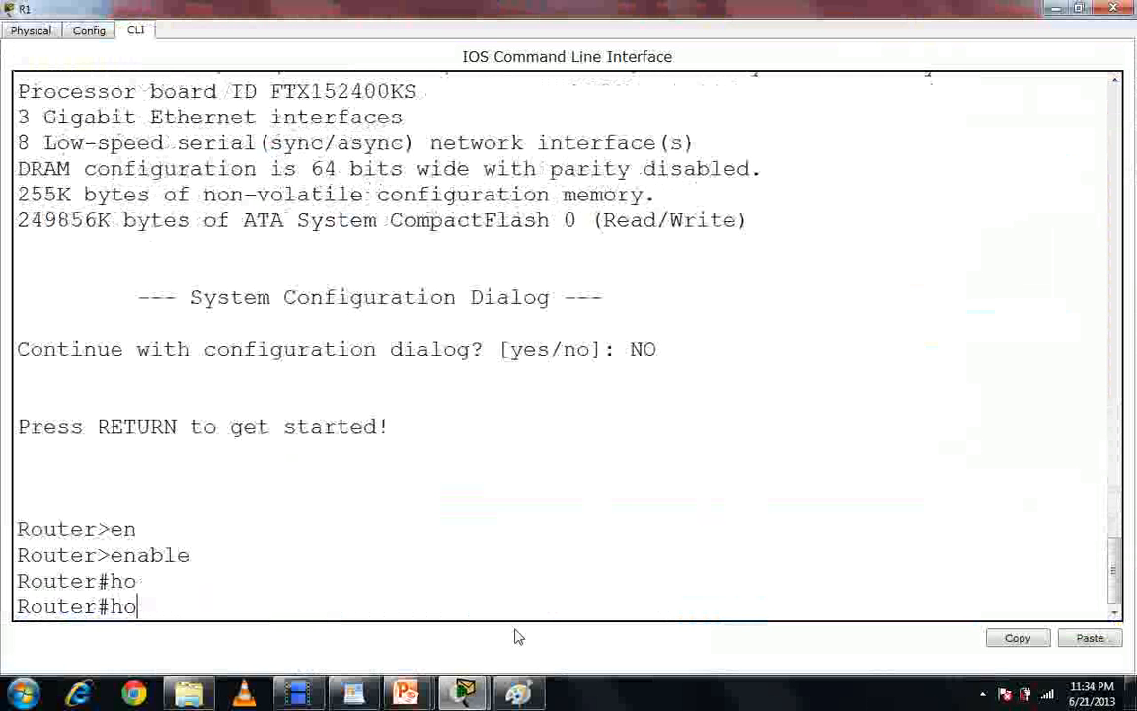
Enter the router's global configuration mode with the configure terminal command
type("configt")
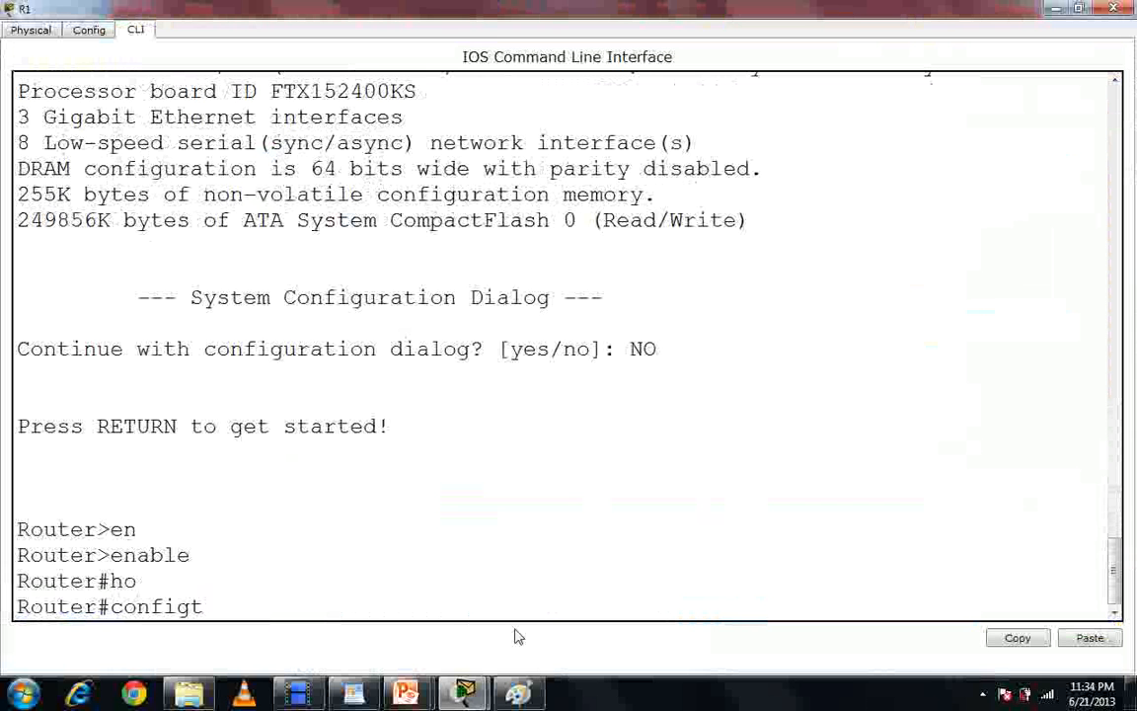
key("BackSpace")
key("BackSpace")
key("BackSpace")
key("Tab")
type("t")
key("Tab")
key("Return")
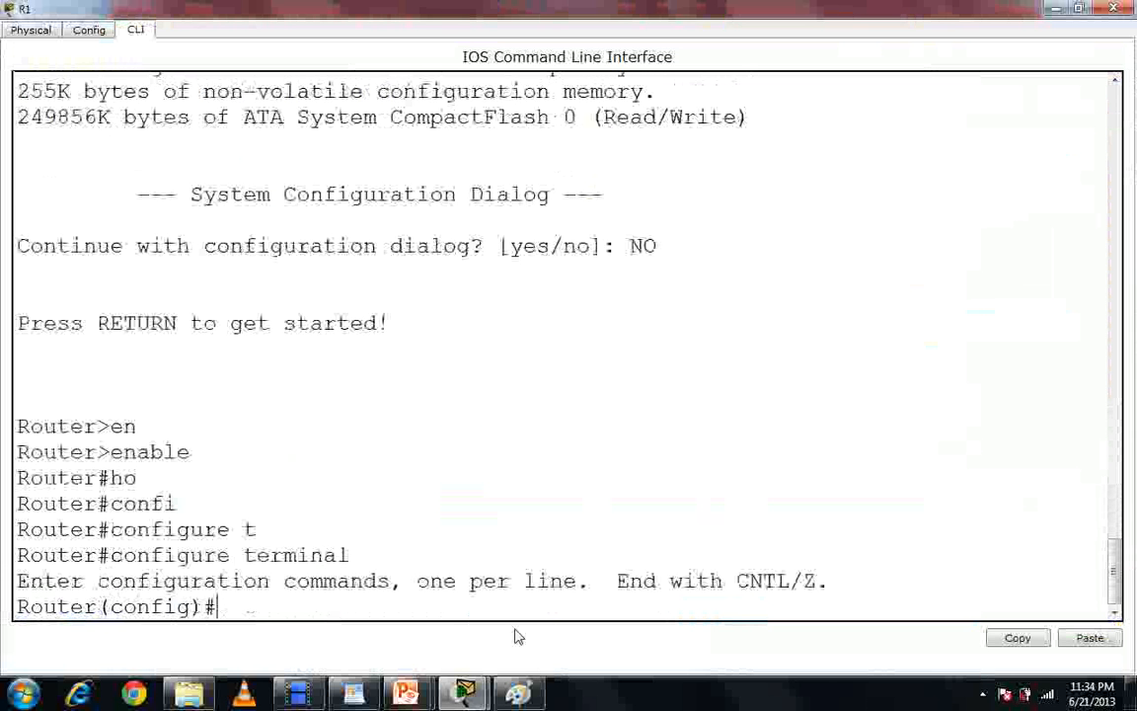
Set the router's hostname to R1
type("hos")
key("Tab")
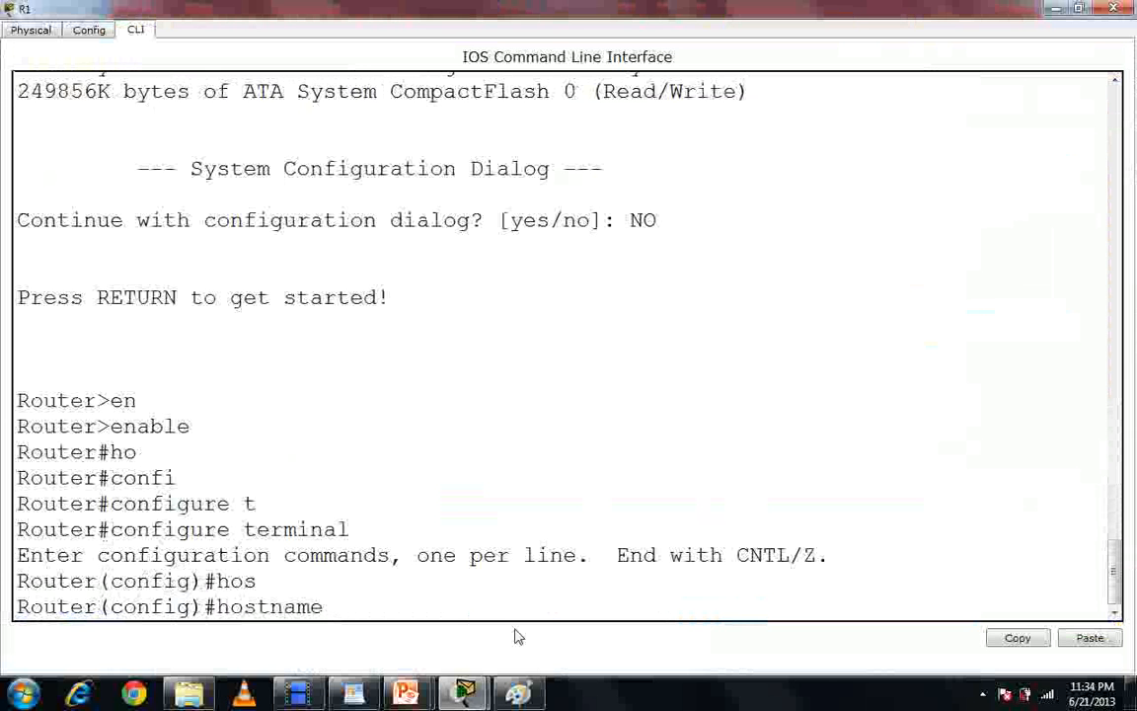
type("R1")
key("Return")
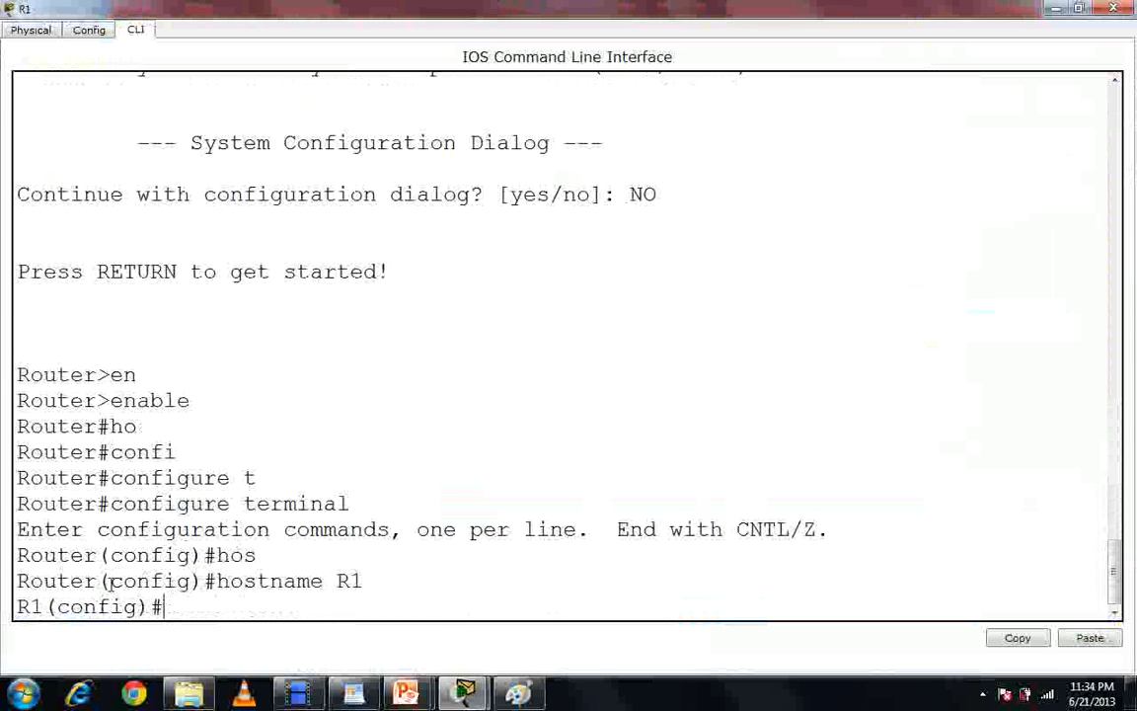
left_click_drag(98, 581, 14, 614)
left_click(181, 604)
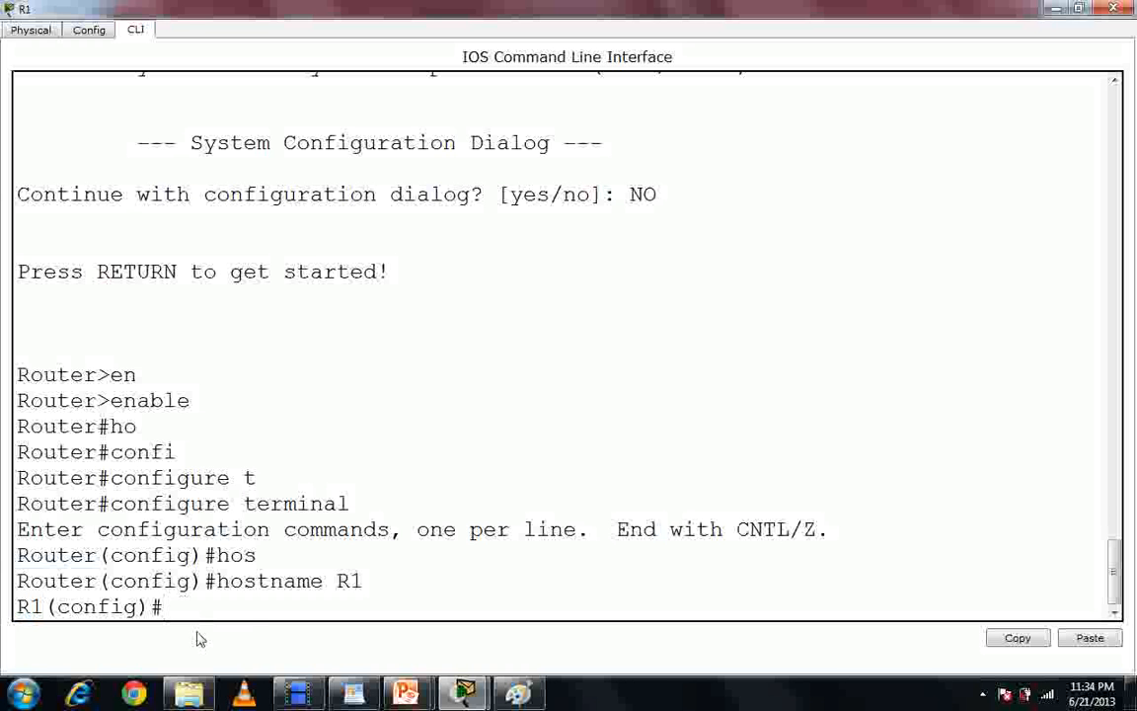
double_click(192, 8)
left_click_drag(578, 143, 750, 99)
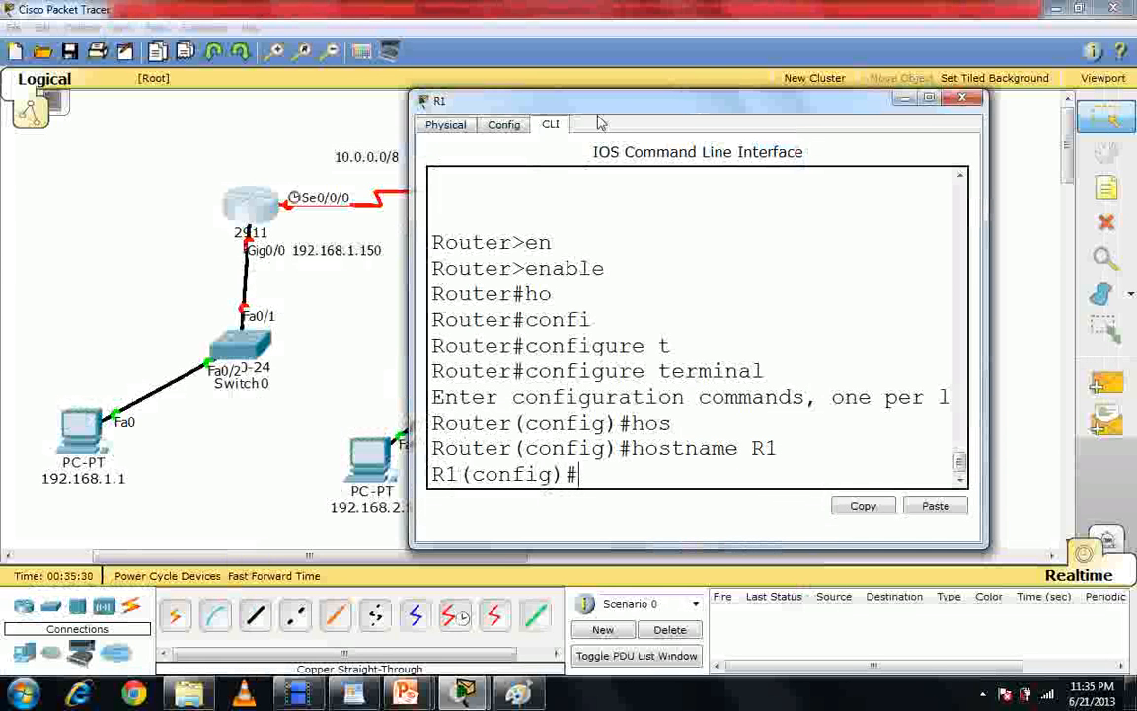
double_click(545, 103)
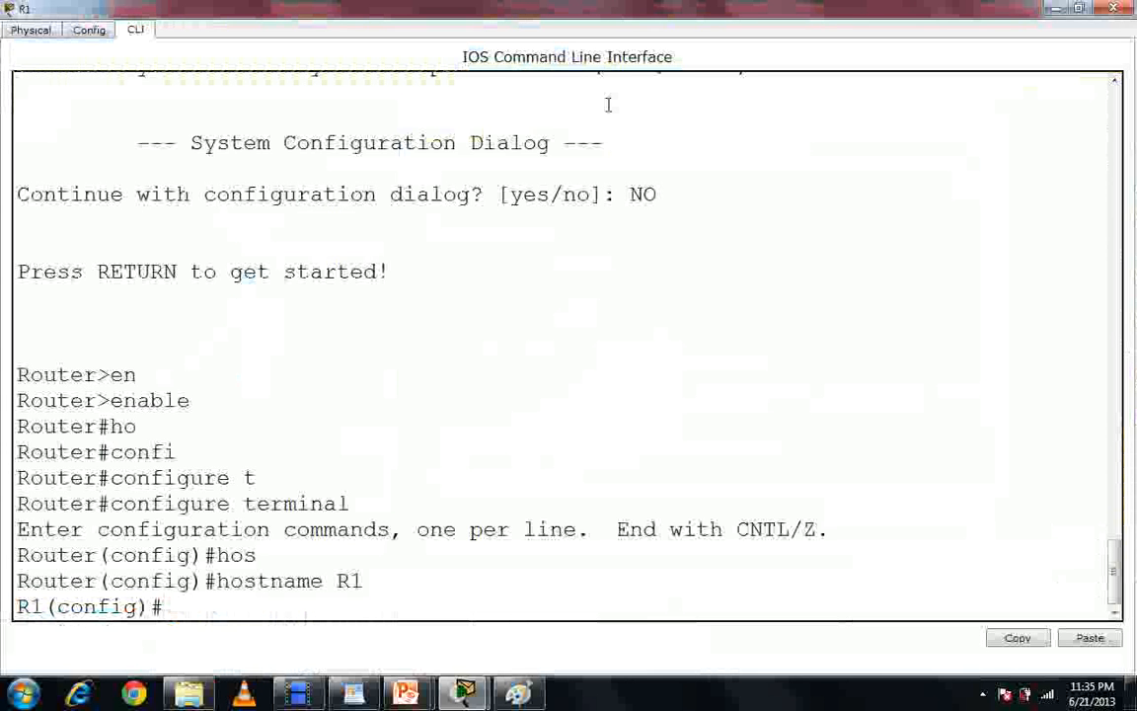
type("config")
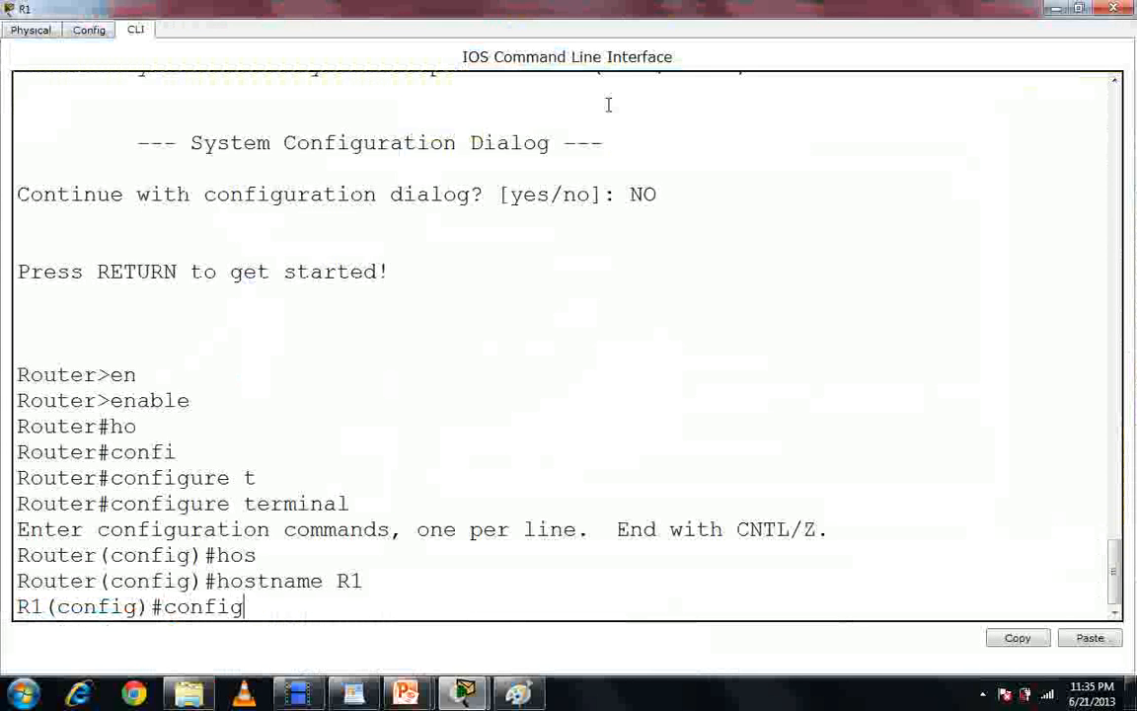
type(" t")
key("Return")
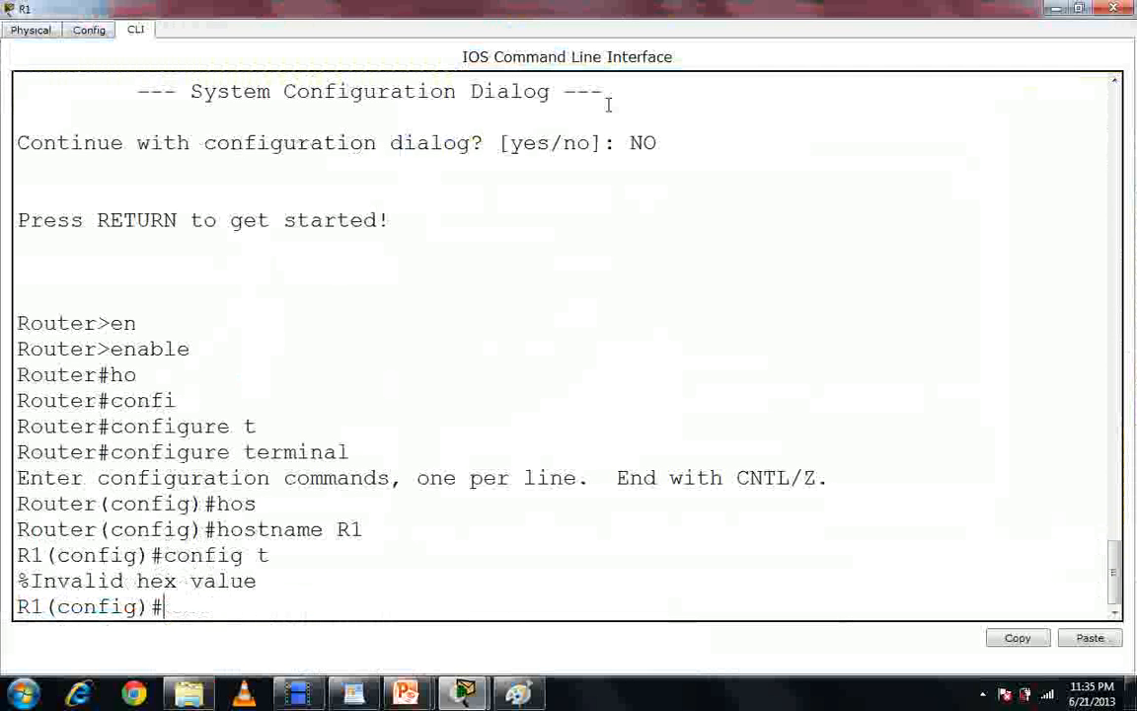
key("Up")
key("BackSpace")
key("BackSpace")
key("BackSpace")
key("Tab")
key("BackSpace")
key("BackSpace")
key("BackSpace")
key("BackSpace")
key("BackSpace")
key("BackSpace")
key("BackSpace")
key("BackSpace")
key("BackSpace")
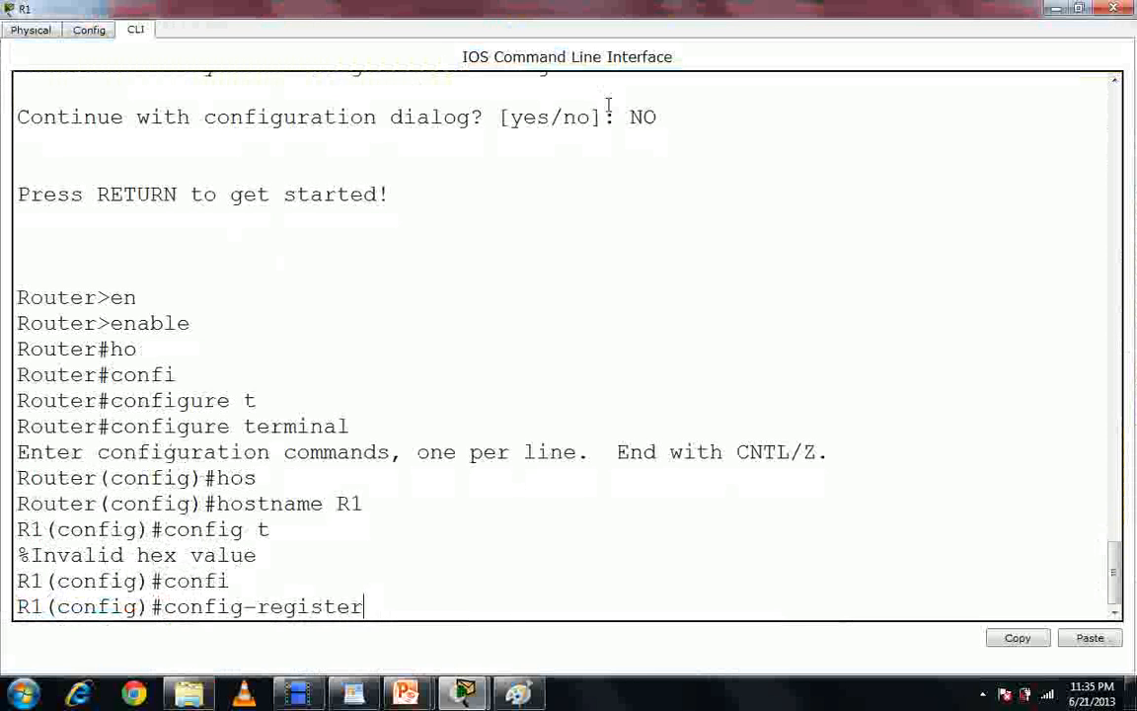
key("BackSpace")
key("BackSpace")
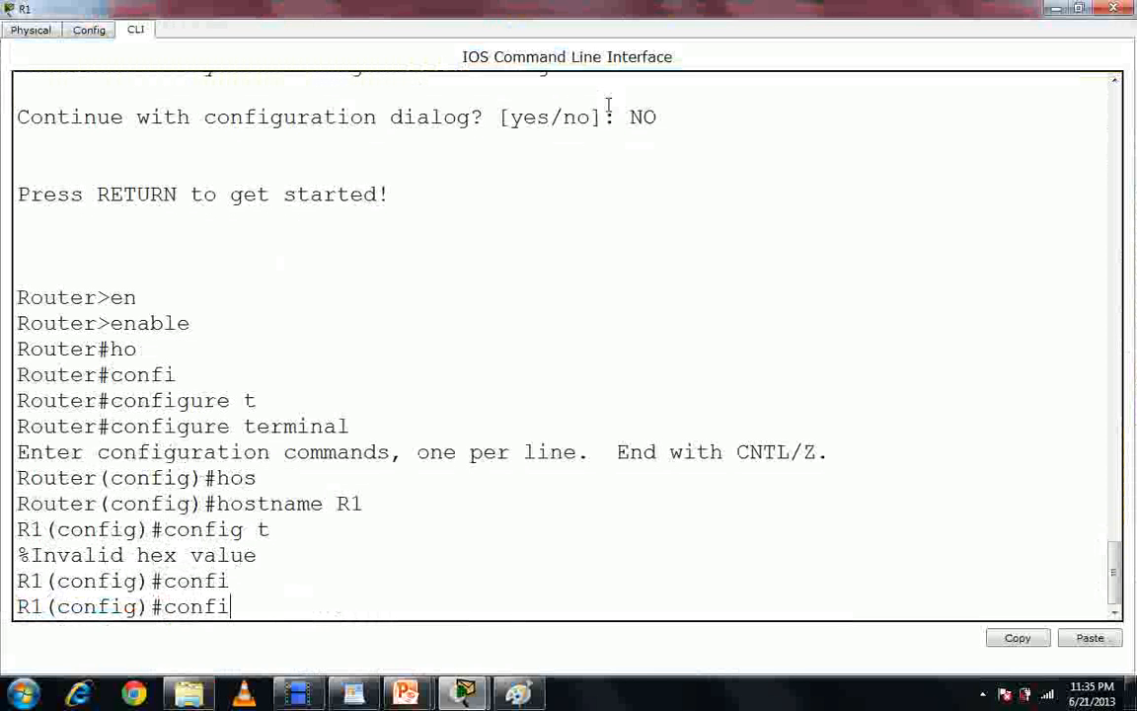
type("n")
key("BackSpace")
type("gu")
key("Tab")
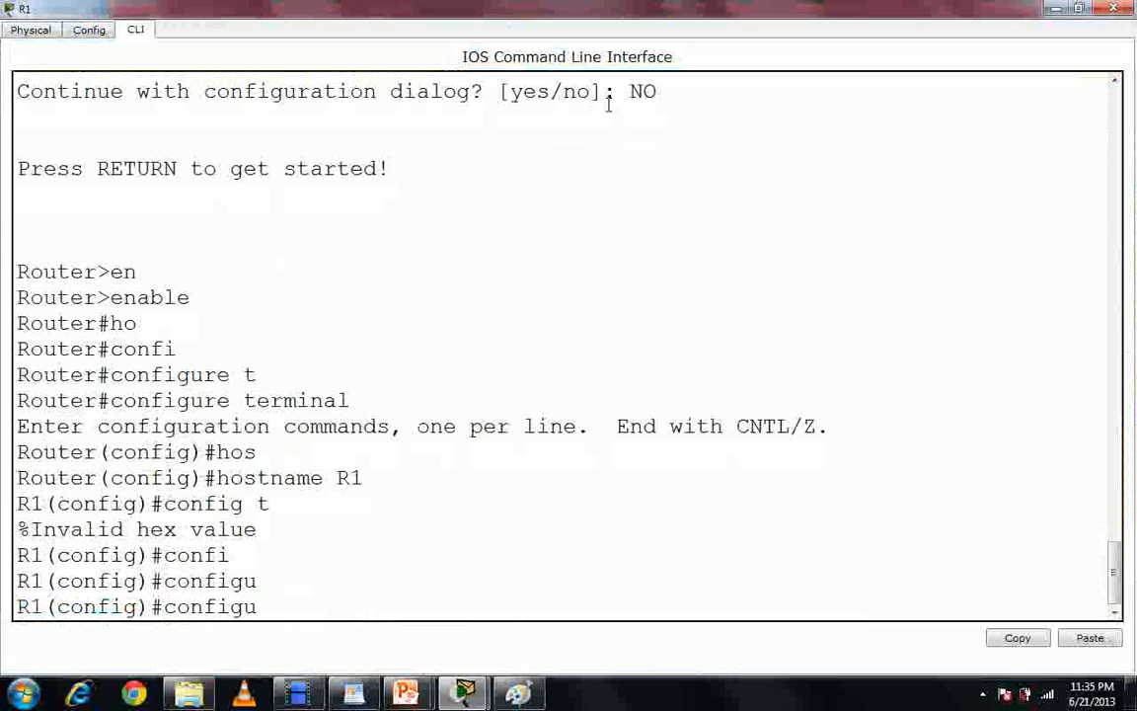
key("BackSpace")
key("BackSpace")
key("BackSpace")
key("BackSpace")
key("BackSpace")
key("BackSpace")
key("BackSpace")
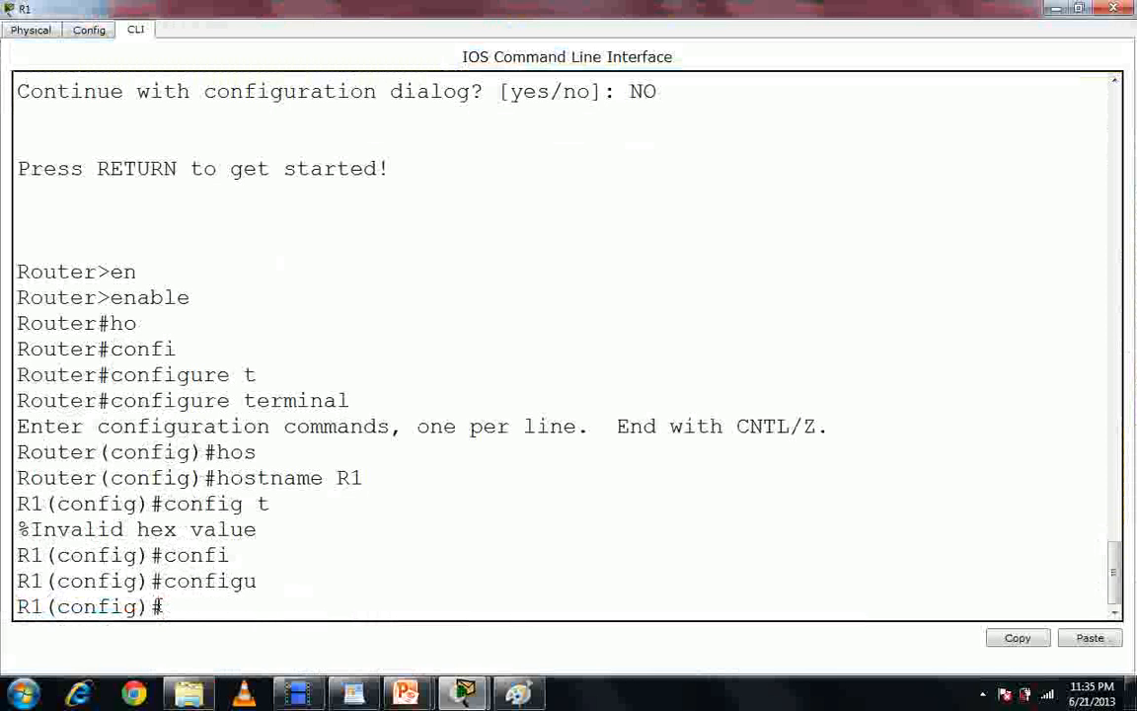
Enter interface configuration mode for R1's gigabitEthernet 0/0
type("int")
key("Tab")
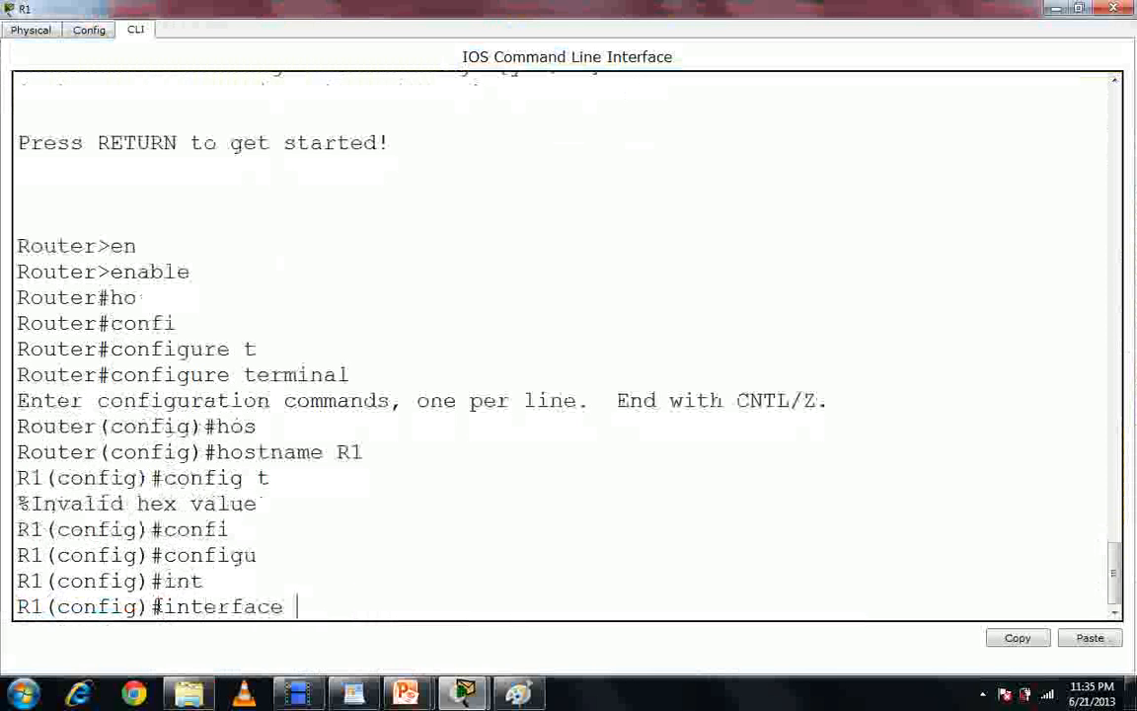
type("gi")
key("Tab")
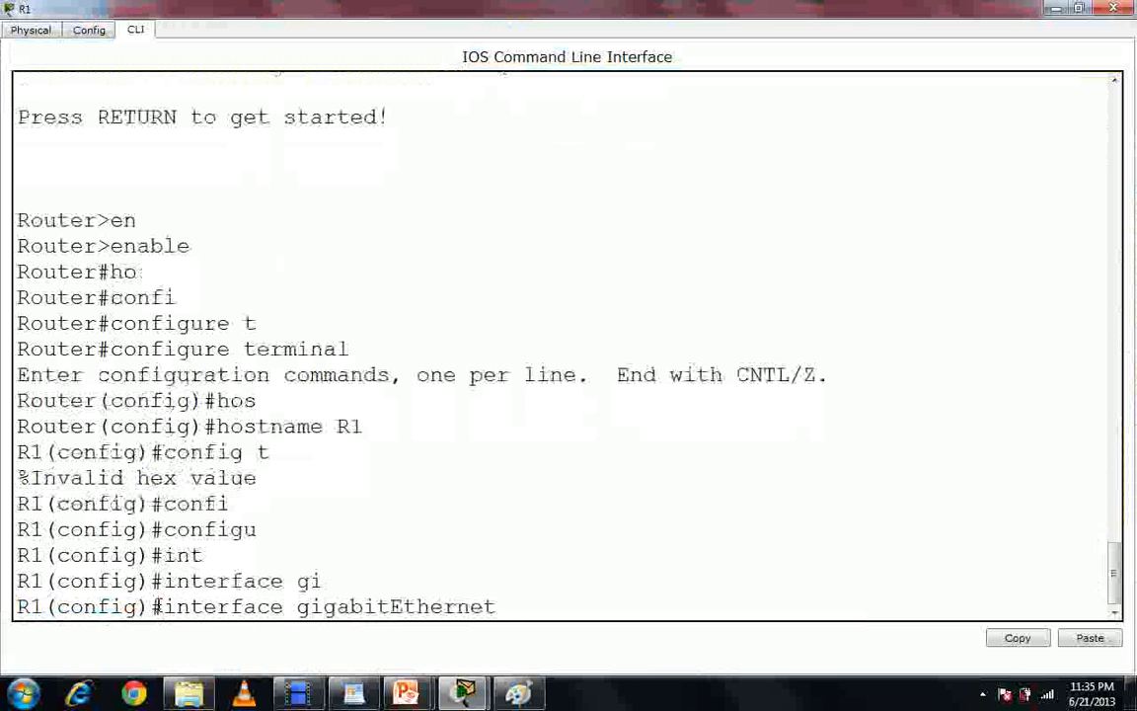
type("0/0")
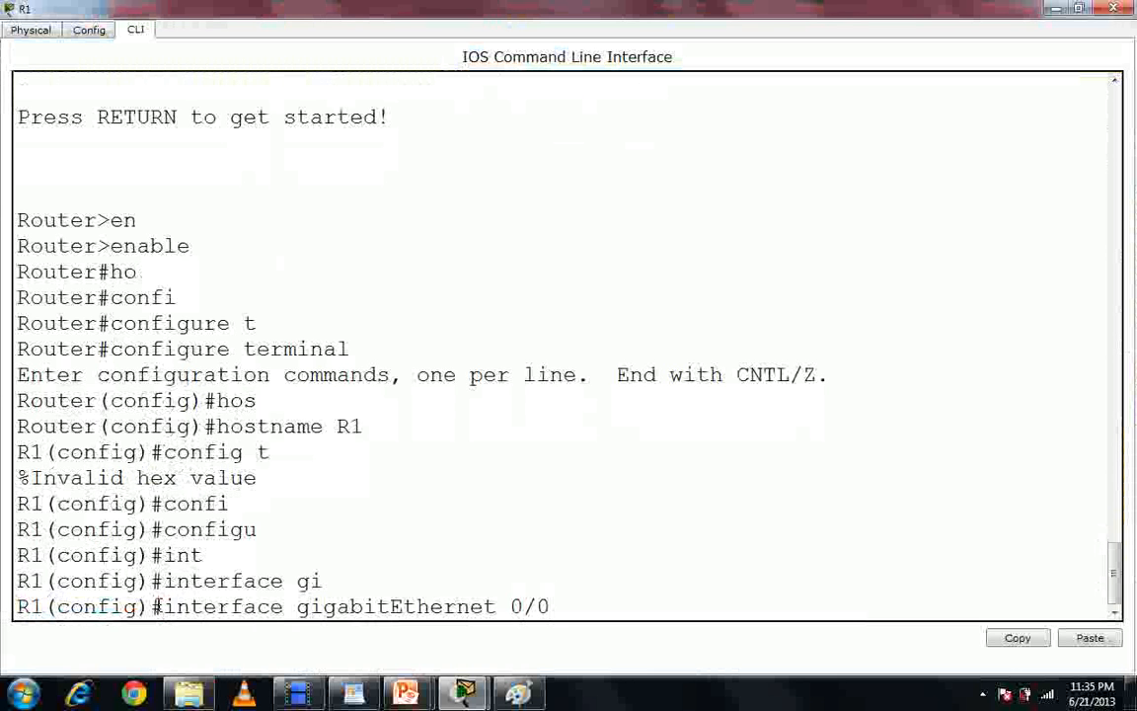
key("Return")
Assign the IP address 192.168.1.150 with subnet mask 255.255.255.0 to R1's gigabitEthernet 0/0 interface
type("ip ")
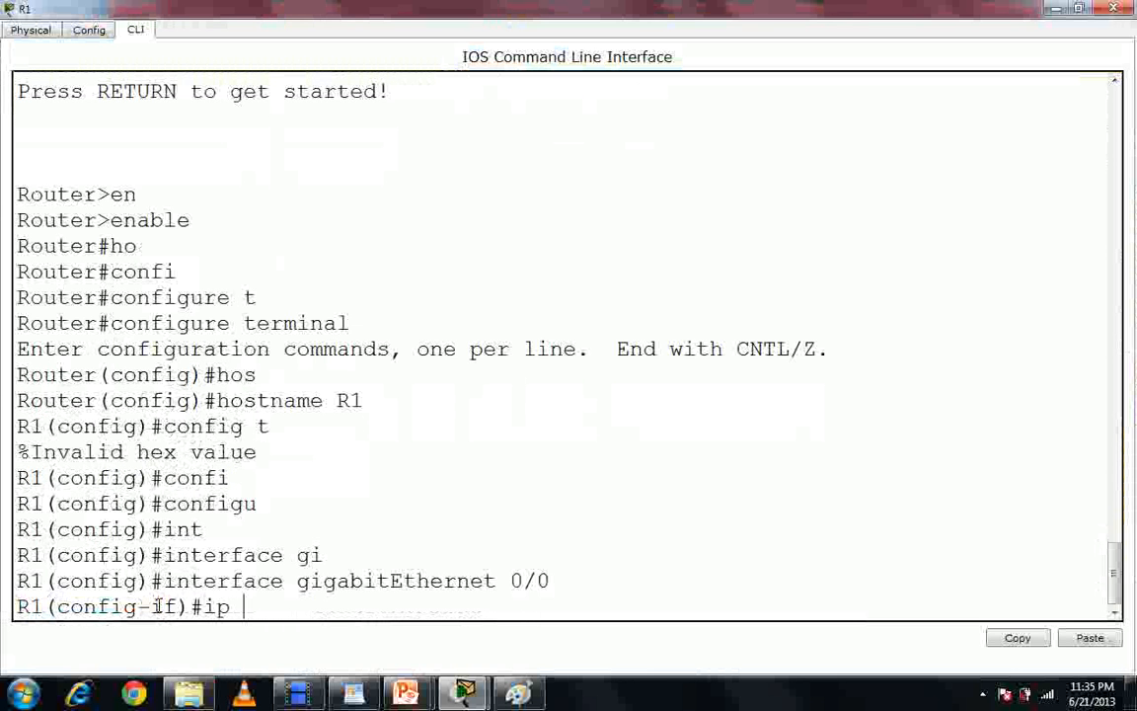
type("ad")
key("Tab")
type("1")
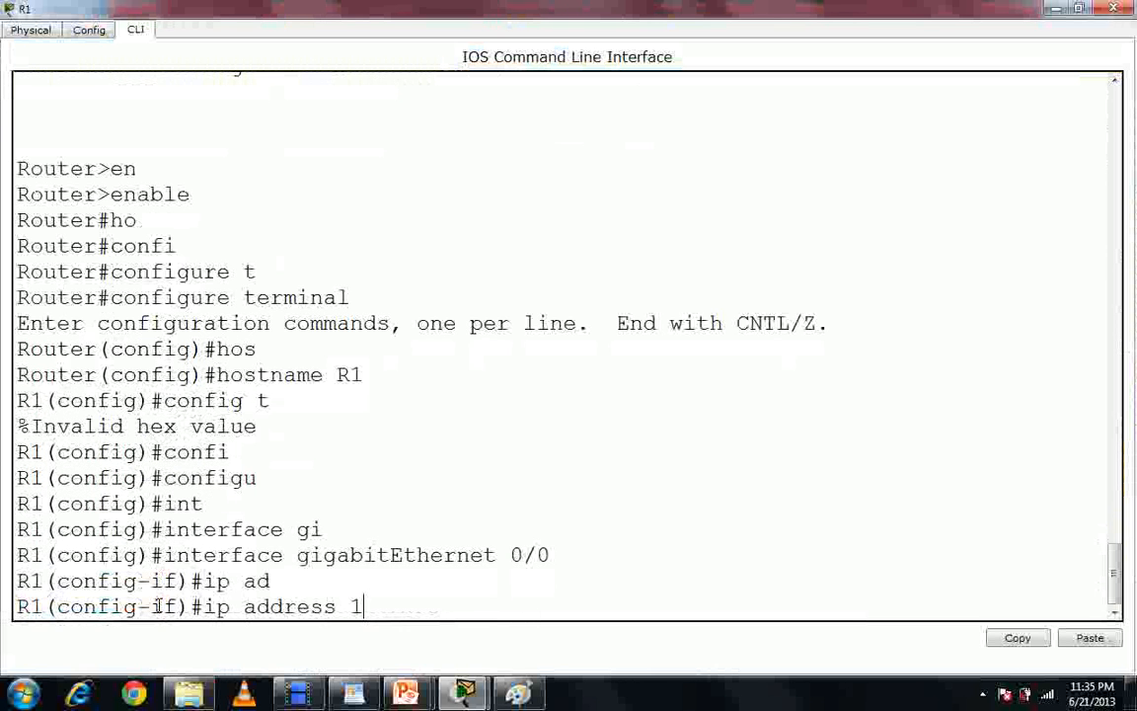
type("92.168.")
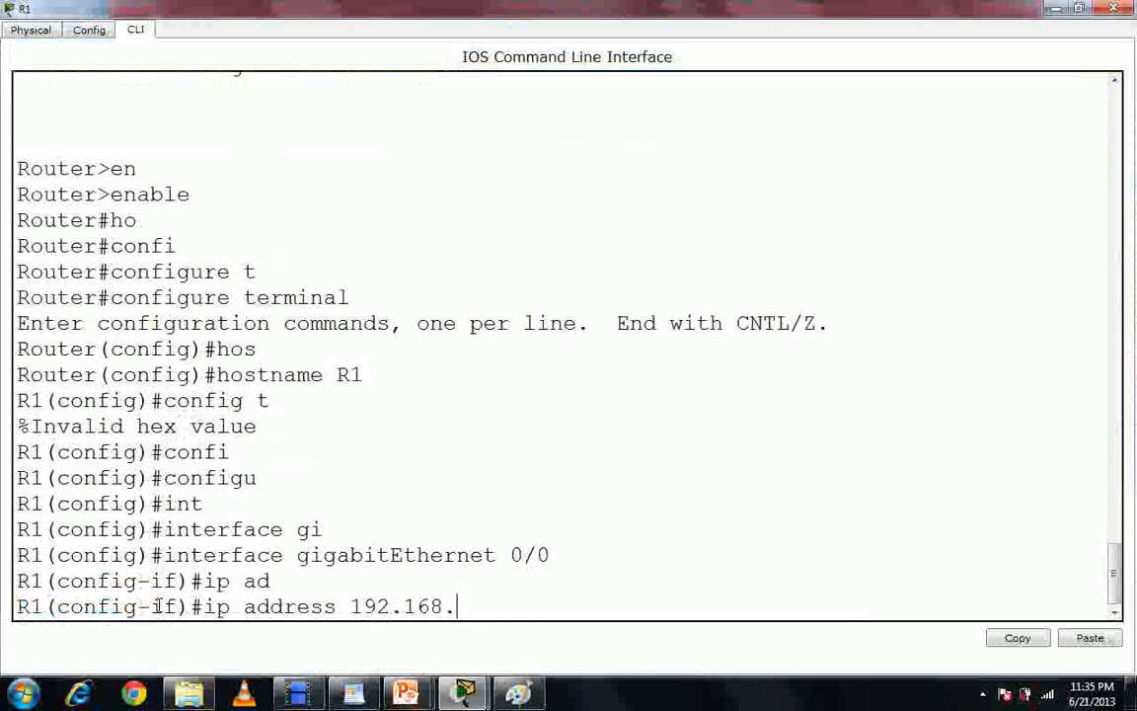
type("1.150 255.2")
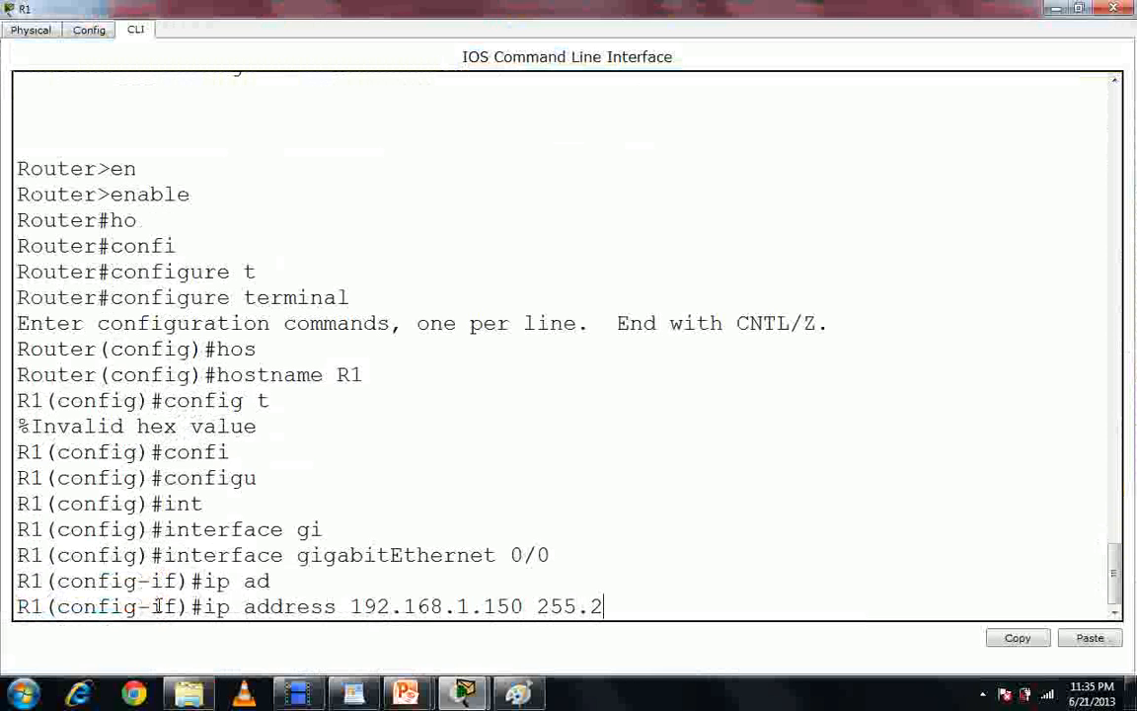
type("55.255.")
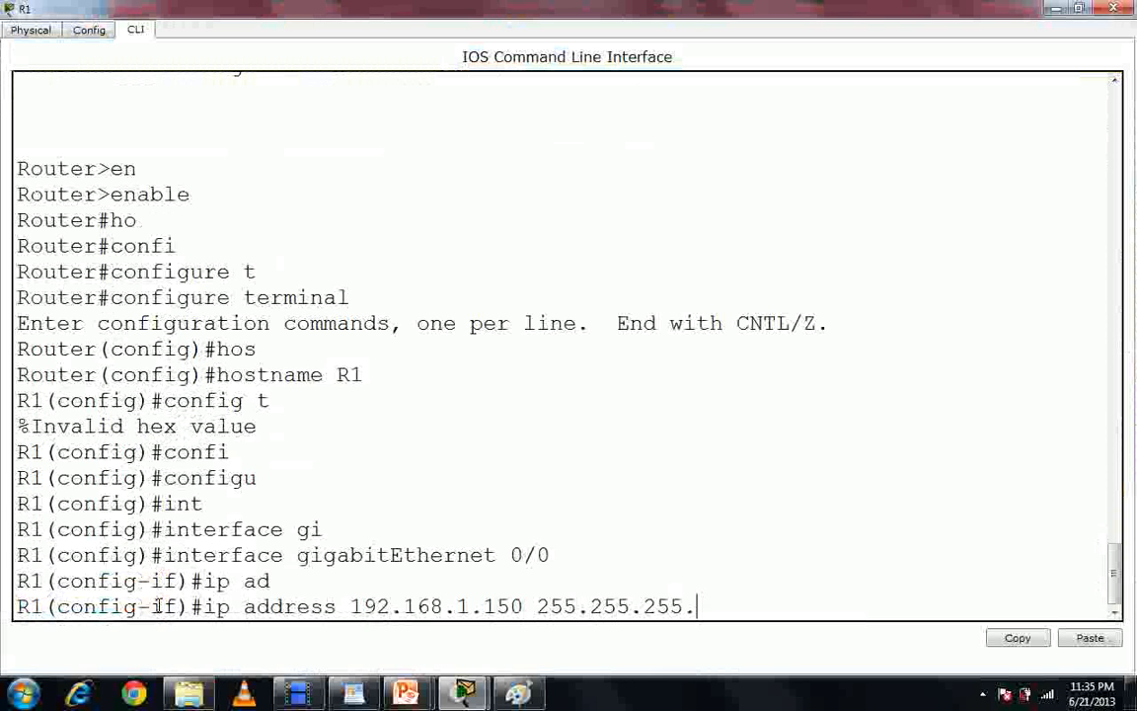
type("0")
key("Return")
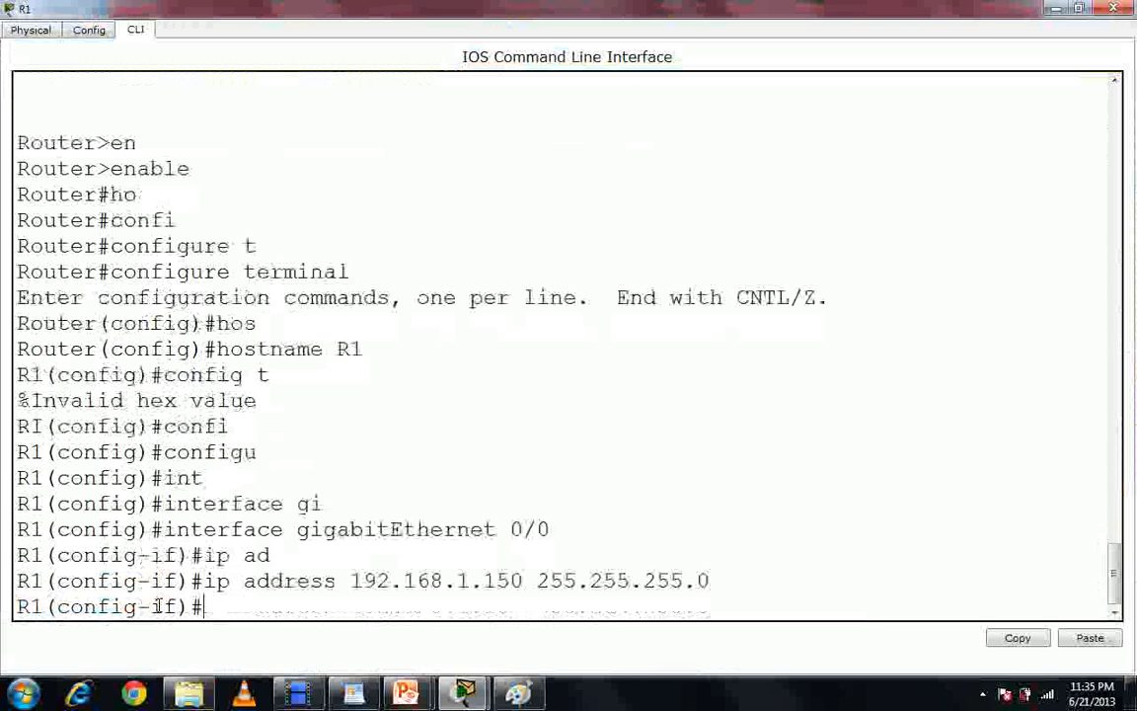
Enable R1's gigabitEthernet 0/0 interface with the no shutdown command
type("n")
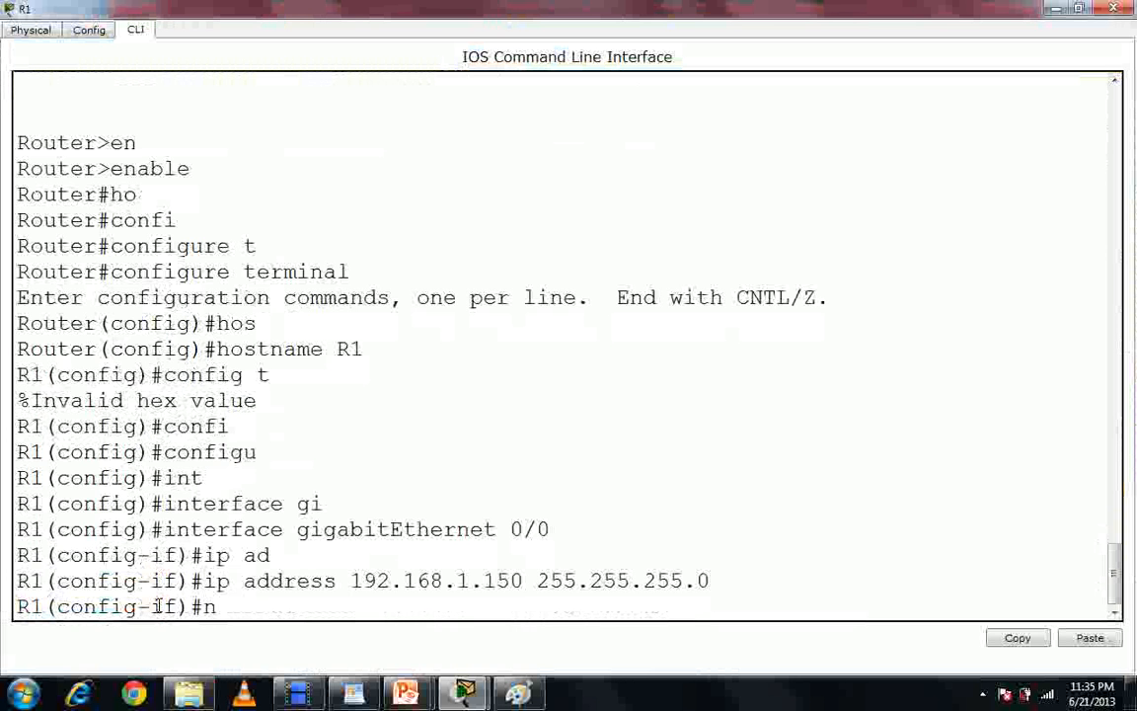
type("o shut")
key("Tab")
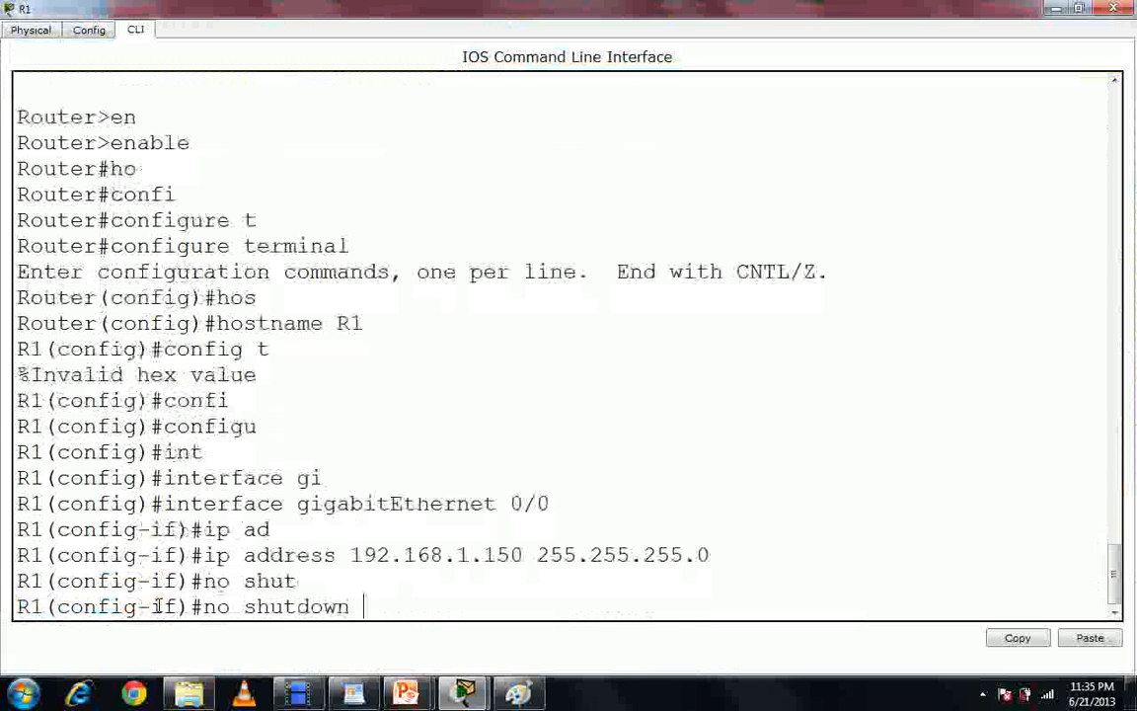
key("Return")
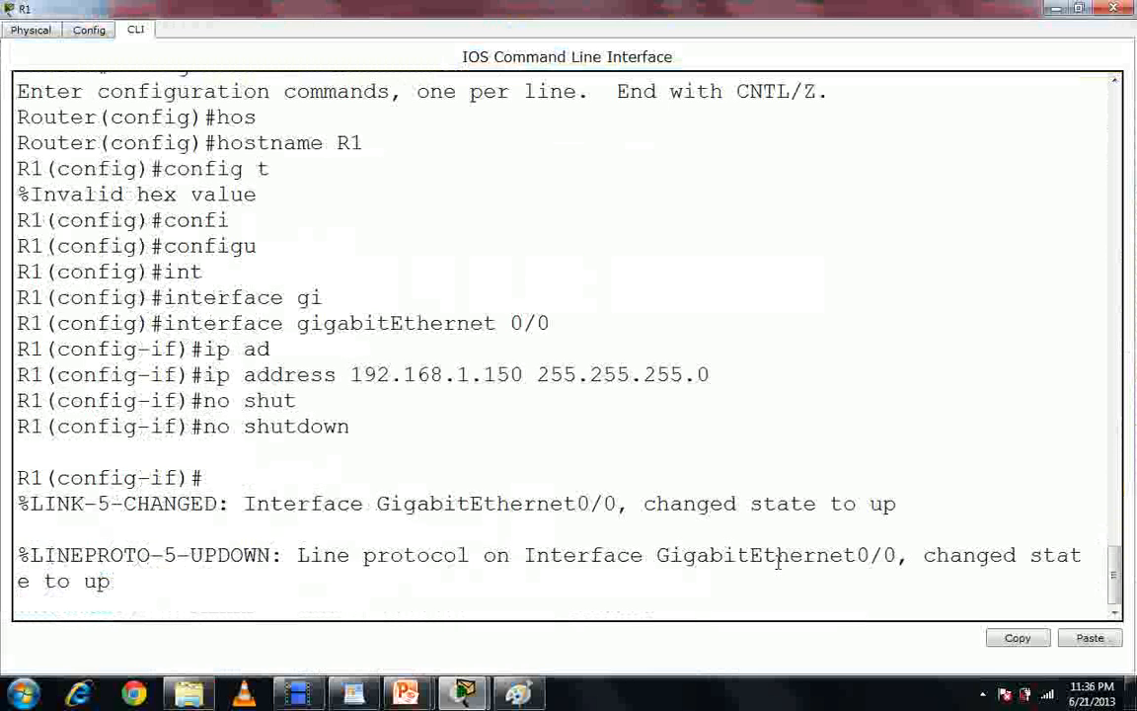
Check the link between R1 and Switch0 in the topology behind the CLI window and return to a fresh prompt
left_click_drag(835, 11, 1022, 136)
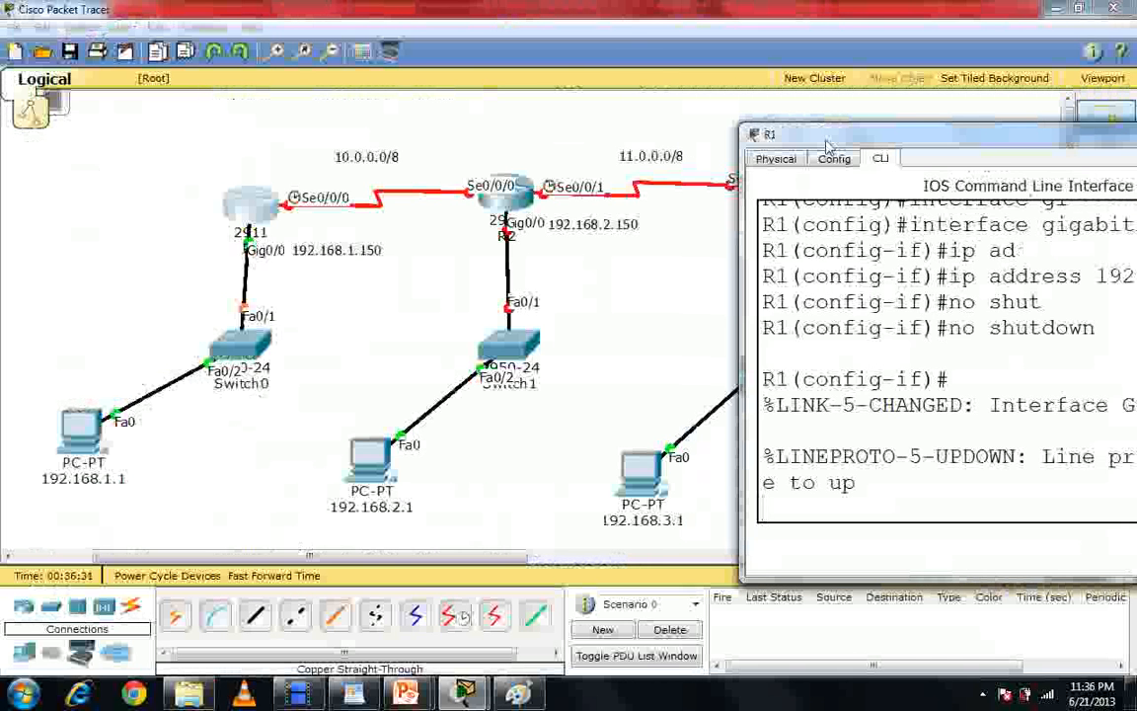
left_click_drag(839, 135, 140, 3)
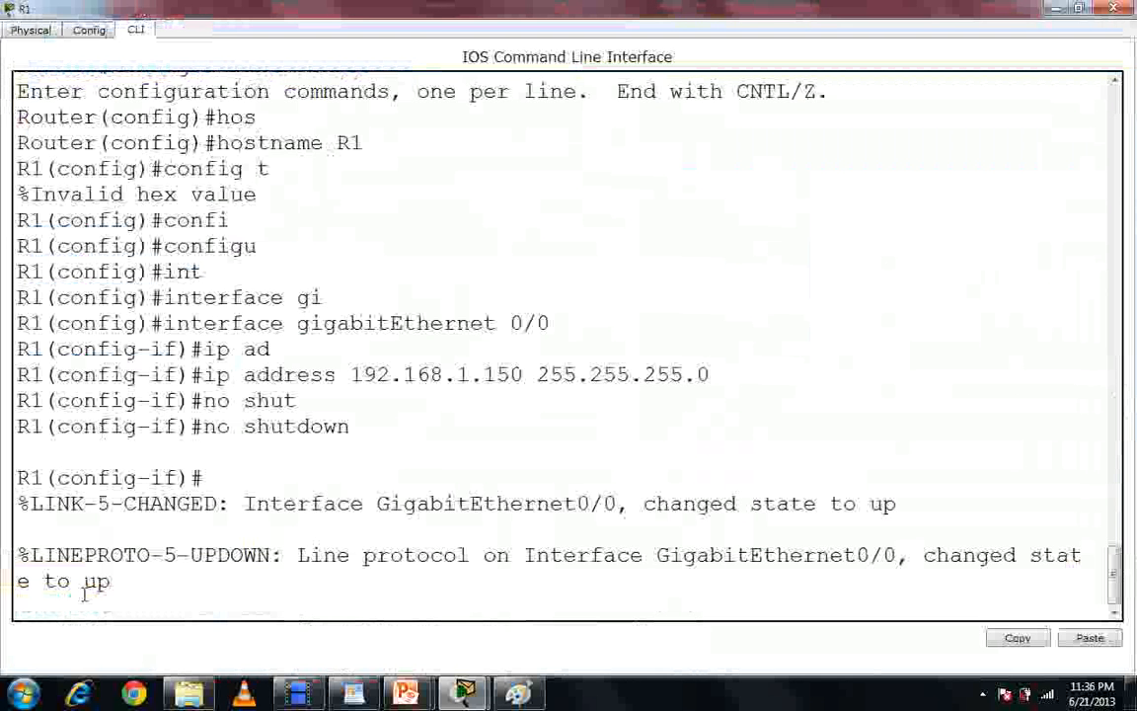
key("Return")
key("Return")
key("Return")
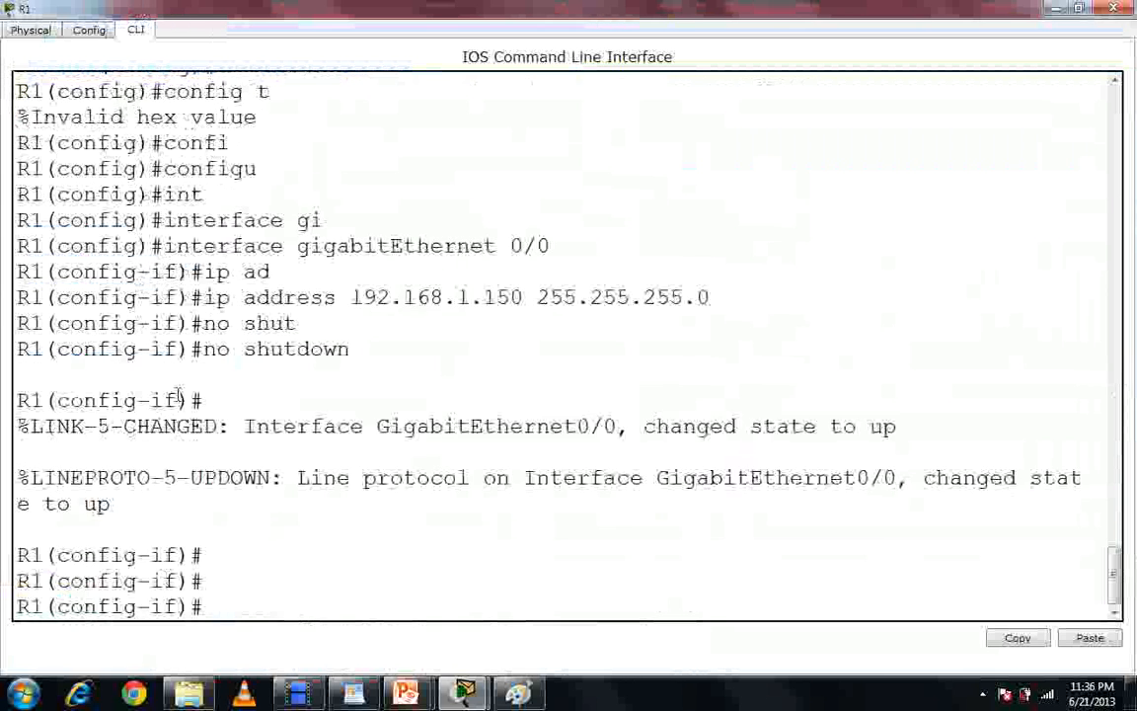
double_click(434, 8)
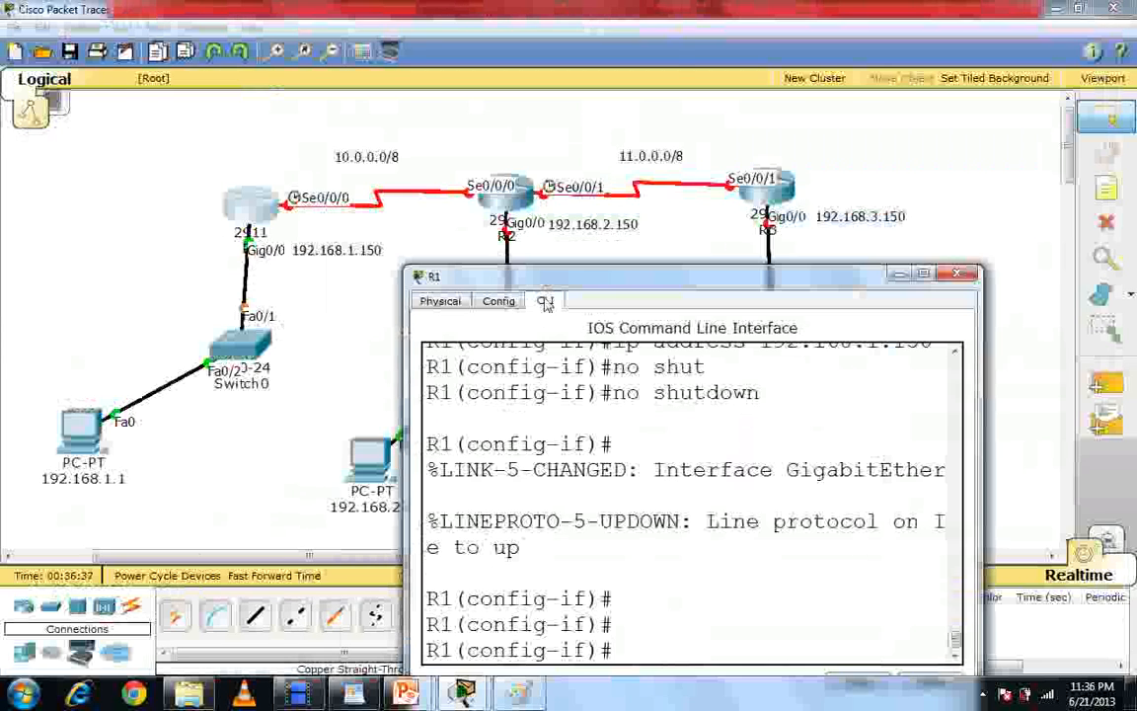
left_click_drag(359, 28, 246, 3)
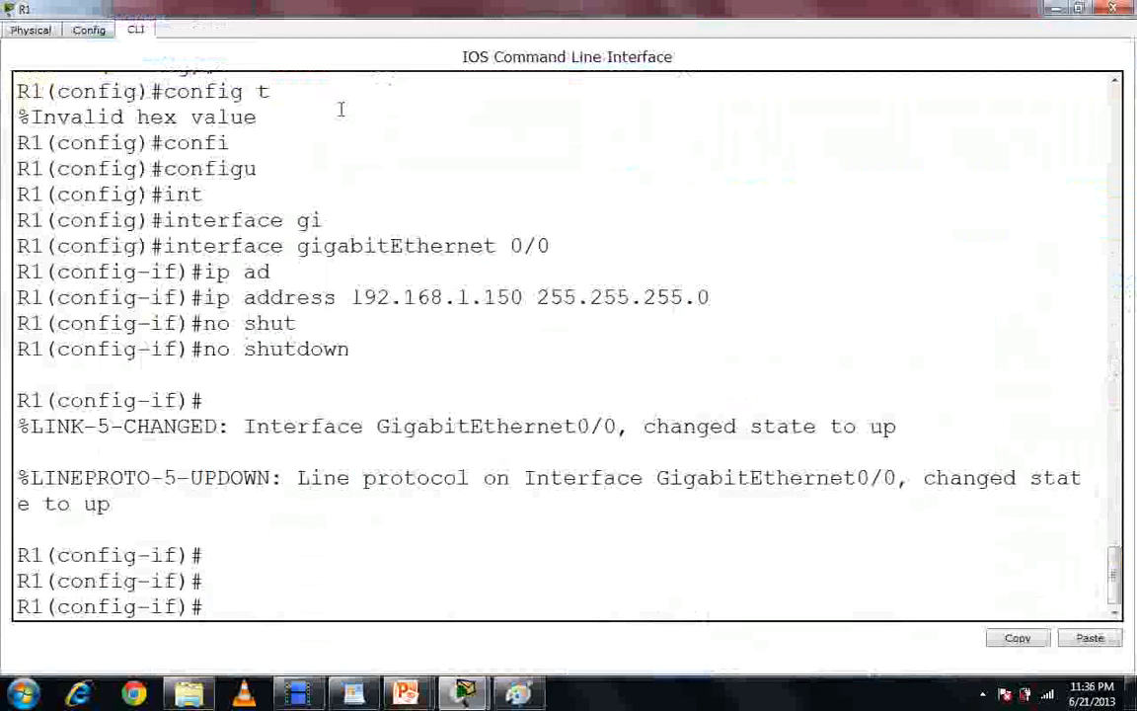
Exit the gigabitEthernet interface and enter configuration mode for serial 0/0/0, checking the port name in the topology
type("ex")
key("Return")
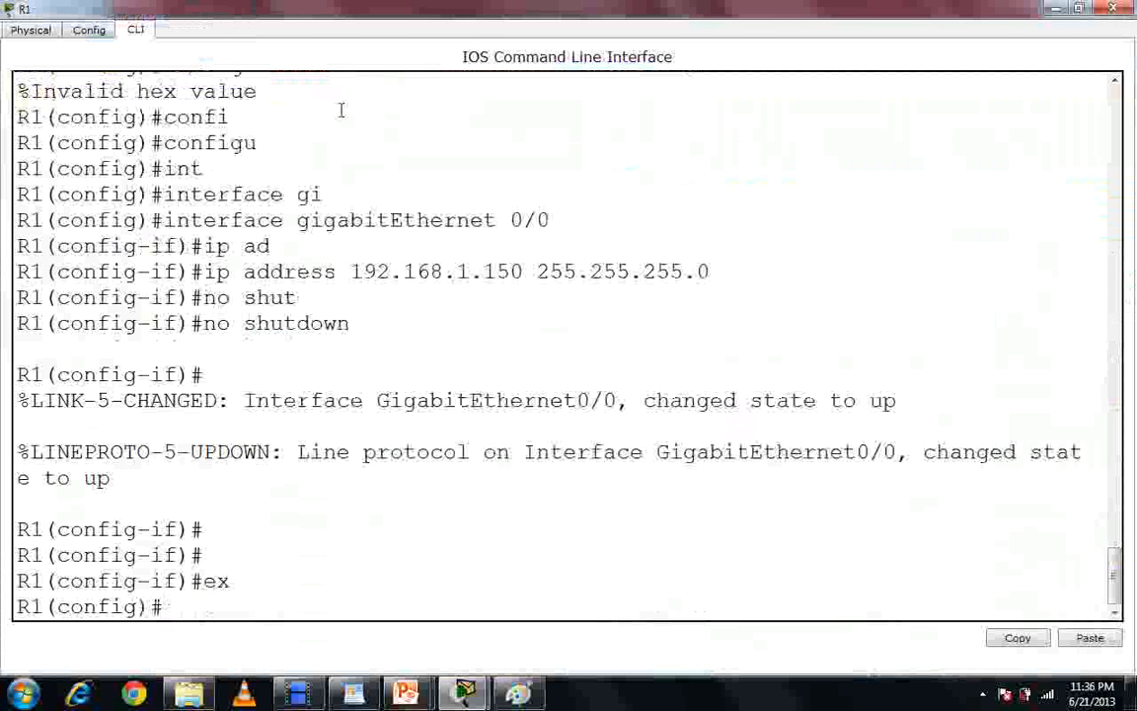
type("inte")
key("Tab")
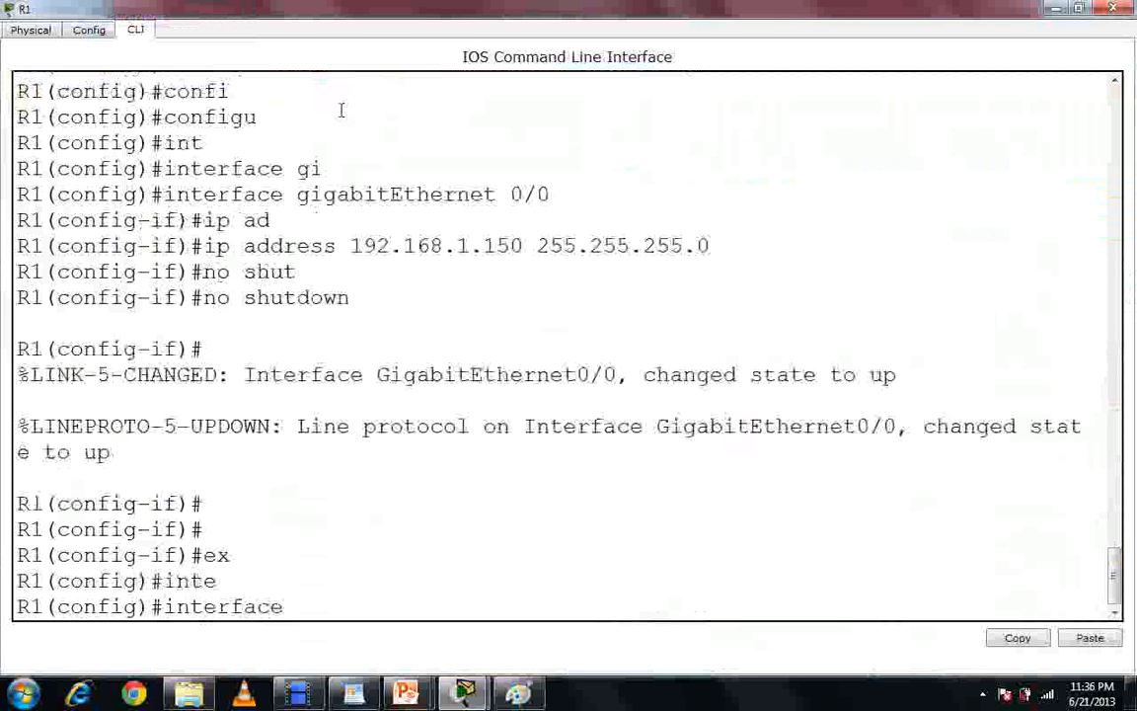
type("se")
key("Tab")
double_click(477, 7)
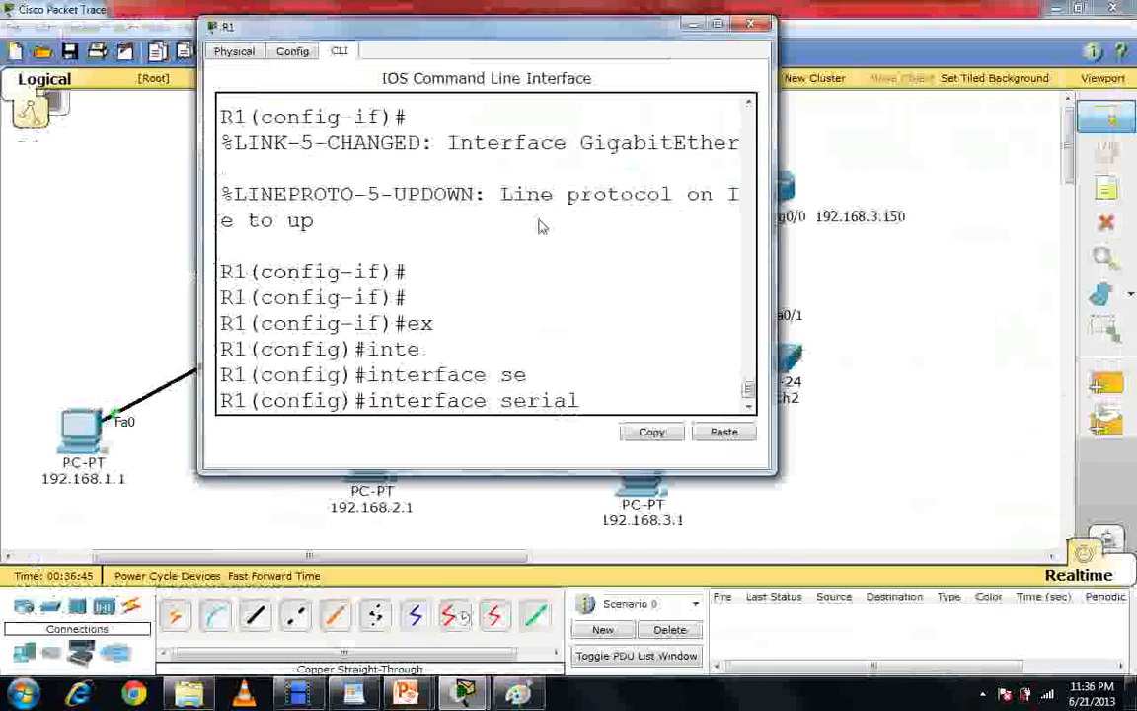
left_click_drag(520, 39, 466, 232)
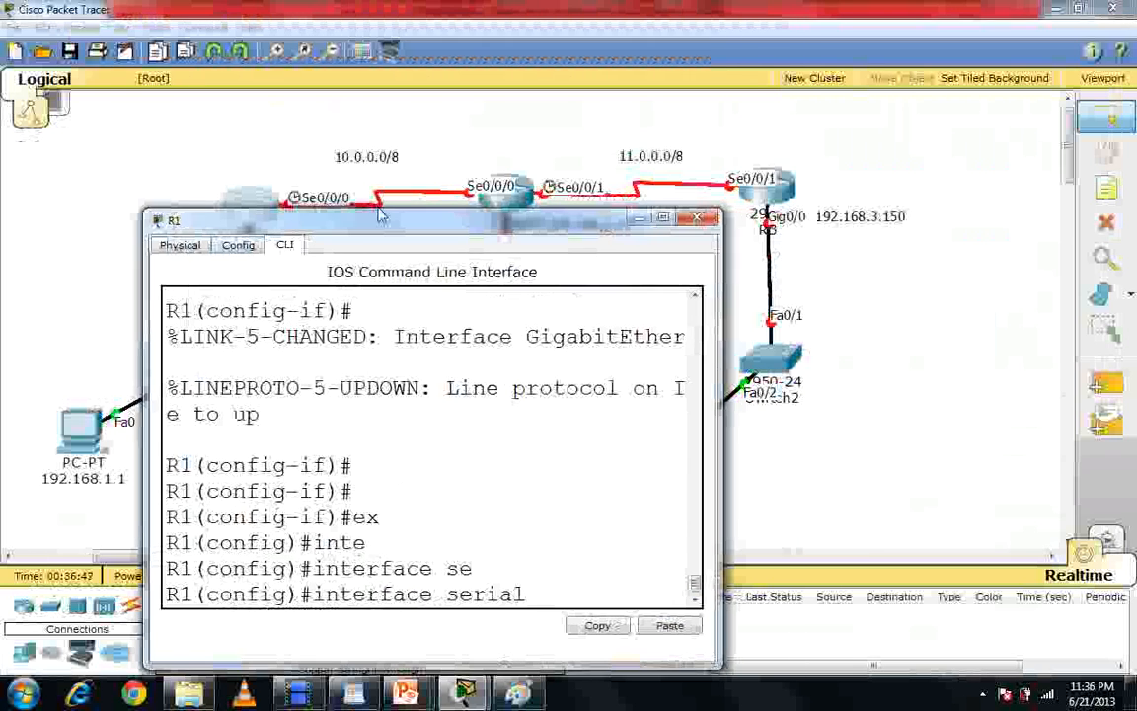
left_click_drag(360, 228, 451, 8)
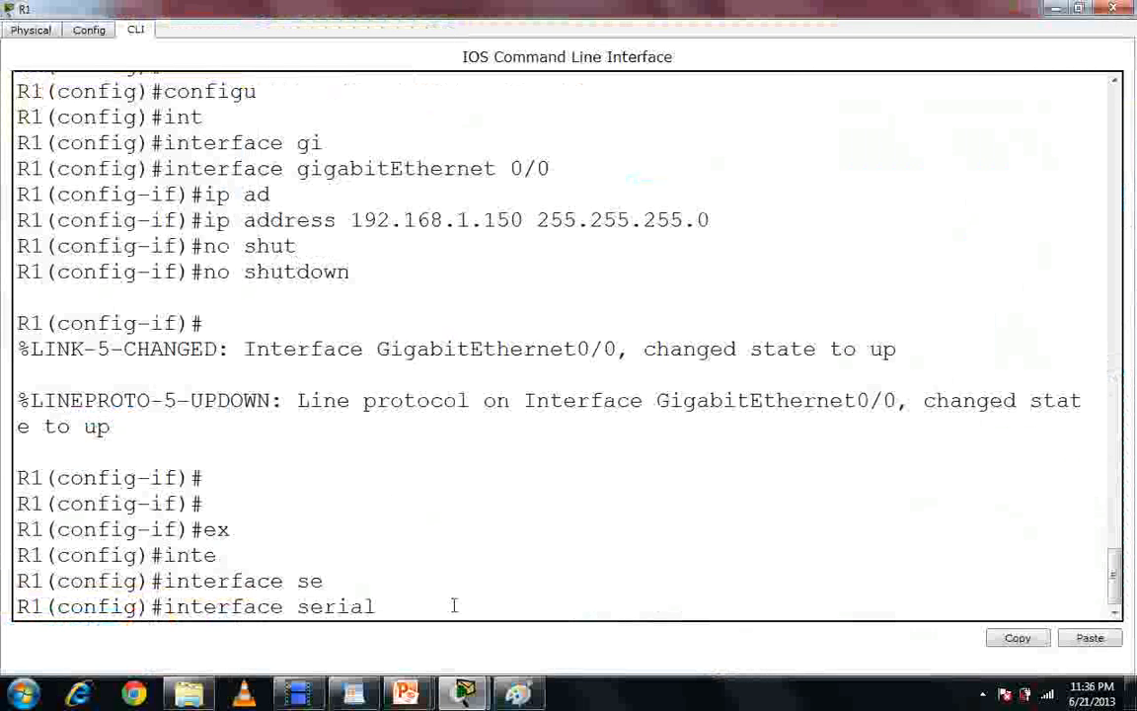
type("0/")
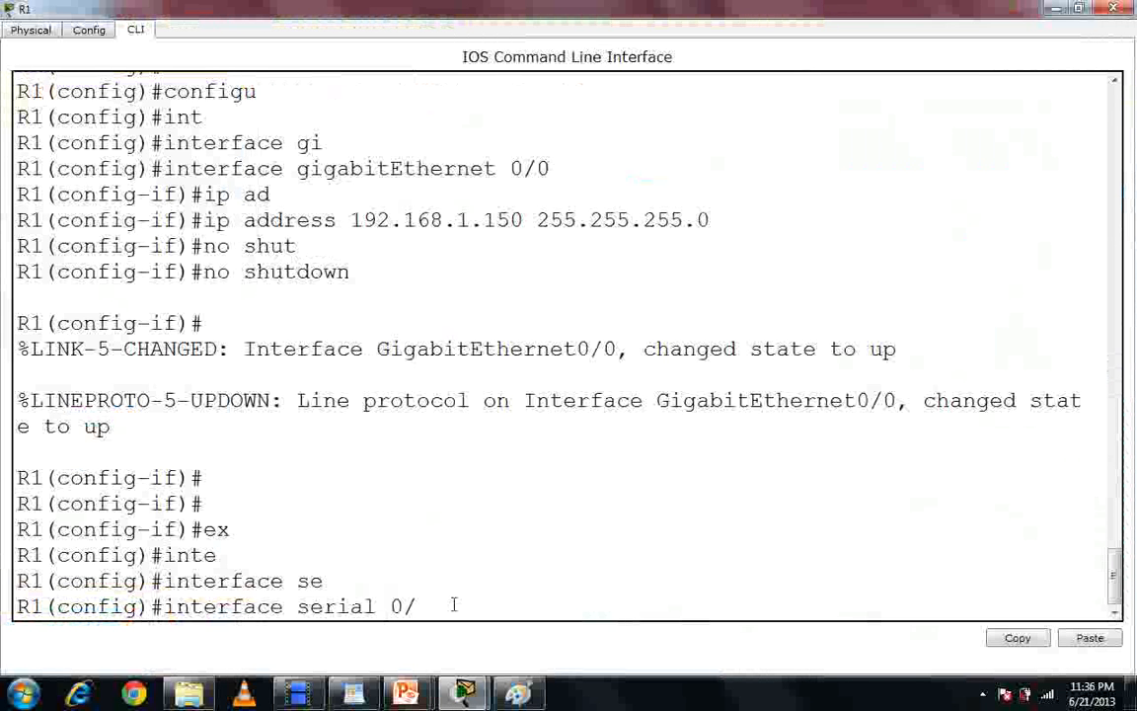
type("0/0")
key("Return")
Assign the IP address 10.0.0.1 with subnet mask 255.0.0.0 to R1's serial 0/0/0 interface
type("i")
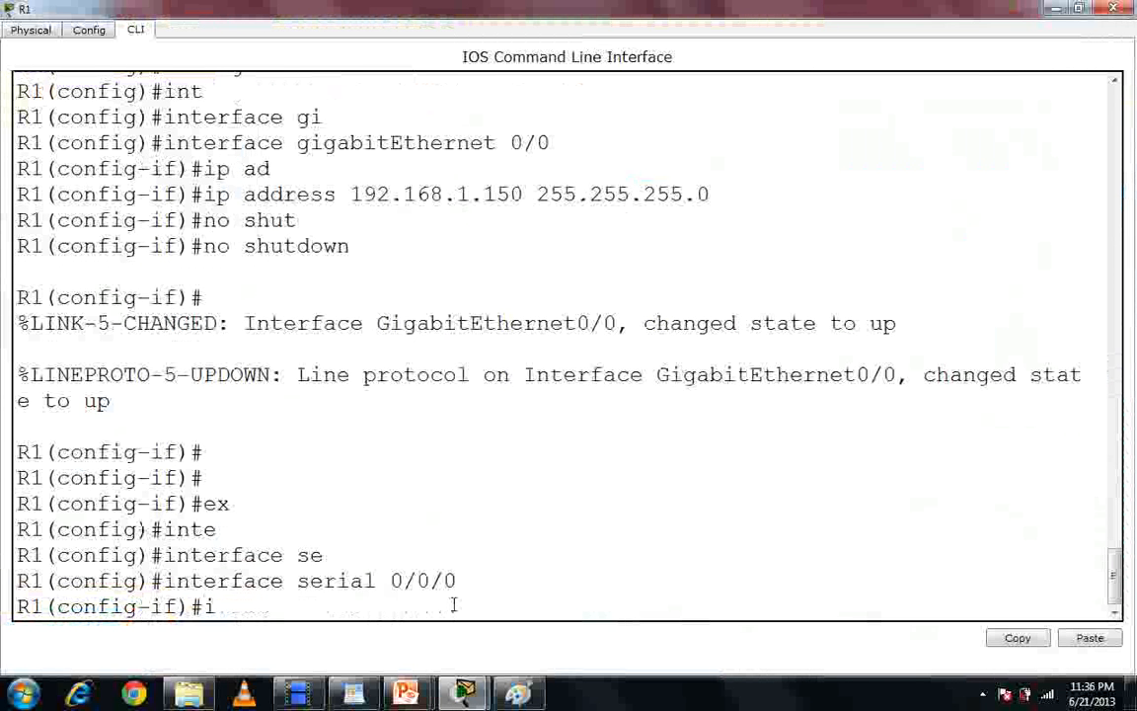
type("p add")
key("Tab")
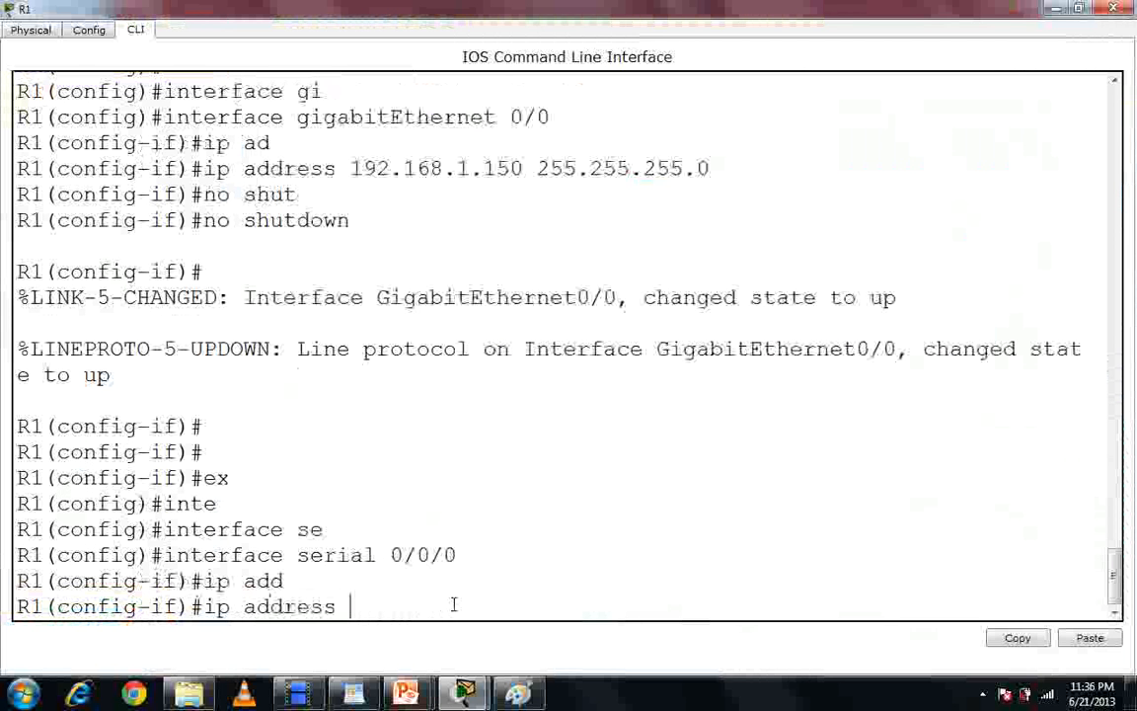
type("10.0.0.")
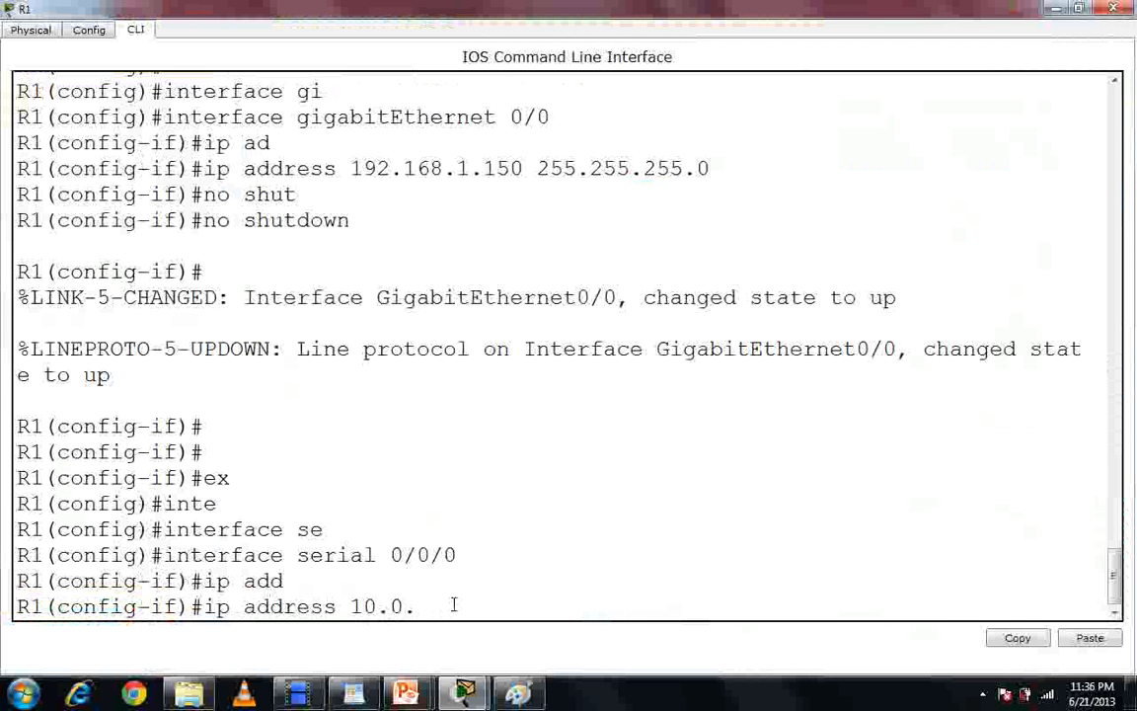
type("1 255.0.0.0")
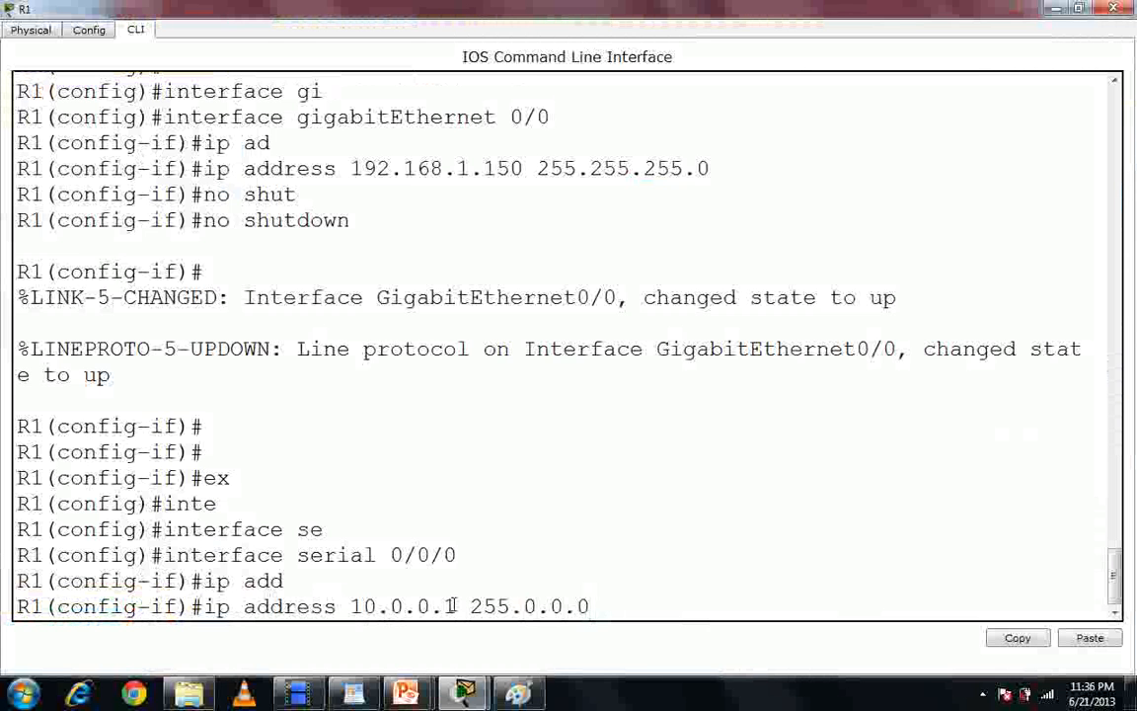
key("Return")
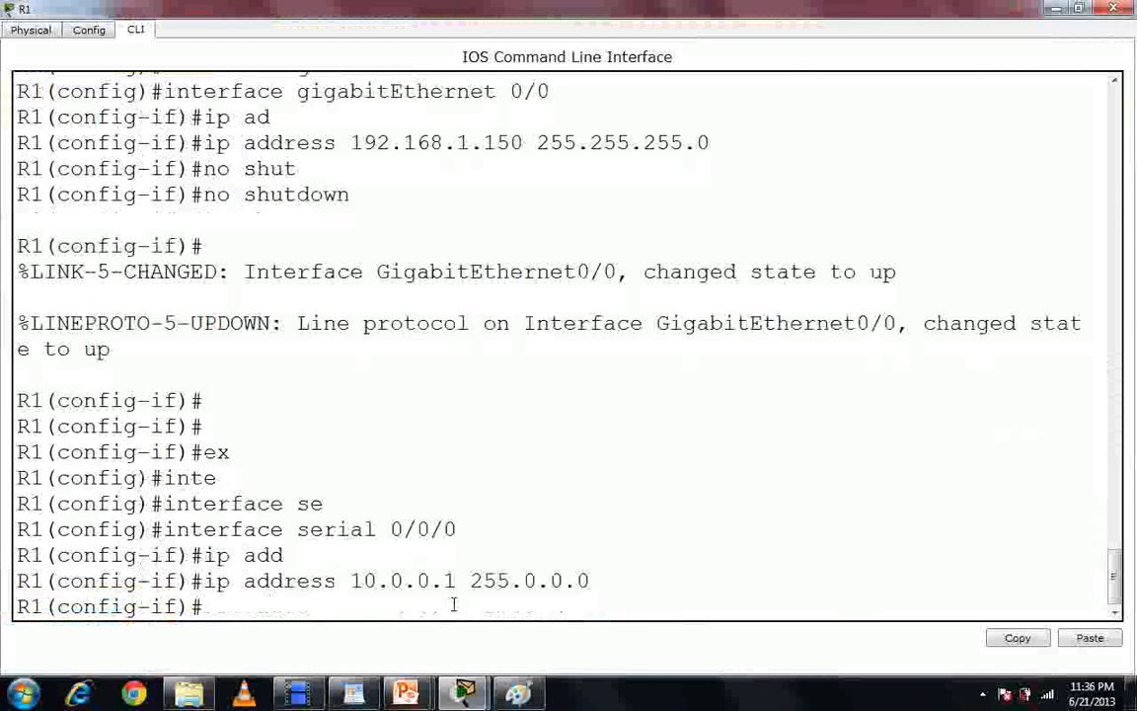
Enable R1's serial 0/0/0 interface with the no shutdown command and check the topology behind the CLI window
type("no sh")
key("Tab")
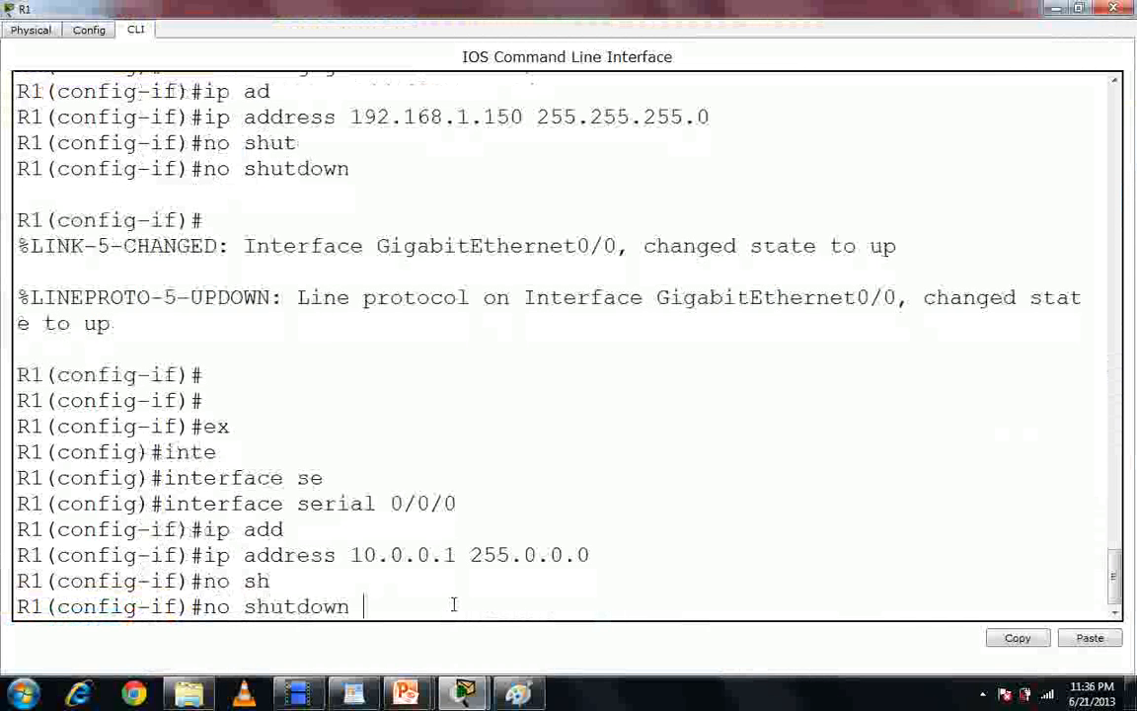
key("Return")
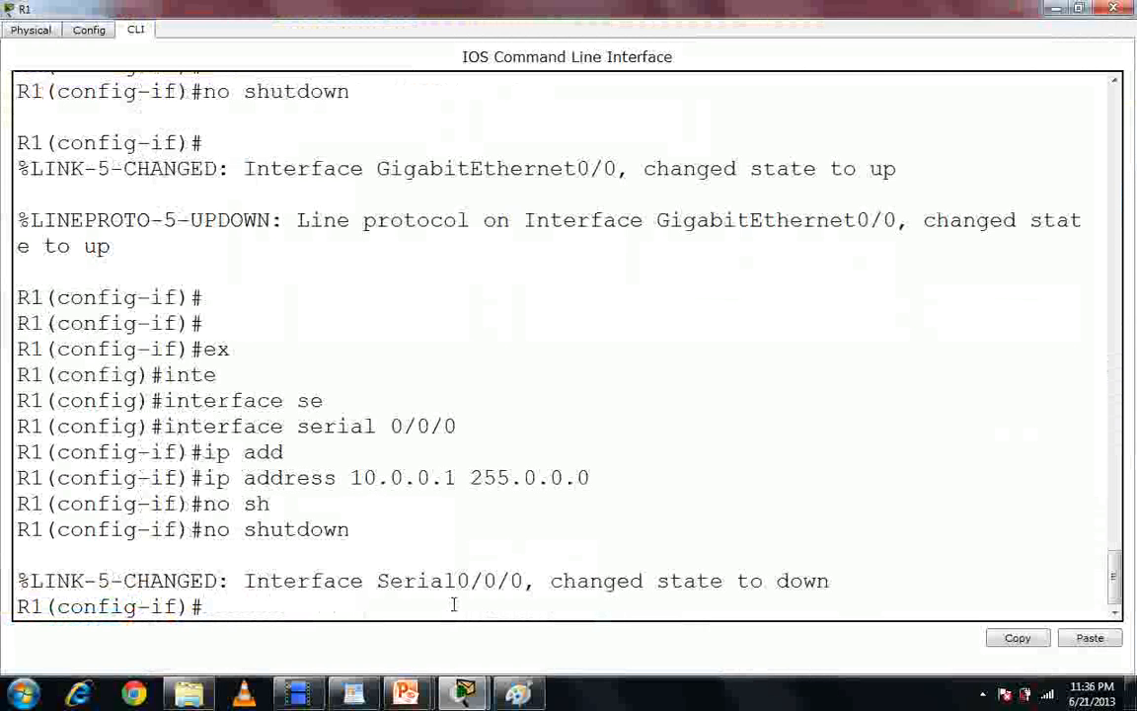
left_click_drag(370, 8, 456, 191)
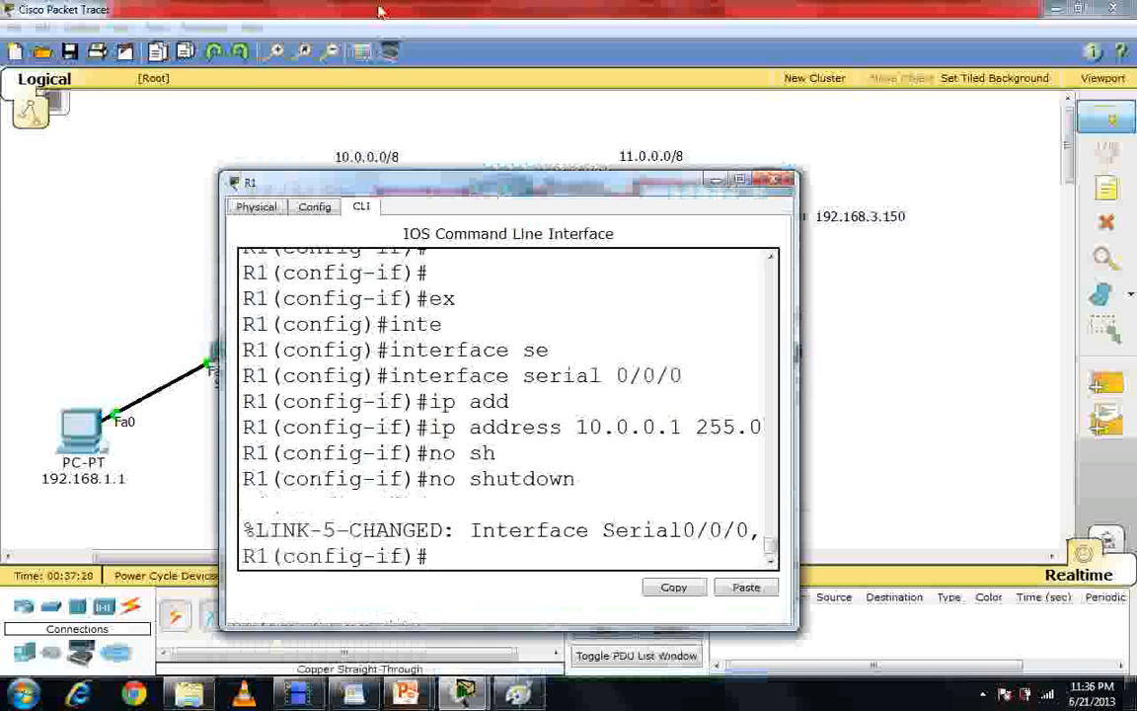
left_click_drag(380, 9, 378, 8)
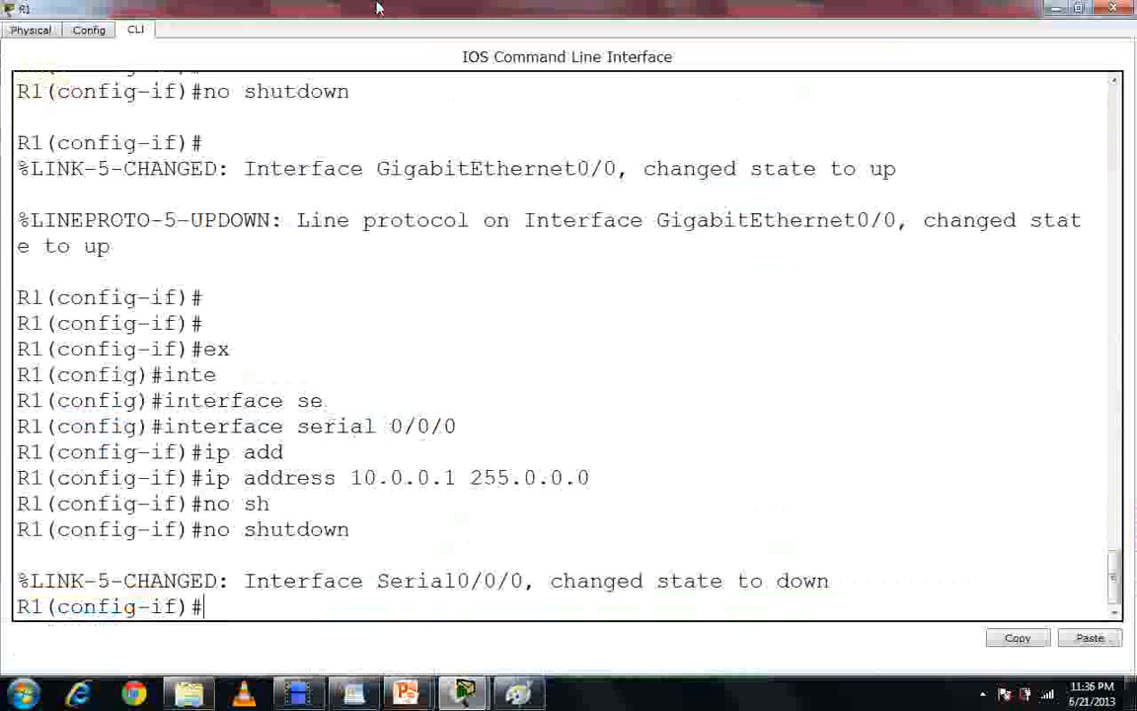
Set the clock rate of R1's serial 0/0/0 interface to 64000
type("cl")
key("Tab")
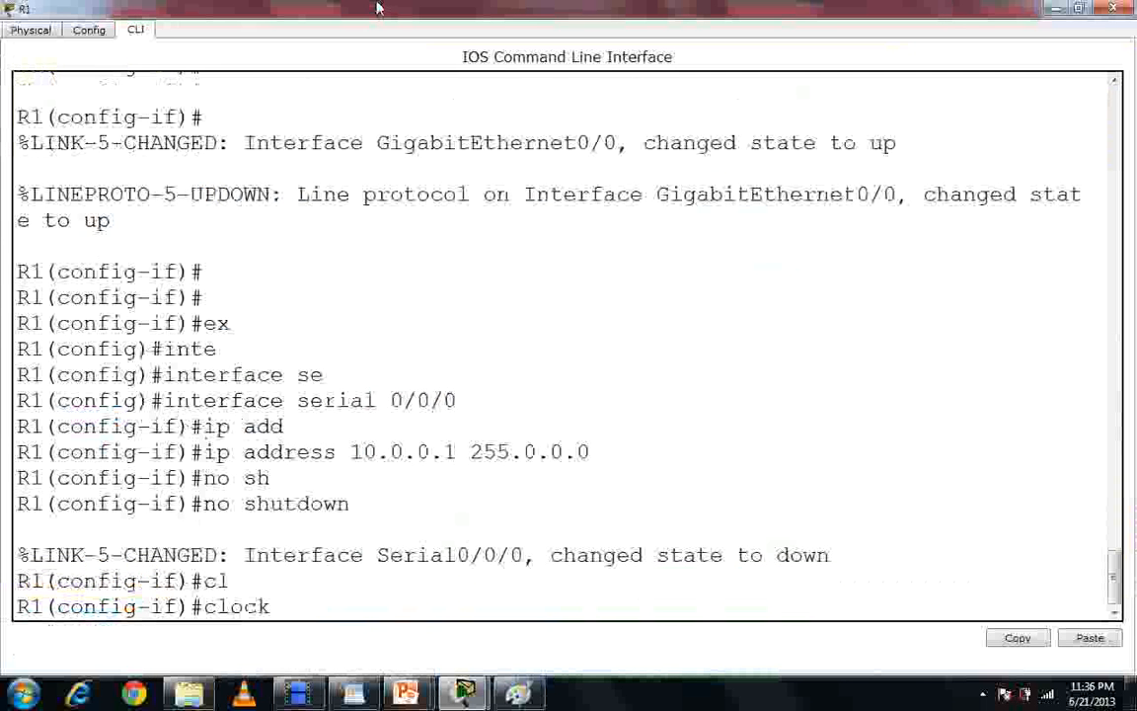
type("r")
key("Tab")
type("64")
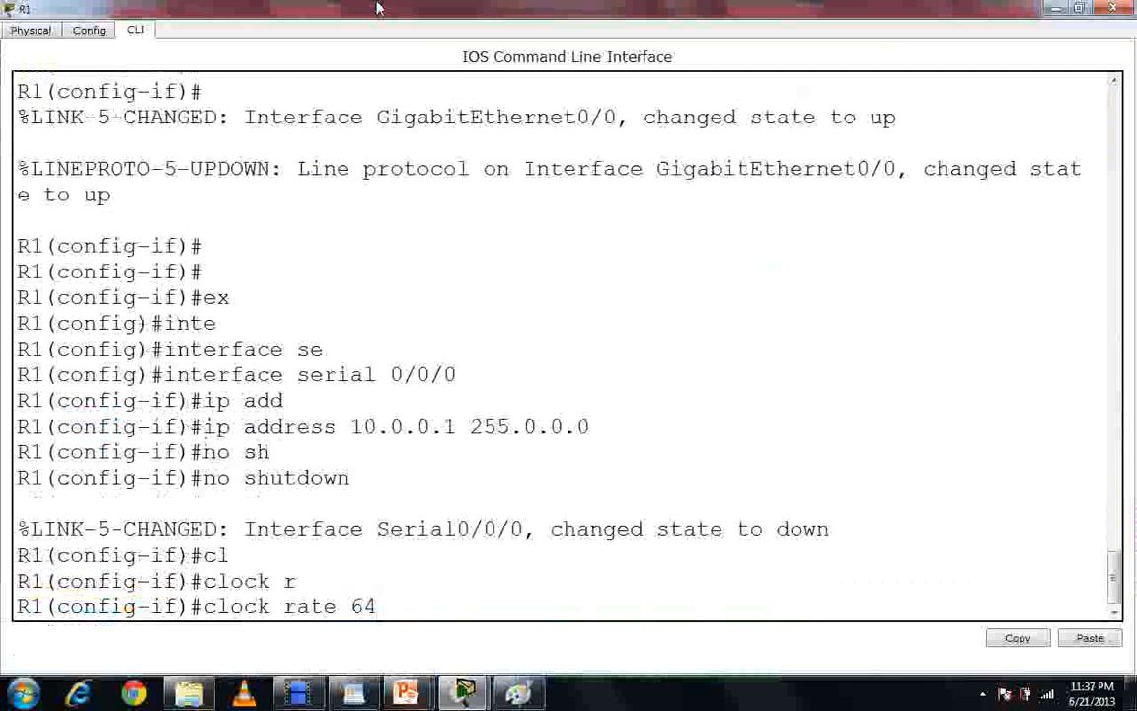
type("000")
key("Return")
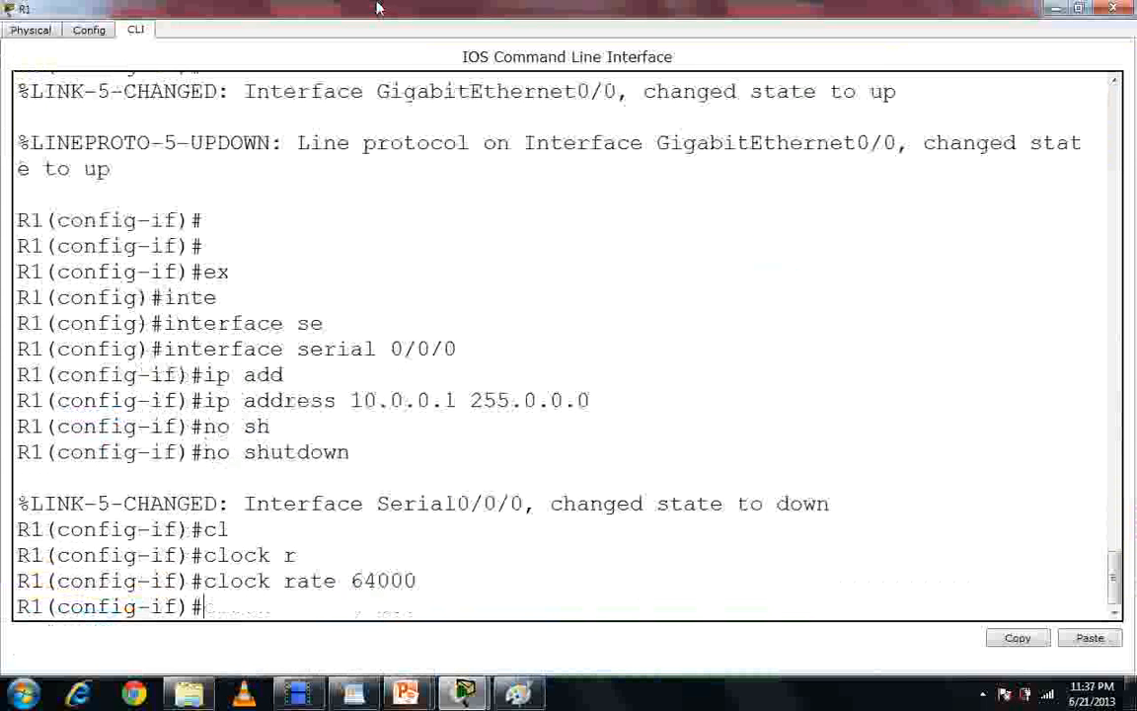
Set the bandwidth of R1's serial 0/0/0 interface to 64
type("n")
key("BackSpace")
type("ban")
key("Tab")
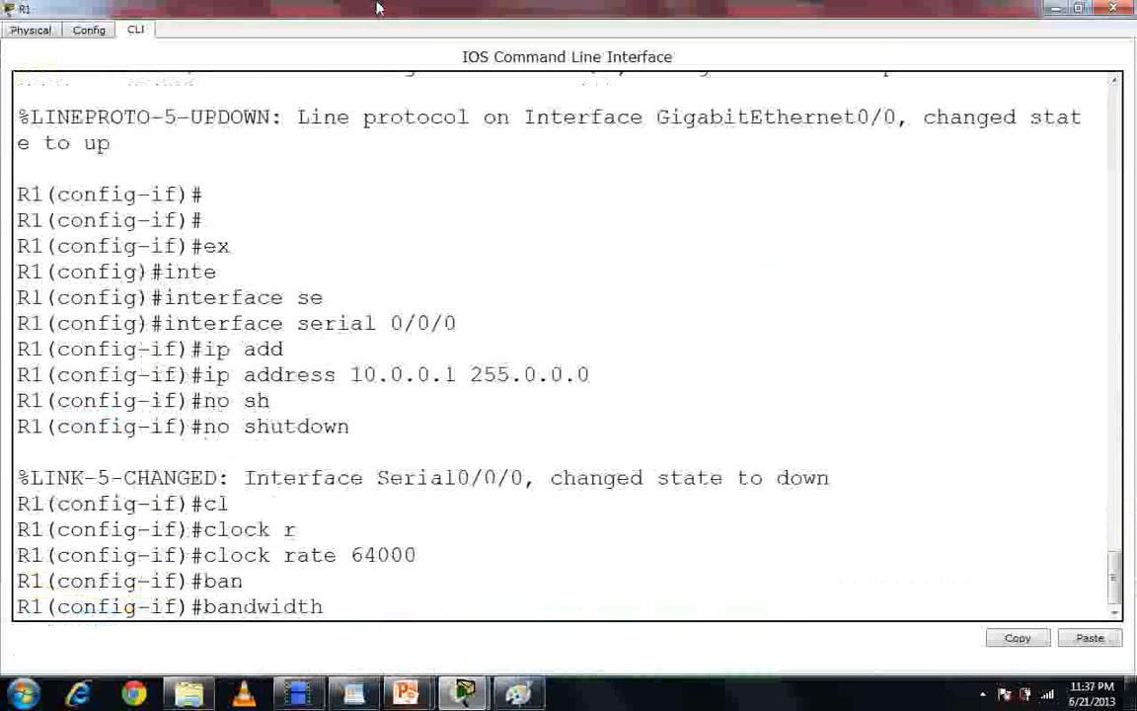
type("64")
key("Return")
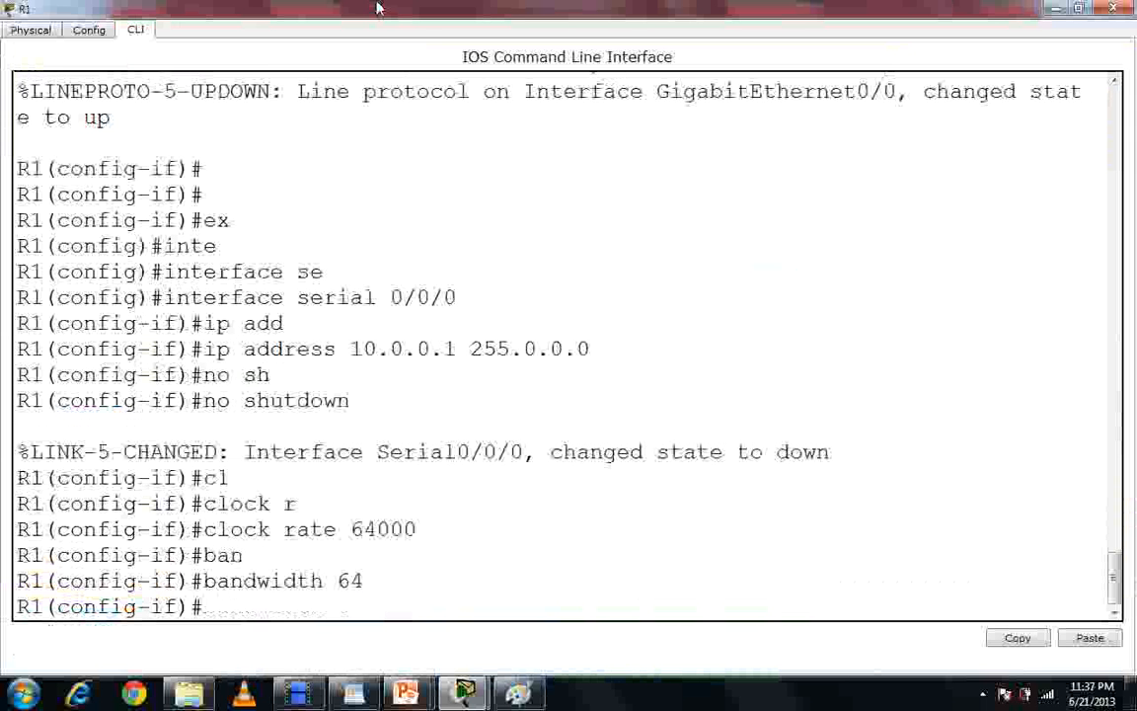
Exit R1's serial interface configuration mode and close the R1 window
type("ex")
key("Tab")
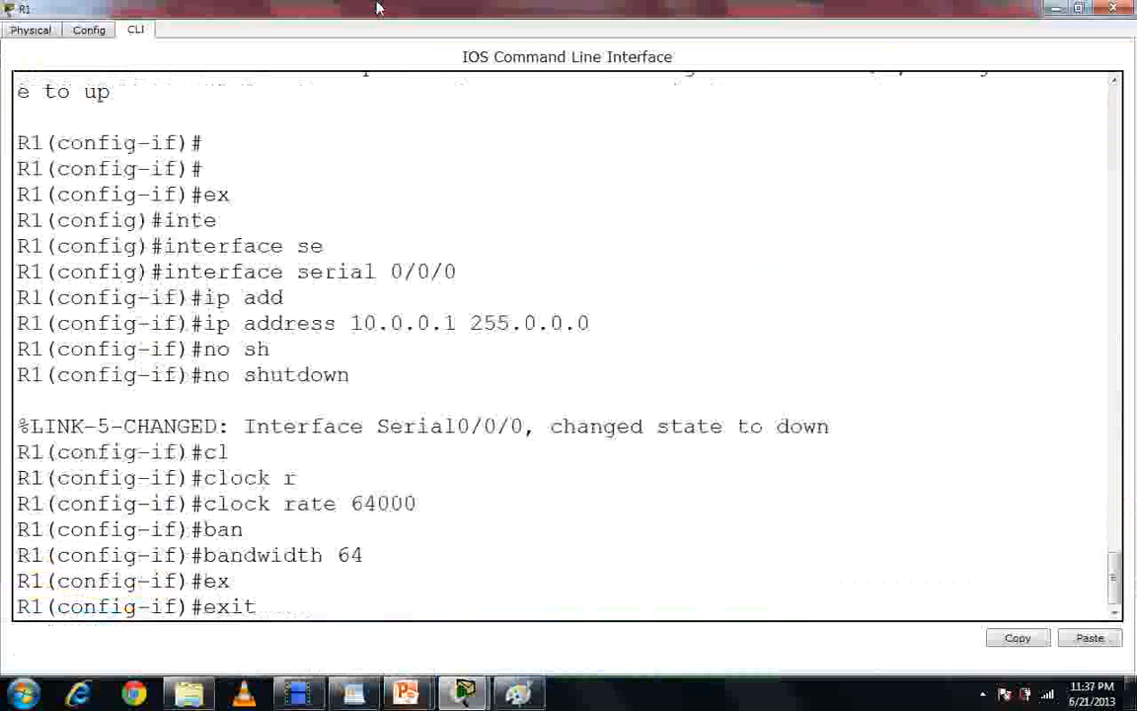
key("Return")
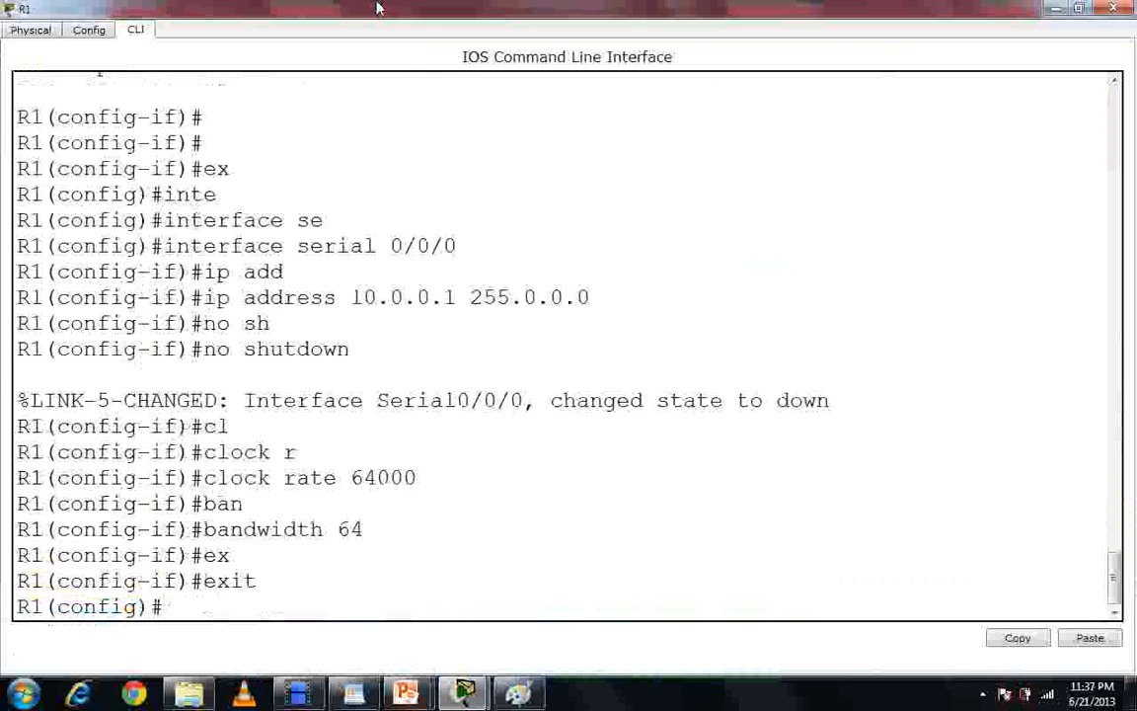
left_click(1125, 8)
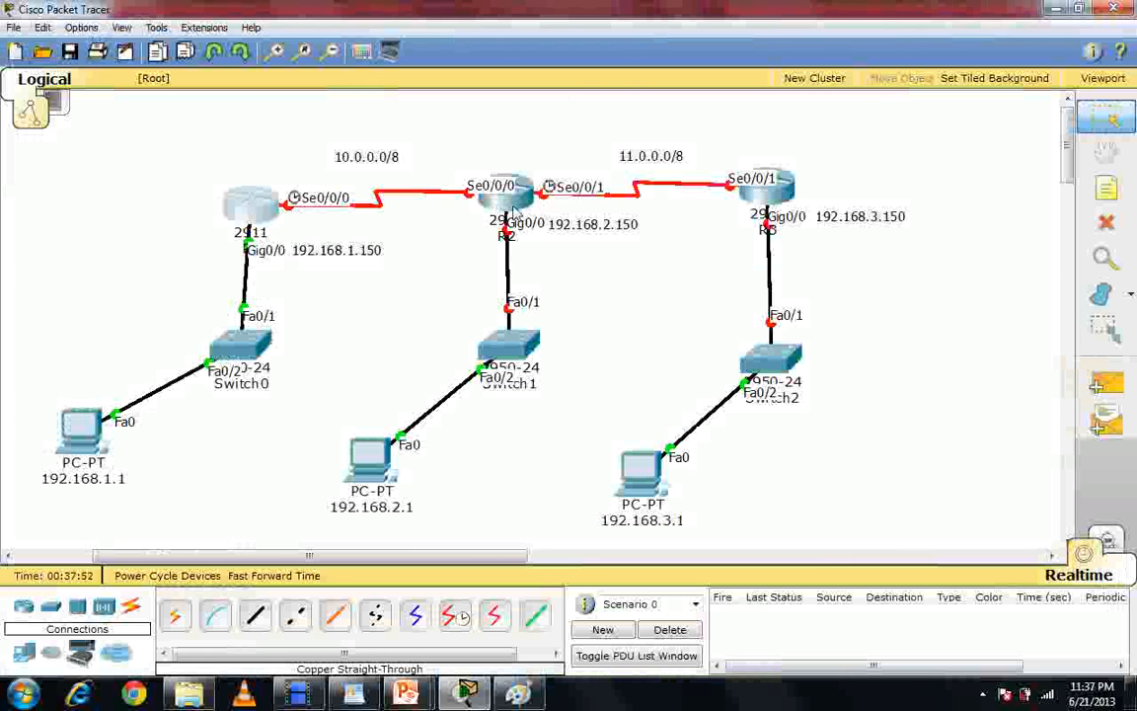
Open router R2's command line interface, maximize its window and bring up the Router prompt
mouse_move(514, 210)
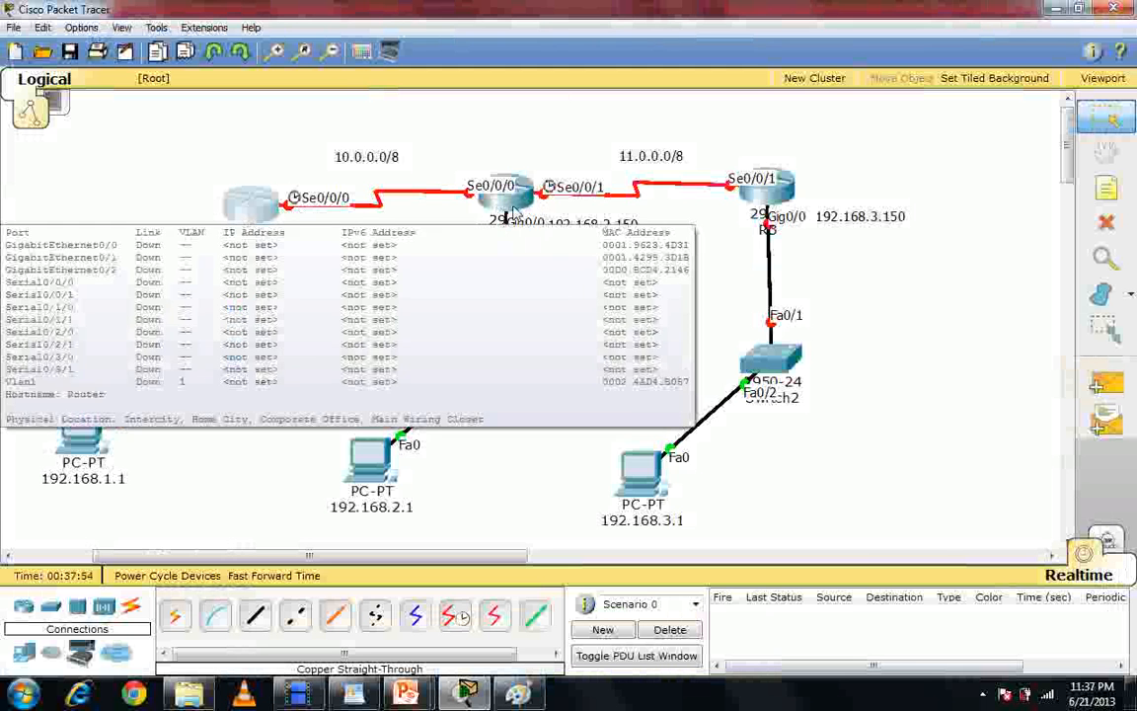
left_click(505, 195)
left_click(422, 162)
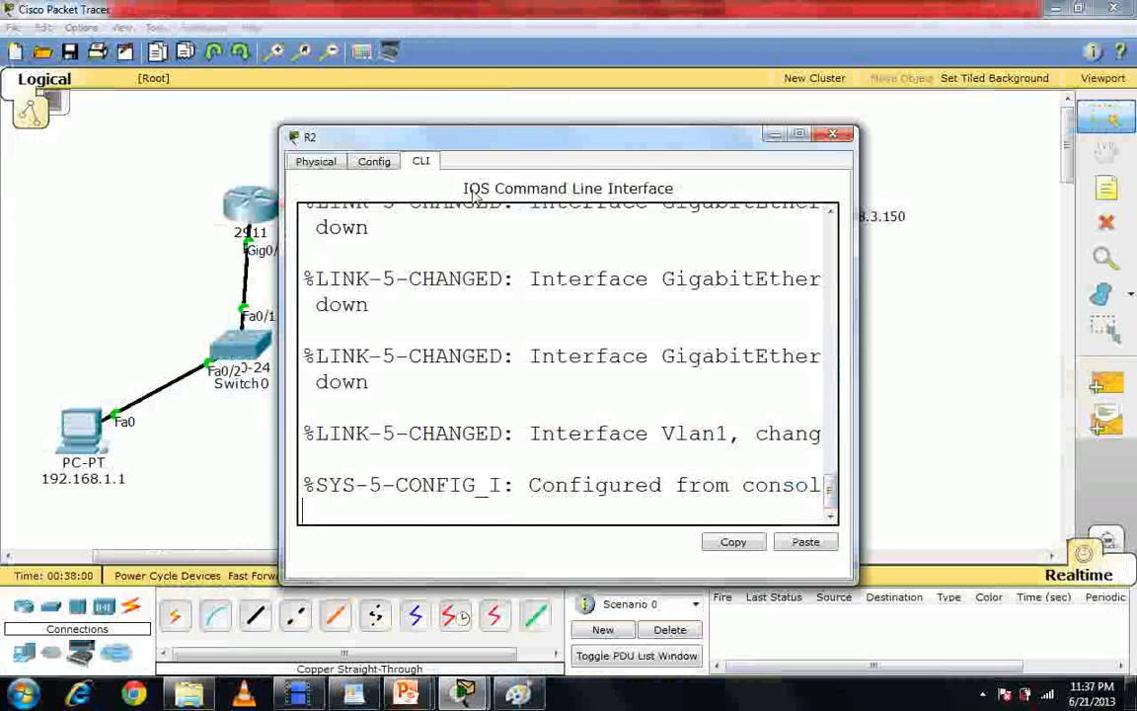
double_click(462, 137)
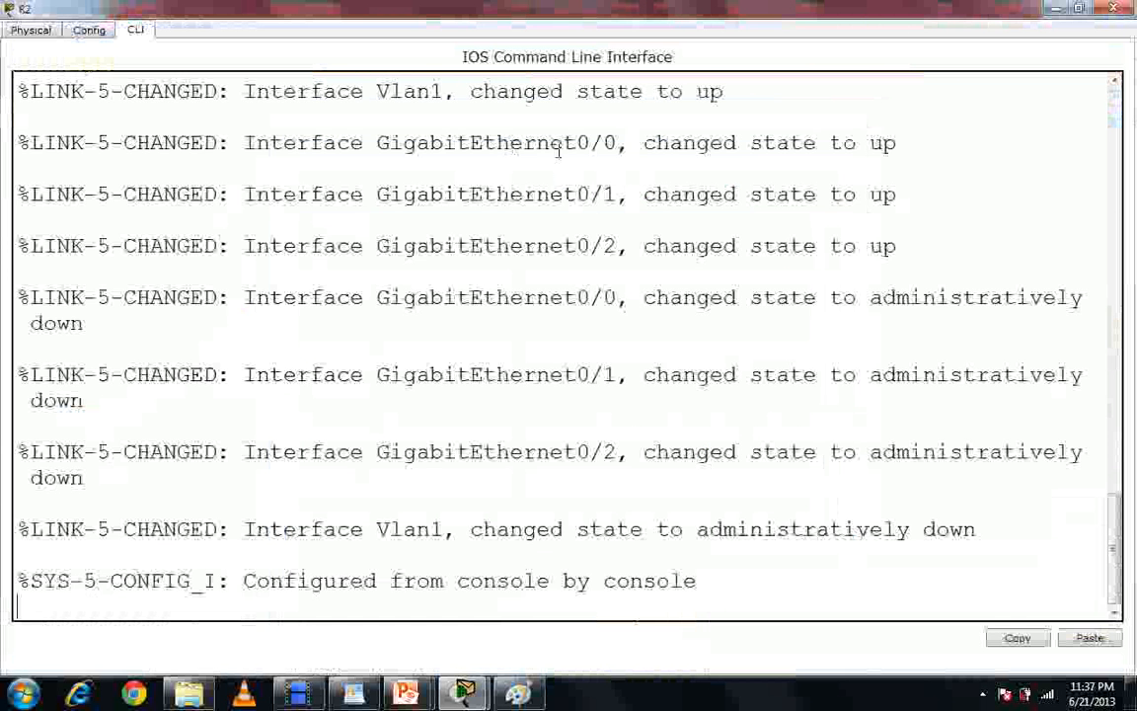
key("Return")
key("Return")
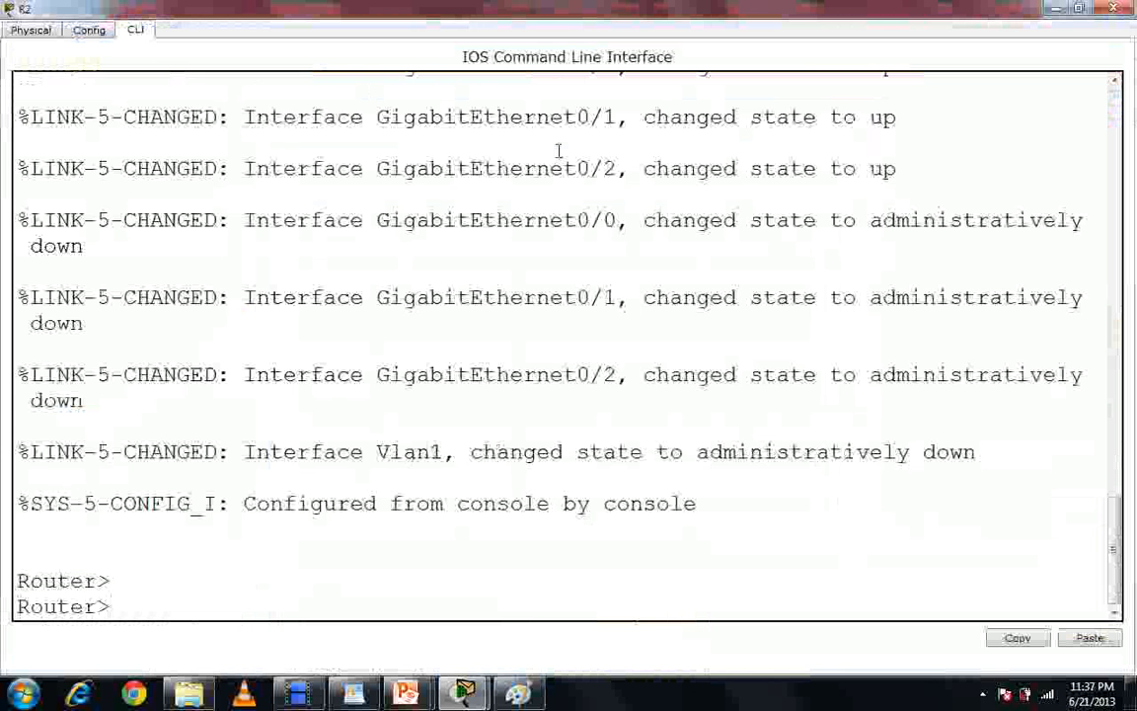
Enter privileged mode on R2 with en and global configuration mode with config t
type("en")
key("Return")
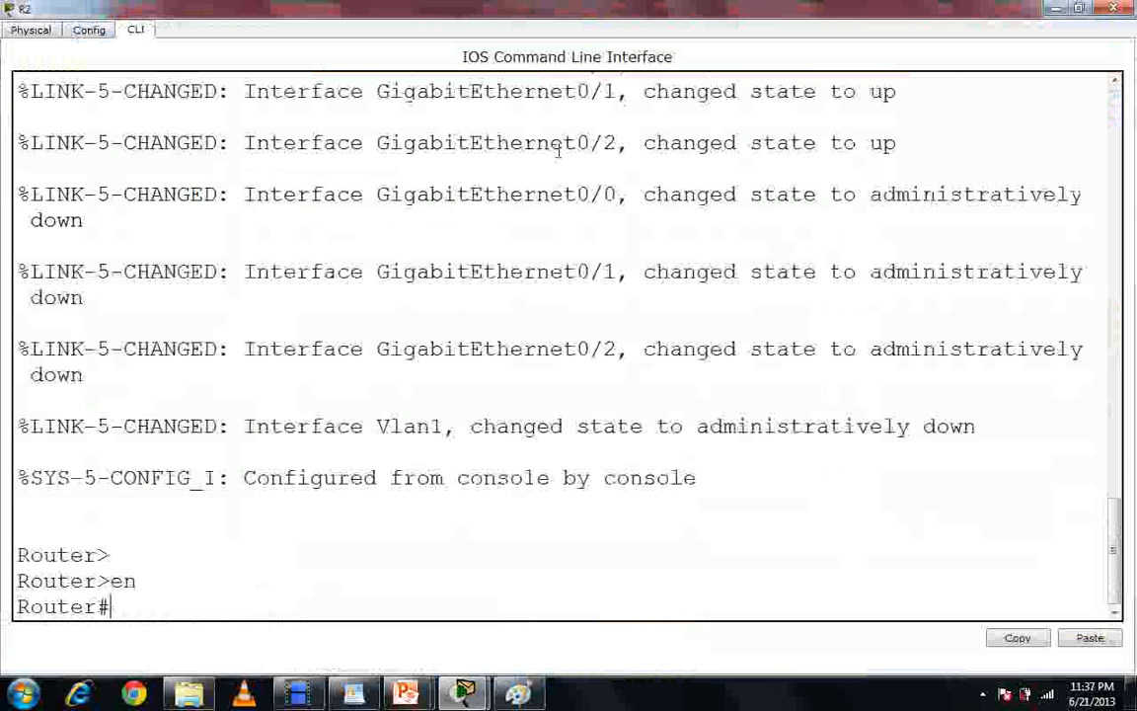
type("config t")
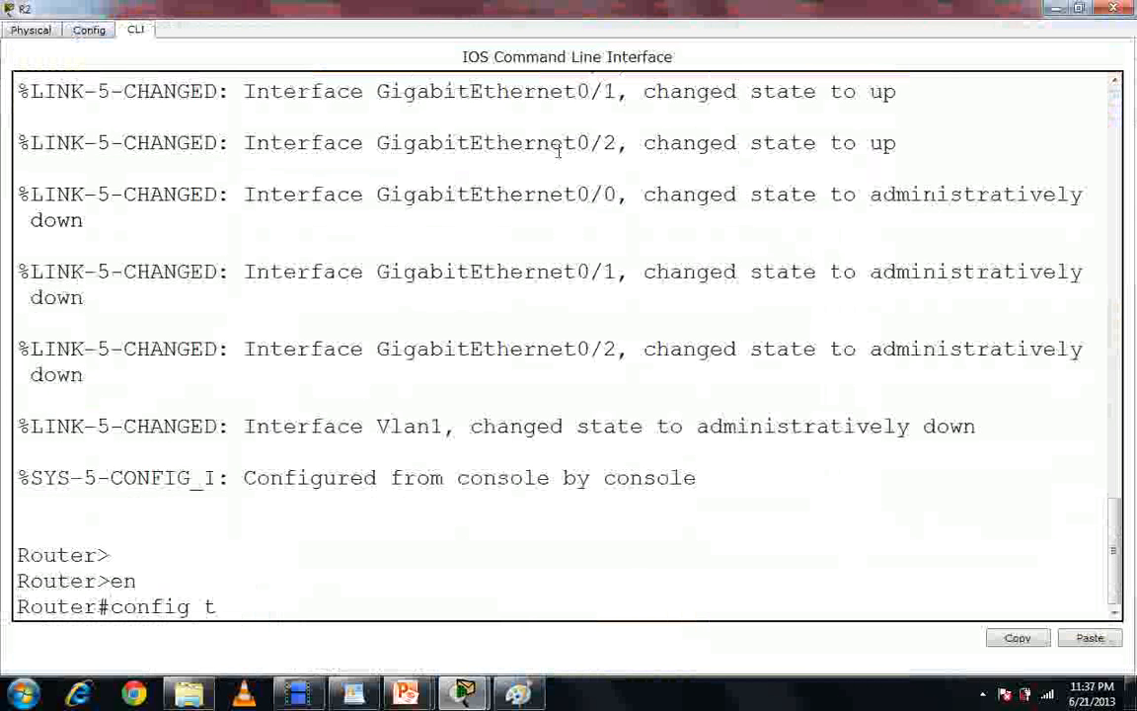
key("Return")
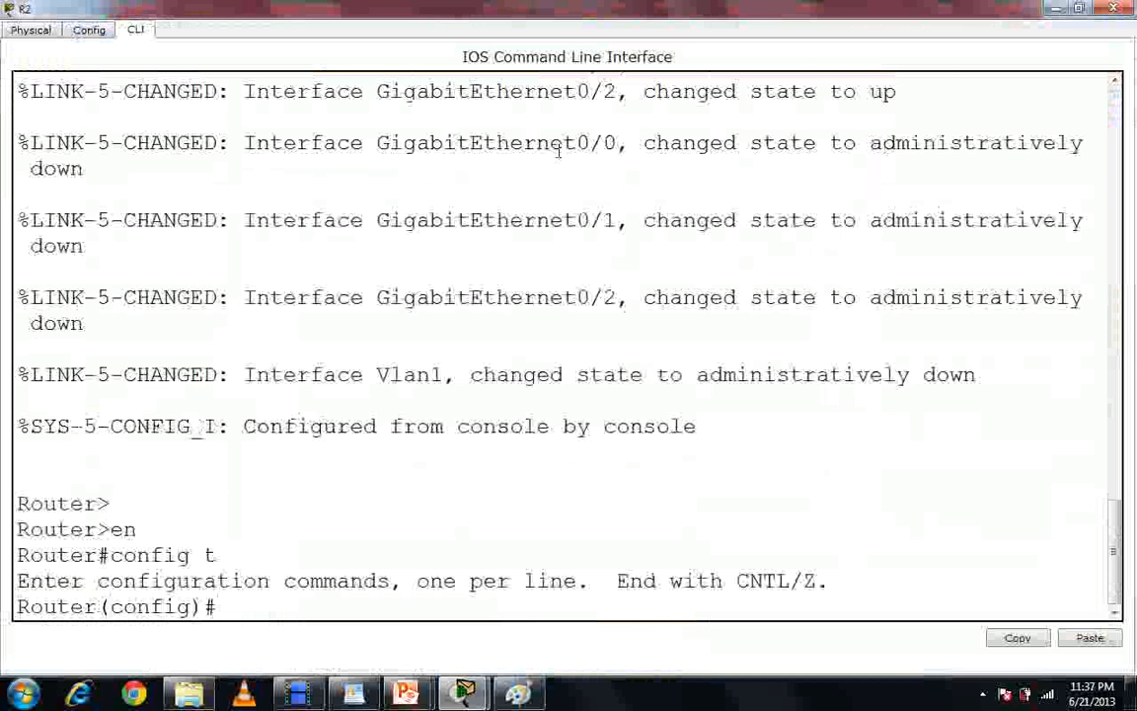
Set the second router's hostname to R2, discarding the mistakenly started interface command
type("int")
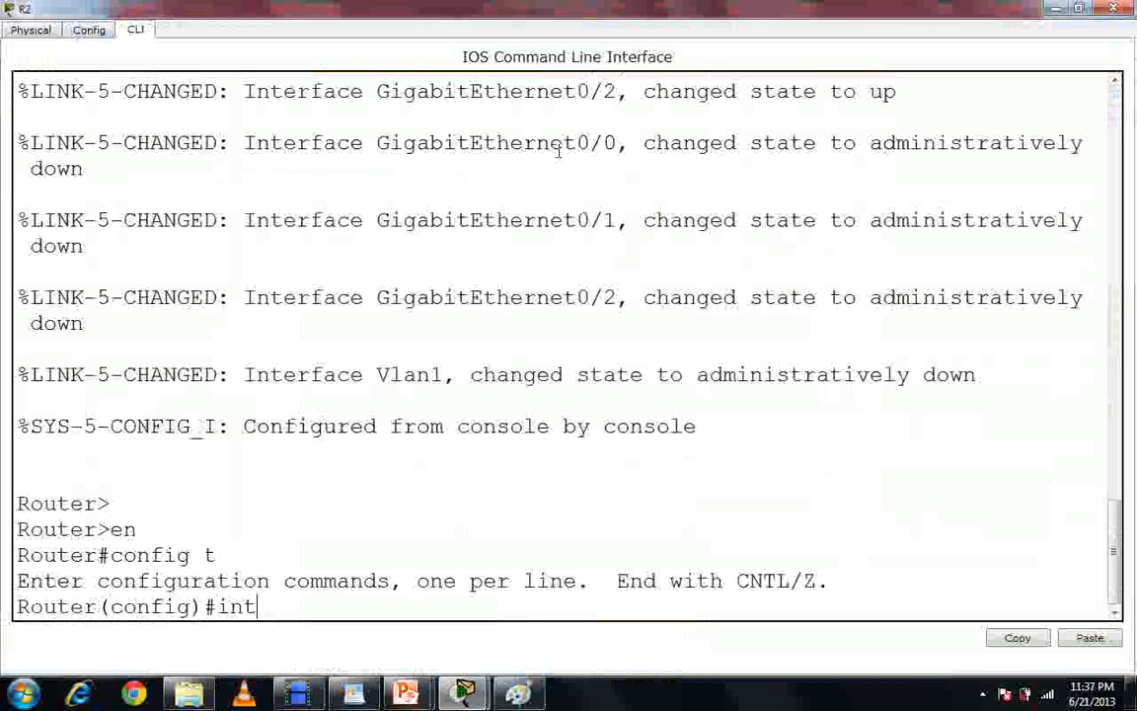
key("BackSpace")
key("BackSpace")
key("BackSpace")
type("hos")
key("Tab")
type("r")
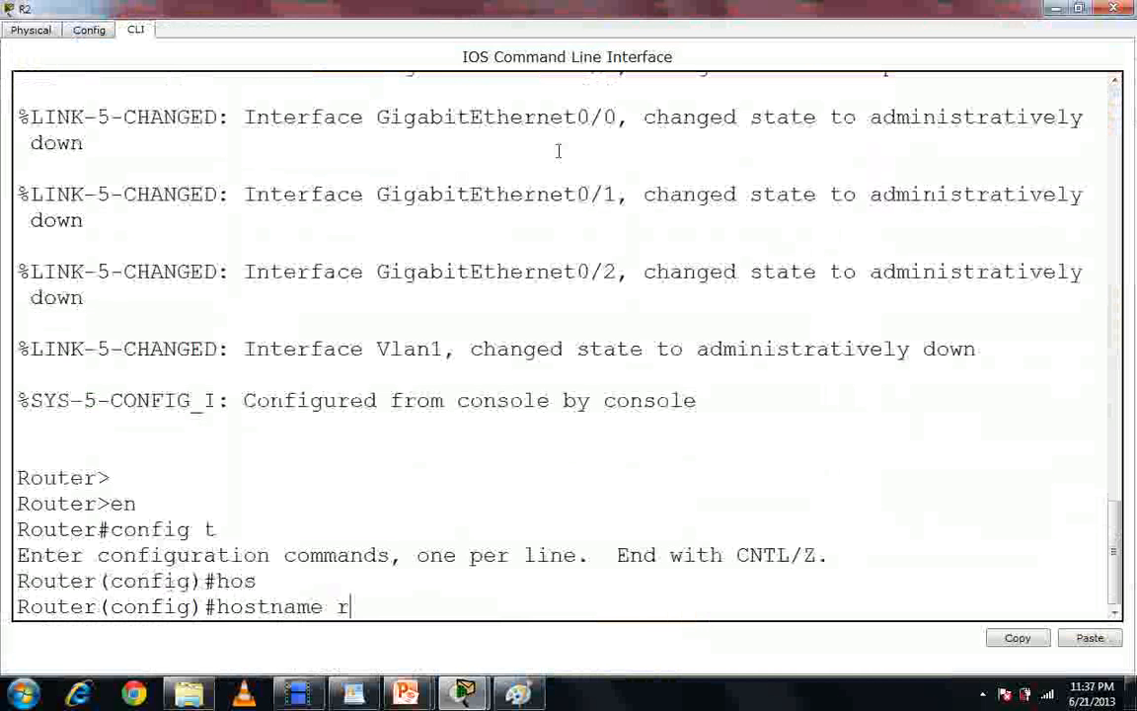
key("BackSpace")
type("R2")
key("Return")
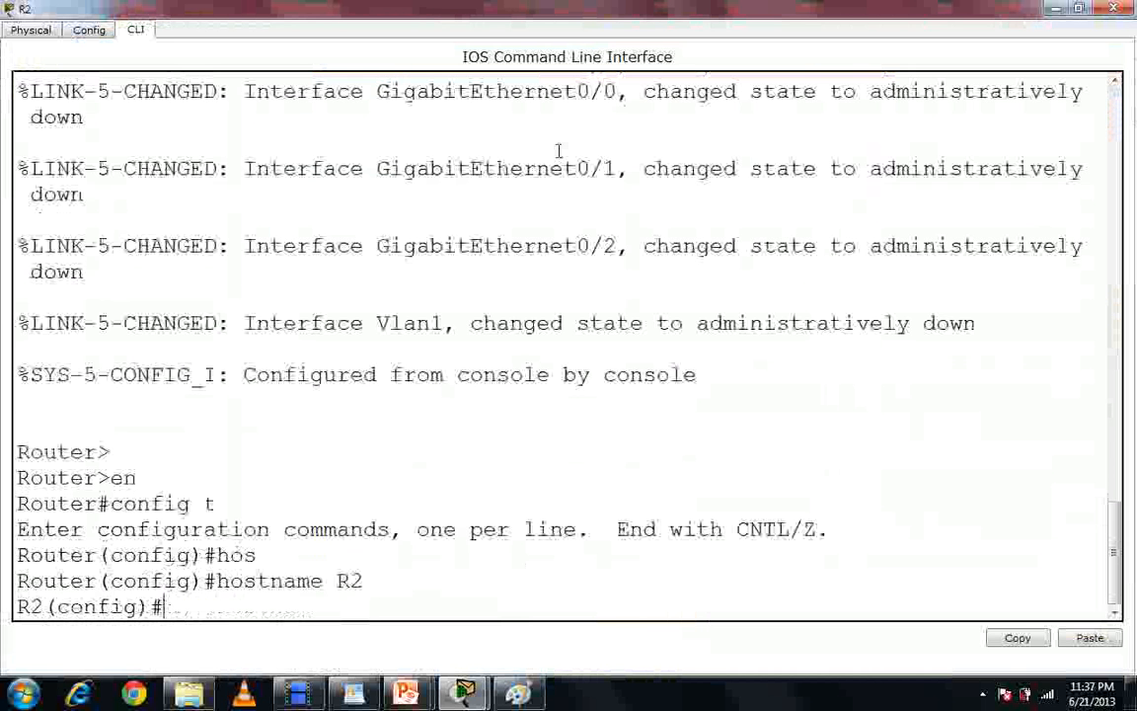
Enter configuration mode for R2's gigabitEthernet 0/0 interface, checking the port name in the topology
type("int")
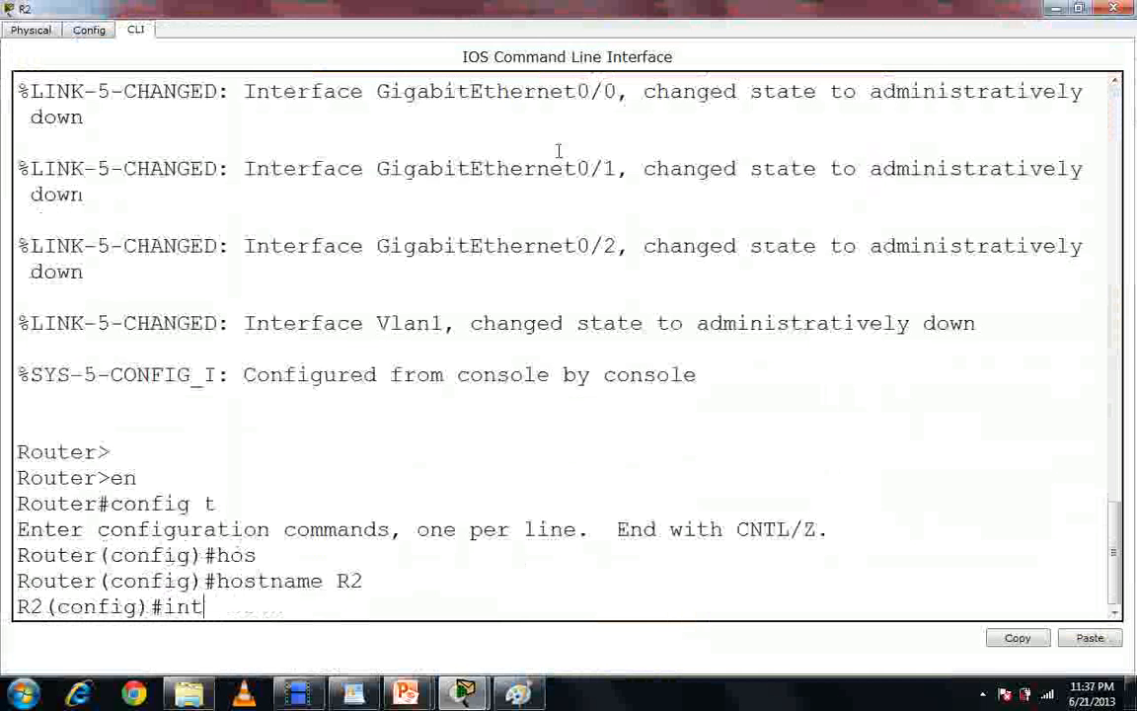
key("Tab")
type("gi")
key("Tab")
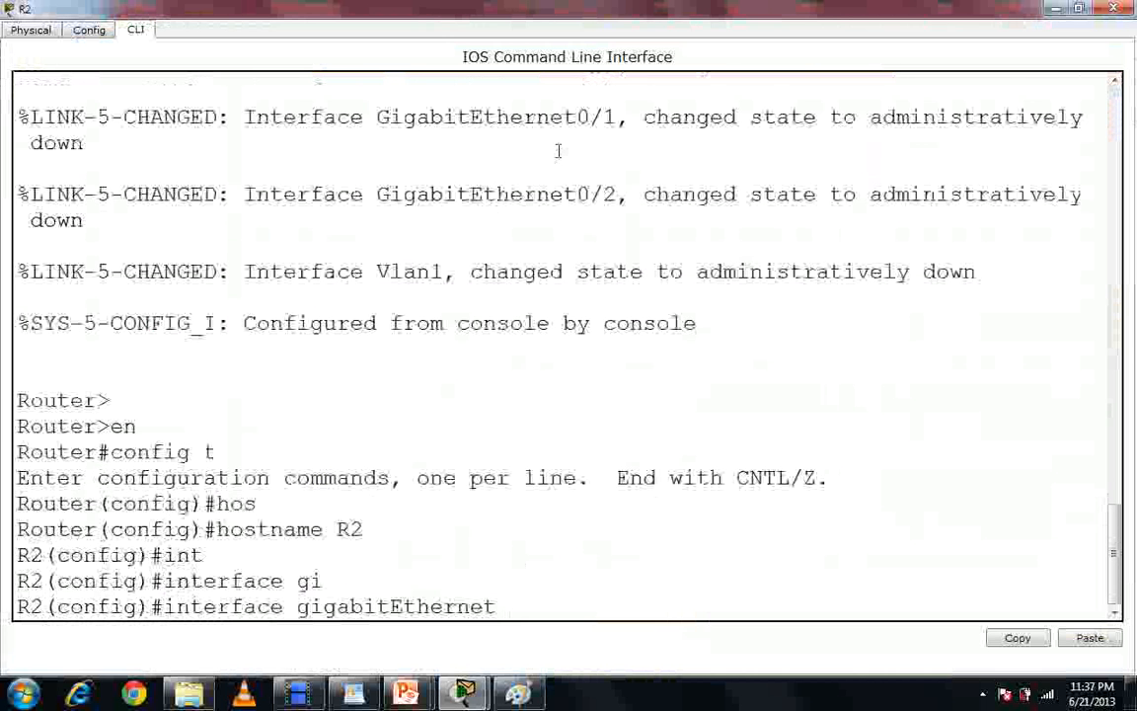
left_click_drag(553, 7, 605, 8)
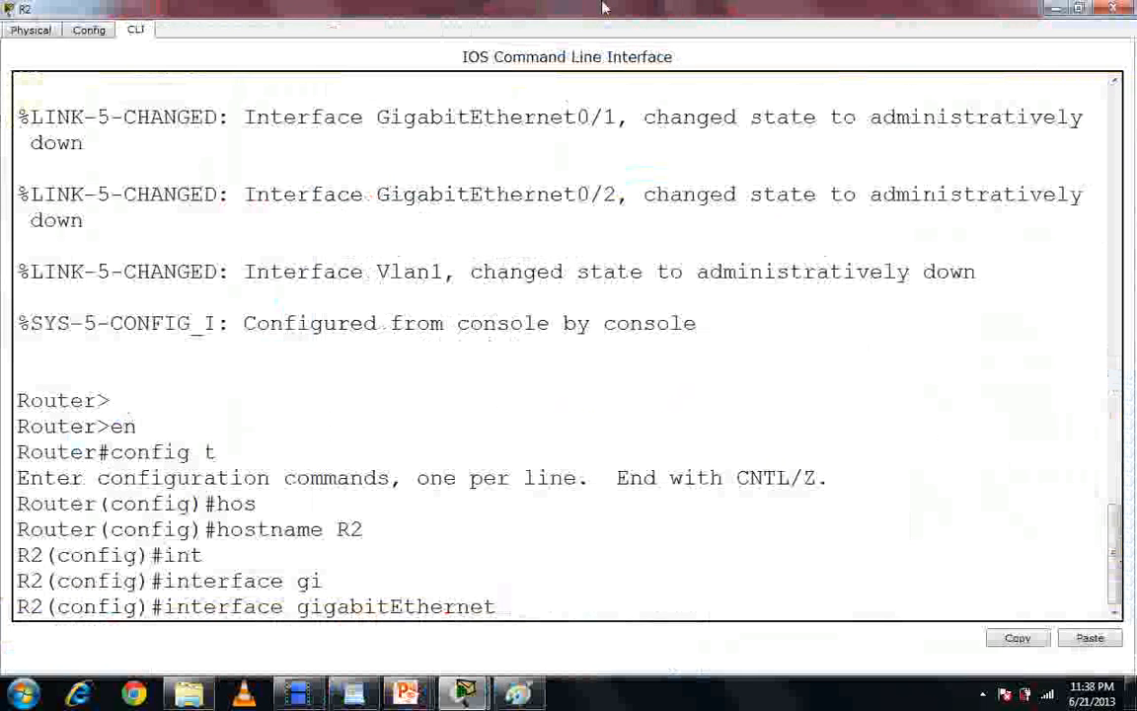
type("0/0")
key("Return")
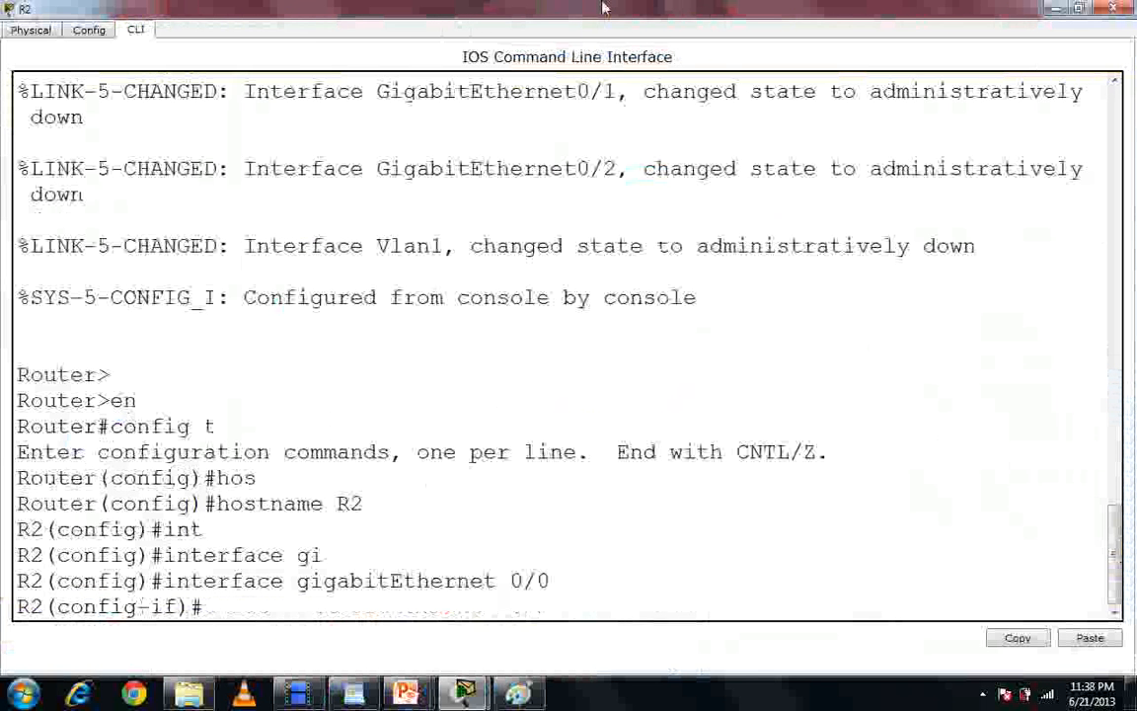
Assign the IP address 192.168.2.150 with subnet mask 255.255.255.0 to R2's gigabitEthernet 0/0 interface
type("ip add")
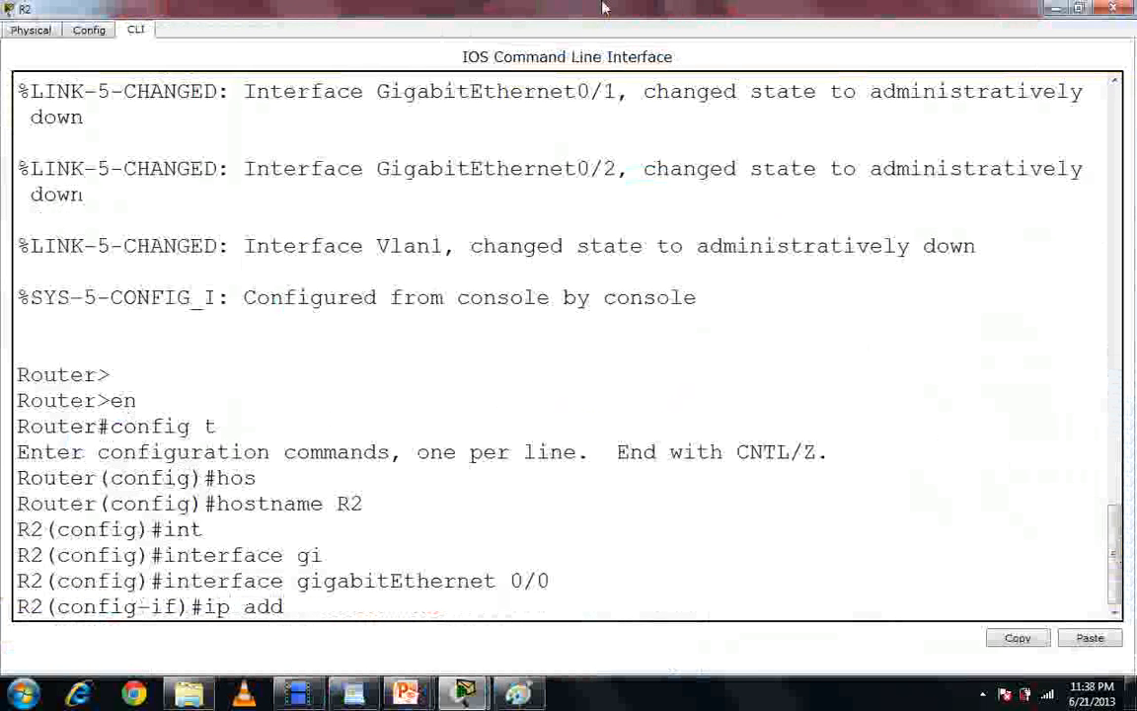
key("Tab")
type("192.")
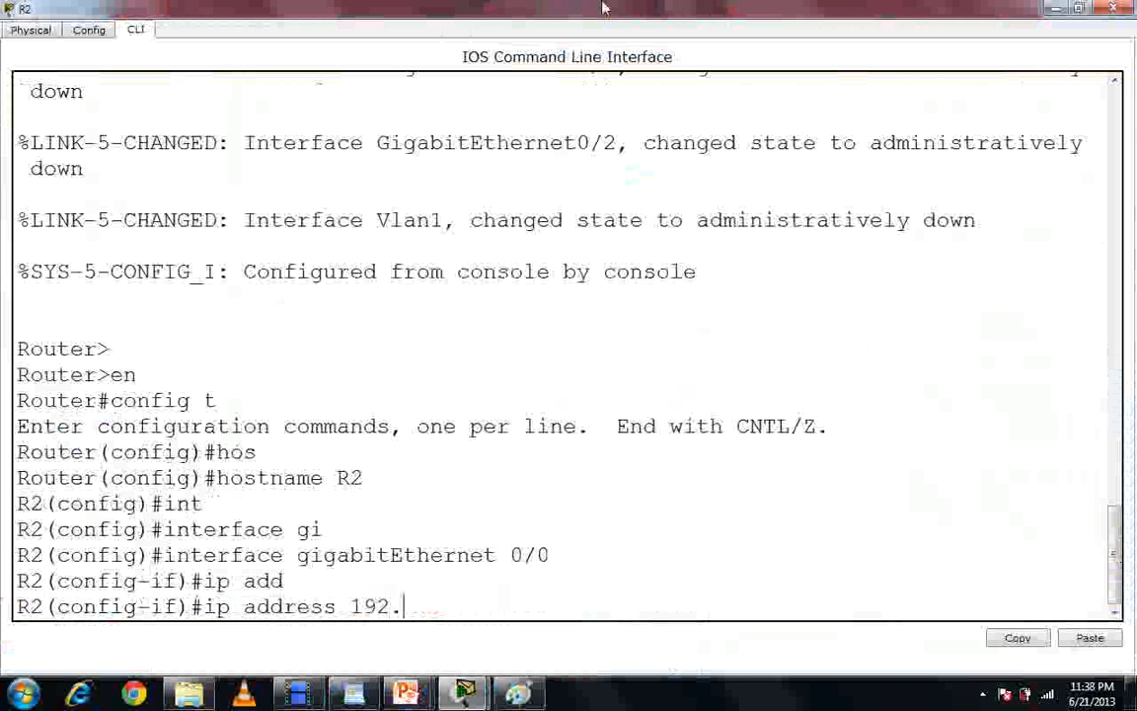
type("168.2.")
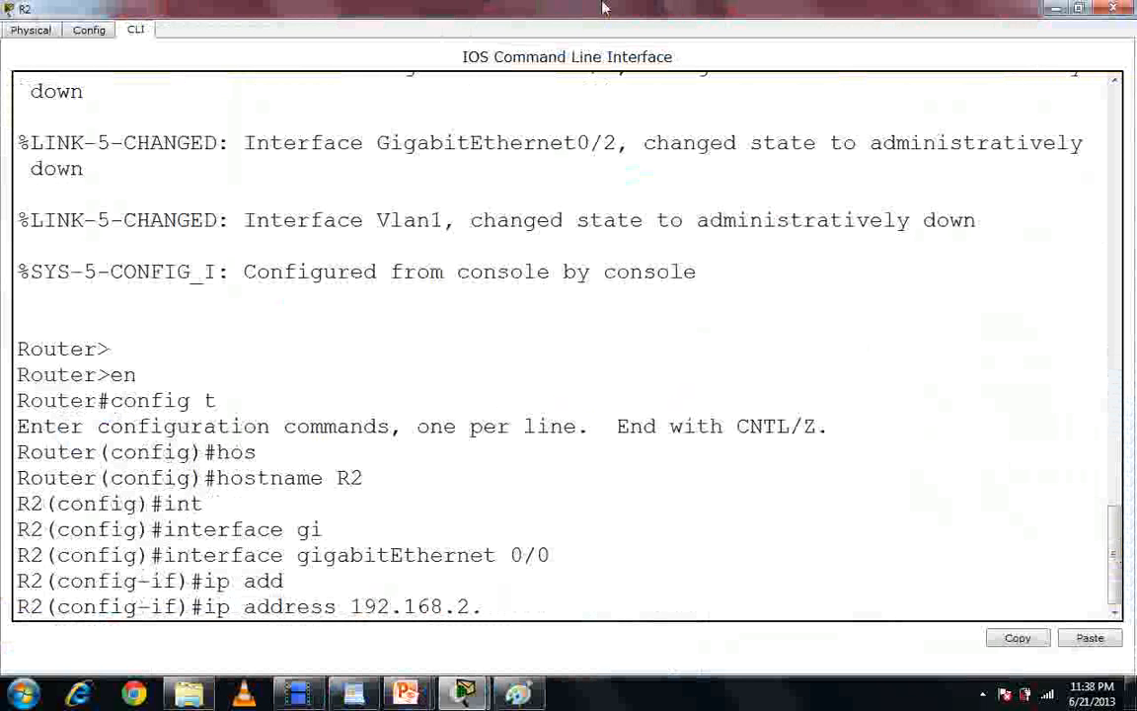
type("150 ")
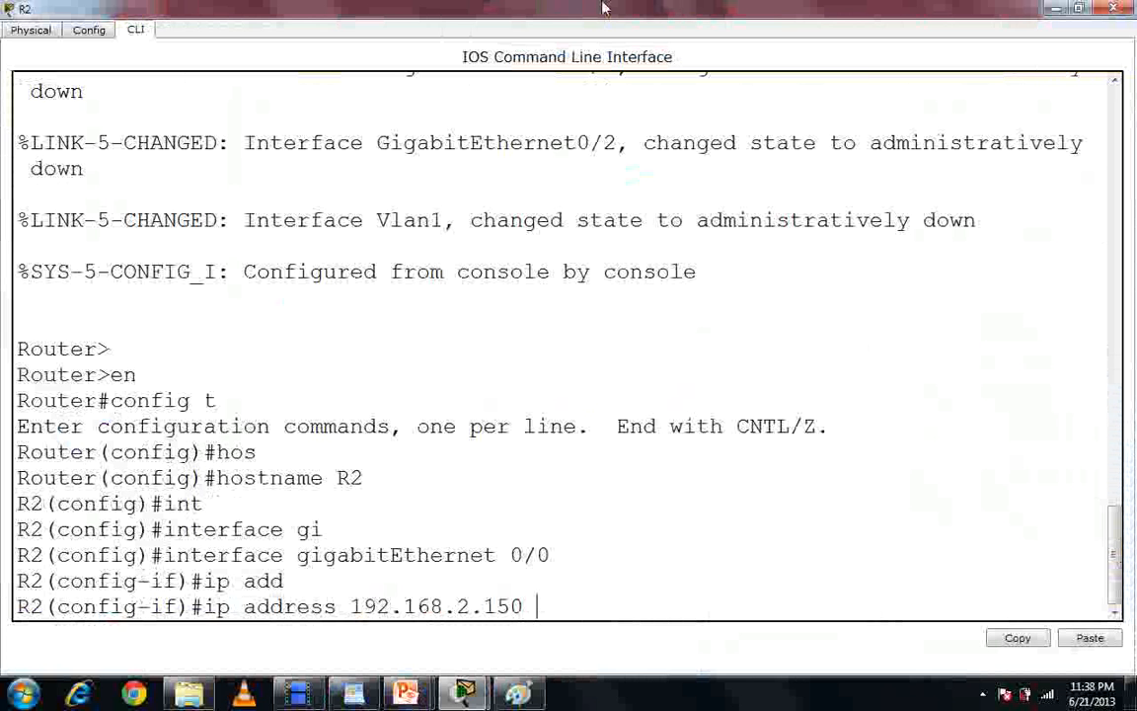
type("255.25")
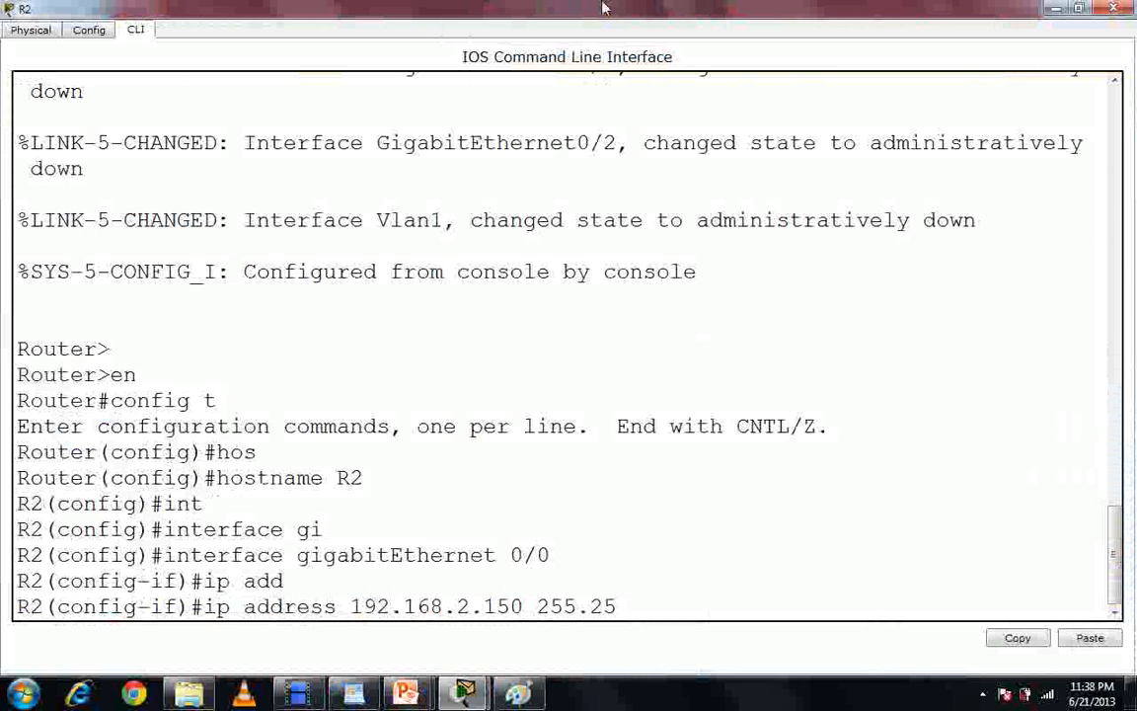
type("5.255.")
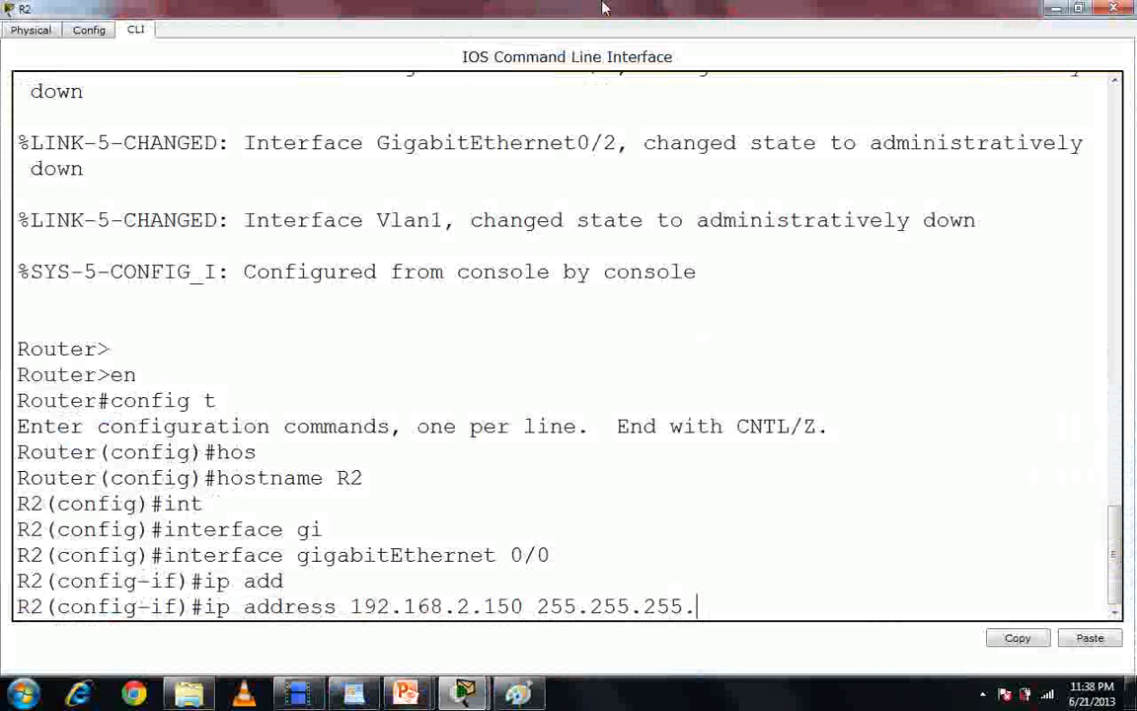
type("0")
key("Return")
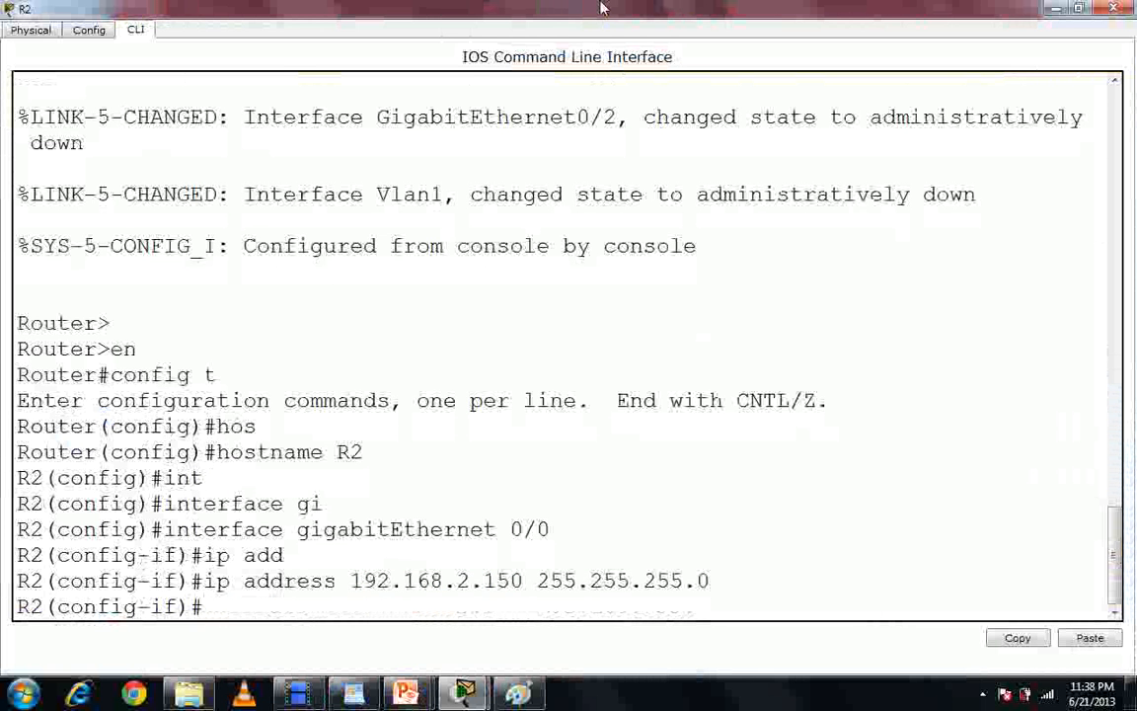
Enable R2's gigabitEthernet 0/0 interface with no shutdown, discarding the mistakenly started shut command
type("shut")
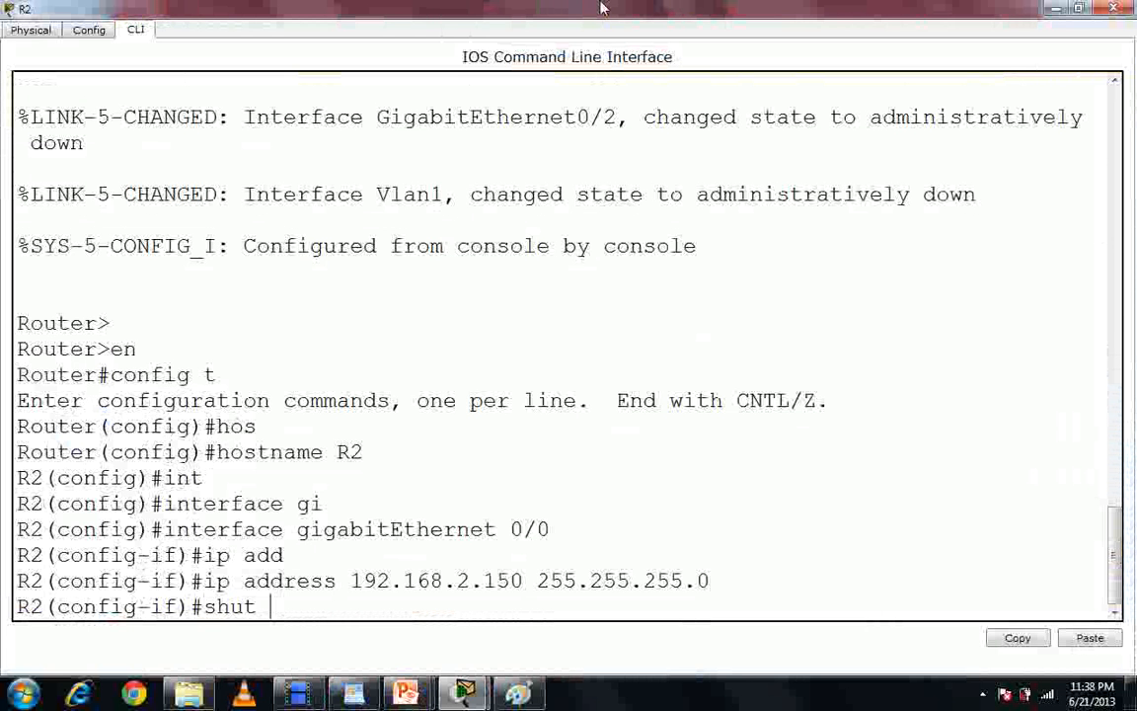
key("BackSpace")
key("BackSpace")
key("BackSpace")
key("BackSpace")
key("BackSpace")
type("no sh")
key("Tab")
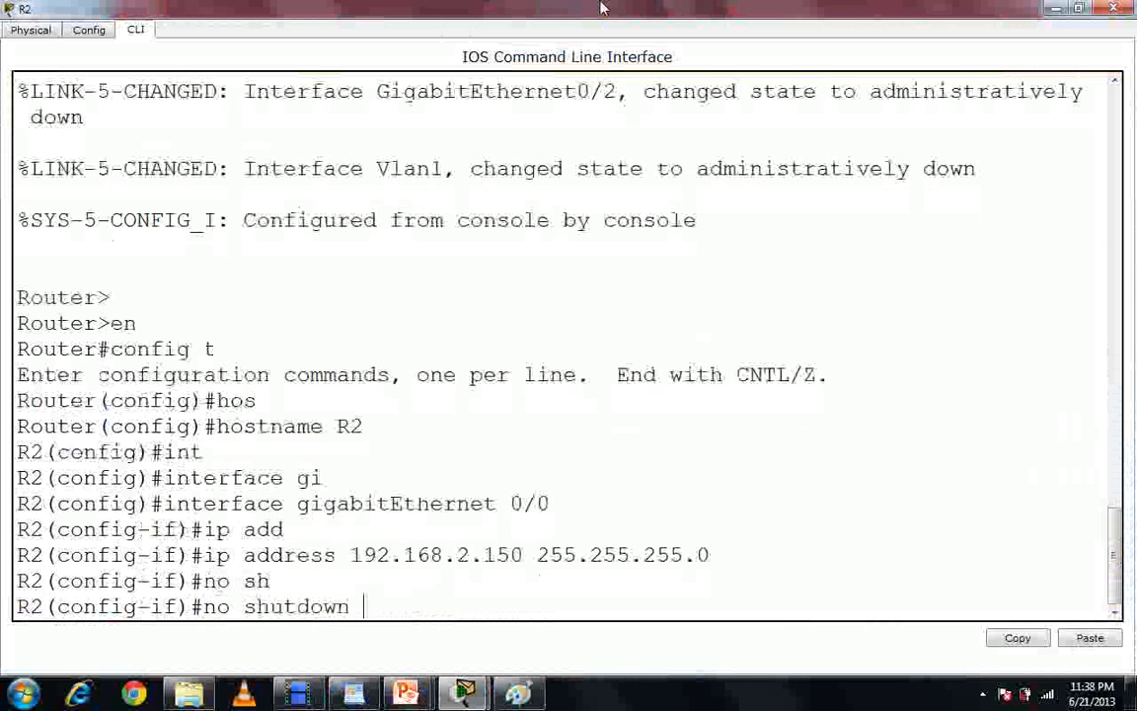
key("Return")
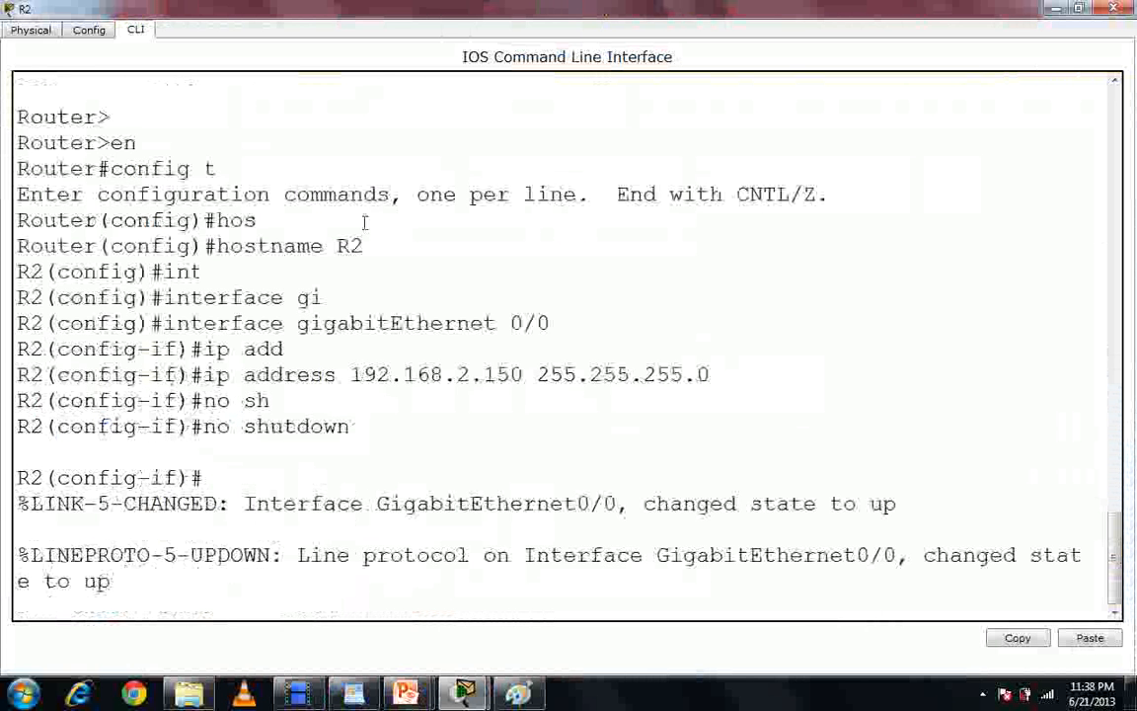
key("Return")
key("Return")
key("Return")
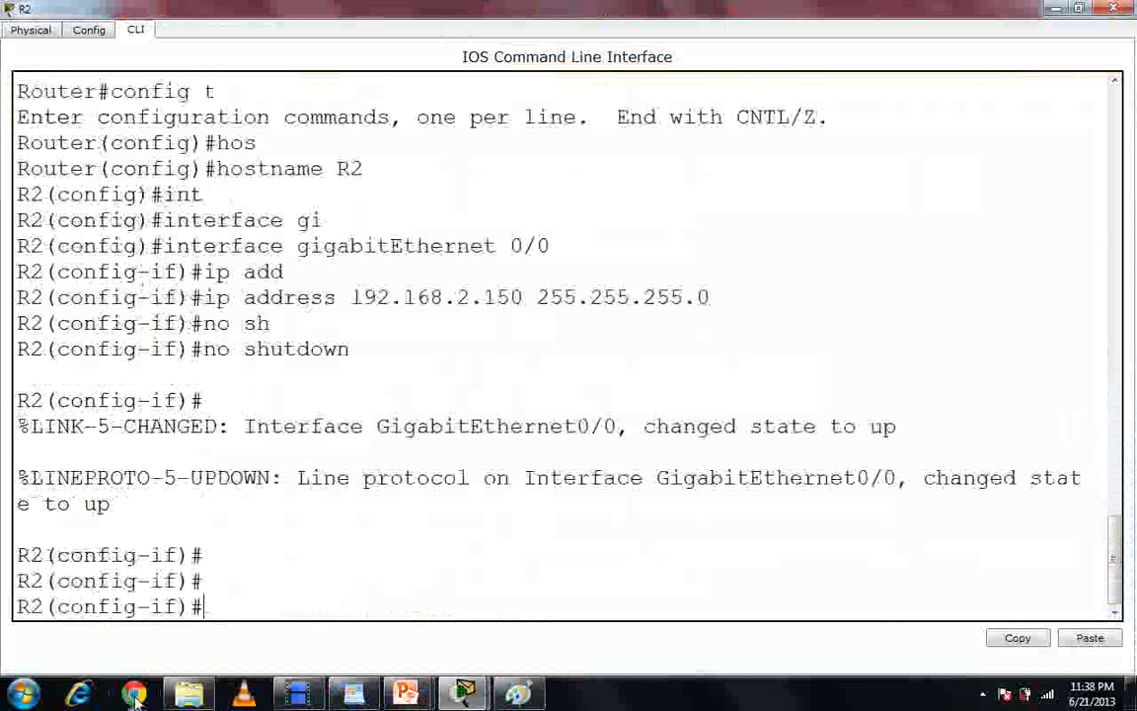
Check R2's serial port name in the topology, exit the gigabitEthernet configuration and enter configuration mode for interface serial 0/0/0
left_click_drag(336, 8, 394, 319)
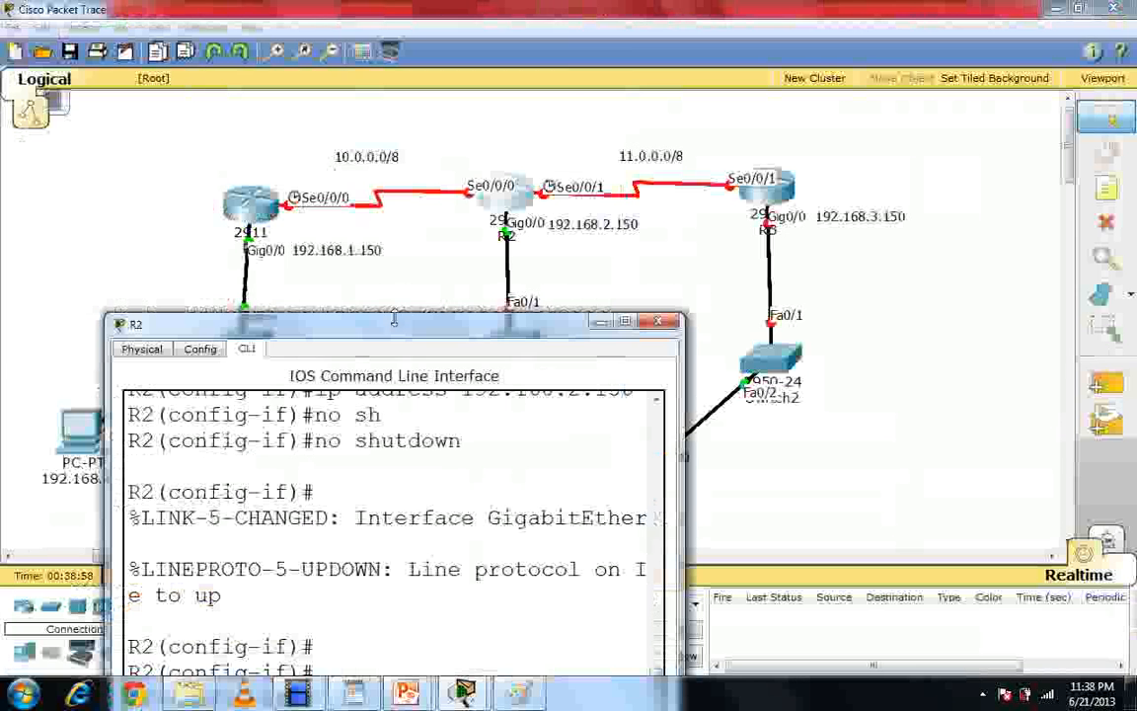
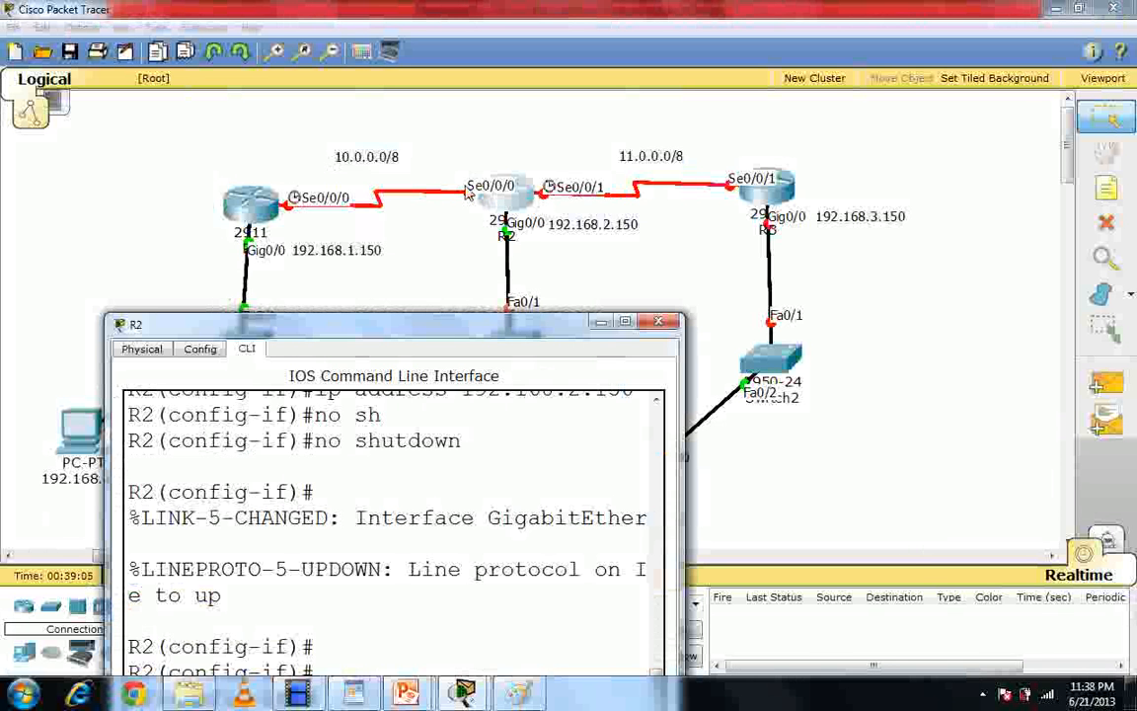
left_click_drag(515, 332, 534, 7)
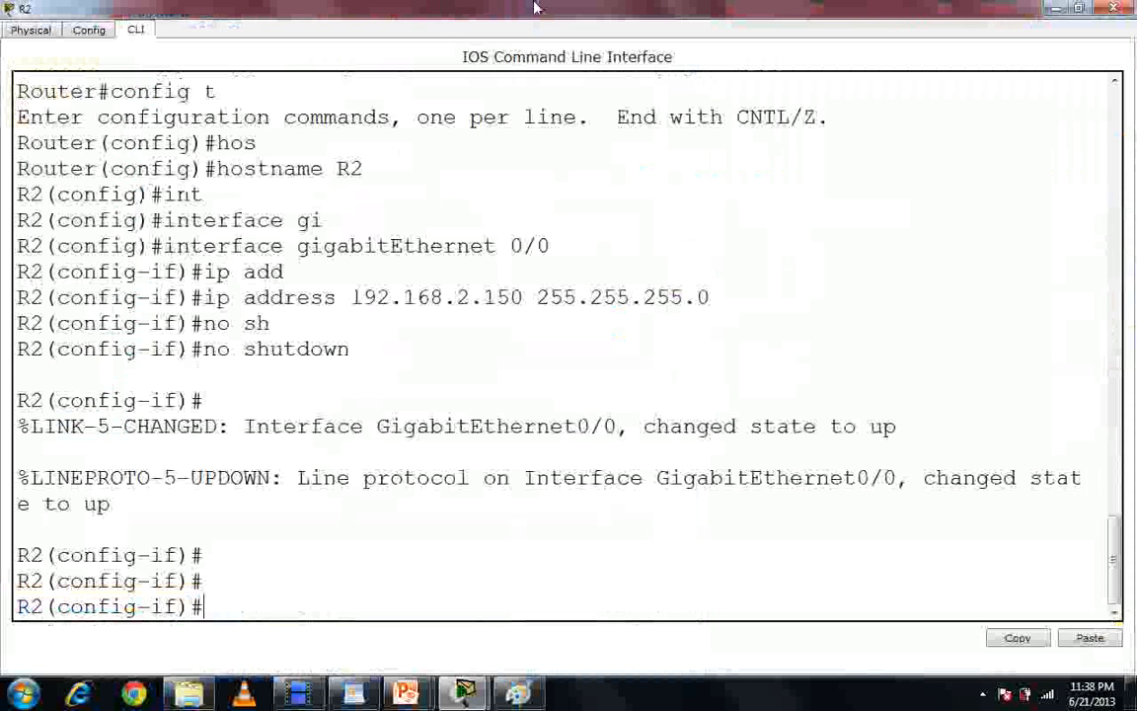
type("ex")
key("Tab")
key("Return")
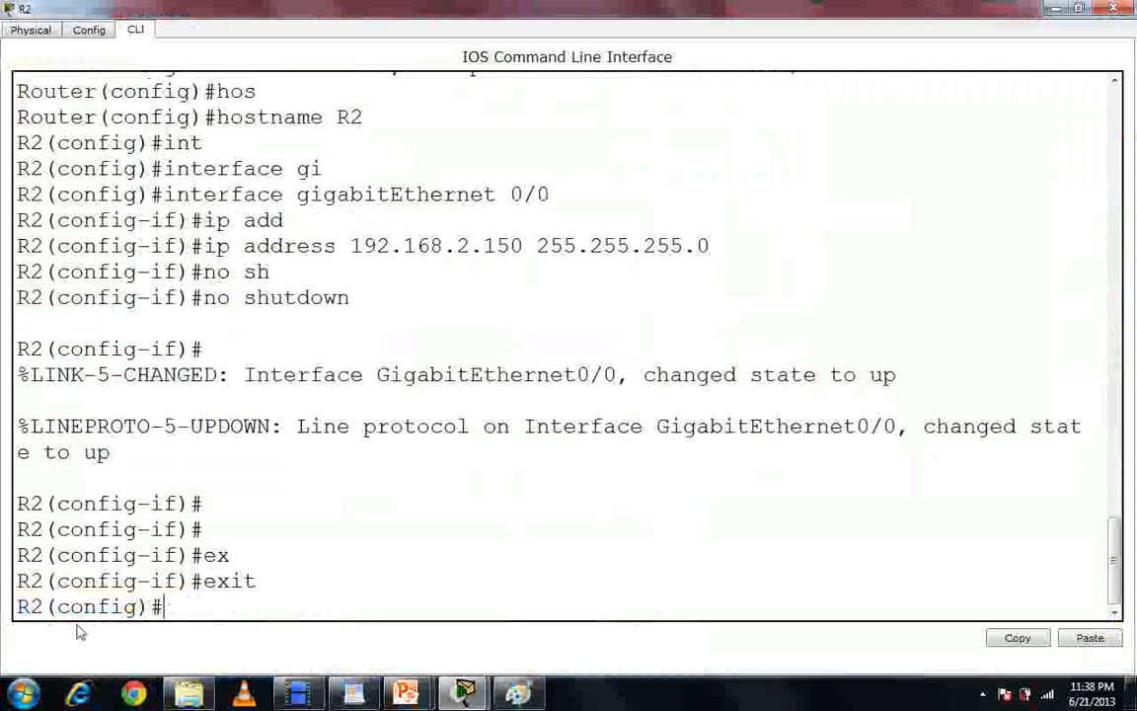
type("int")
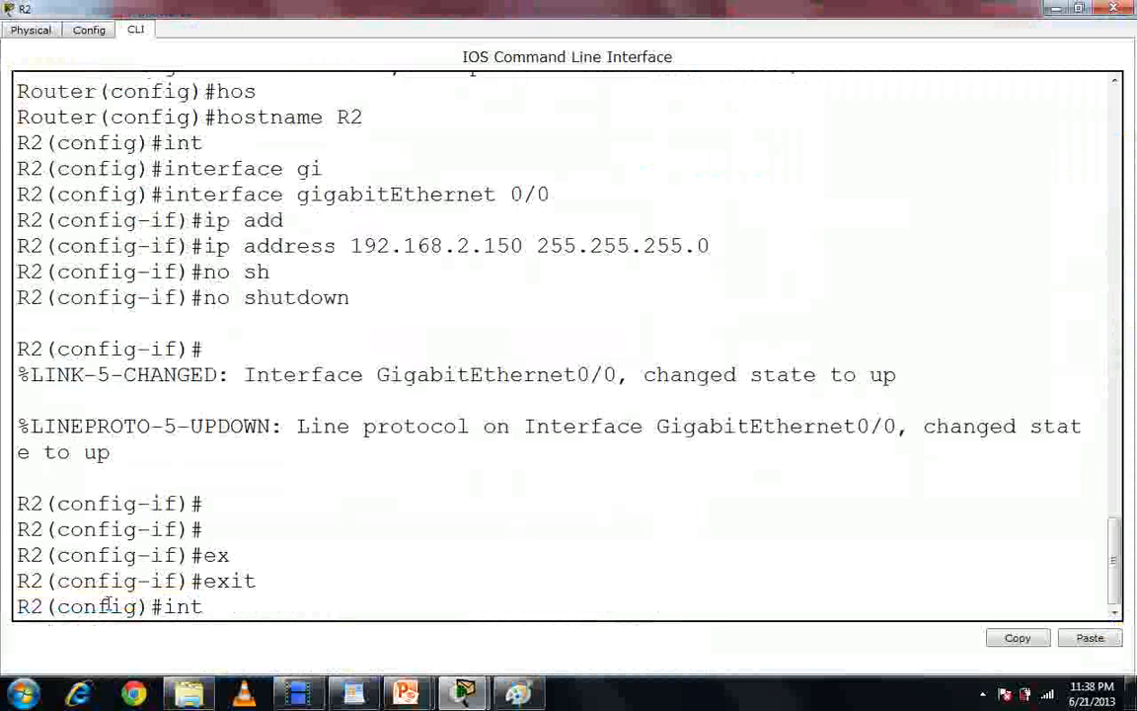
type("er")
key("Tab")
type("se 0")
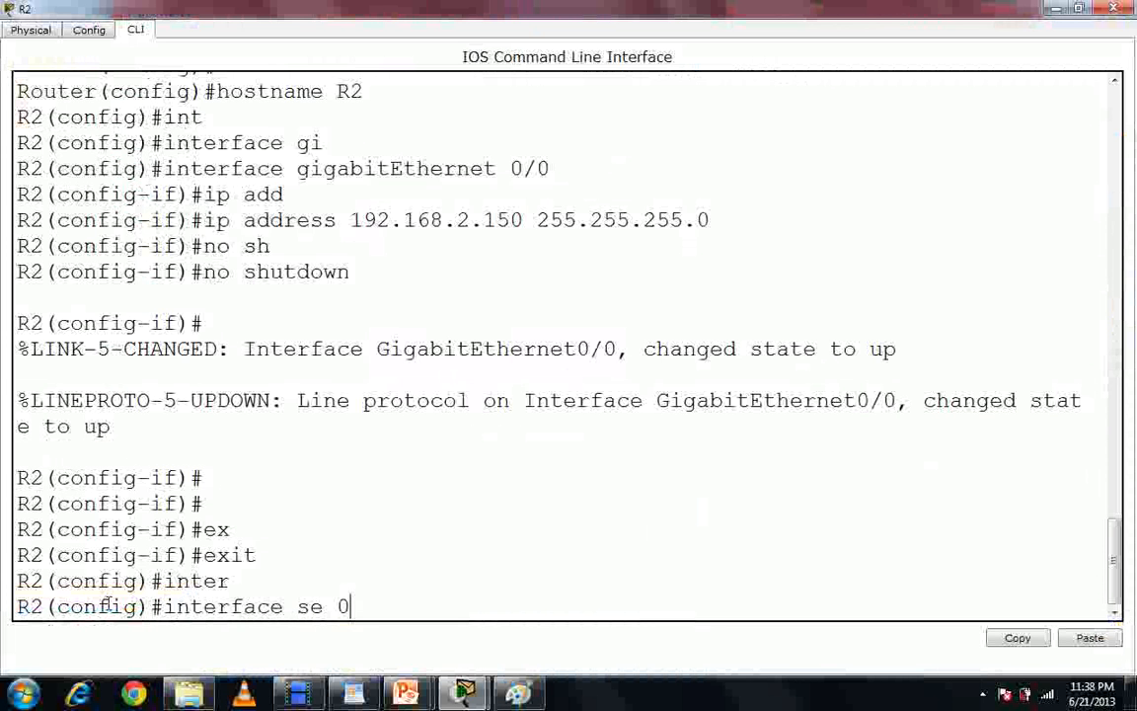
type("/0/0")
key("Return")
Assign the IP address 10.0.0.2 with subnet mask 255.0.0.0 to R2's serial 0/0/0 interface and enable it with no shut
type("ip add")
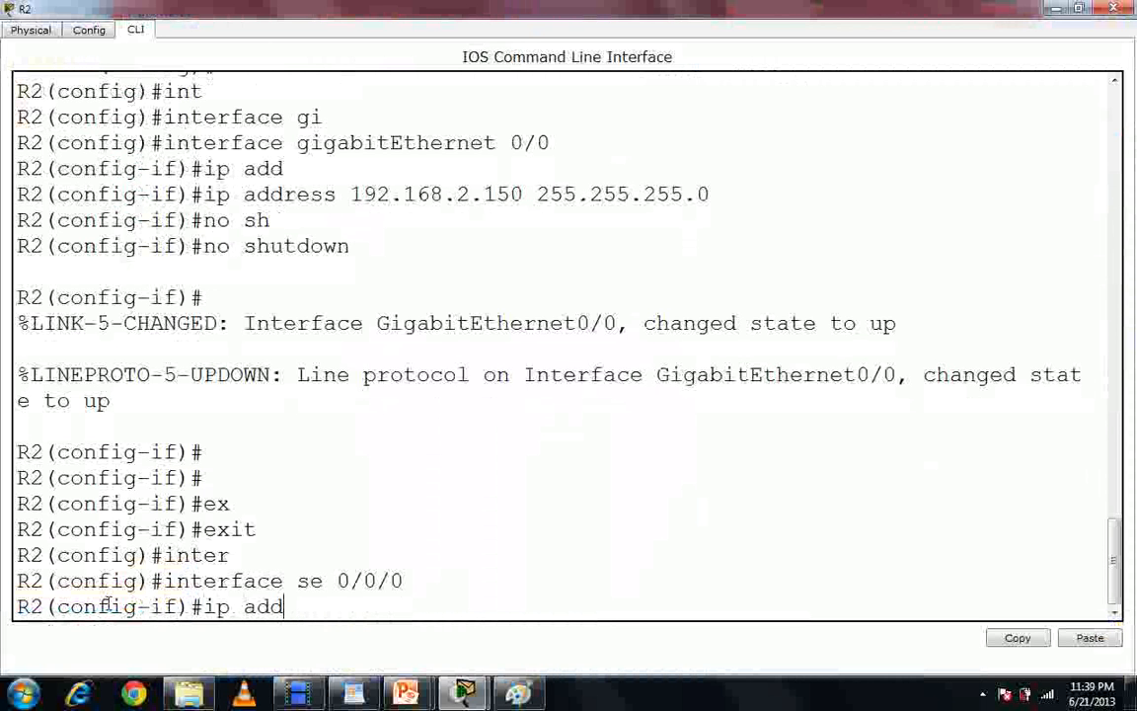
key("Tab")
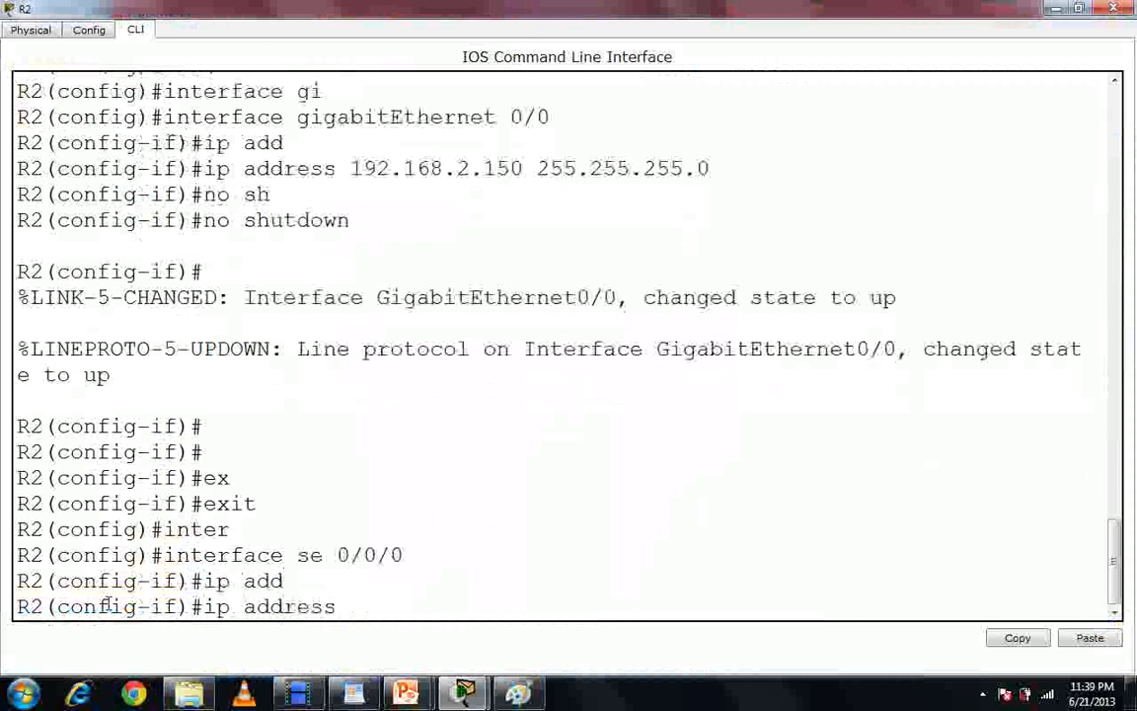
type("10.0.0")
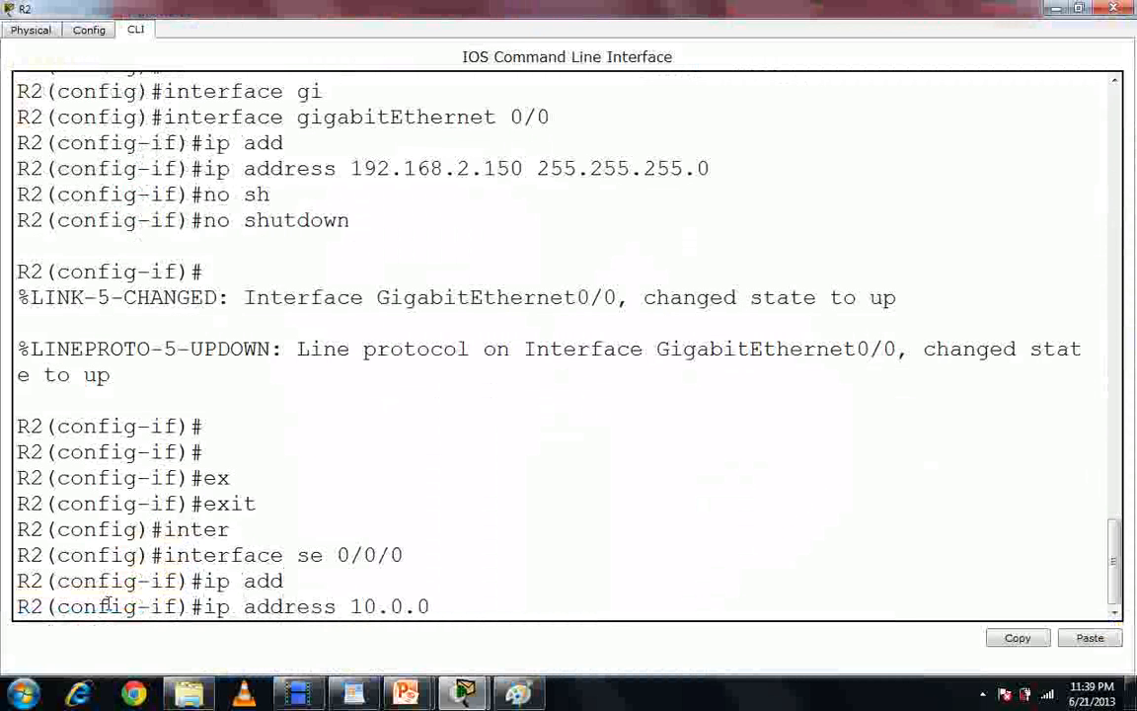
type(".2 255.0.0.0")
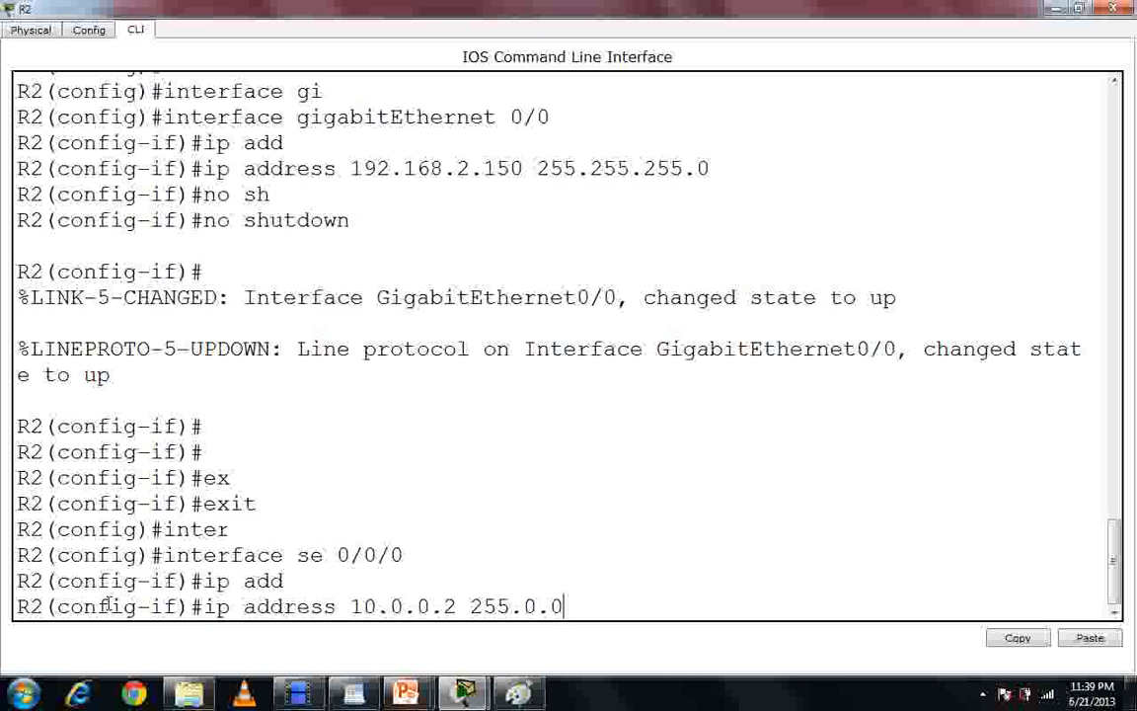
key("Return")
type("n")
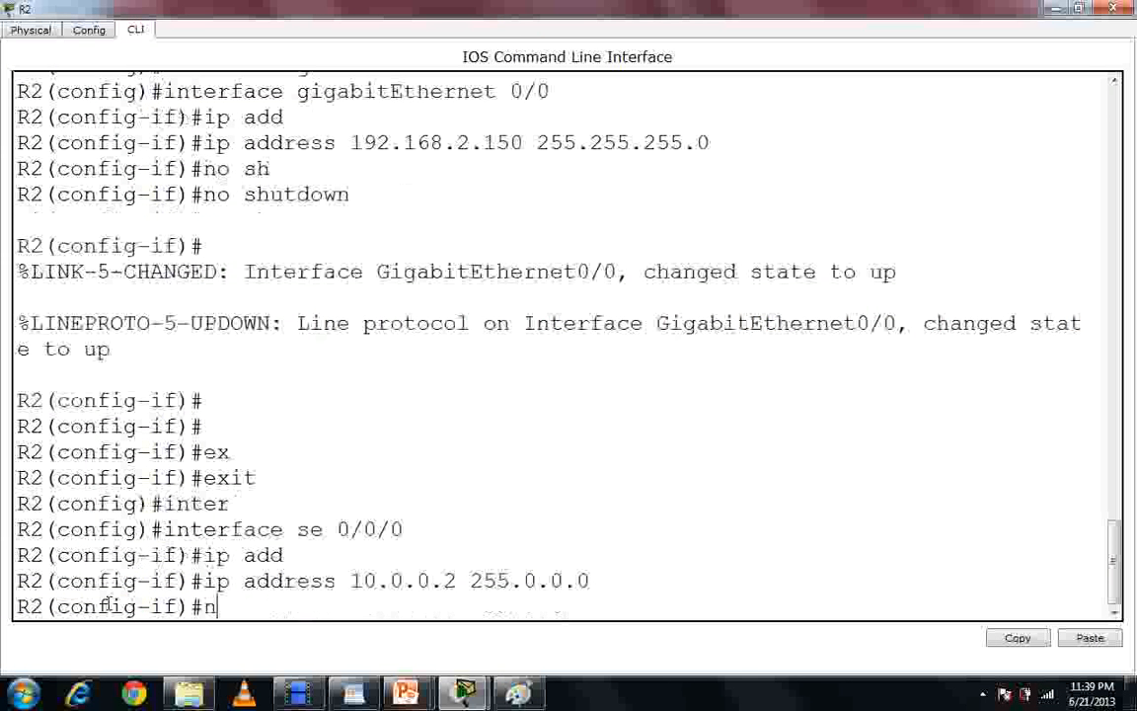
type("o shut")
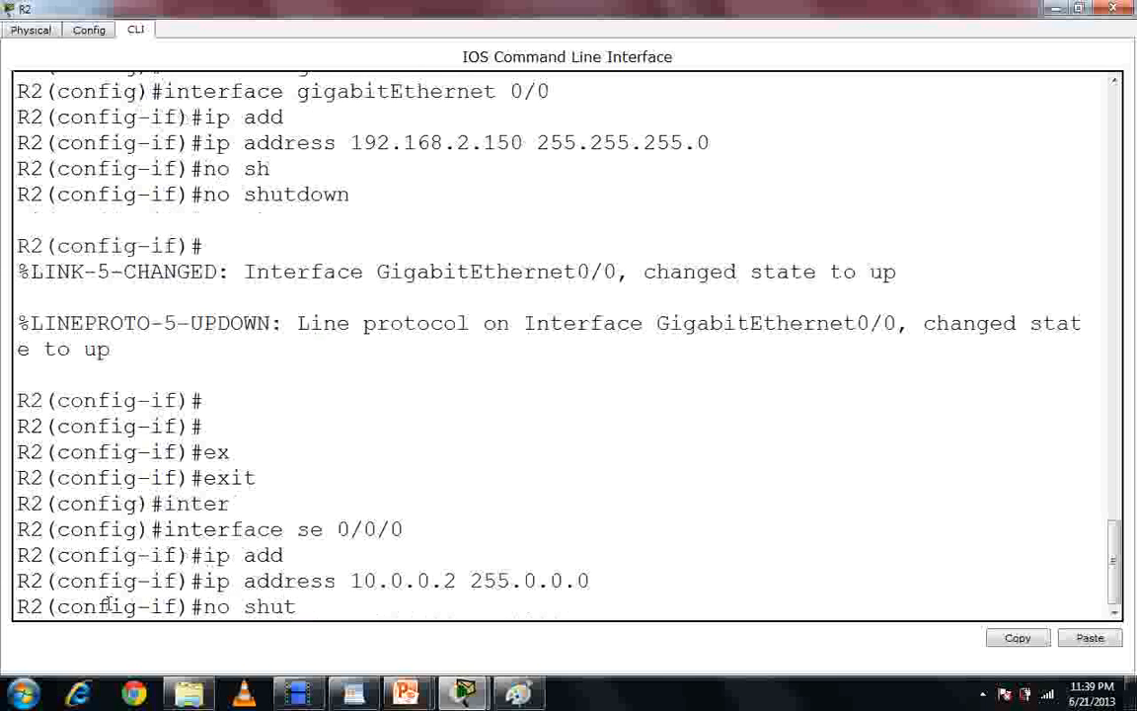
key("Return")
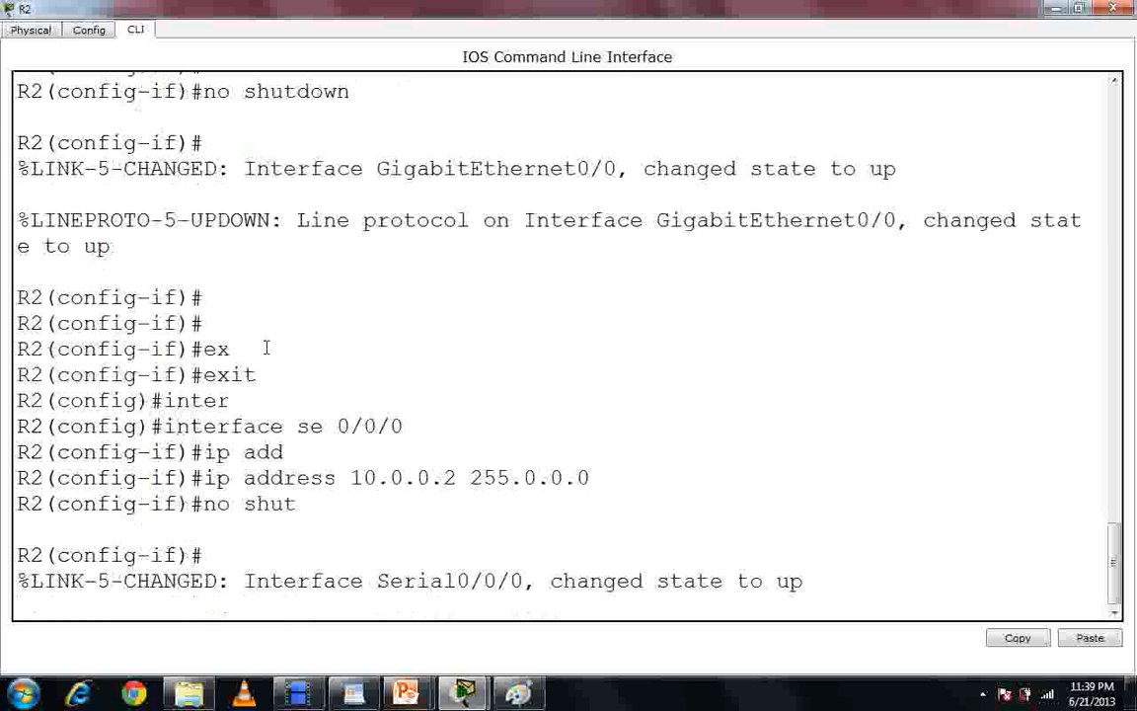
Examine the topology for the serial link status between the first router and R2 and the port and network of the R2–R3 link
double_click(615, 8)
left_click_drag(634, 227, 675, 280)
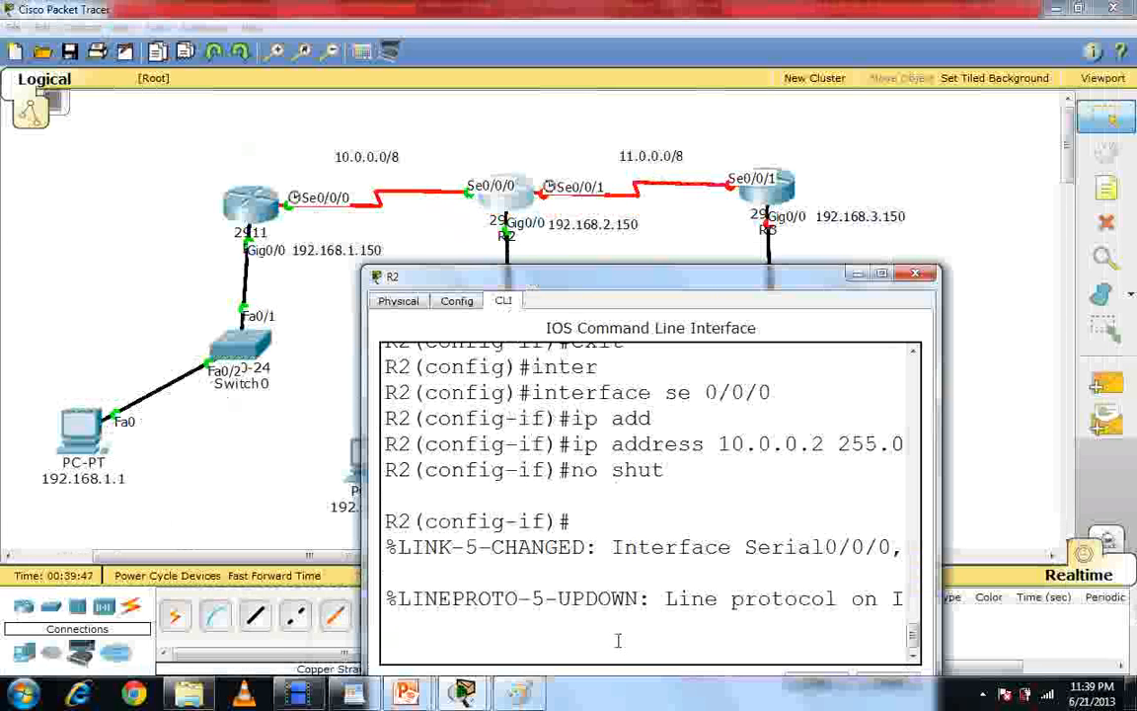
left_click_drag(533, 281, 575, 189)
scroll(578, 399, "up", 2)
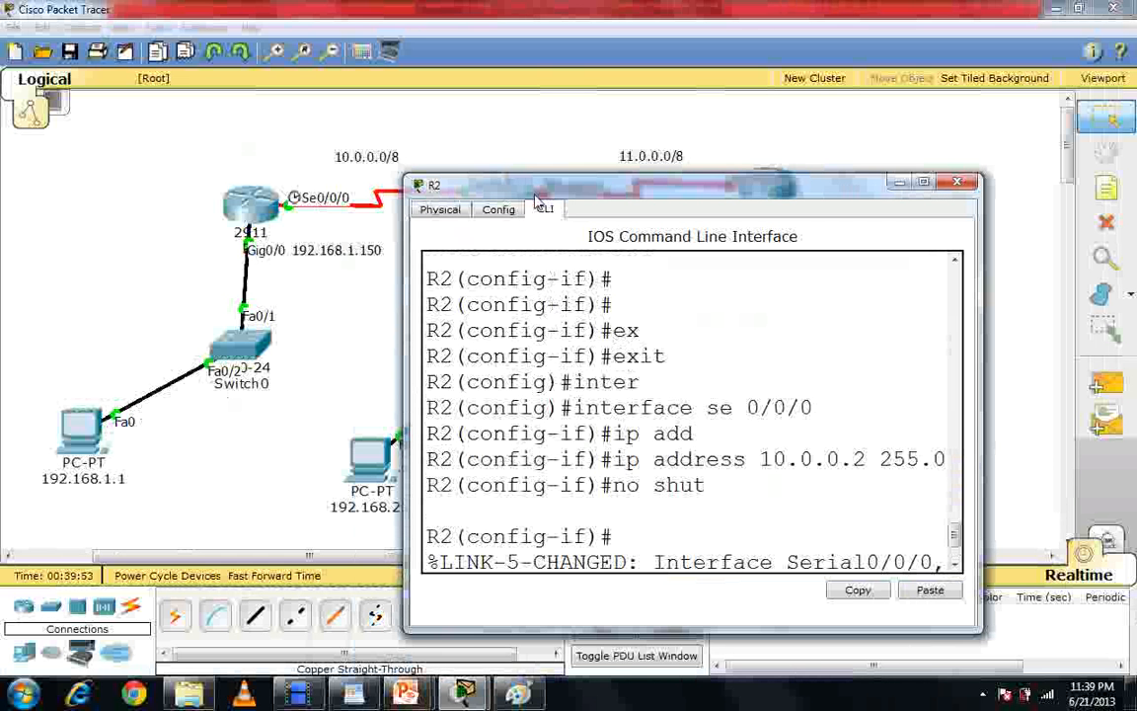
left_click_drag(484, 184, 552, 284)
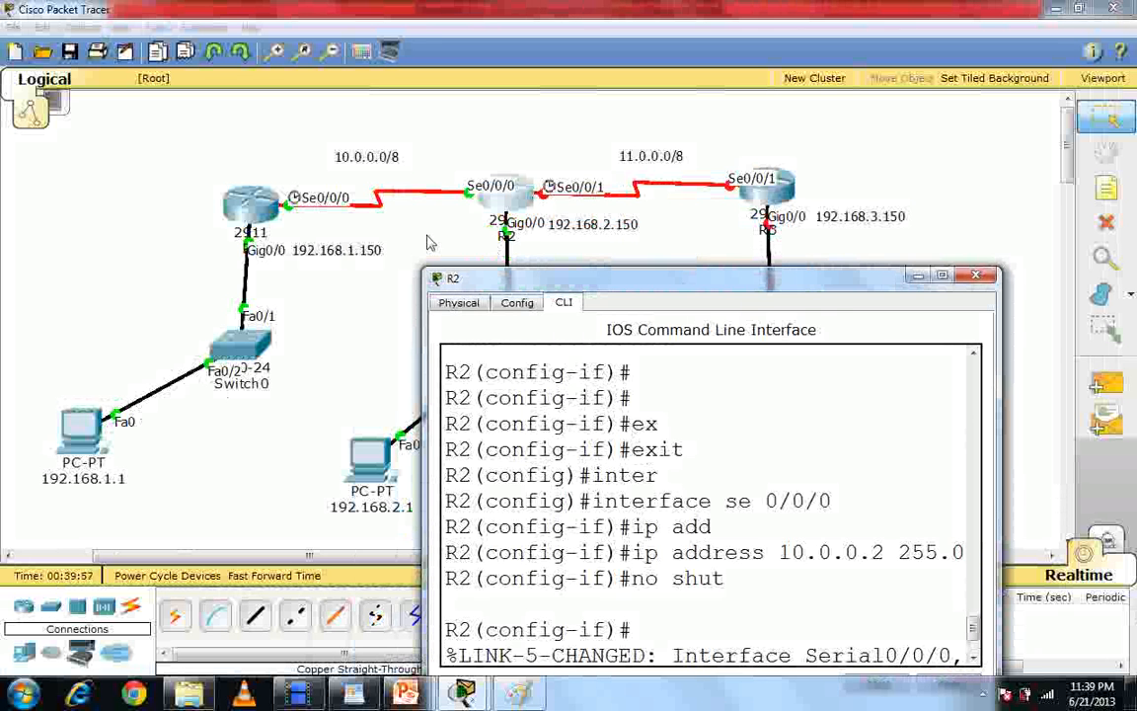
left_click_drag(493, 278, 427, 115)
left_click_drag(501, 117, 519, 301)
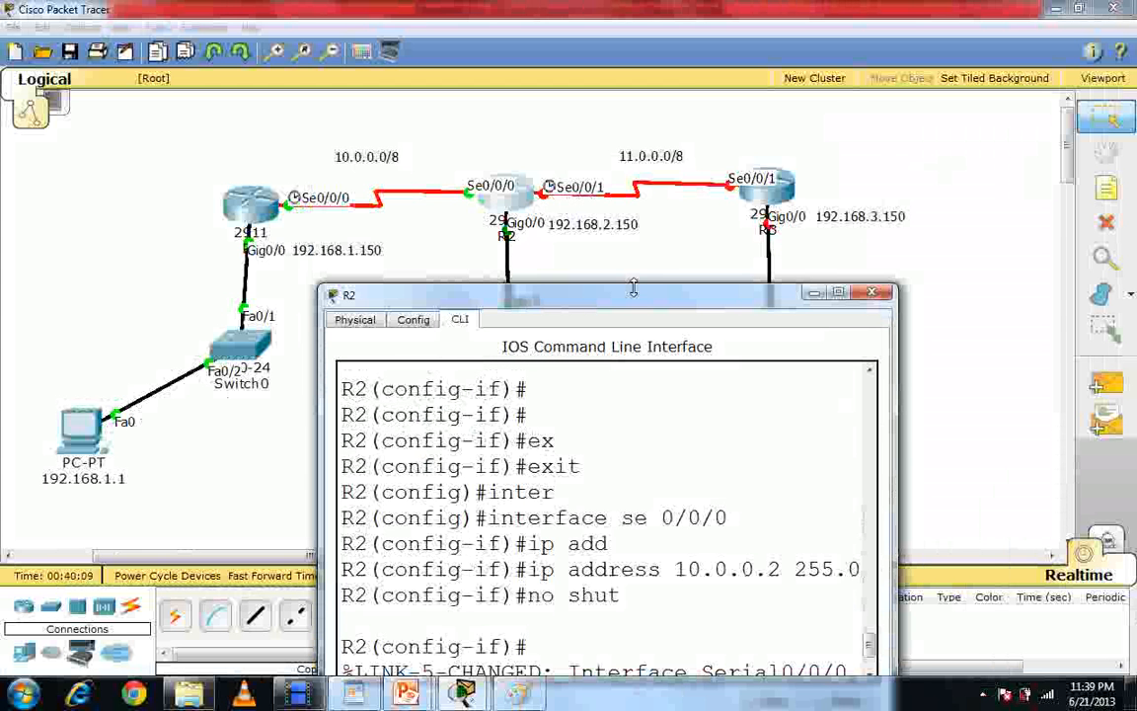
left_click_drag(642, 298, 646, 8)
double_click(646, 8)
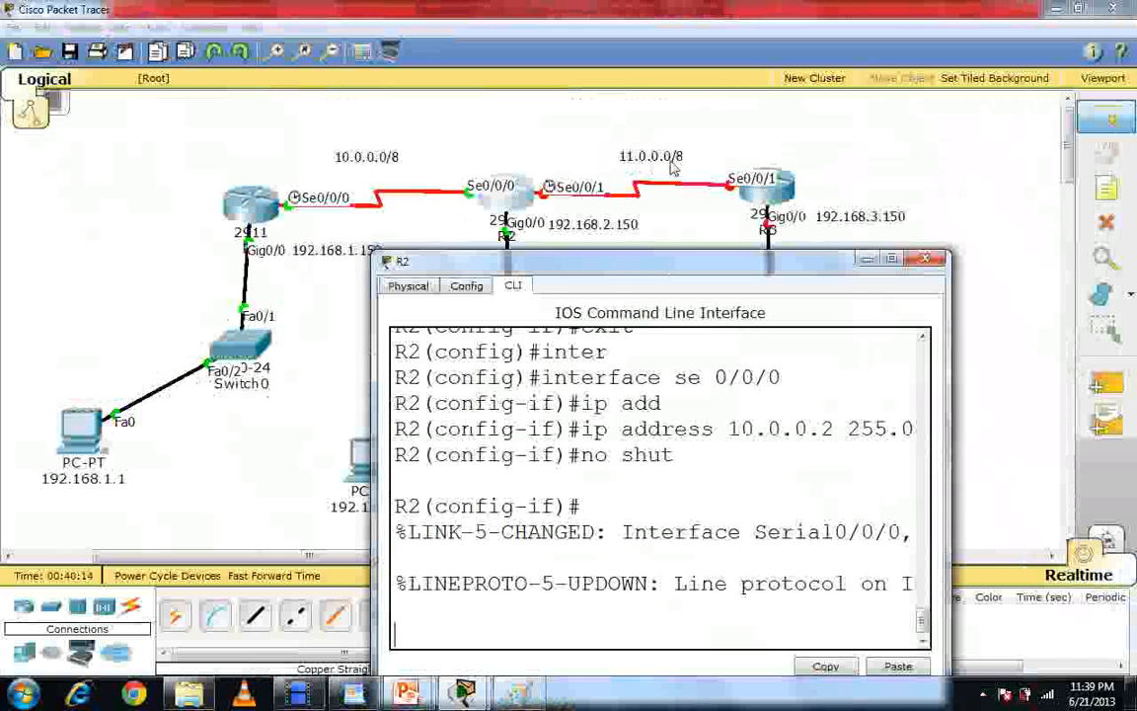
left_click_drag(672, 260, 677, 7)
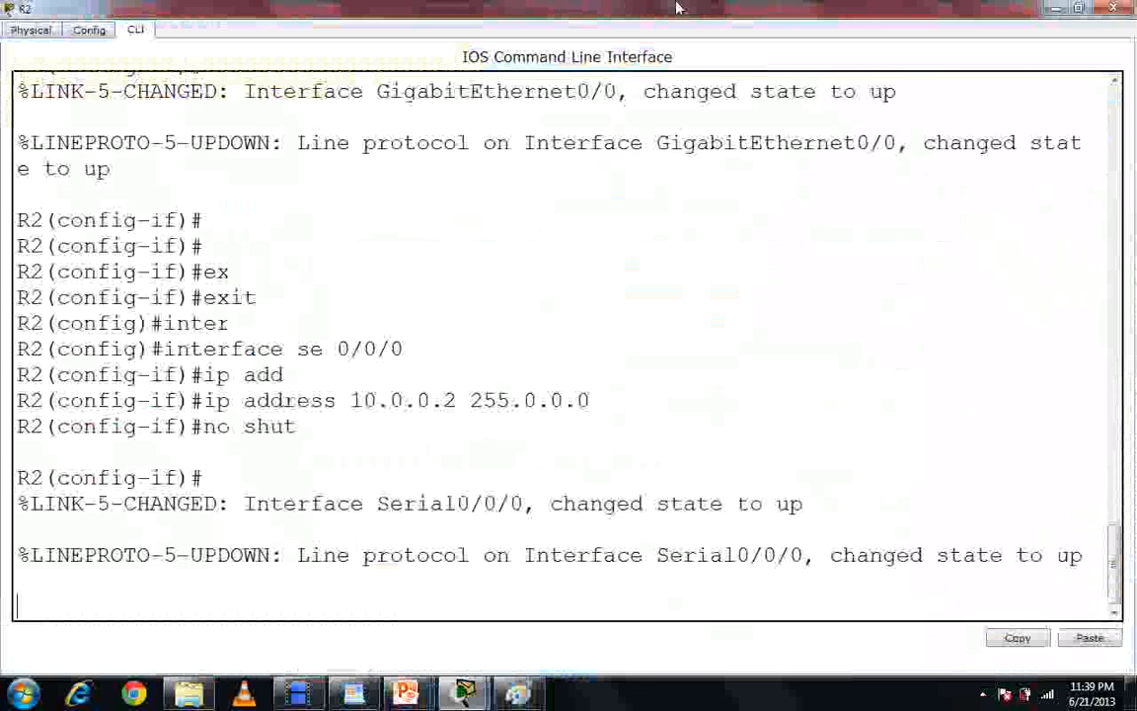
Exit R2's serial 0/0/0 configuration and enter configuration mode for interface serial 0/0/1
key("Return")
key("Return")
type("ex")
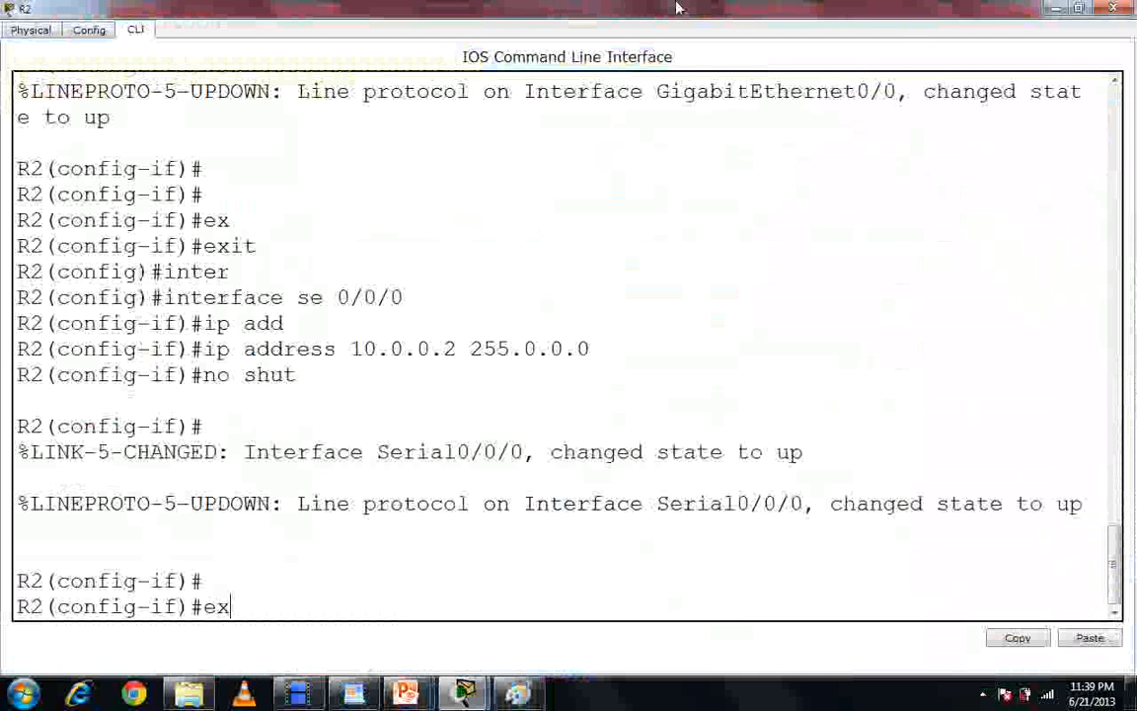
key("Return")
type("int")
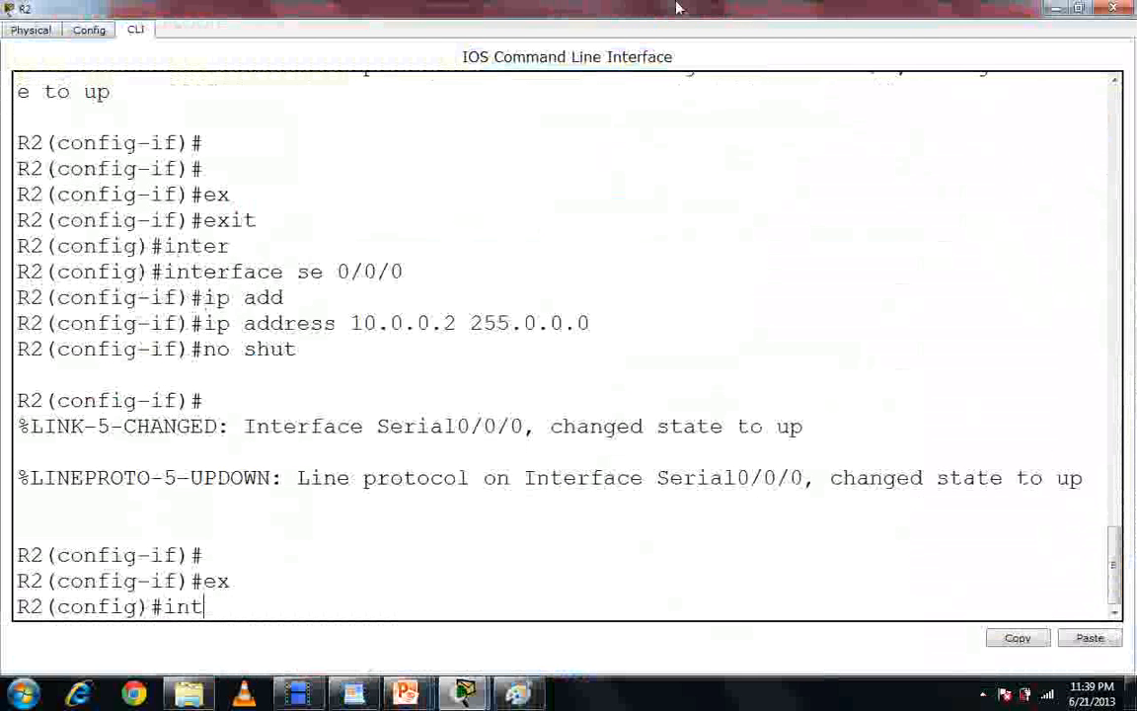
type("er s")
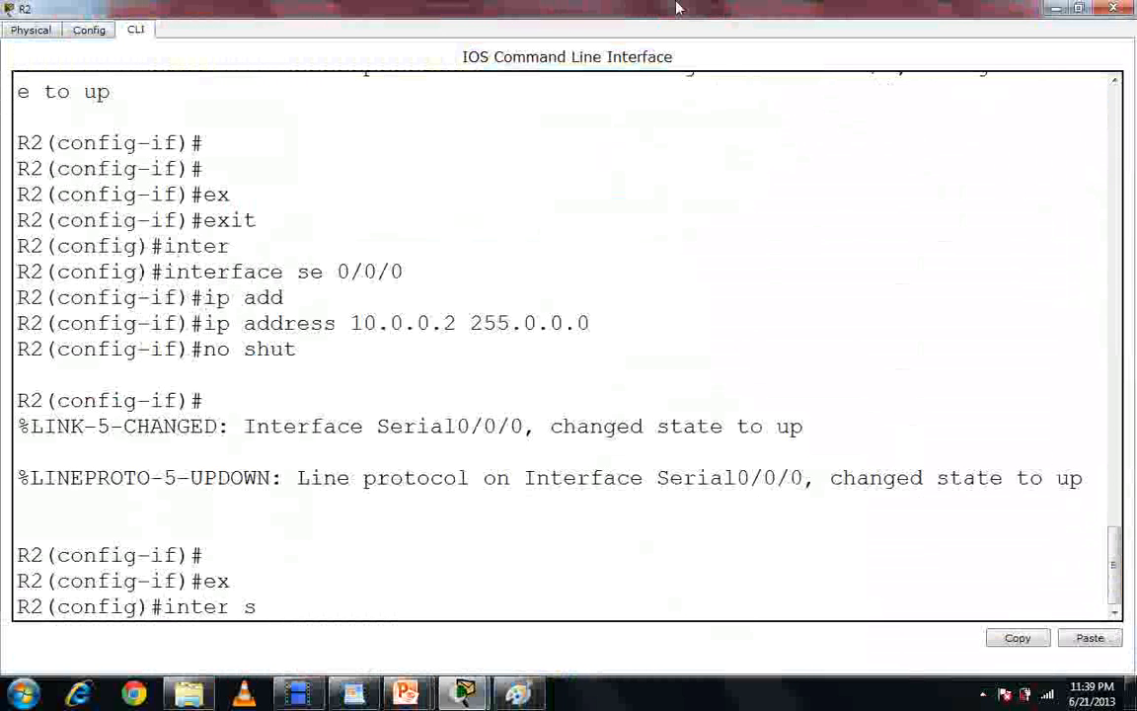
type("e")
key("Tab")
type("0")
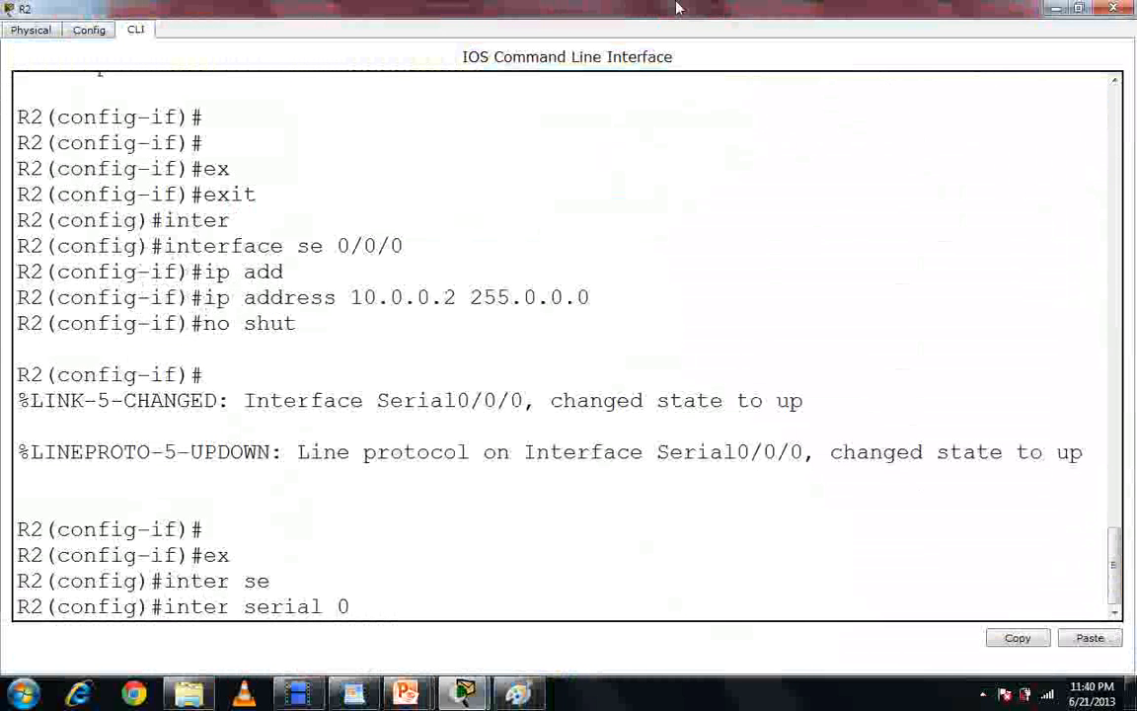
type("/0/1")
key("Return")
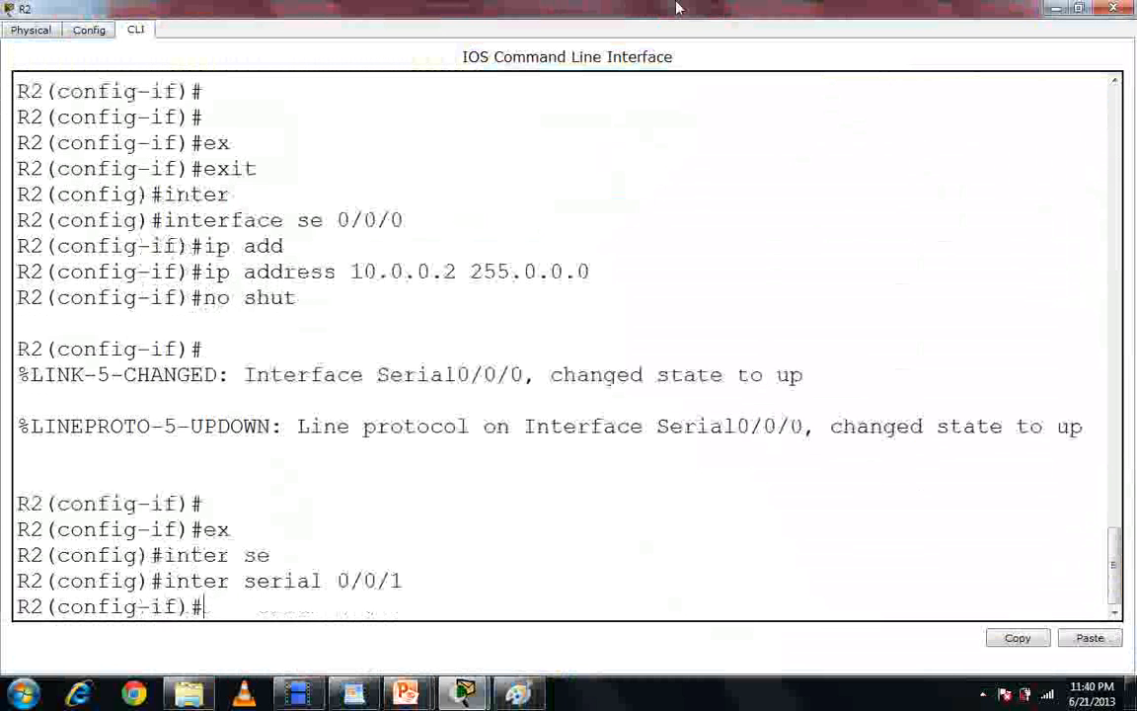
Assign the IP address 11.0.0.1 with subnet mask 255.0.0.0 to R2's serial 0/0/1 interface
type("ip add")
key("Tab")
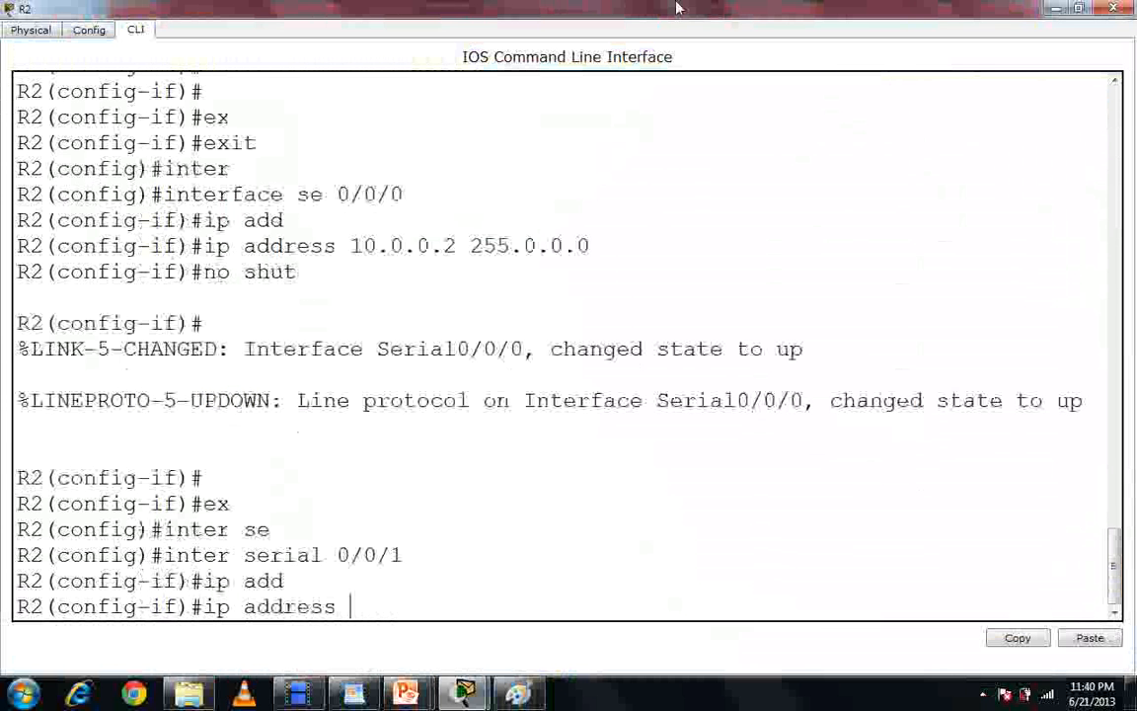
type("1")
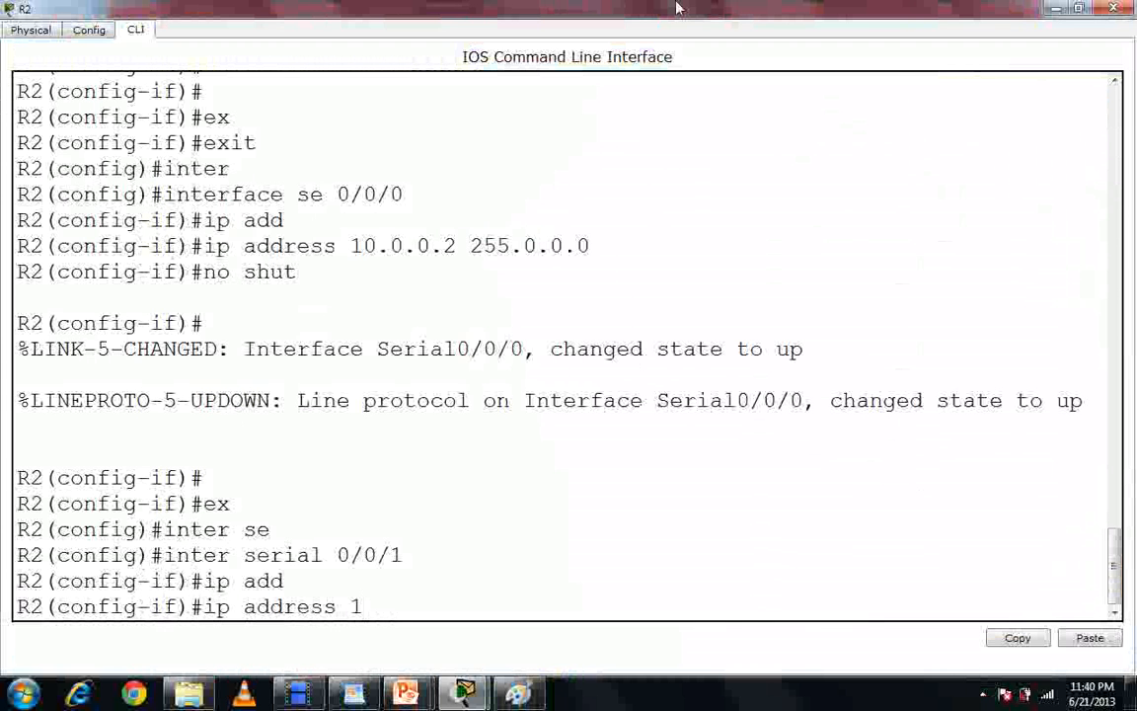
type("1.0.0.1 255.")
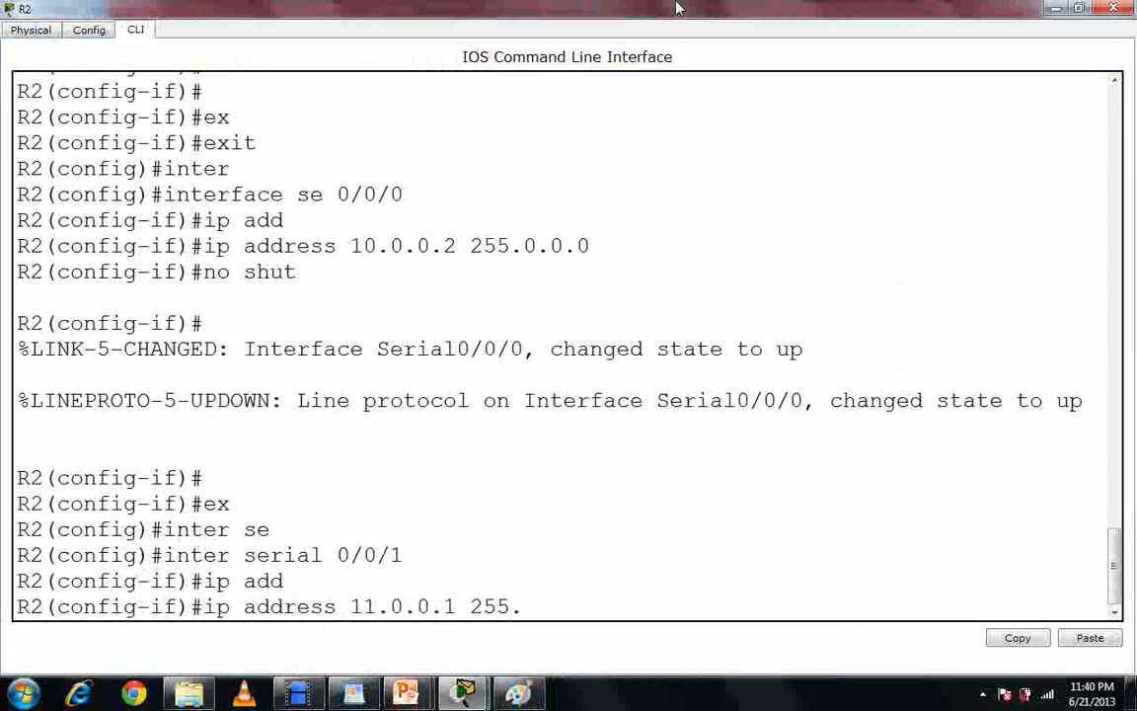
type("0.0.0")
key("Return")
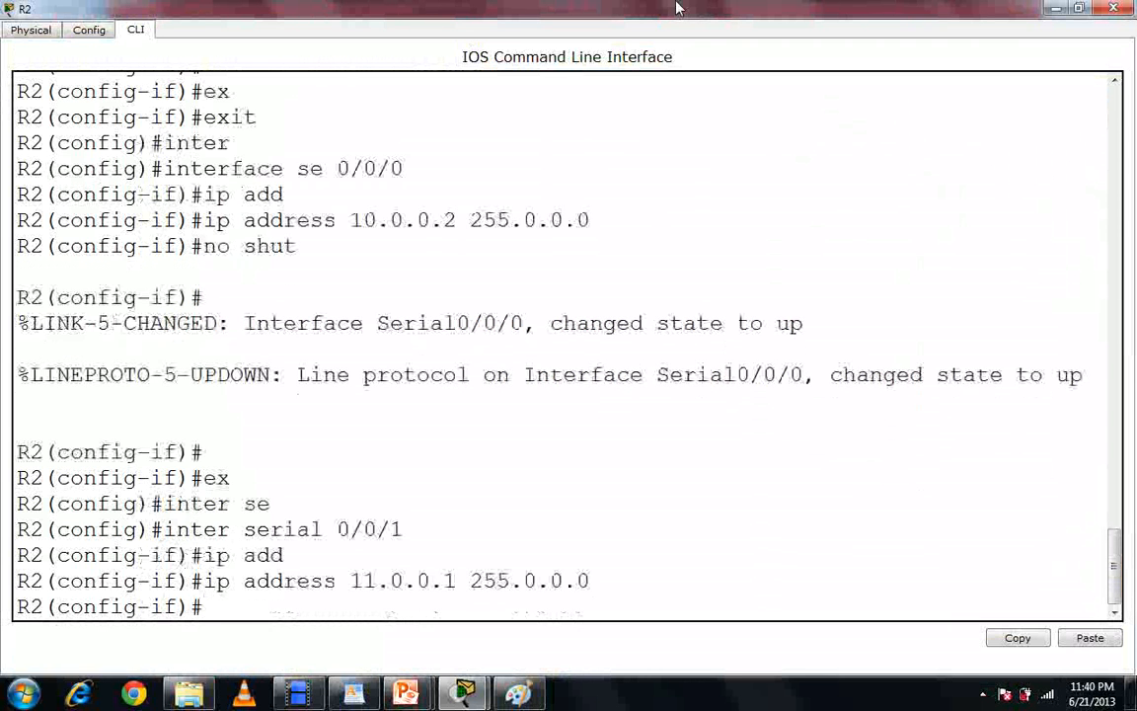
Enable R2's serial 0/0/1 interface with no shutdown, discarding the mistakenly started sh command
type("sh")
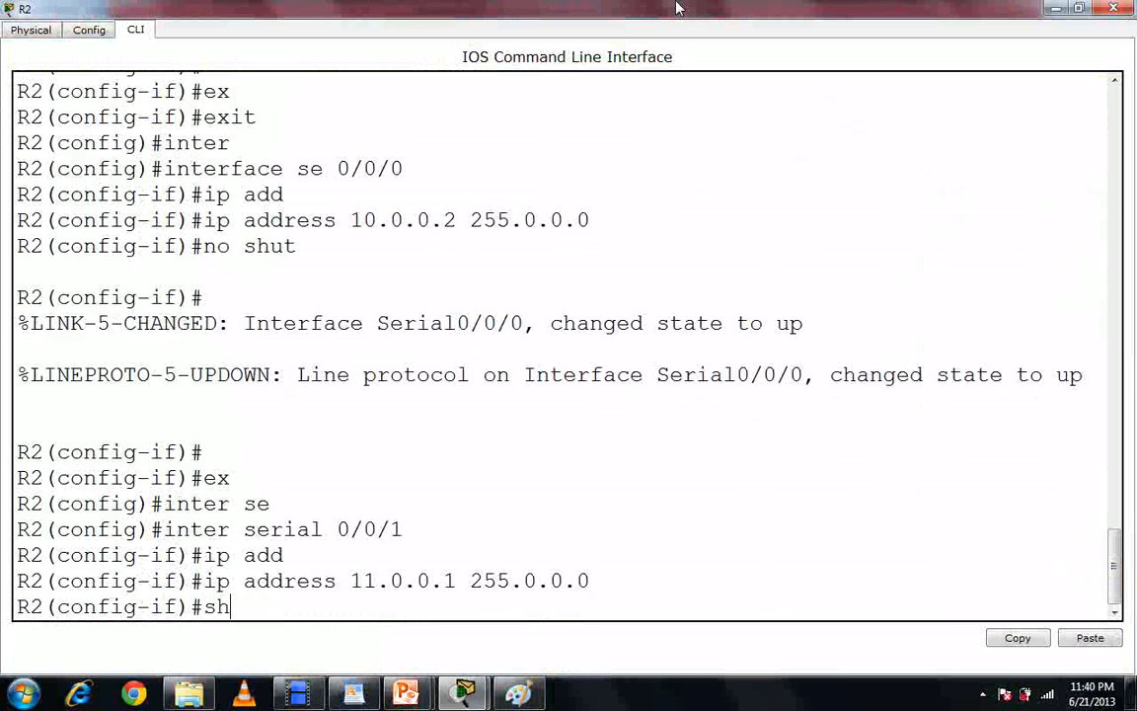
key("BackSpace")
key("BackSpace")
type("no shu")
key("Tab")
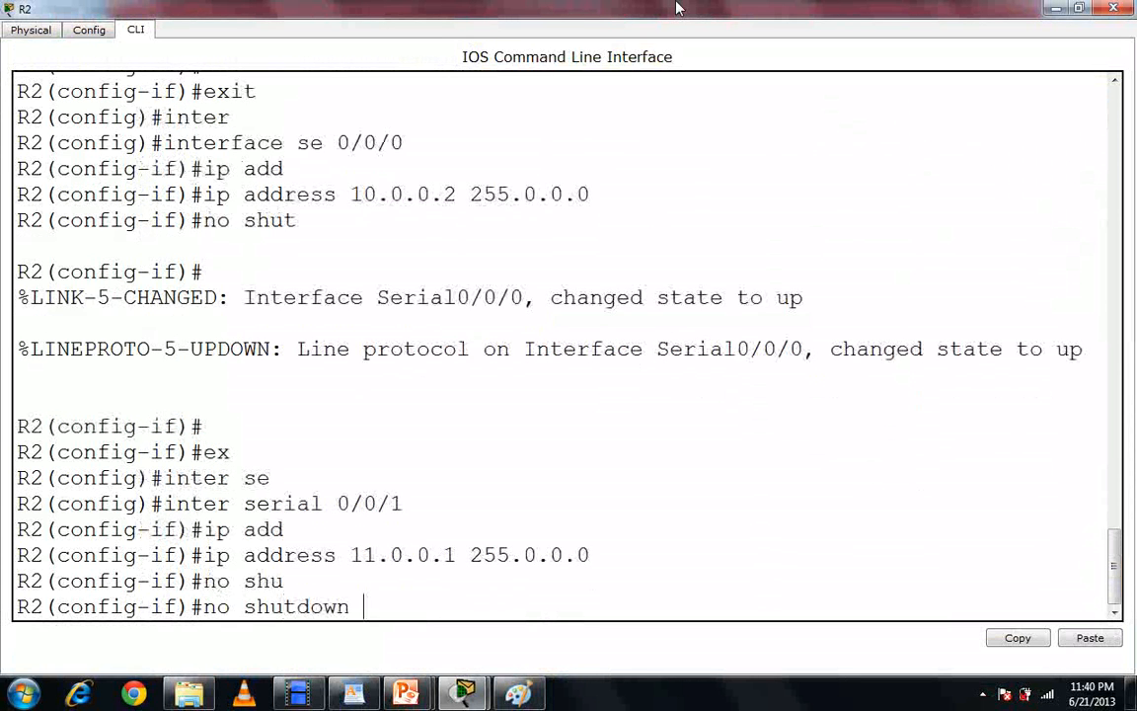
key("Return")
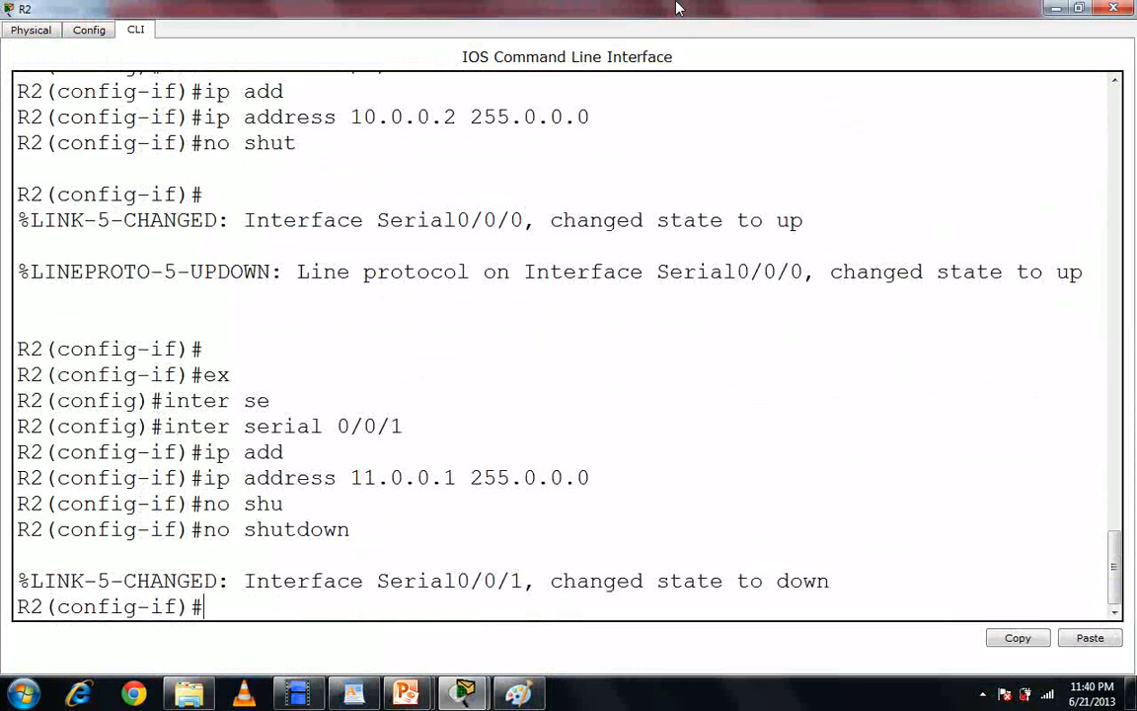
Set the clock rate to 64000 and the bandwidth to 64 on R2's serial 0/0/1 interface
type("clo")
key("Tab")
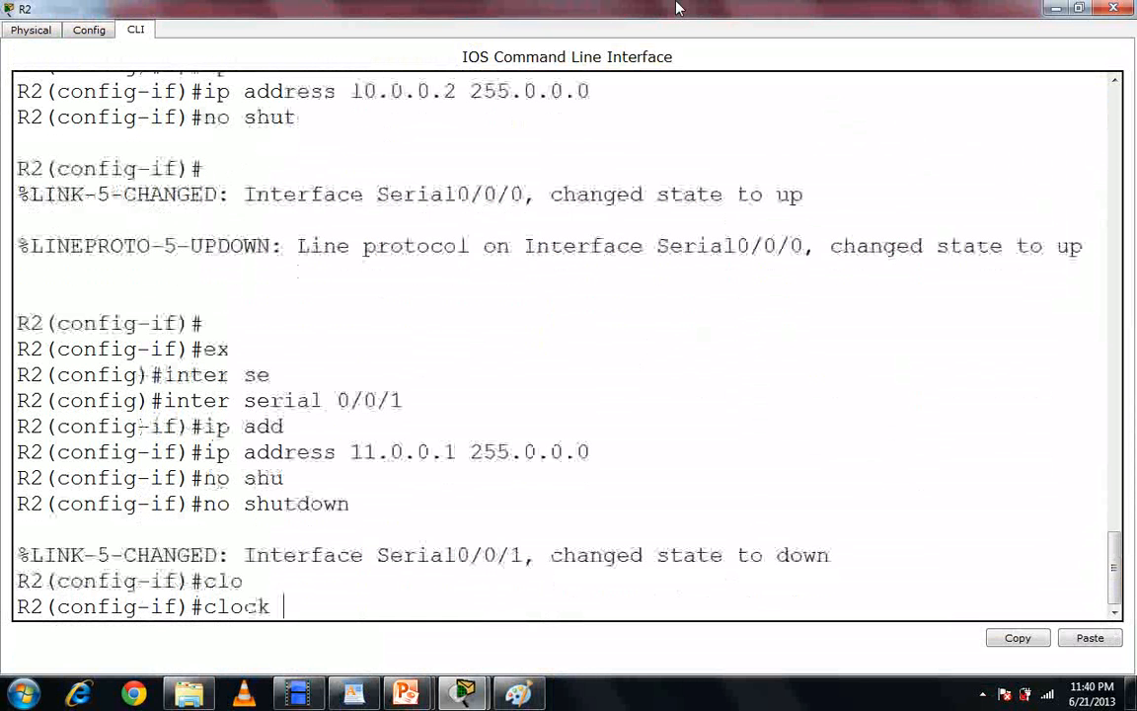
type("ra")
key("Tab")
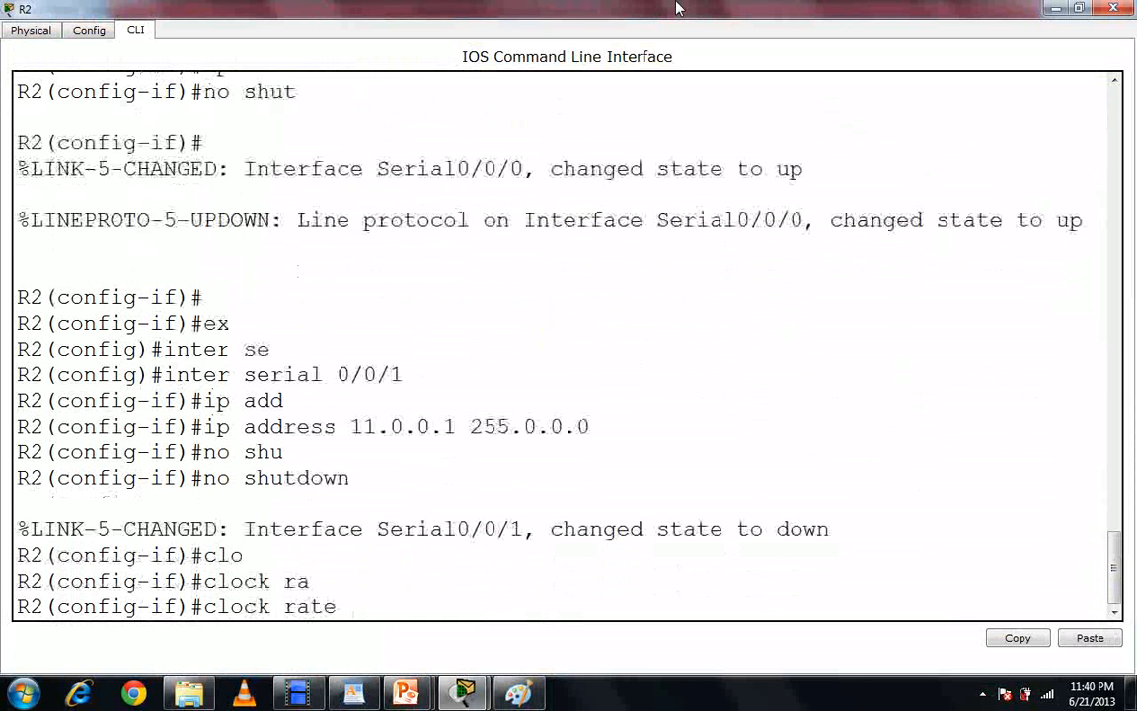
type("64000")
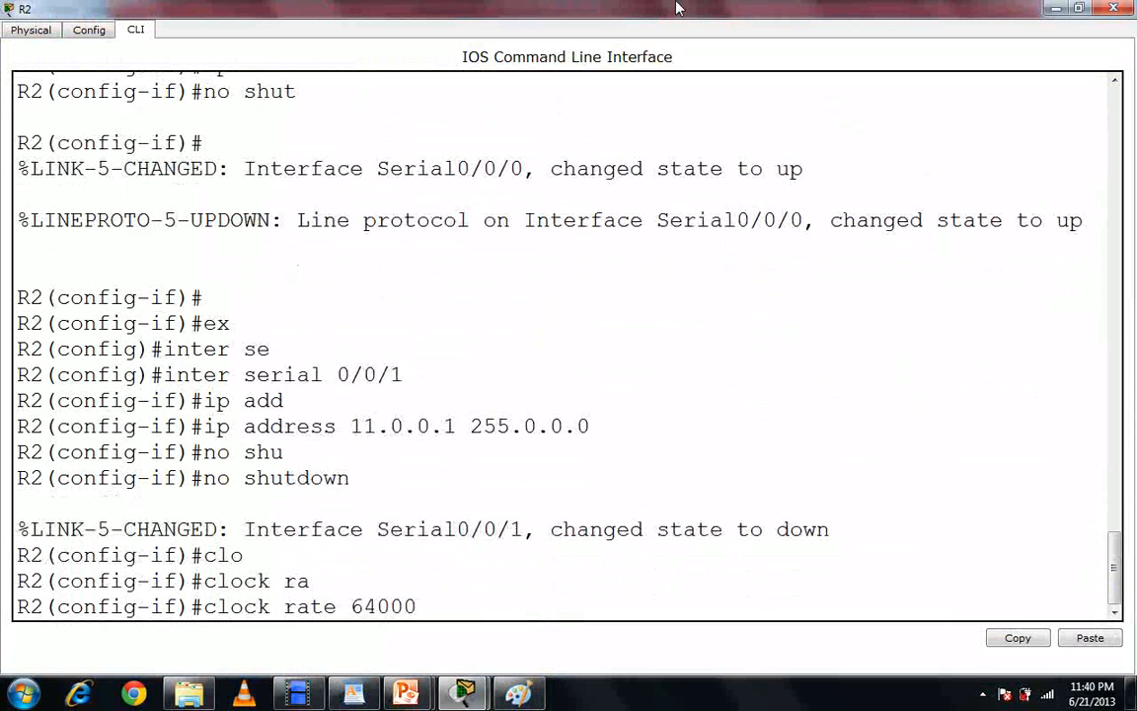
key("Return")
type("ban")
key("Tab")
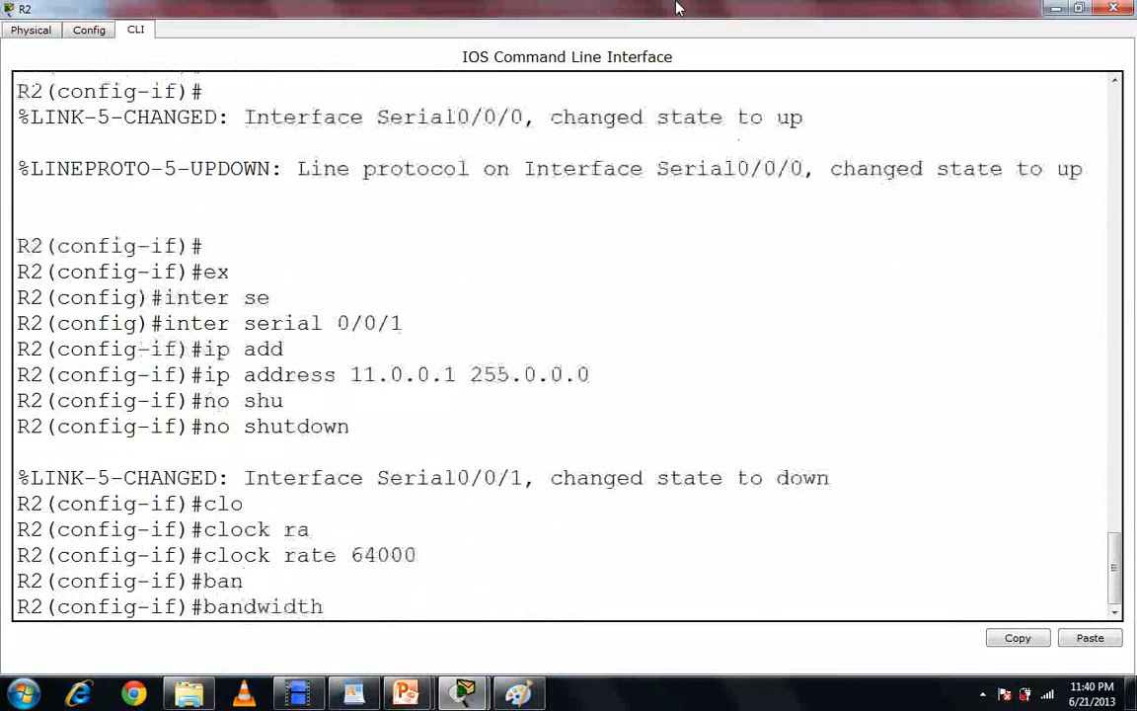
type("64")
key("Return")
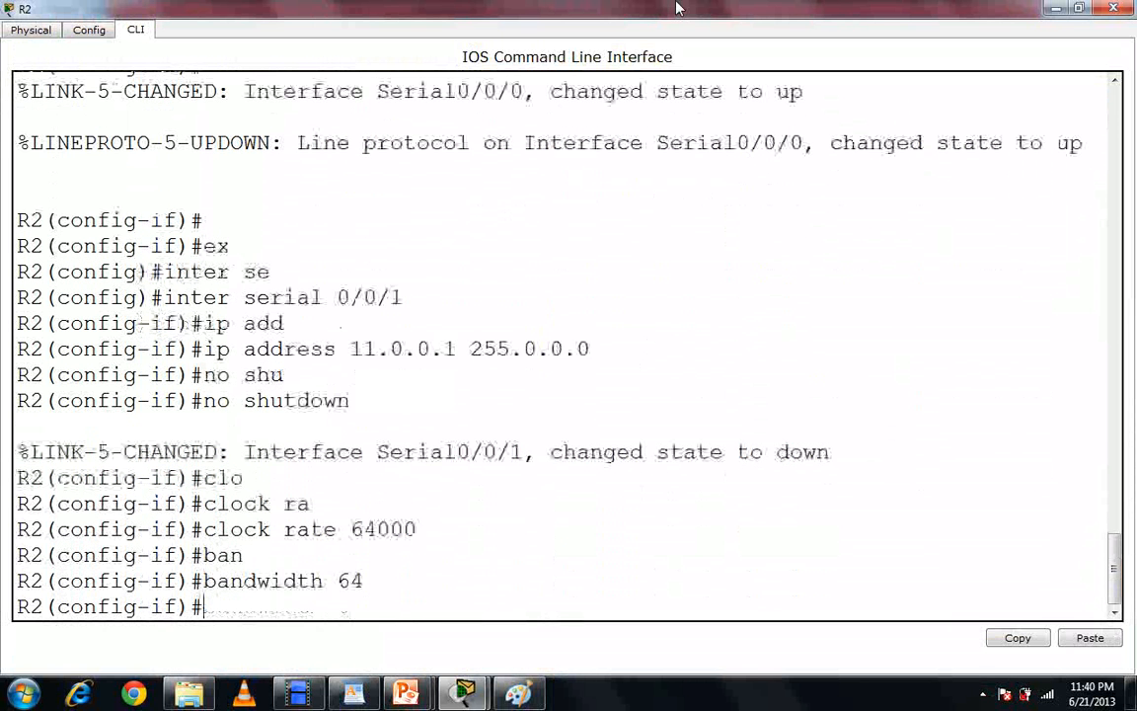
Exit the serial 0/0/1 interface configuration and close R2's device window
type("exit")
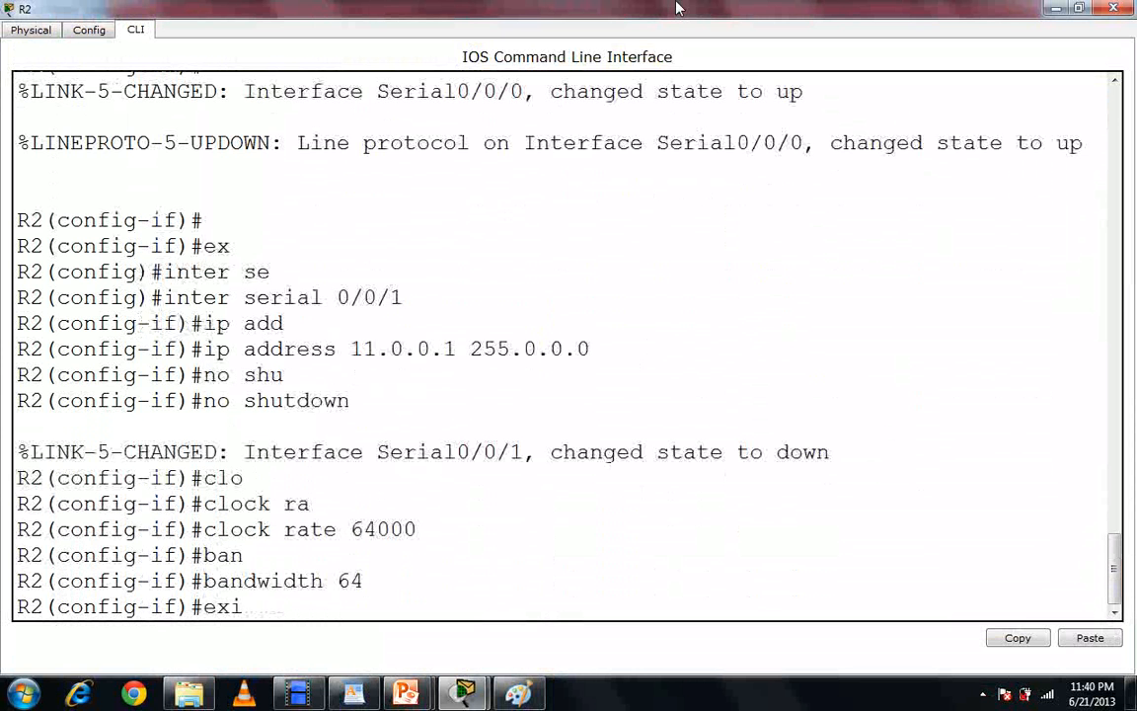
key("Tab")
key("Return")
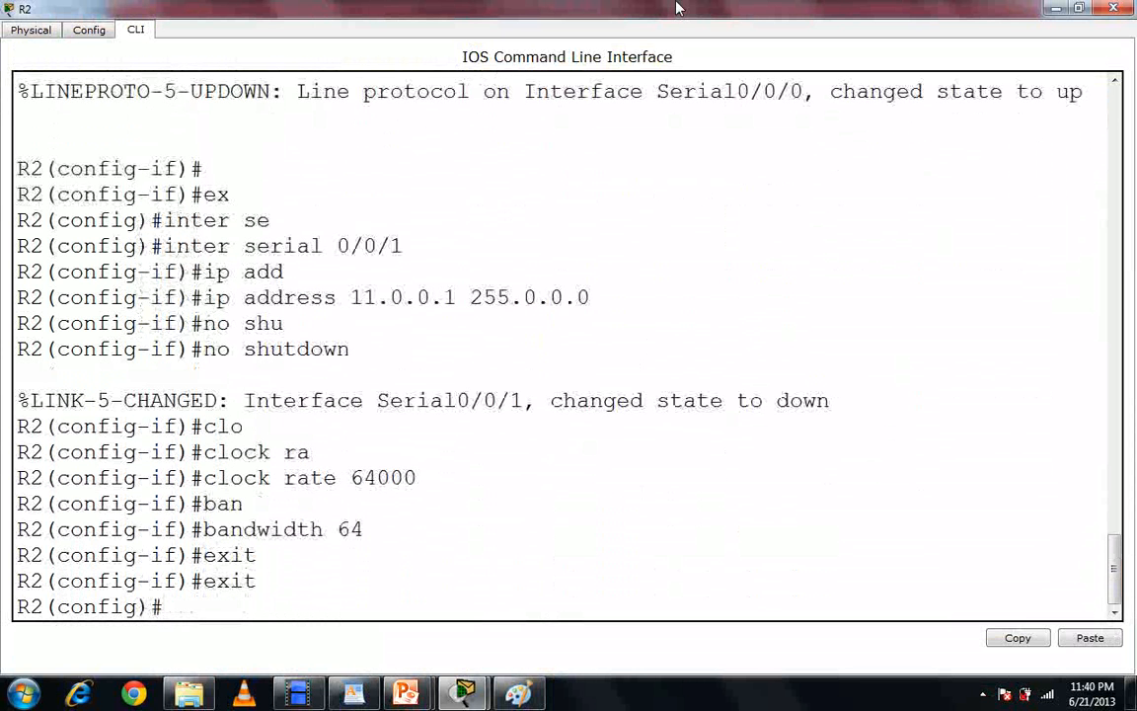
left_click(1112, 8)
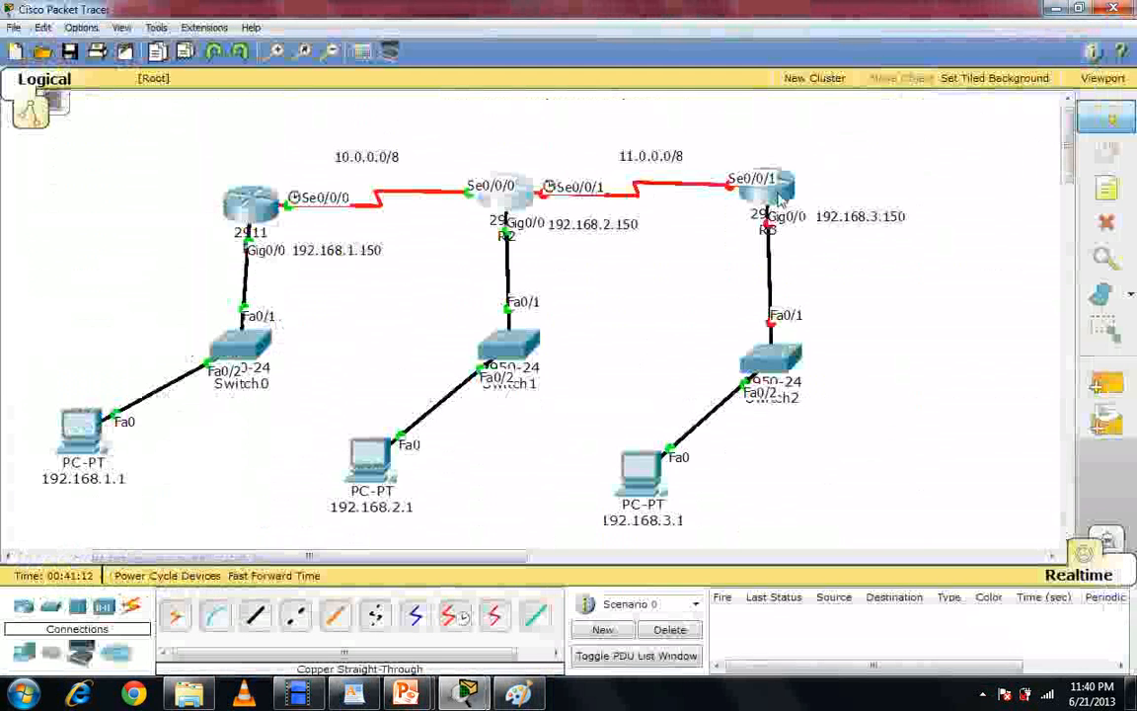
Open R3's command-line interface and enter privileged EXEC mode
left_click(780, 197)
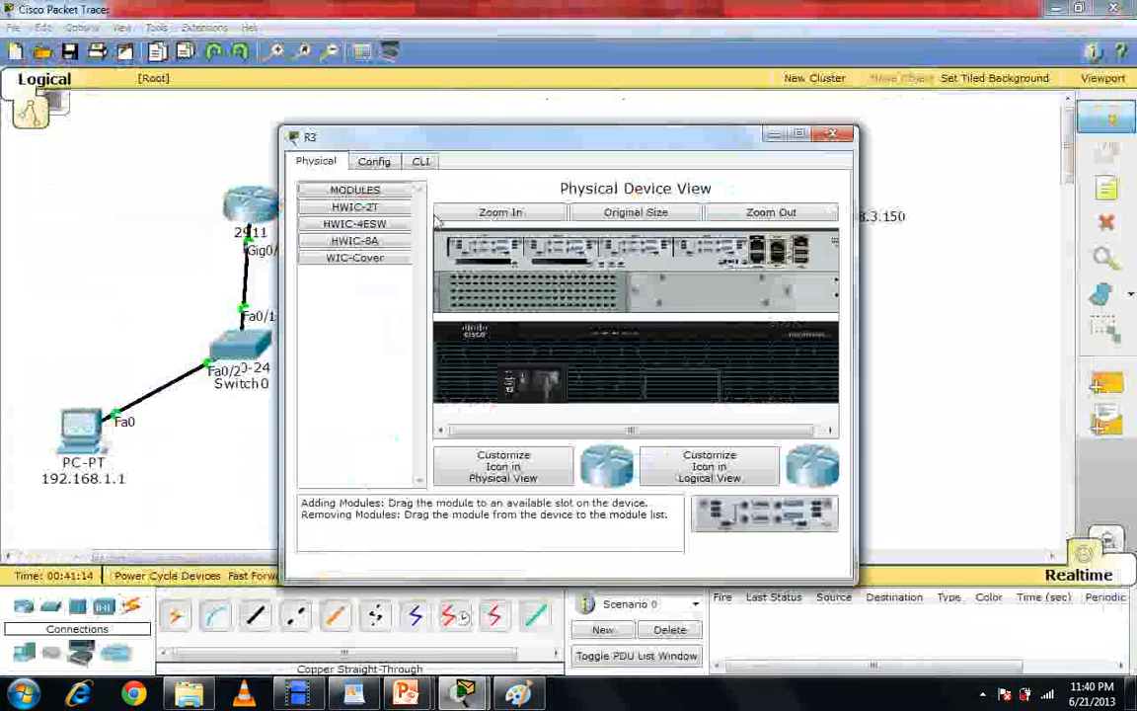
left_click(421, 163)
key("Return")
key("Return")
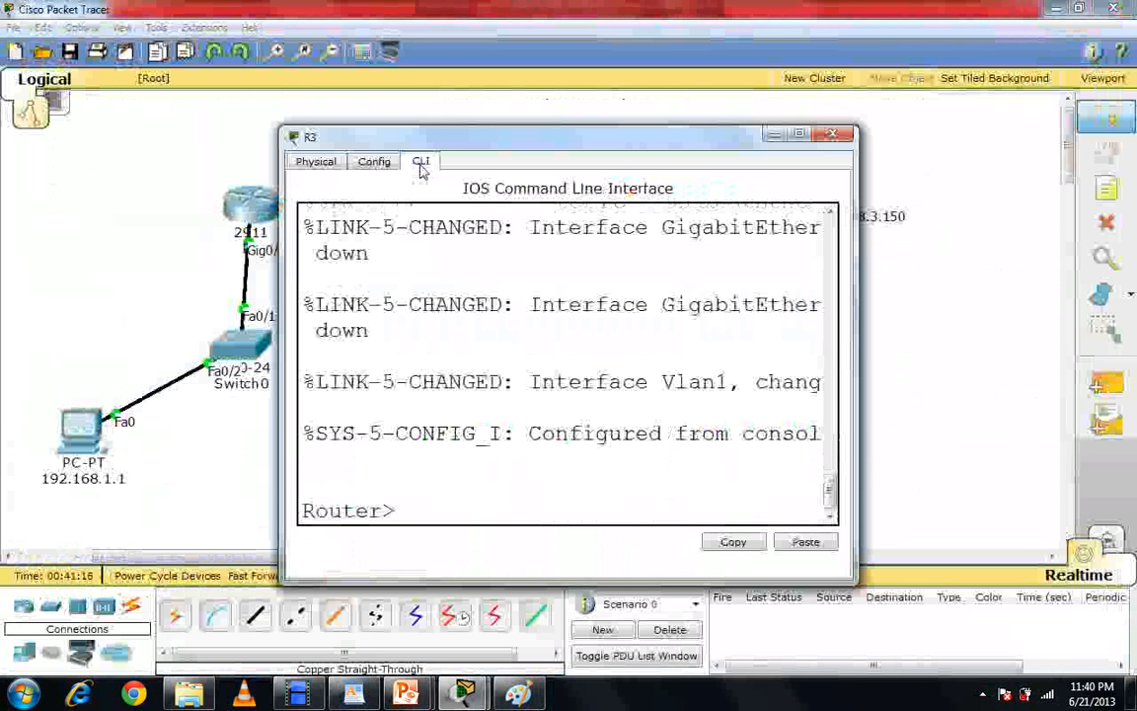
type("en")
key("Return")
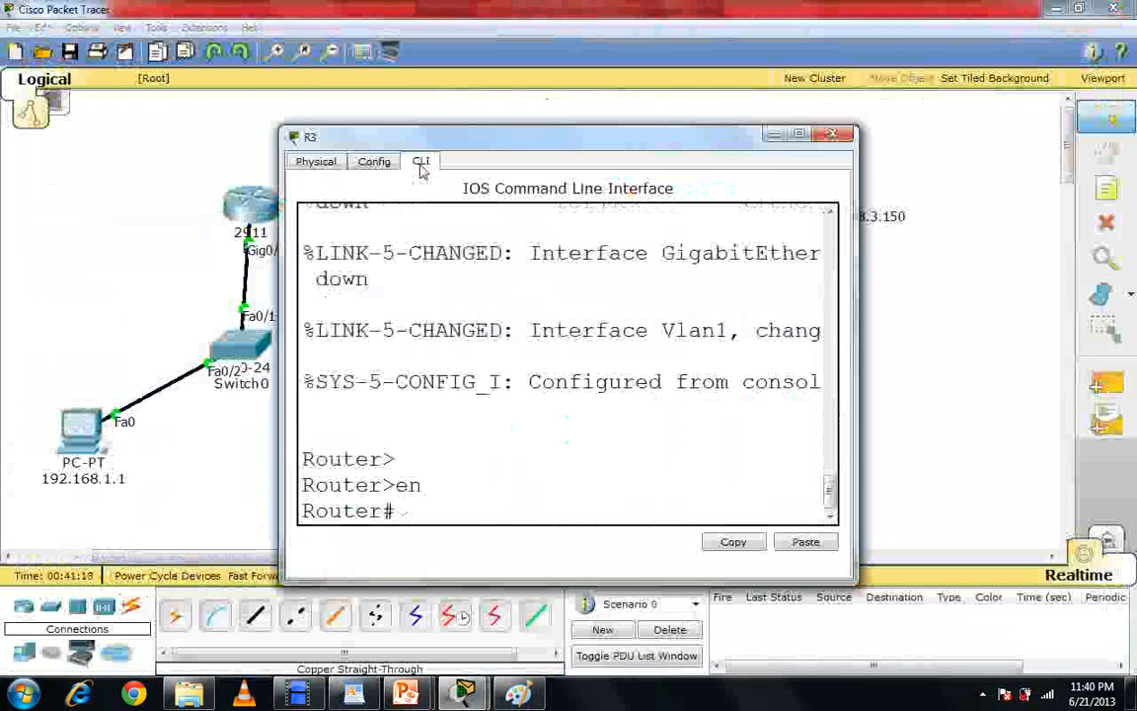
type("host")
key("Tab")
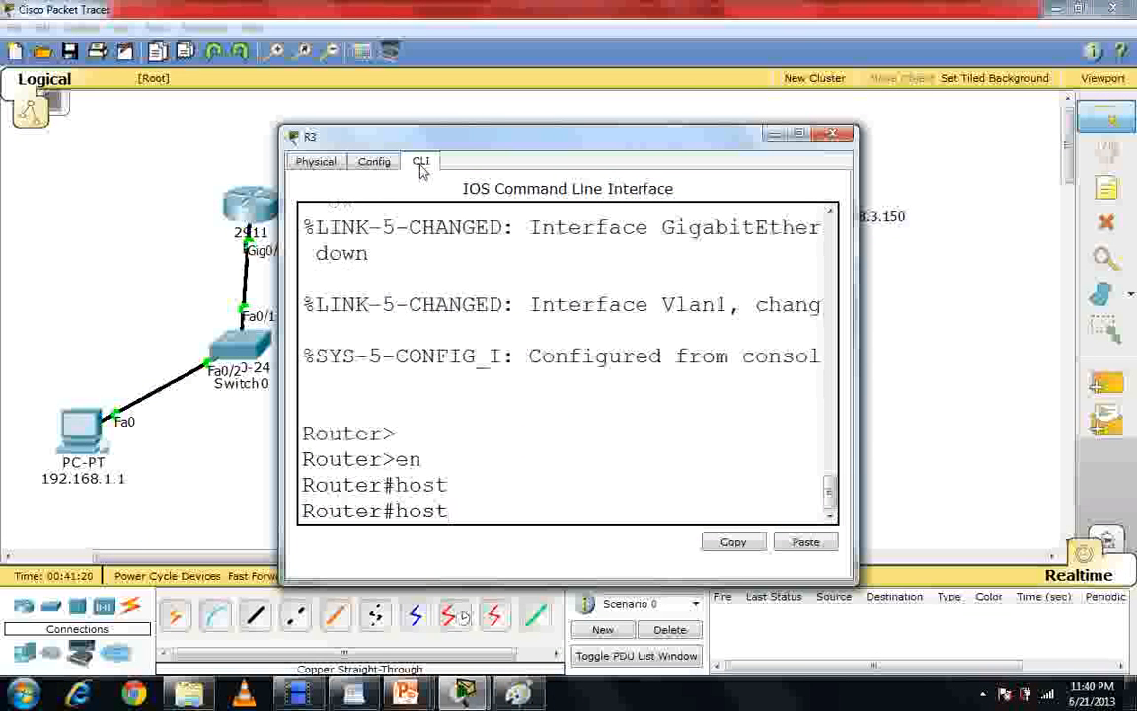
key("BackSpace")
key("BackSpace")
key("BackSpace")
key("BackSpace")
Enter global configuration mode and set the router's hostname to R3
type("config t")
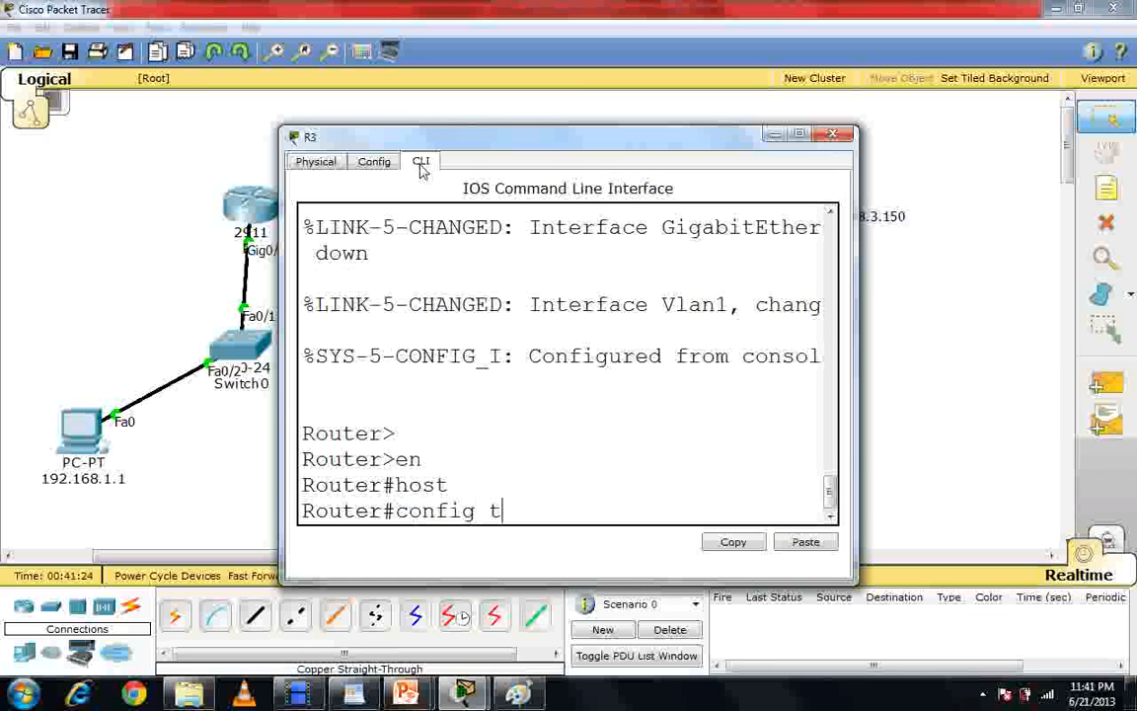
key("Return")
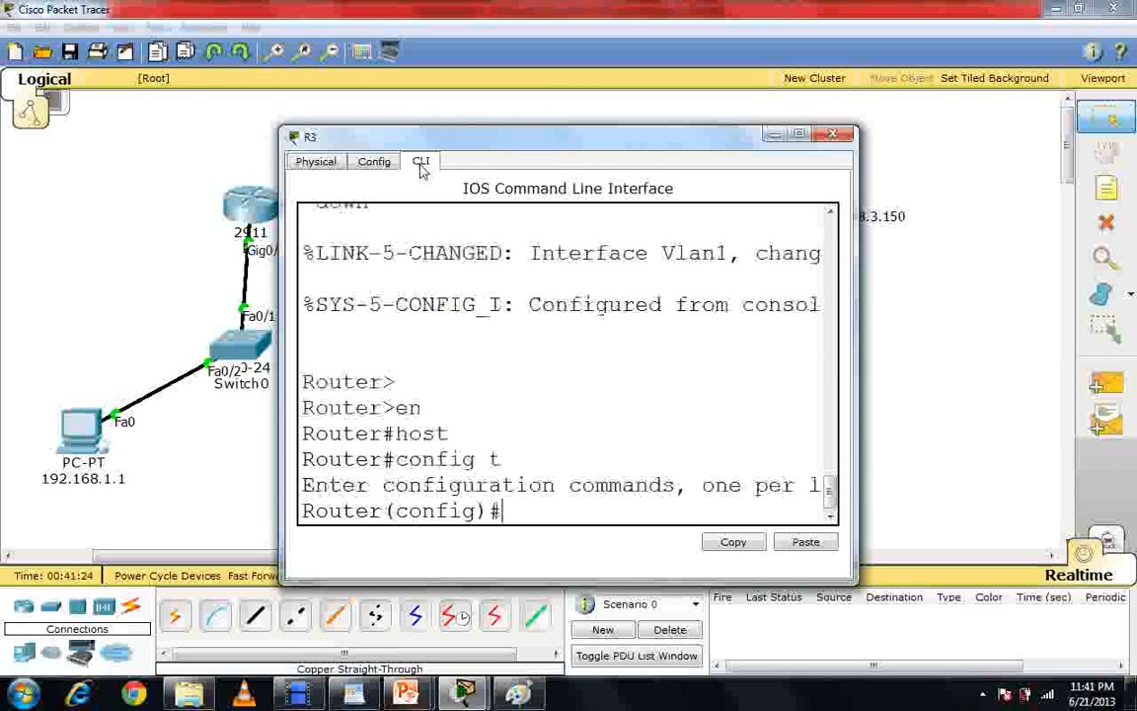
type("hos")
key("Tab")
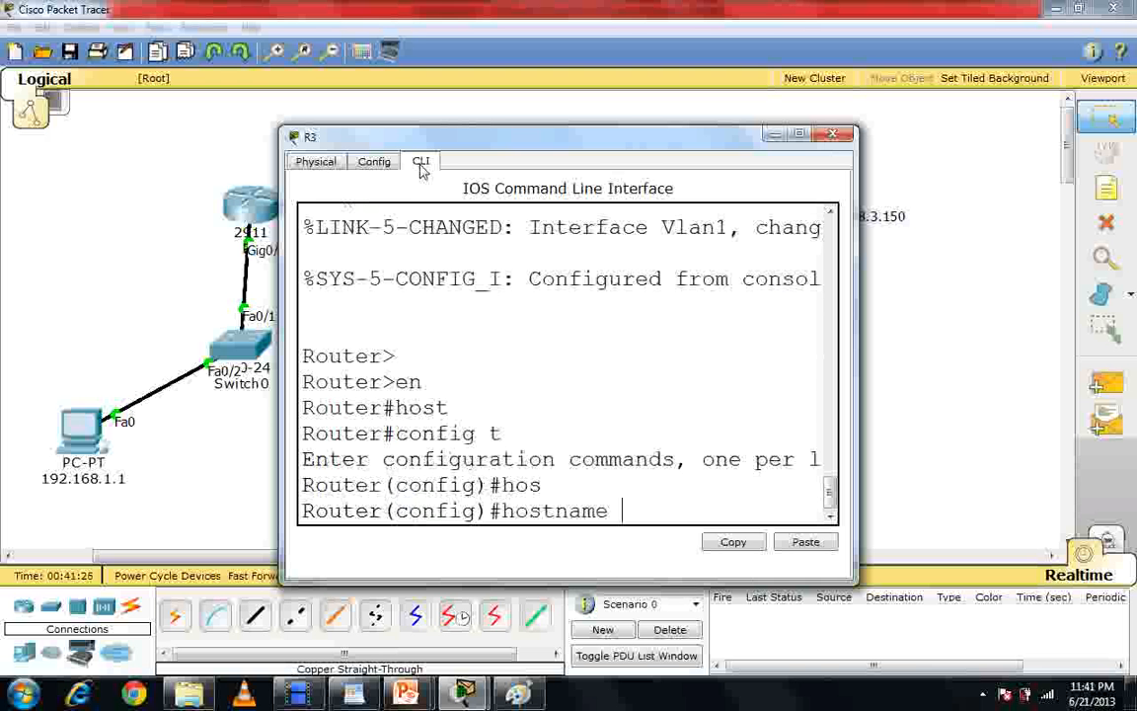
type("R3")
key("Return")
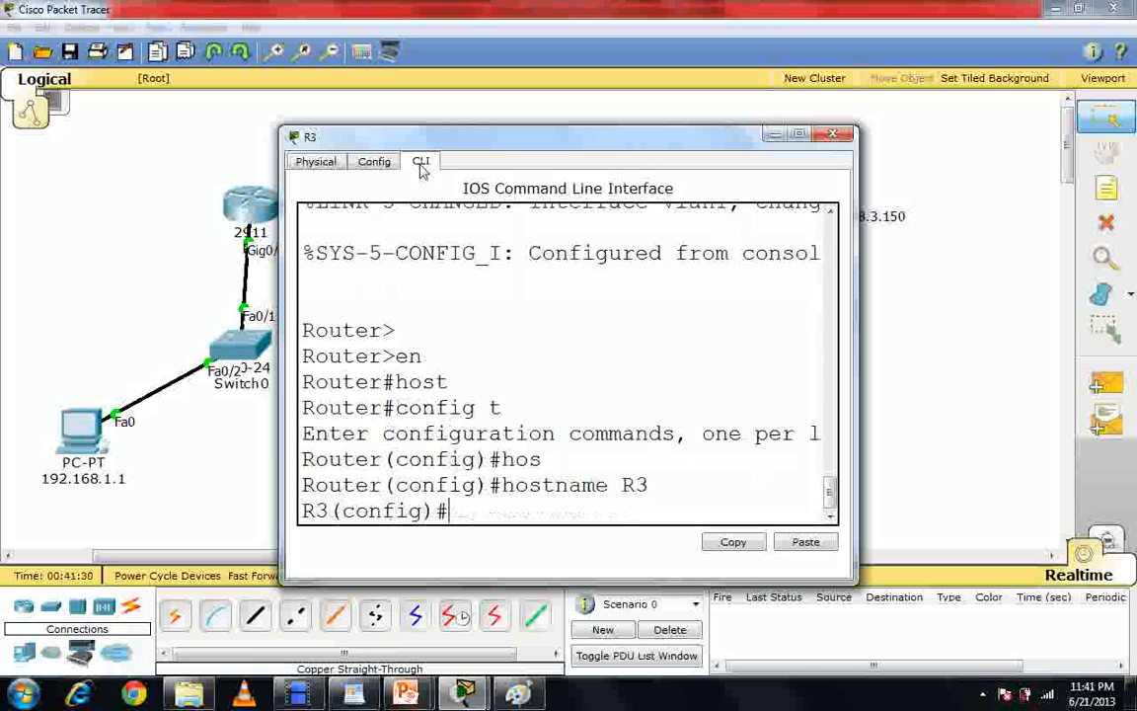
Enter configuration mode for R3's interface GigabitEthernet 0/0
type("inter gi")
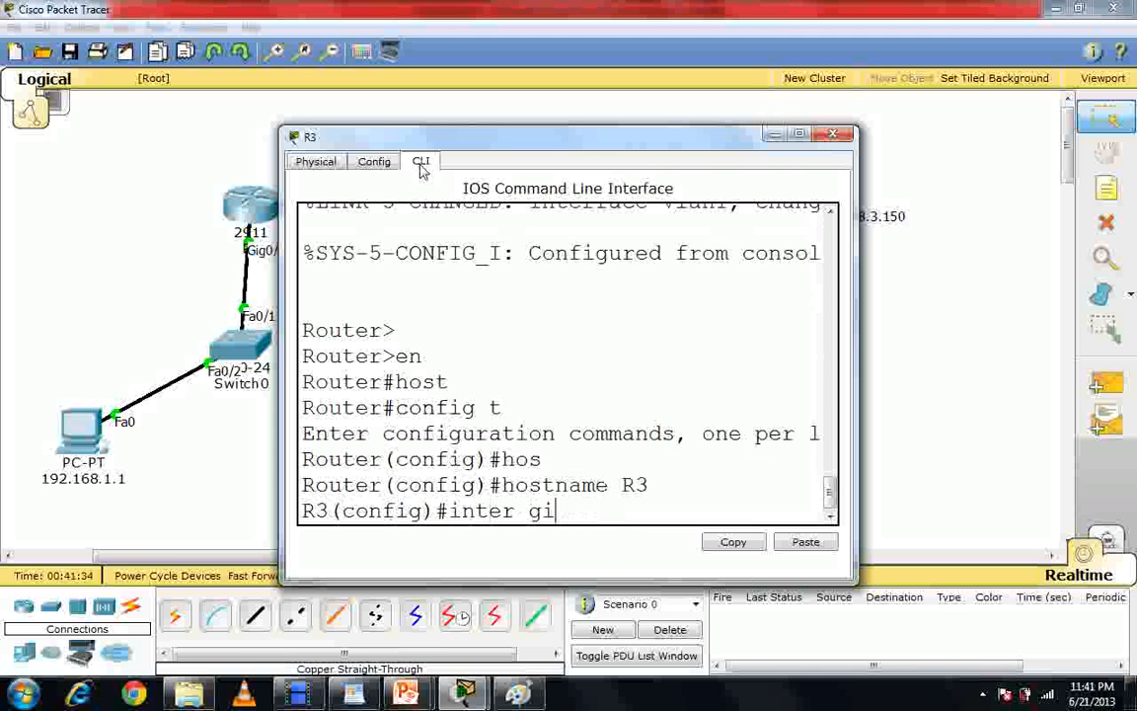
key("Tab")
type("0/0")
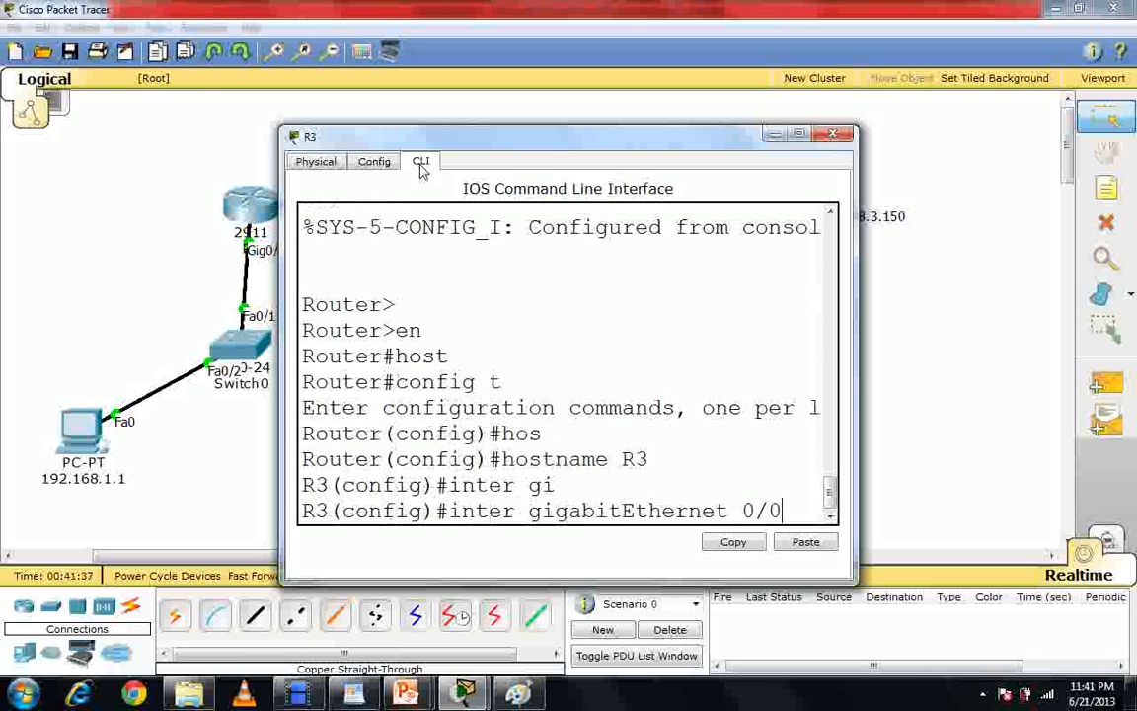
key("Return")
Assign the IP address 192.168.3.150 with subnet mask 255.255.255.0 to R3's GigabitEthernet 0/0, maximizing the device window
type("ip add")
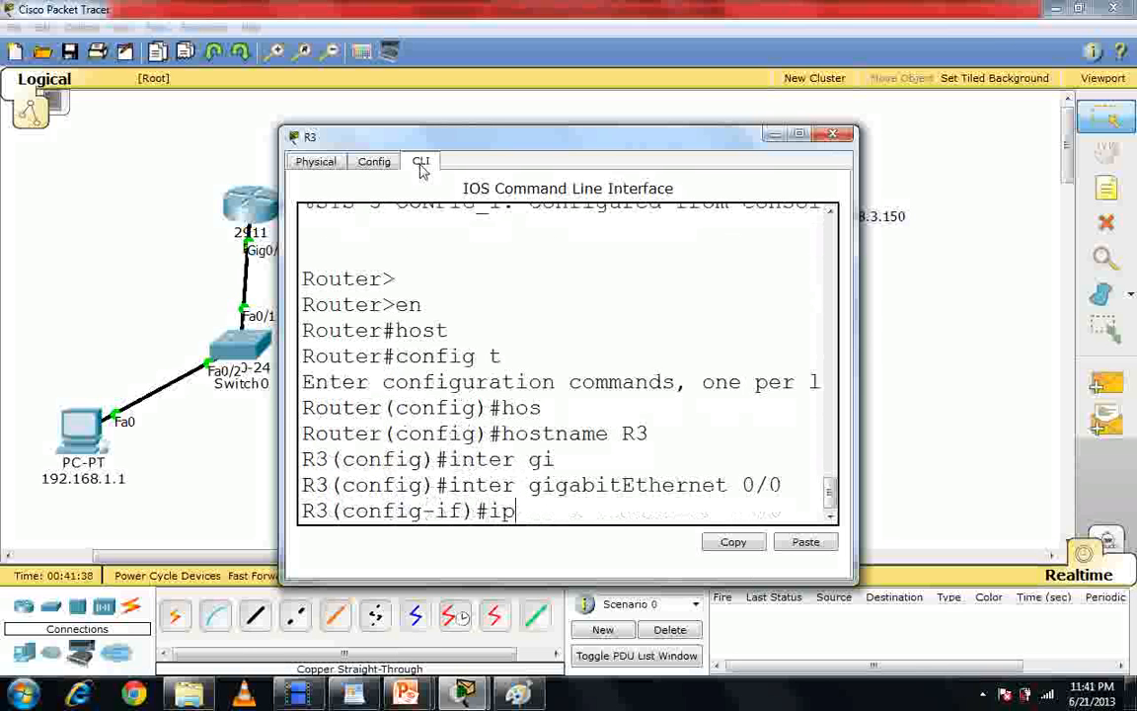
key("Tab")
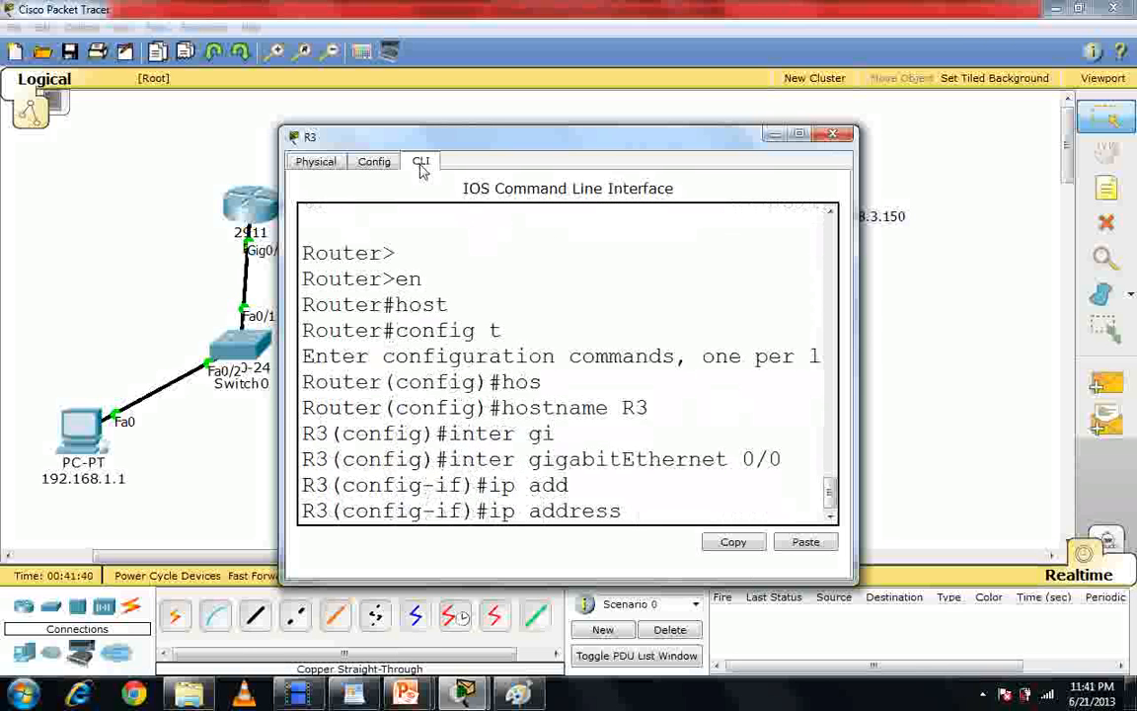
left_click_drag(652, 156, 538, 150)
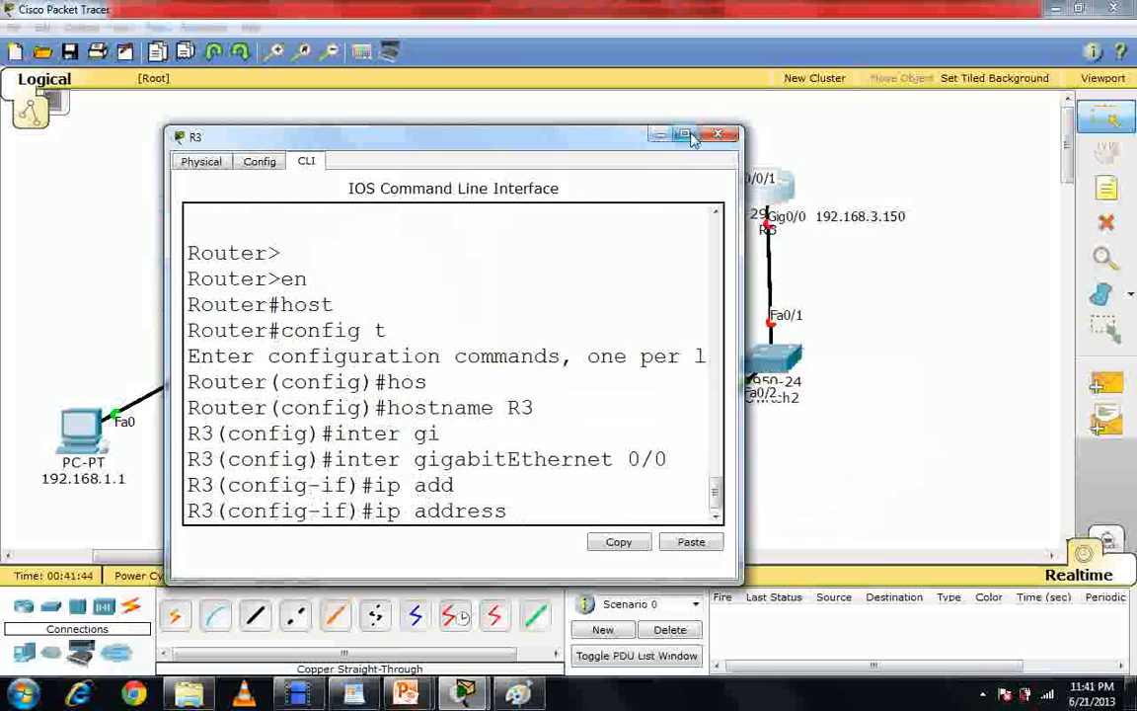
double_click(616, 136)
type("192.1")
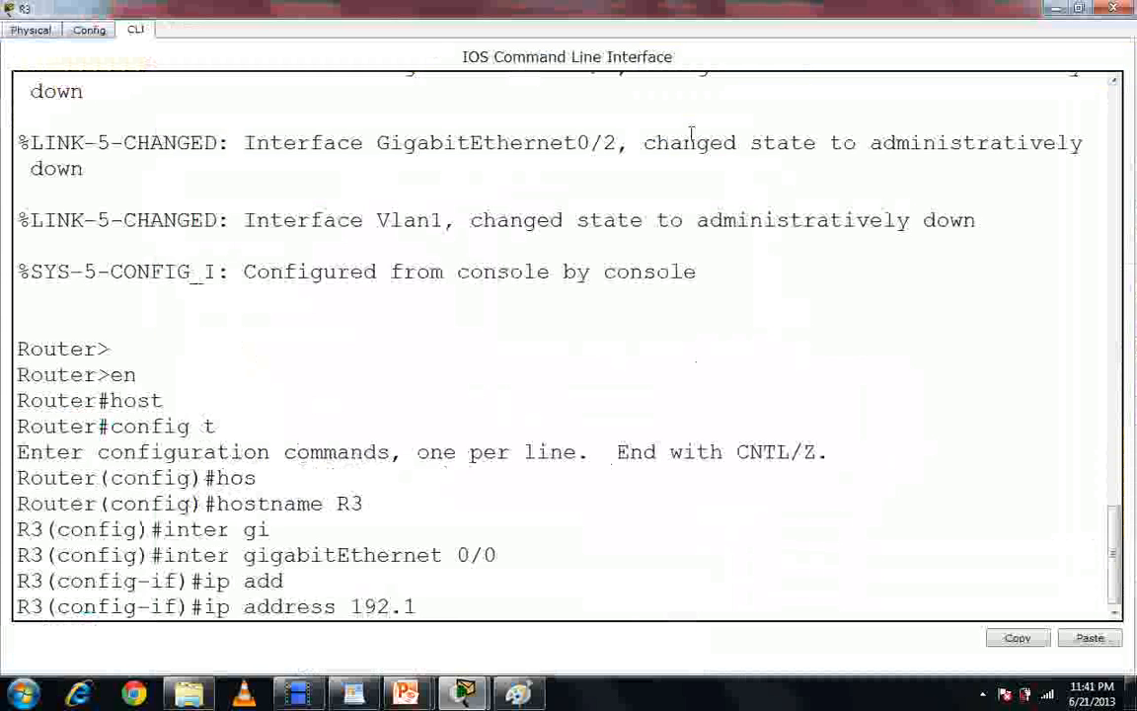
type("68.3.1")
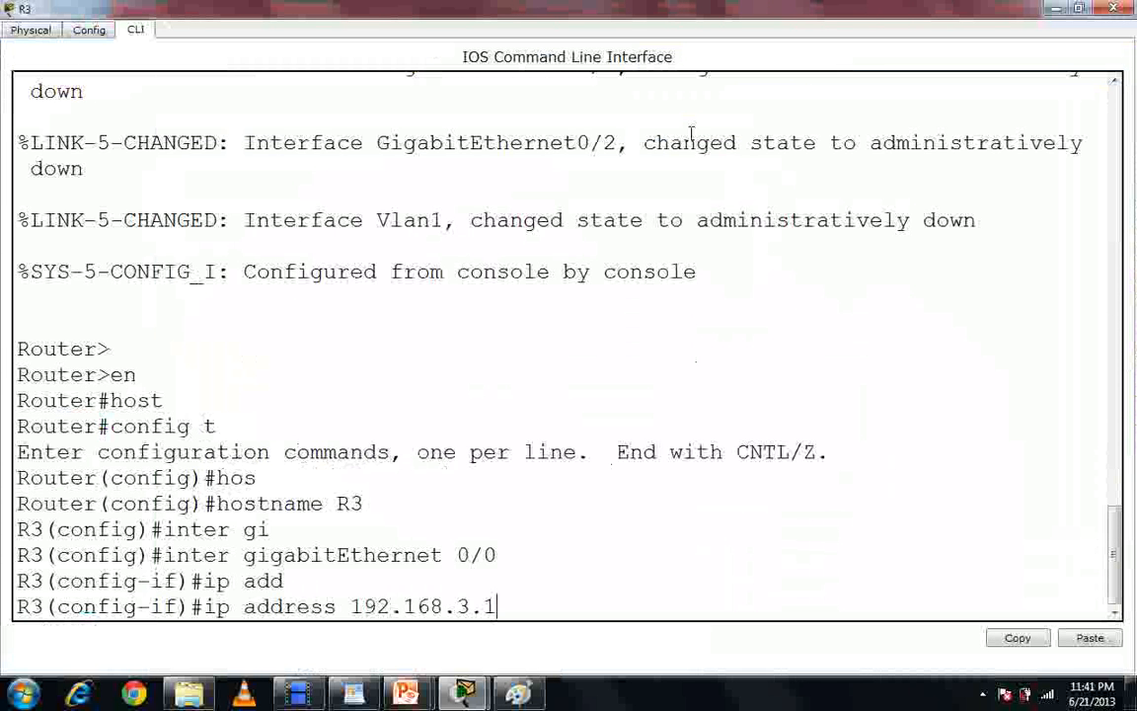
type("50 255")
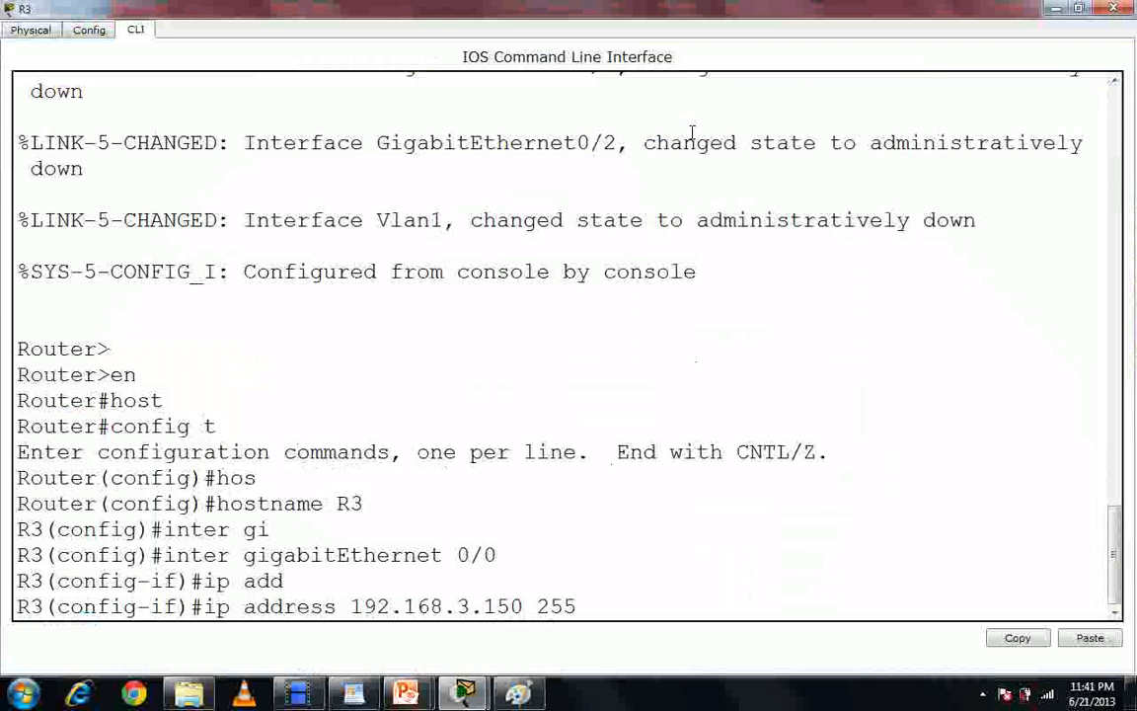
type(".255.255.0")
key("Return")
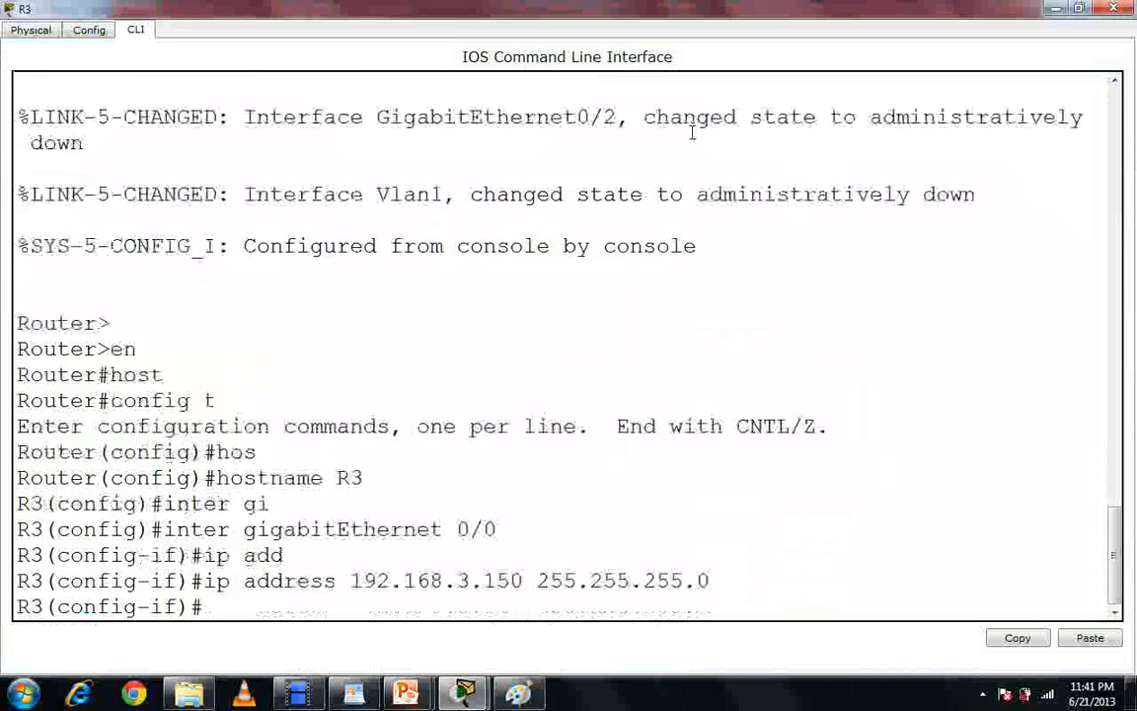
Enable R3's GigabitEthernet 0/0 with no shutdown and exit its interface configuration
type("no shu")
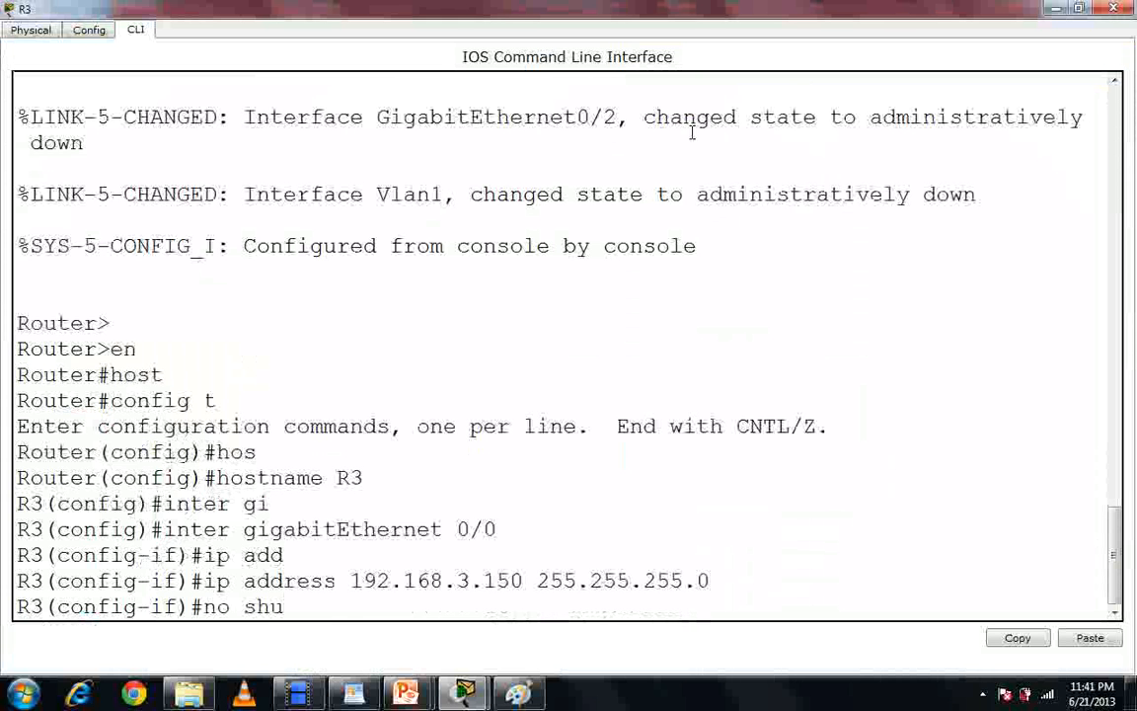
key("Tab")
key("Return")
type("ex")
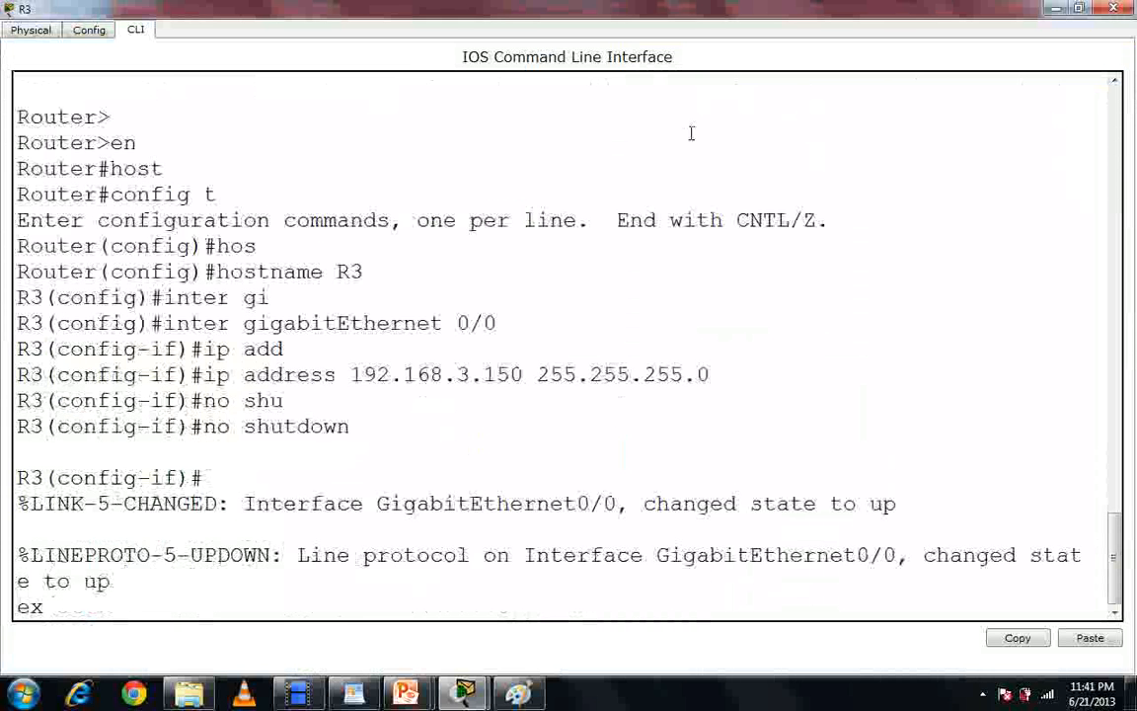
key("Return")
Leave R3's global configuration mode for privileged EXEC mode, run enable, and re-enter global configuration with config t
type("ex")
key("Return")
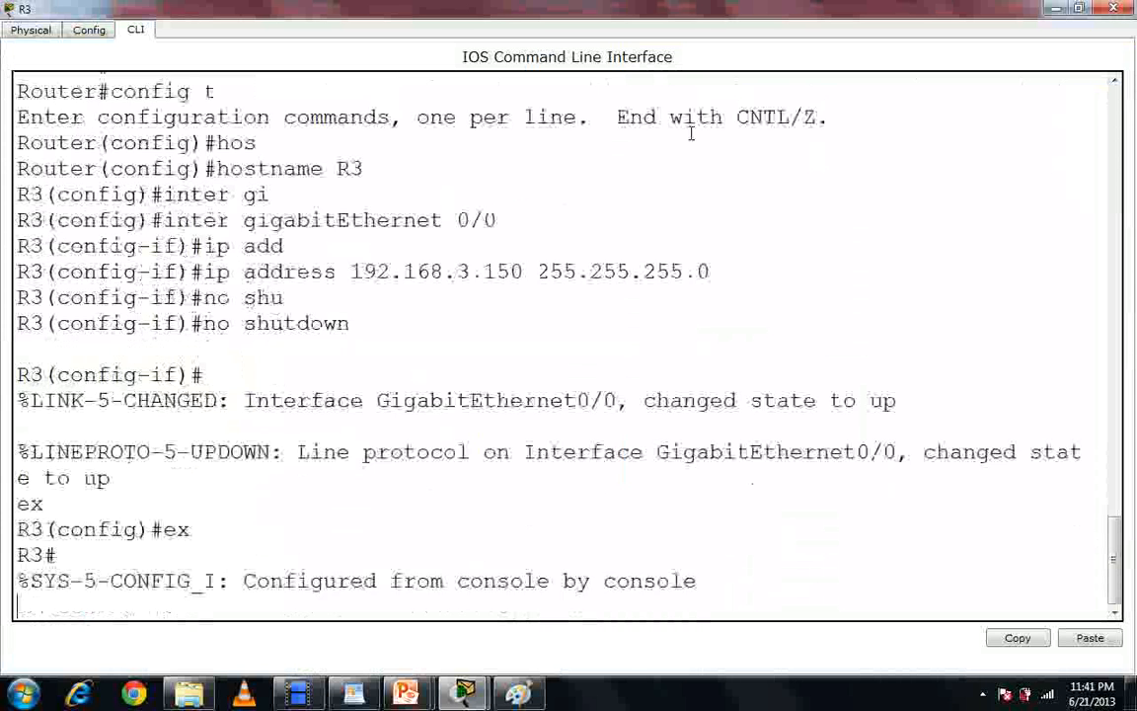
key("Return")
key("Return")
key("Return")
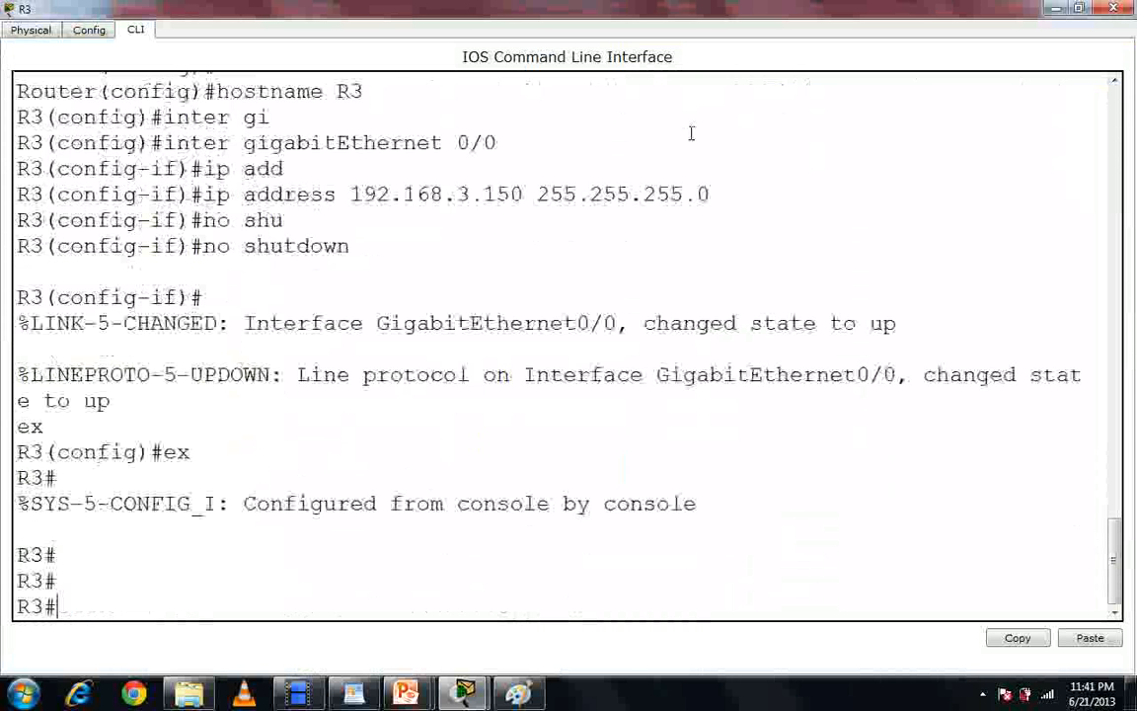
type("en")
key("Tab")
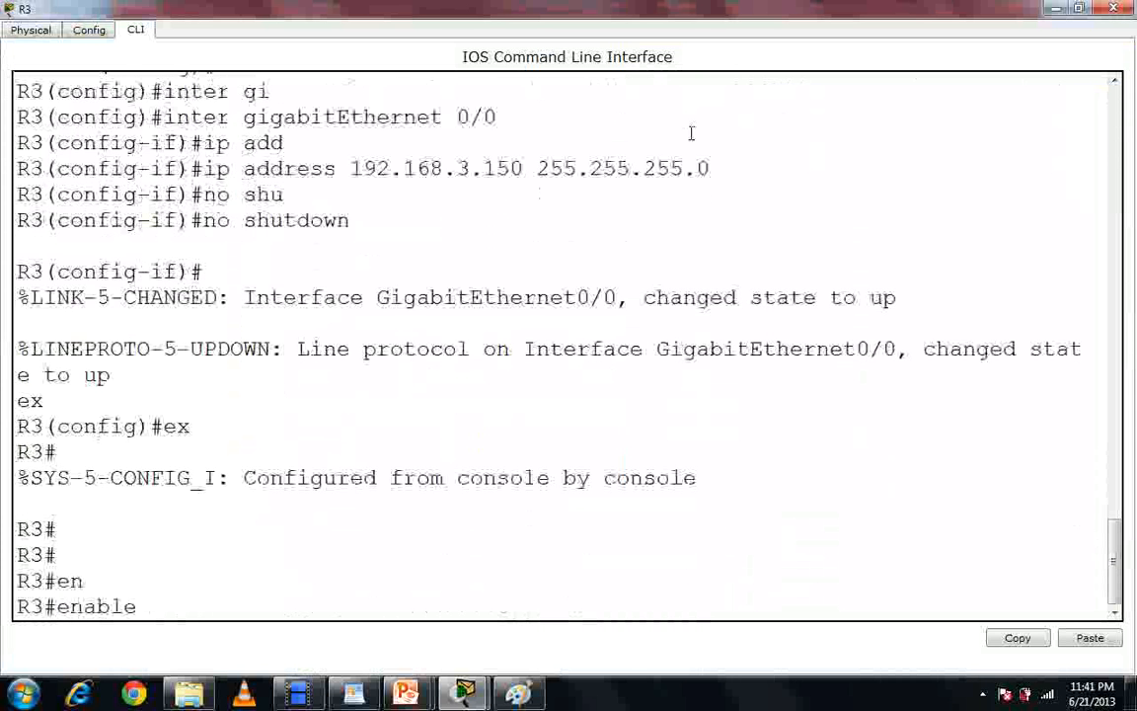
key("Return")
type("config")
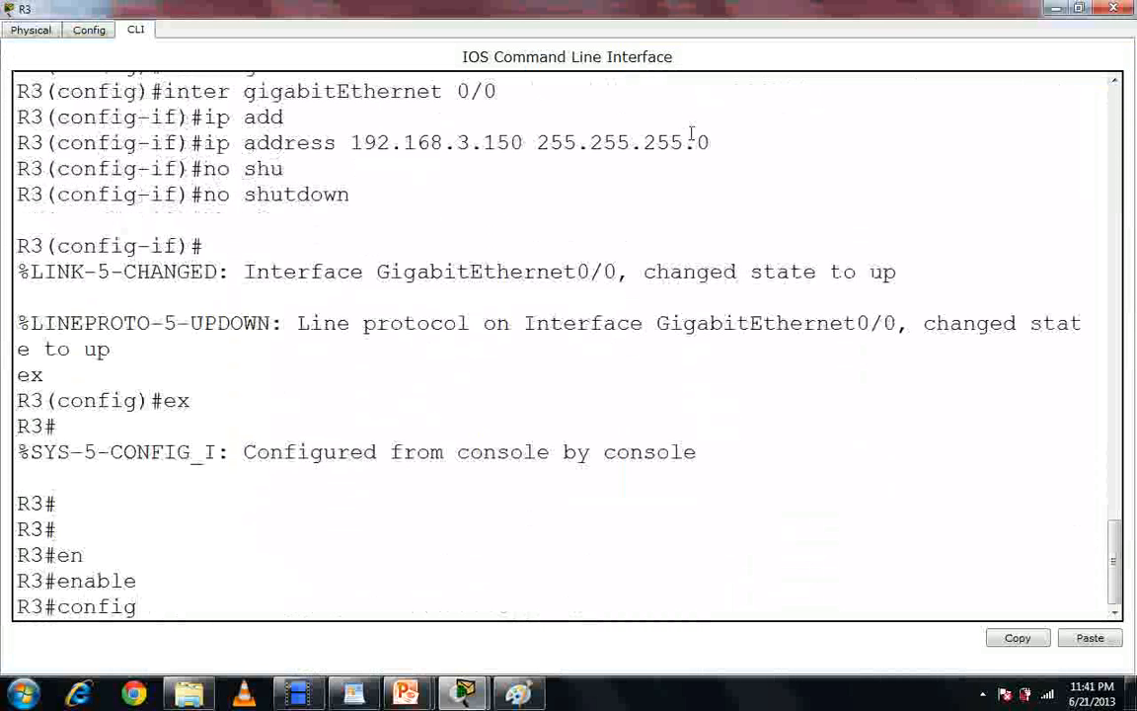
type(" t")
key("Return")
Enter configuration mode for R3's interface serial 0/0/1
type("inter")
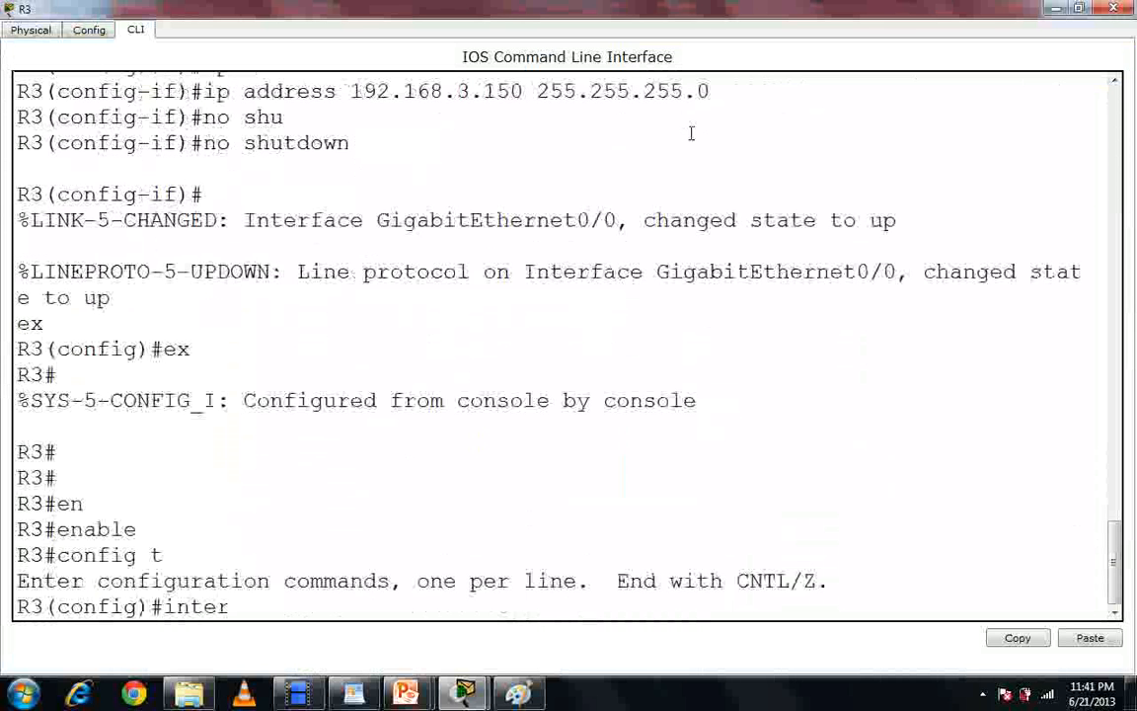
key("Tab")
type("se")
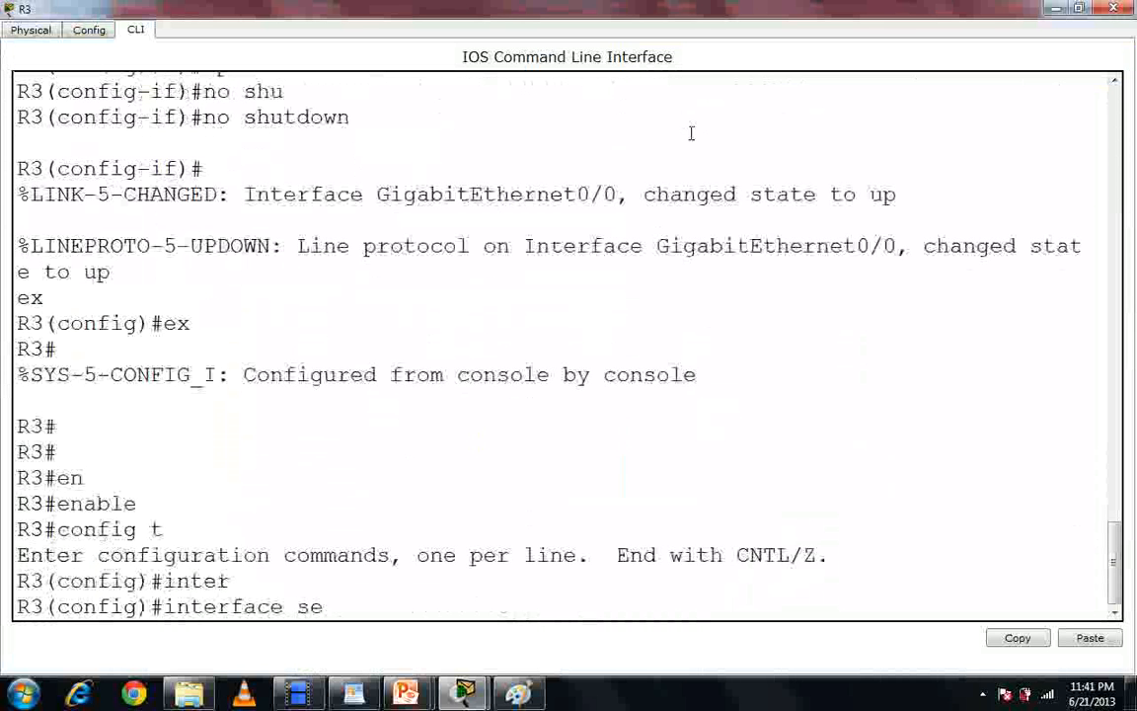
key("Tab")
left_click_drag(849, 6, 799, 8)
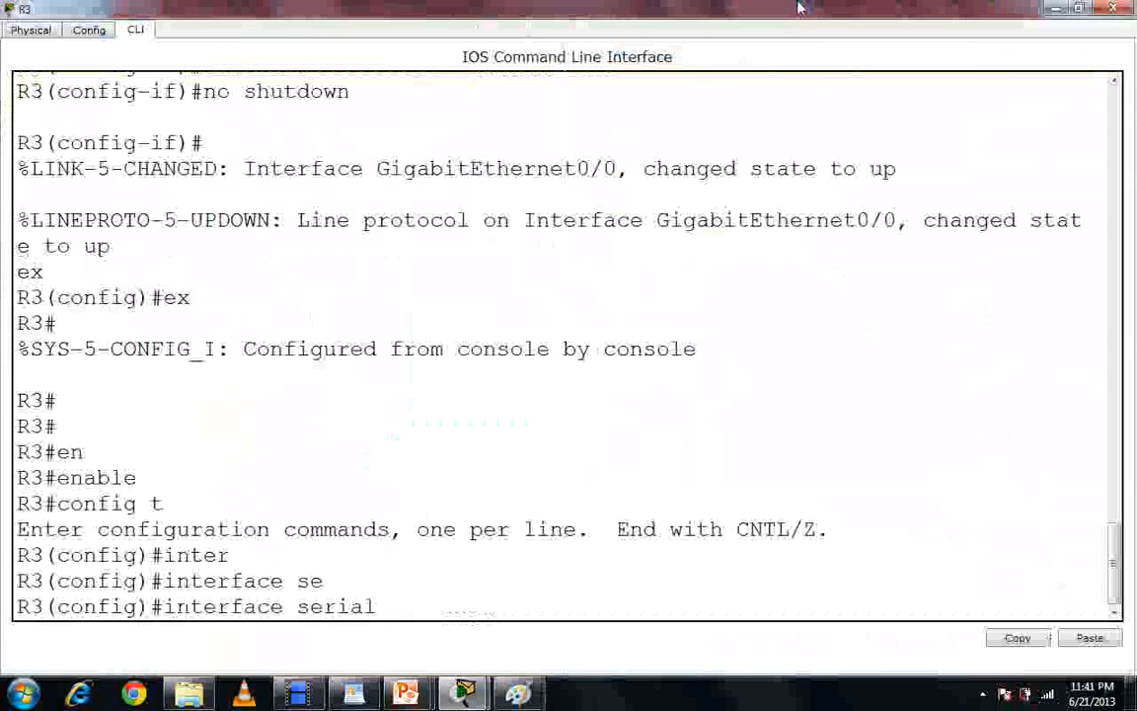
type("0/0/1")
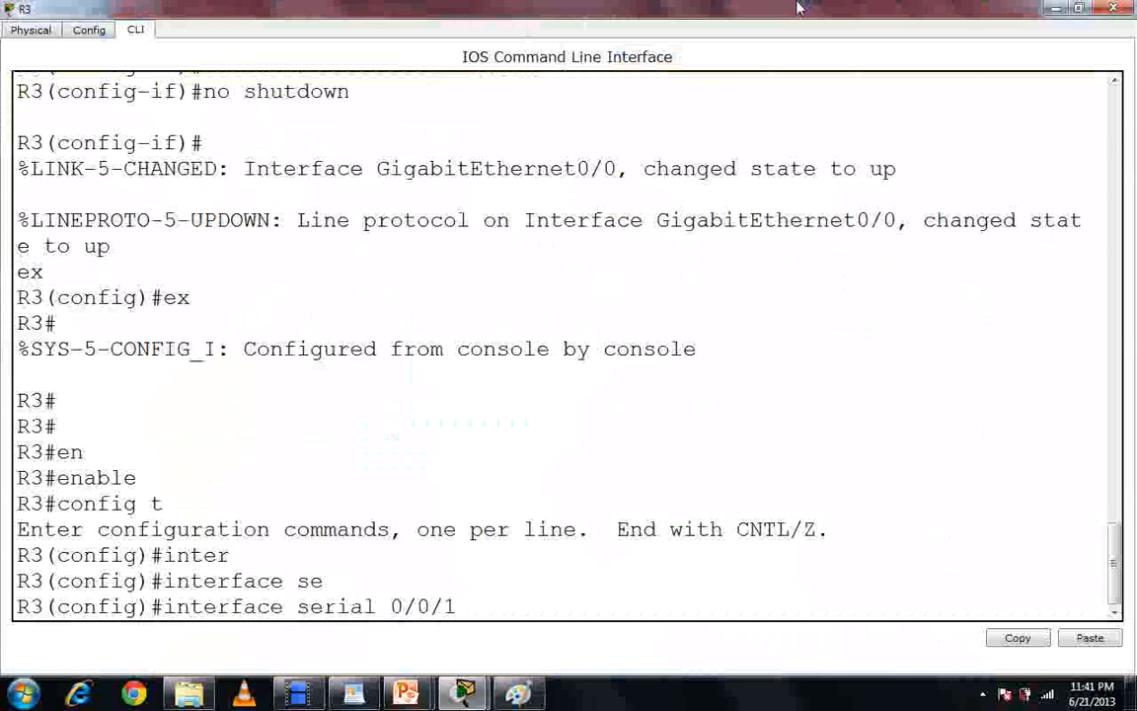
key("Return")
Assign the IP address 11.0.0.2 with subnet mask 255.0.0.0 to R3's serial 0/0/1
type("ip ")
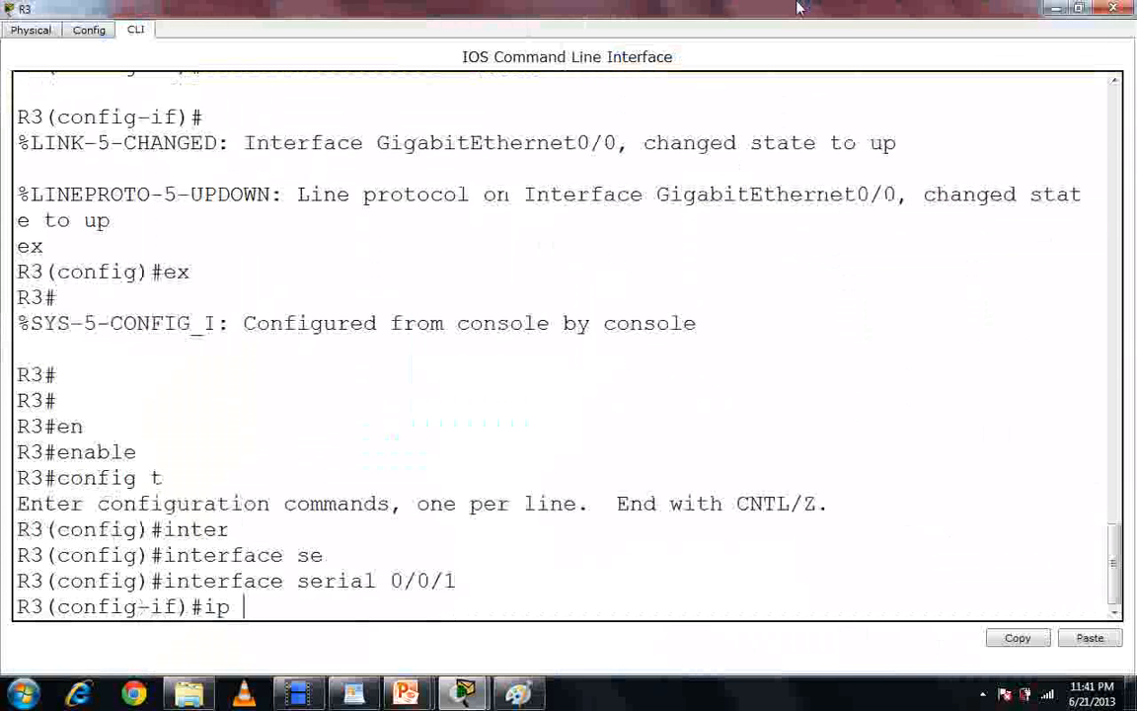
type("add")
key("Tab")
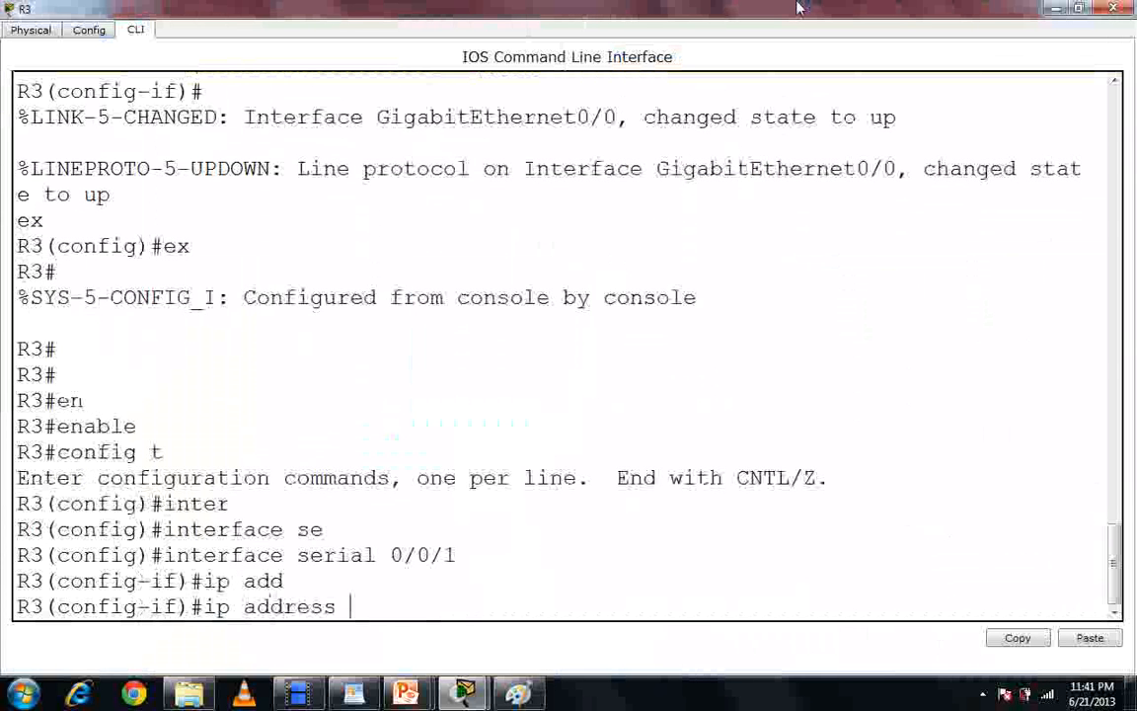
type("11.0.0")
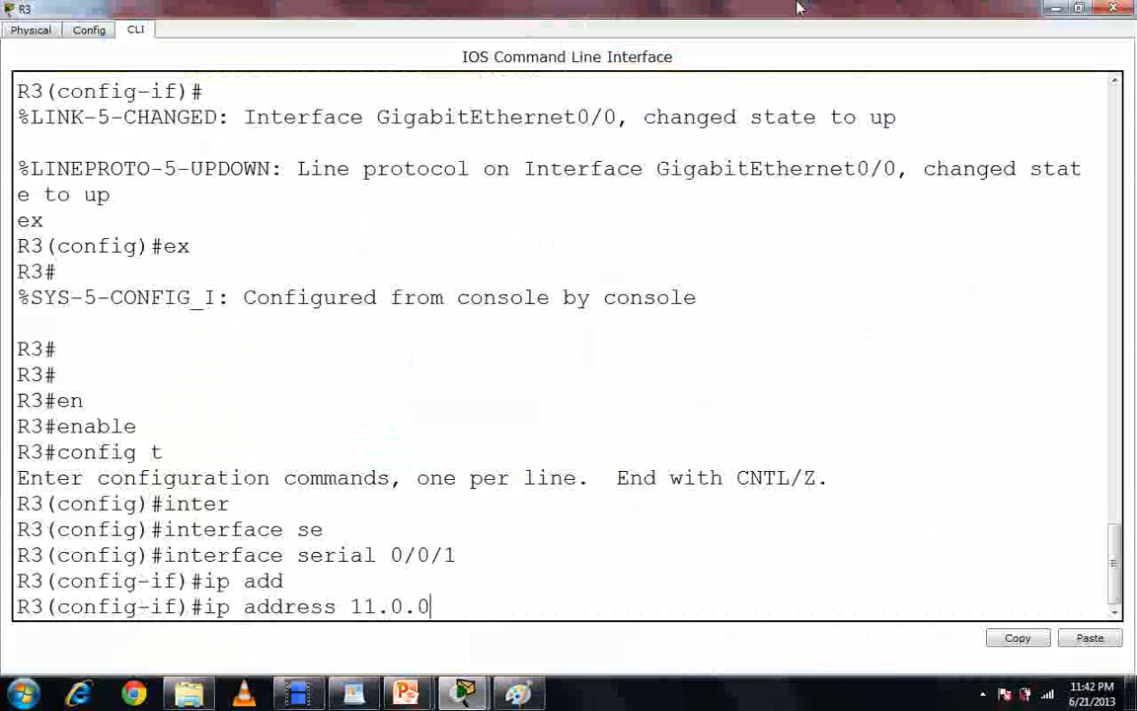
type(".2 255.0.0.0")
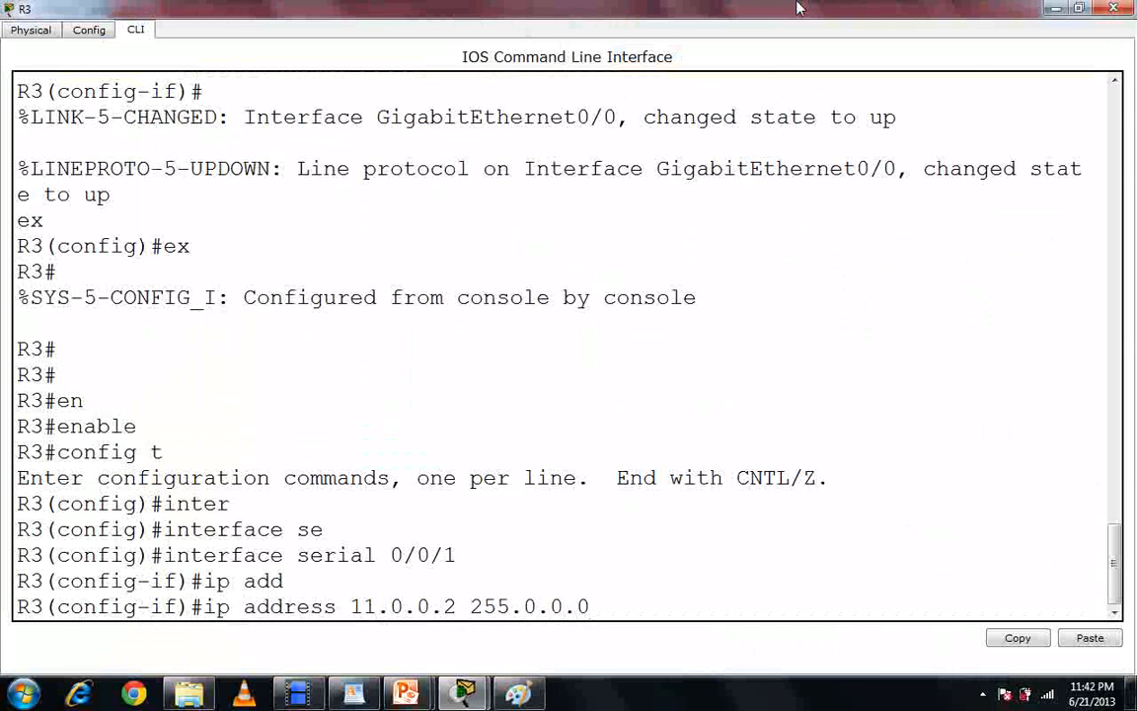
key("Return")
Enable R3's serial 0/0/1 with no shut and exit its interface configuration
type("no shut")
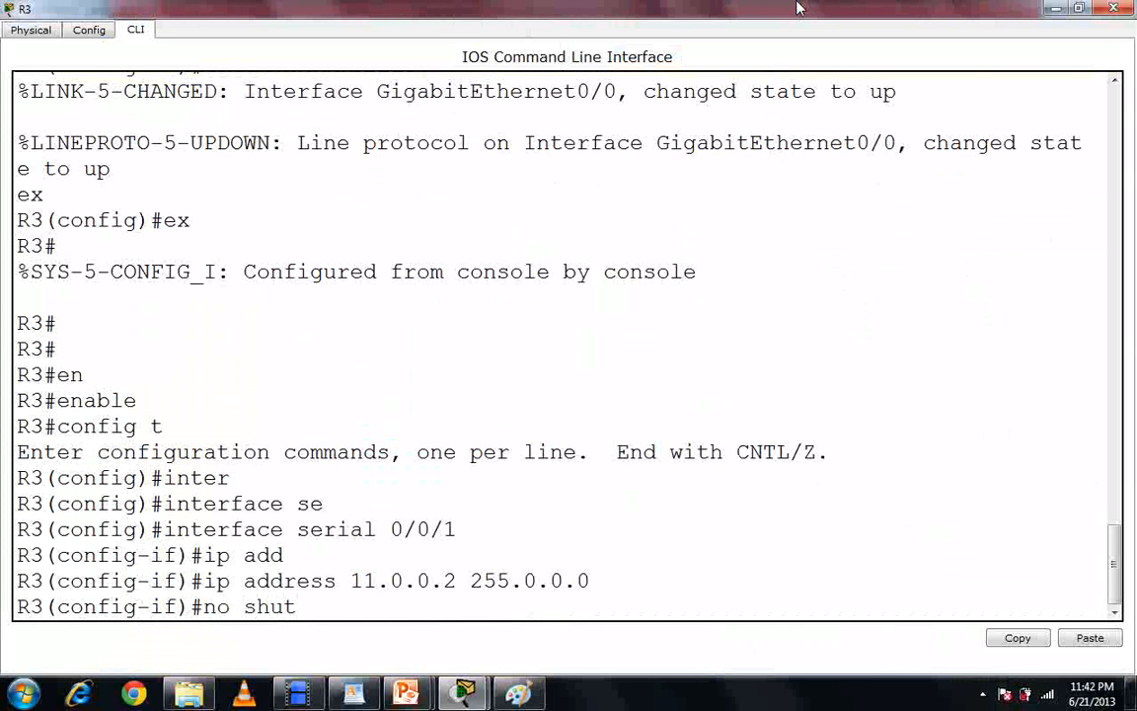
key("Return")
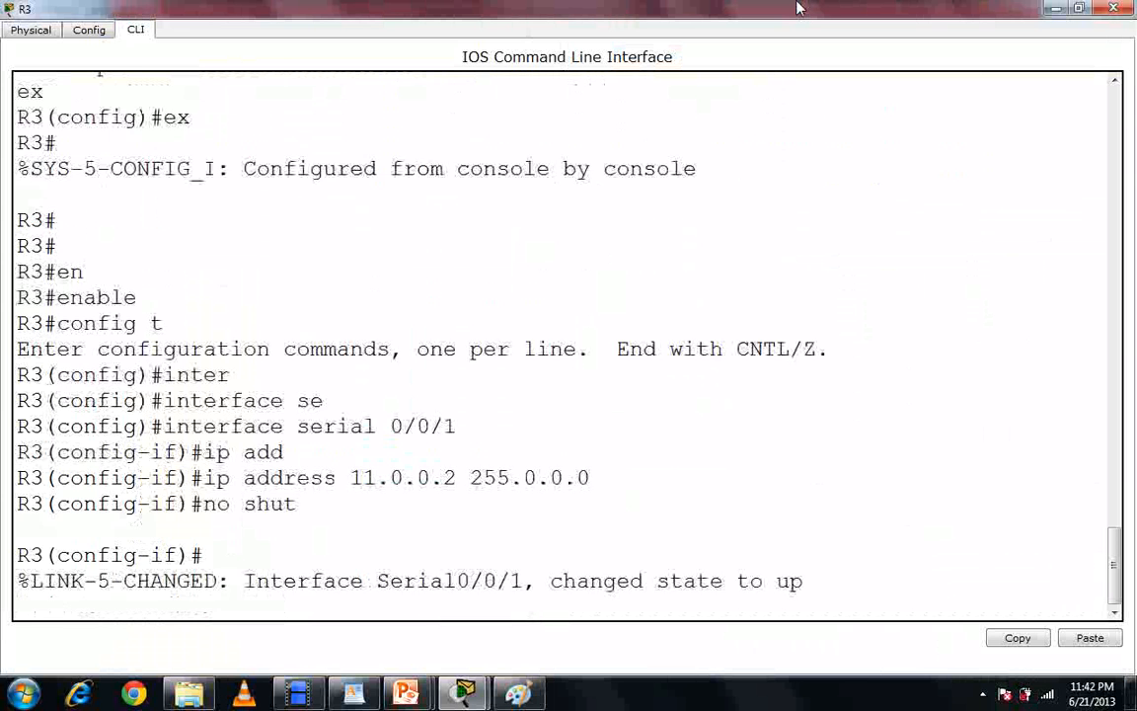
key("Return")
key("Return")
type("ex")
key("Tab")
key("Return")
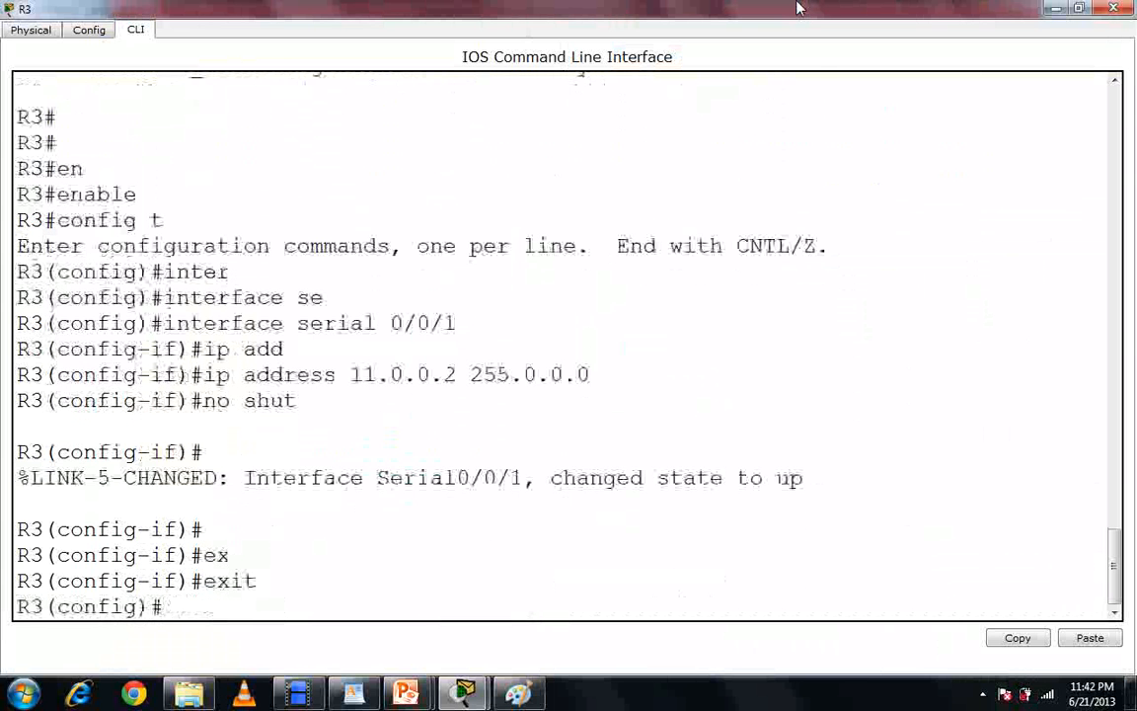
Exit R3's global configuration mode to privileged EXEC mode and close the R3 device window
type("exi")
key("Tab")
key("Return")
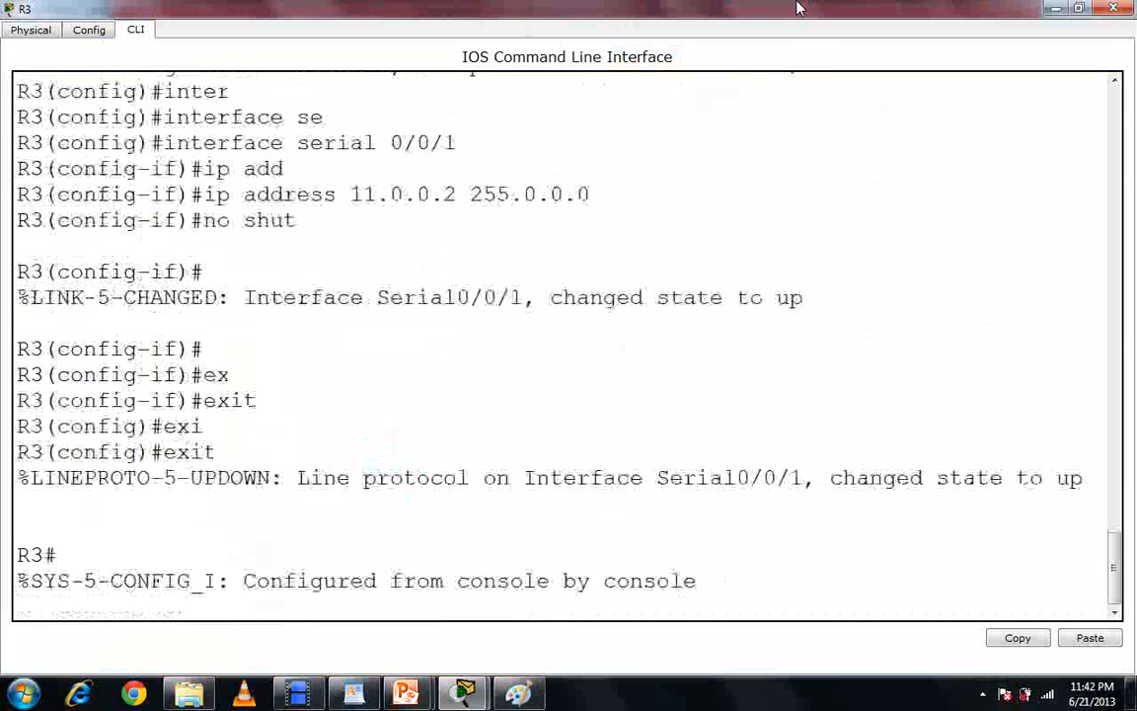
key("Return")
key("Return")
key("Return")
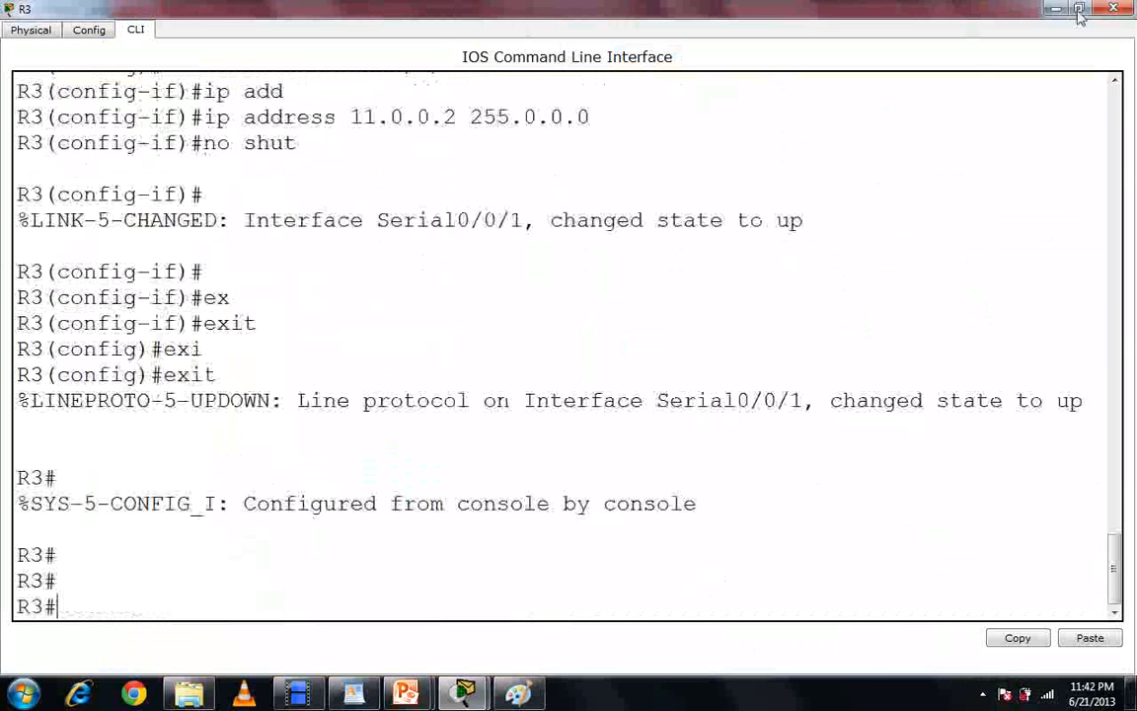
left_click(1112, 7)
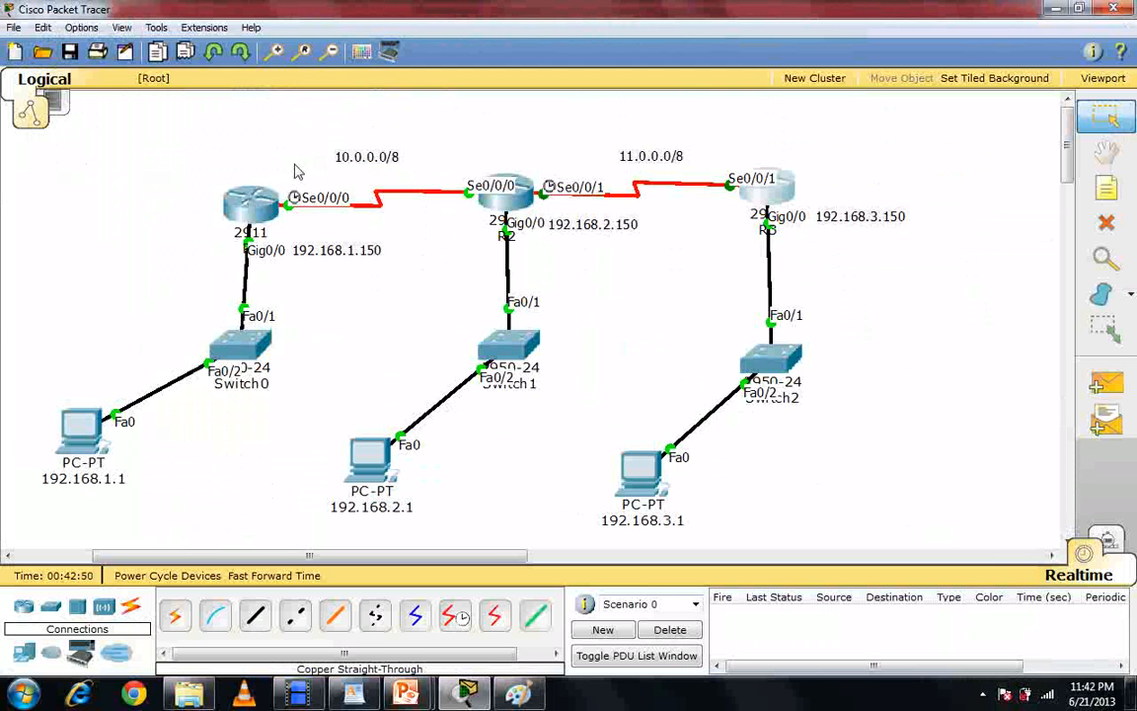
Open R1's CLI from the topology and exit global configuration mode to privileged EXEC mode
left_click(250, 213)
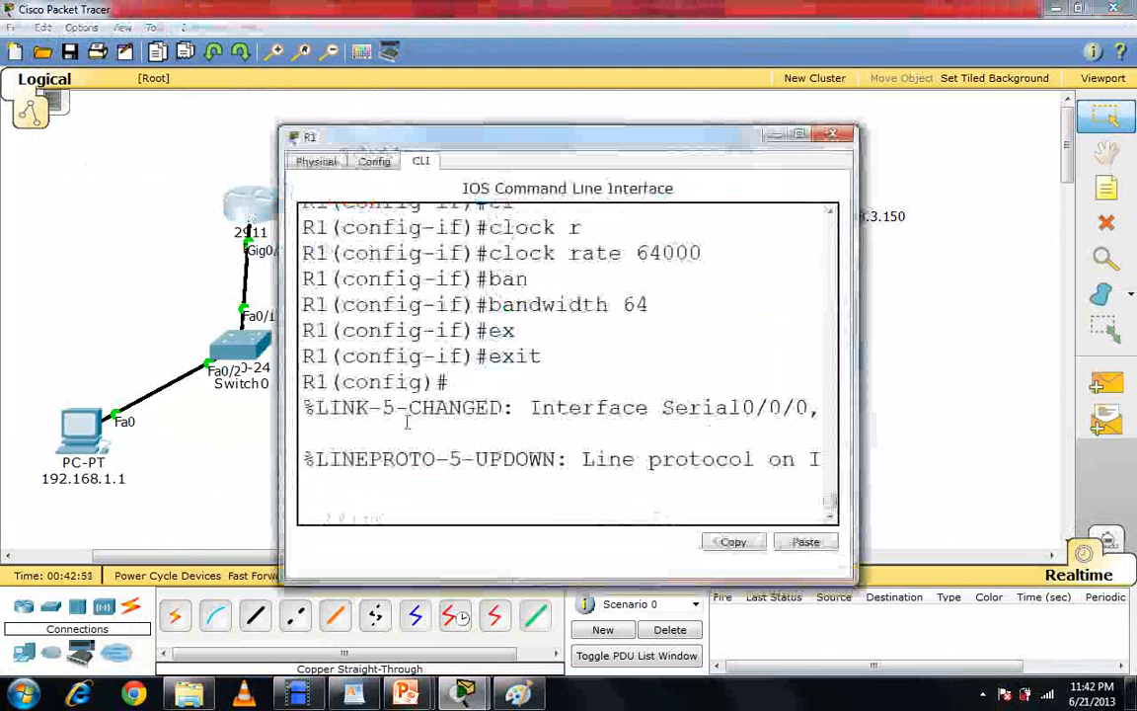
key("Return")
key("Return")
key("Return")
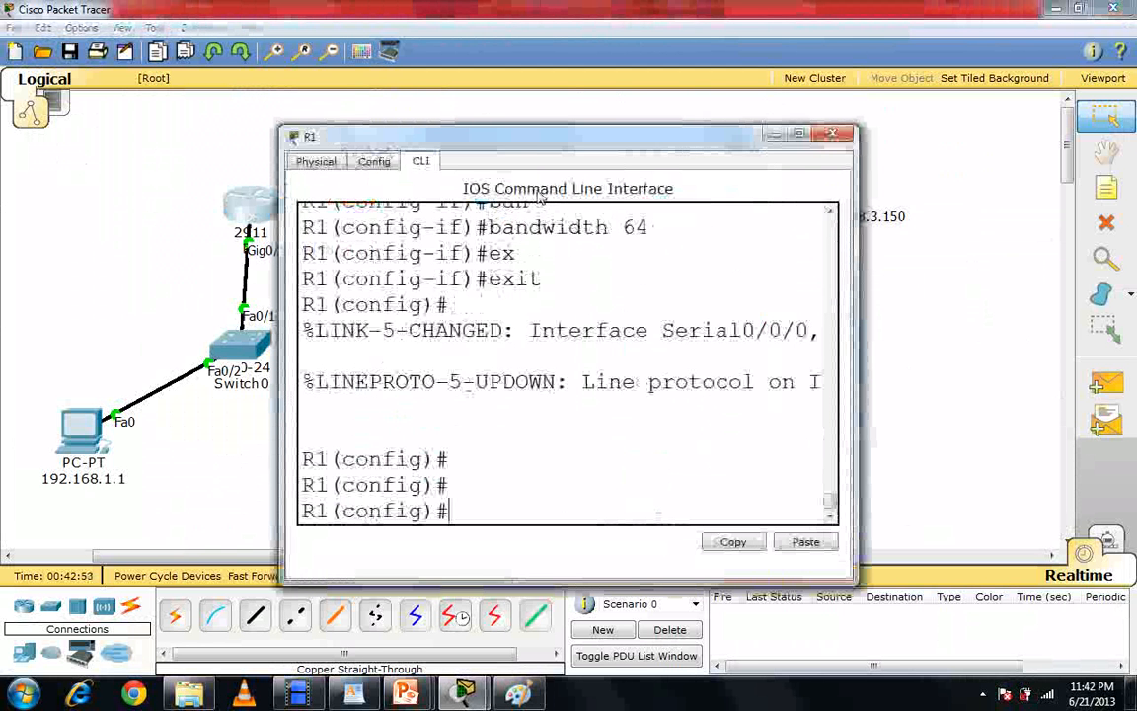
left_click_drag(518, 136, 333, 279)
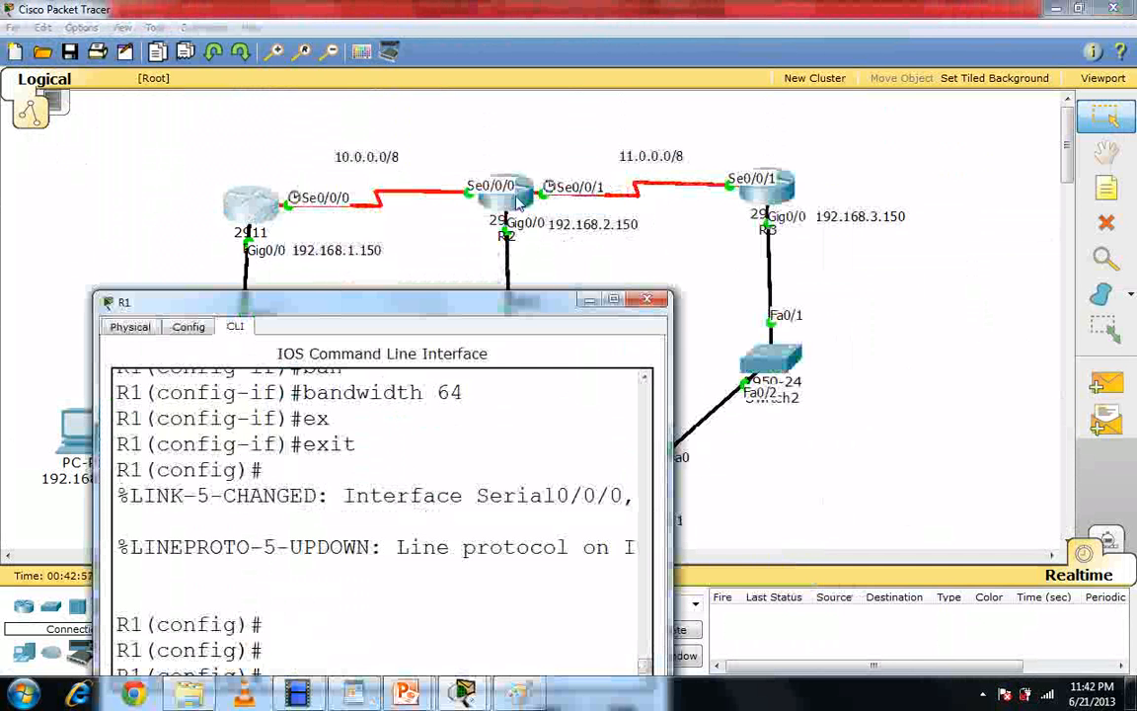
left_click_drag(520, 312, 594, 181)
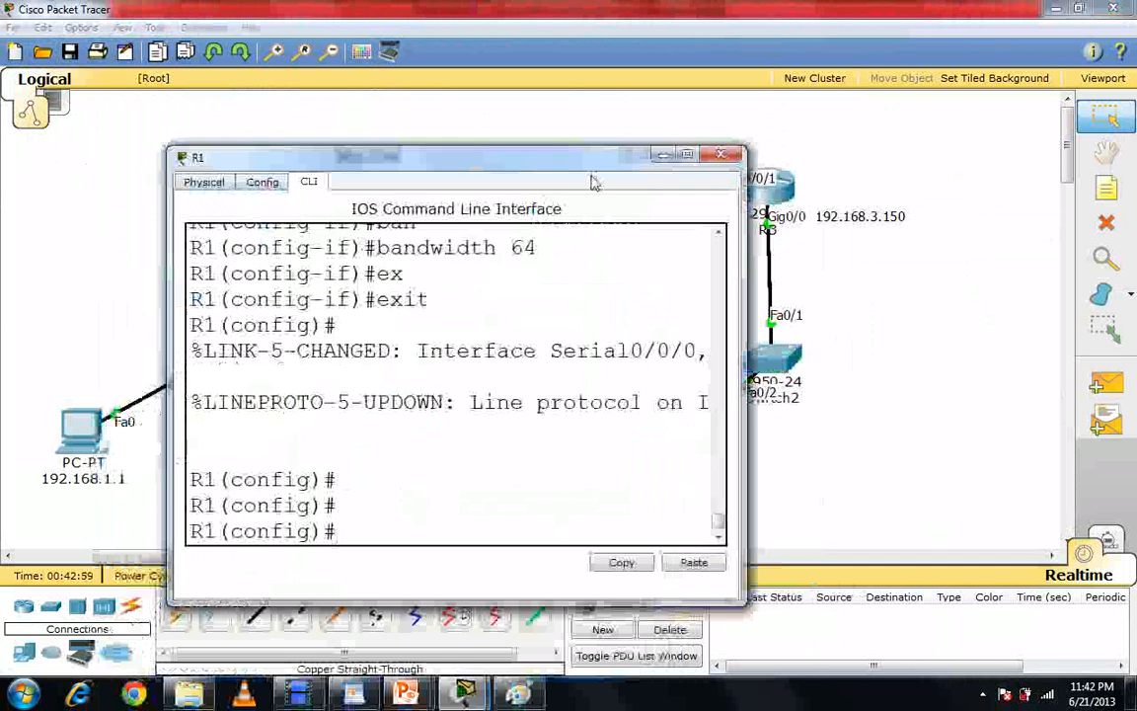
type("ex")
key("Return")
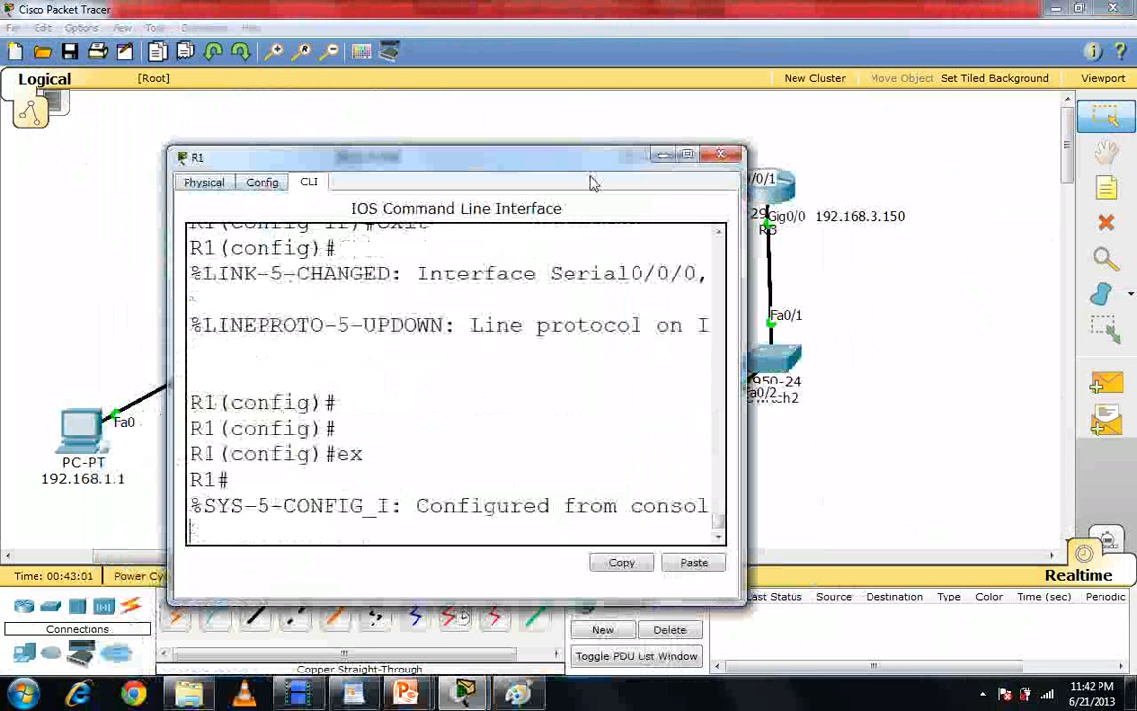
key("Return")
key("Return")
Ping 10.0.0.2 from R1 and examine the echo and success-rate lines in the maximized device window
type("pin")
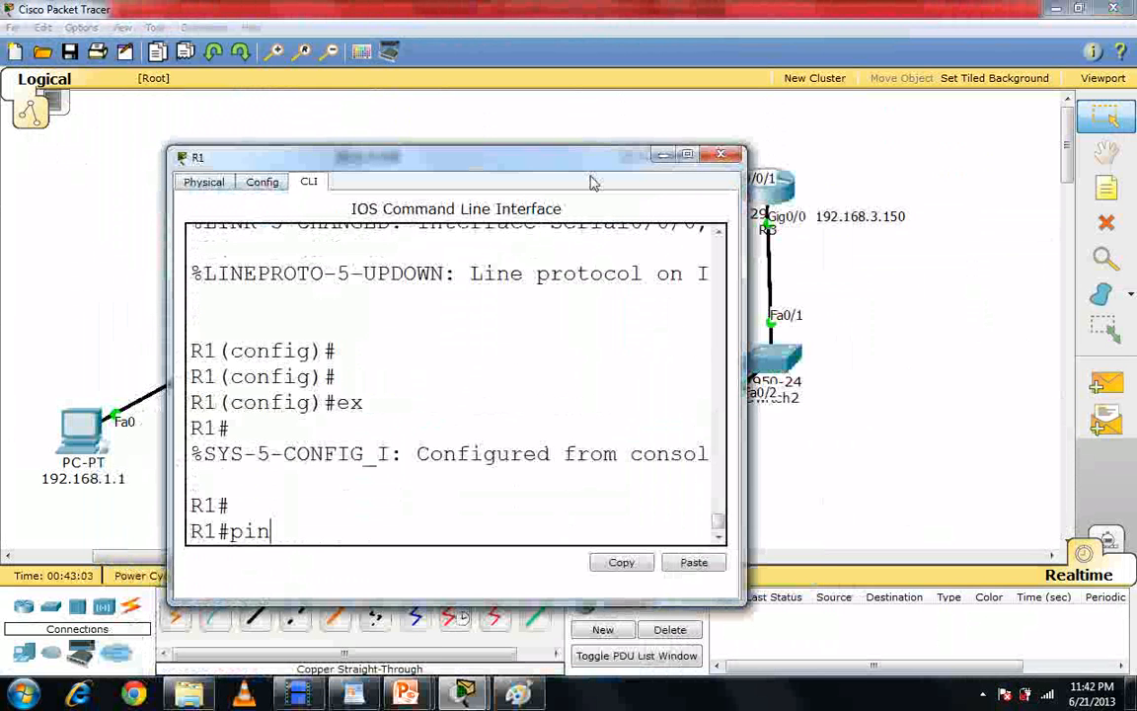
type("g 10")
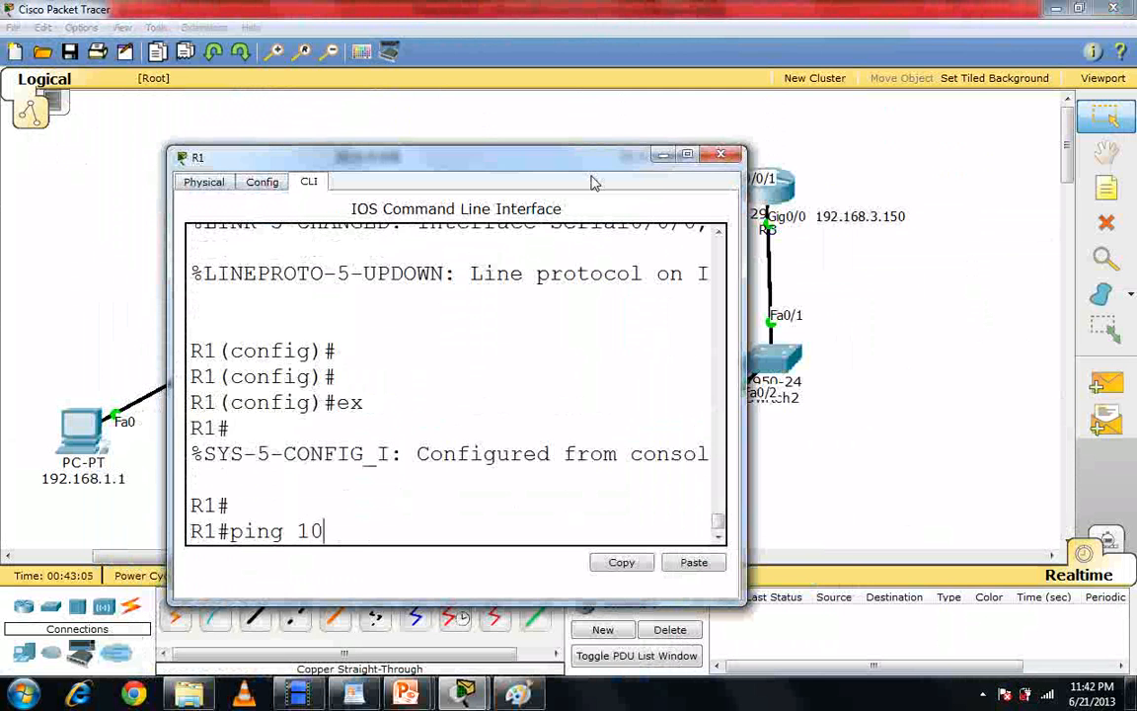
type(".0.0.2")
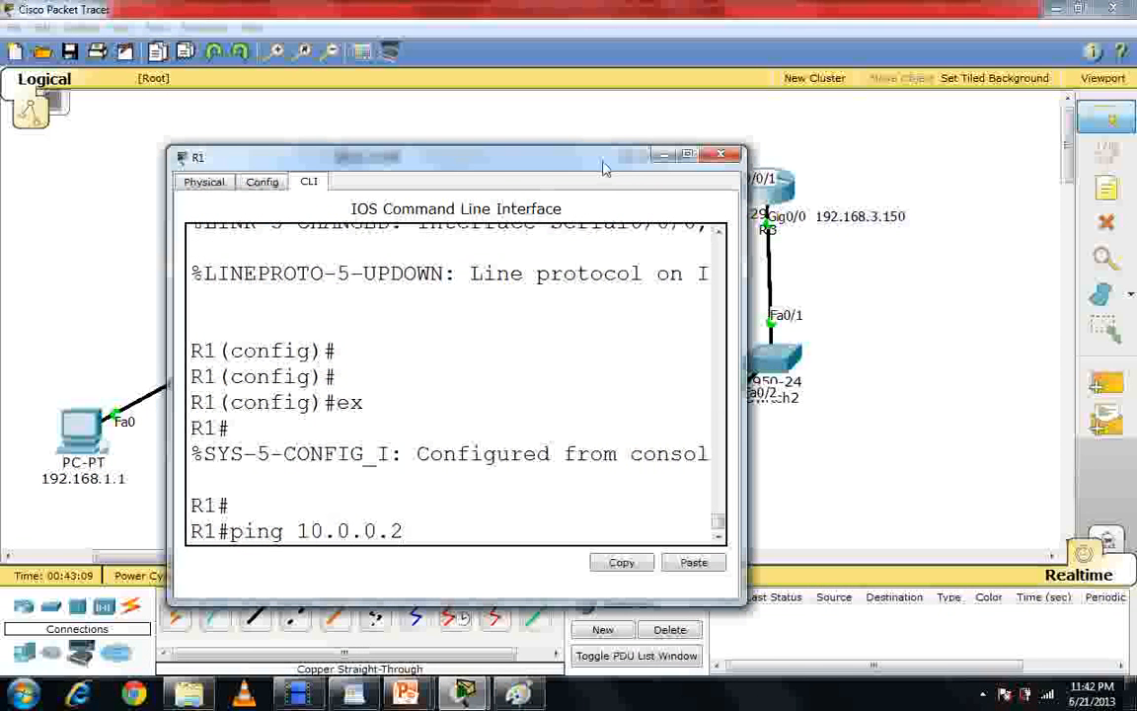
left_click_drag(604, 164, 616, 243)
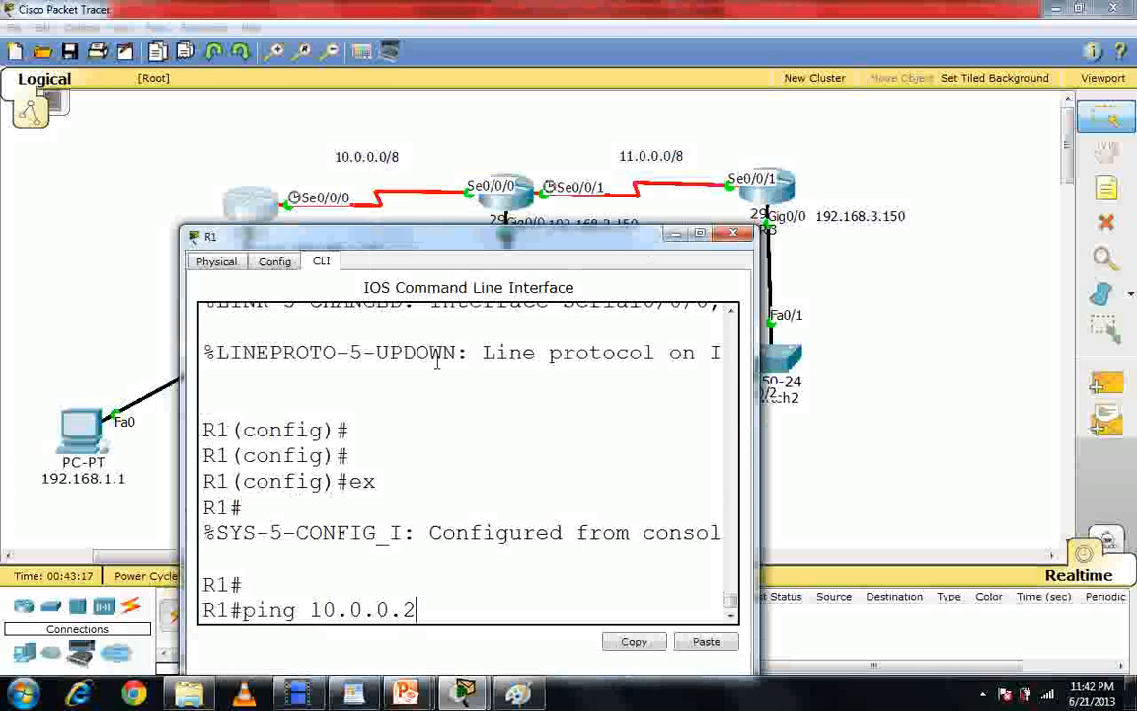
key("Return")
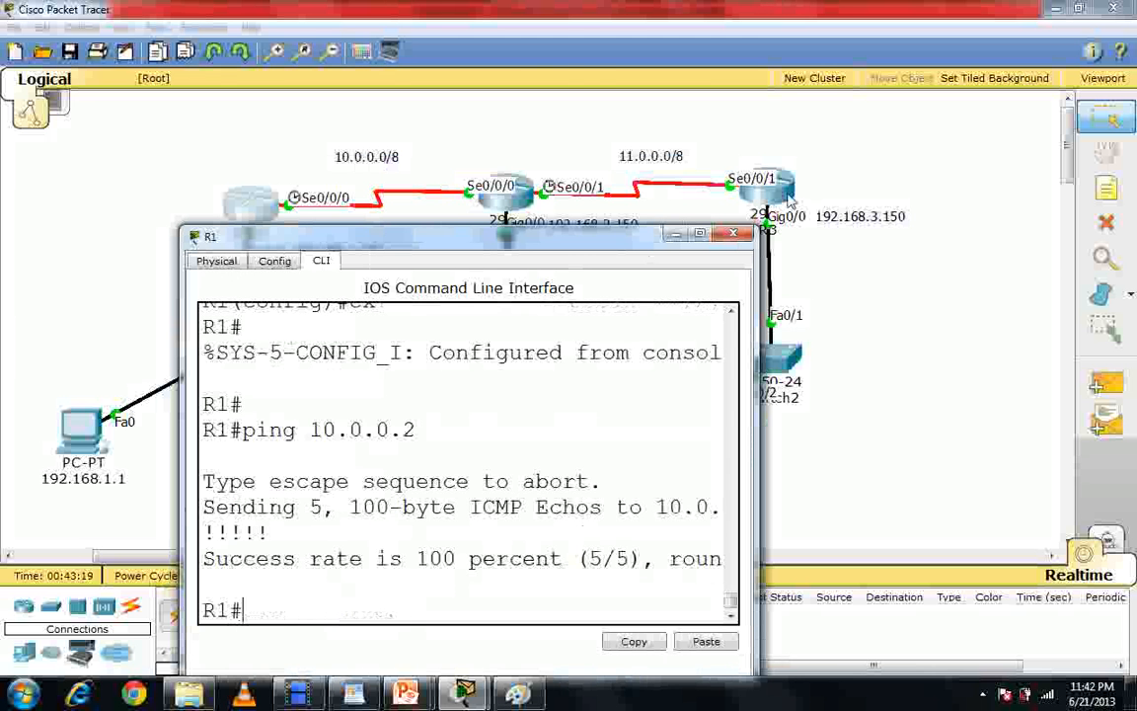
left_click(702, 233)
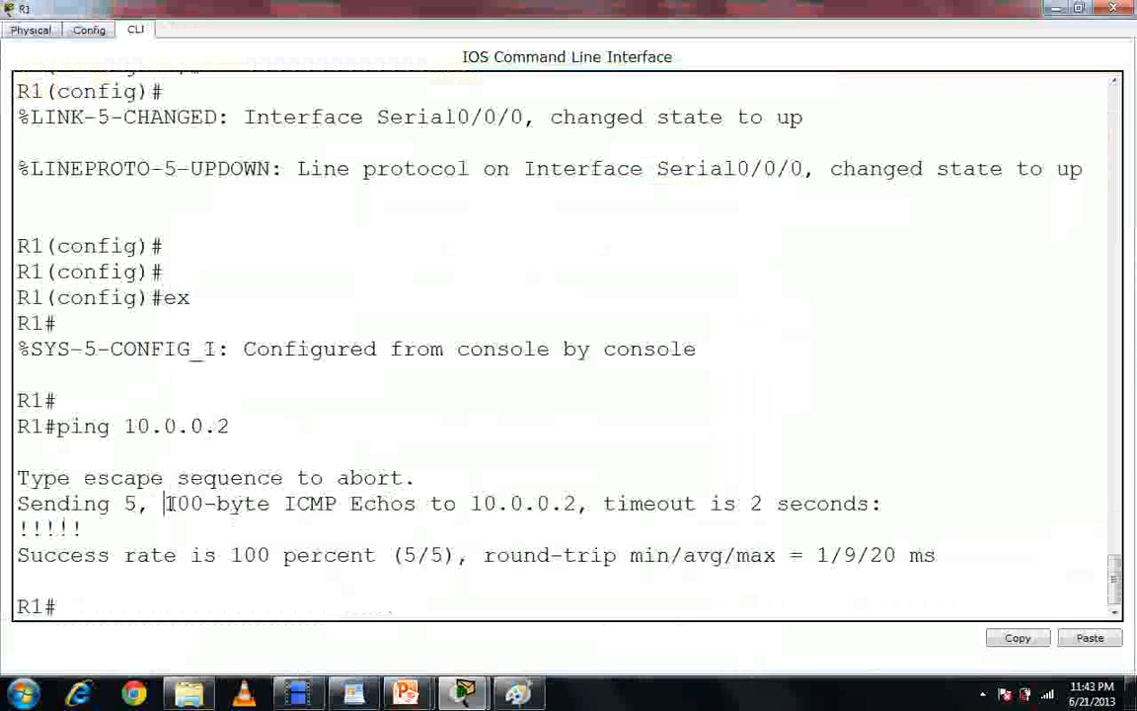
left_click_drag(163, 503, 297, 503)
left_click_drag(27, 557, 909, 553)
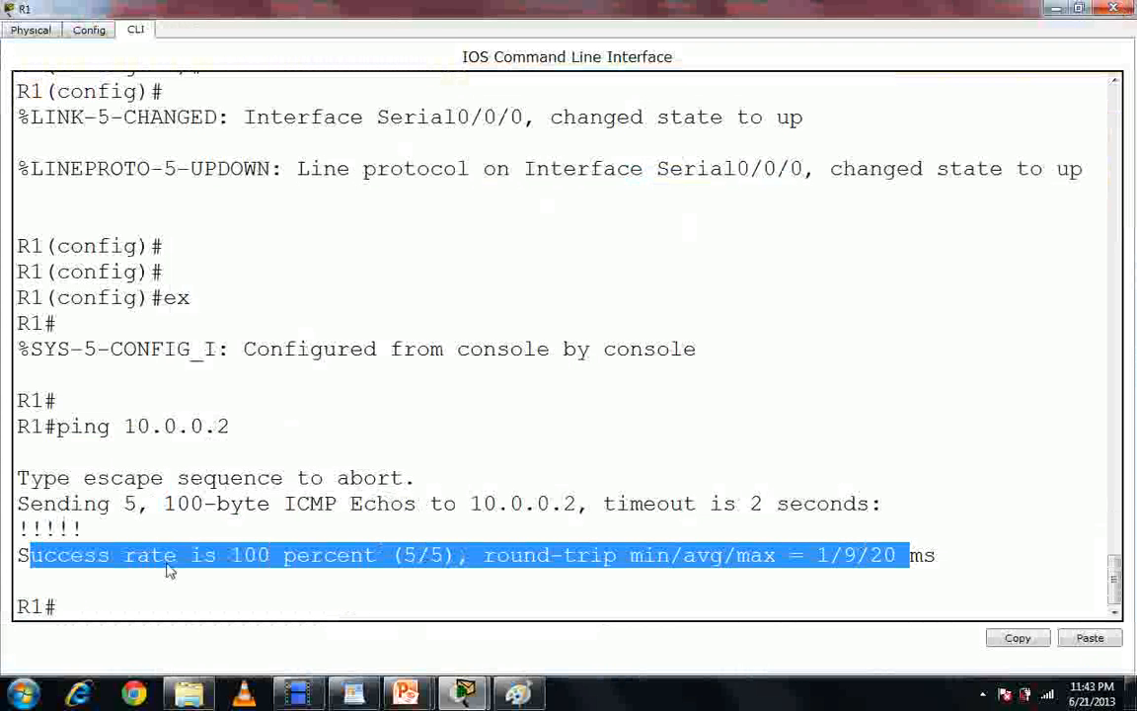
Ping 11.0.0.2 from R1 by reusing and editing the previous ping command
left_click(164, 606)
key("Up")
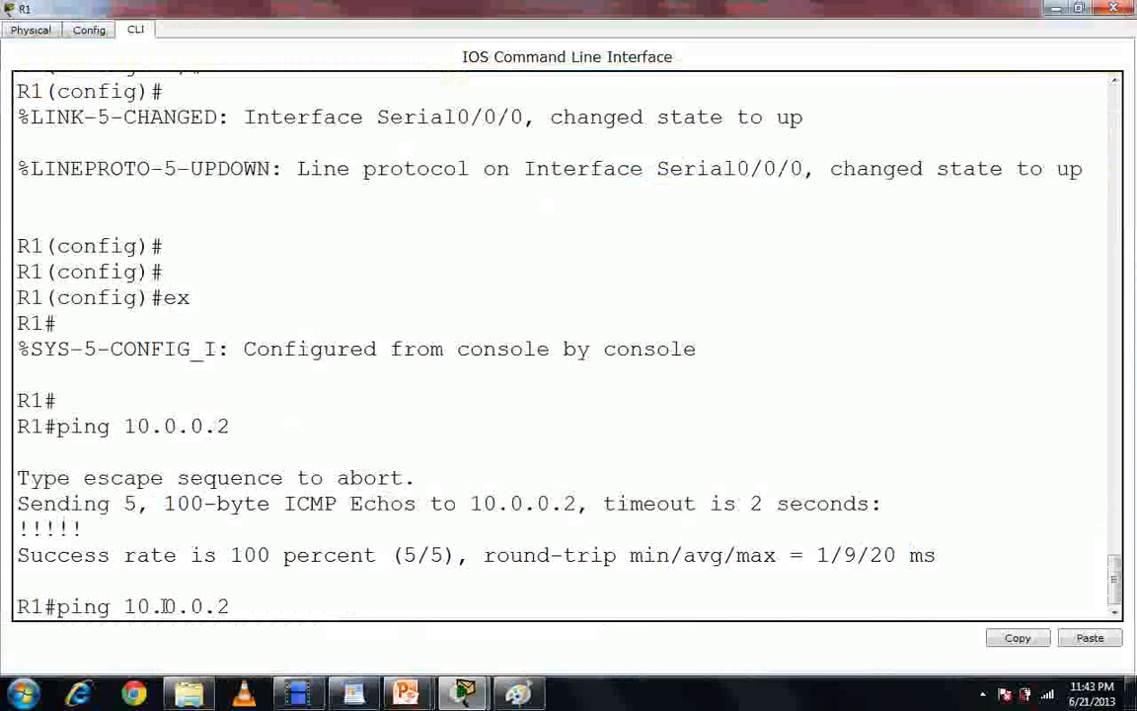
key("BackSpace")
key("BackSpace")
key("BackSpace")
key("BackSpace")
key("BackSpace")
key("BackSpace")
key("BackSpace")
type("1.0.0.2")
key("Return")
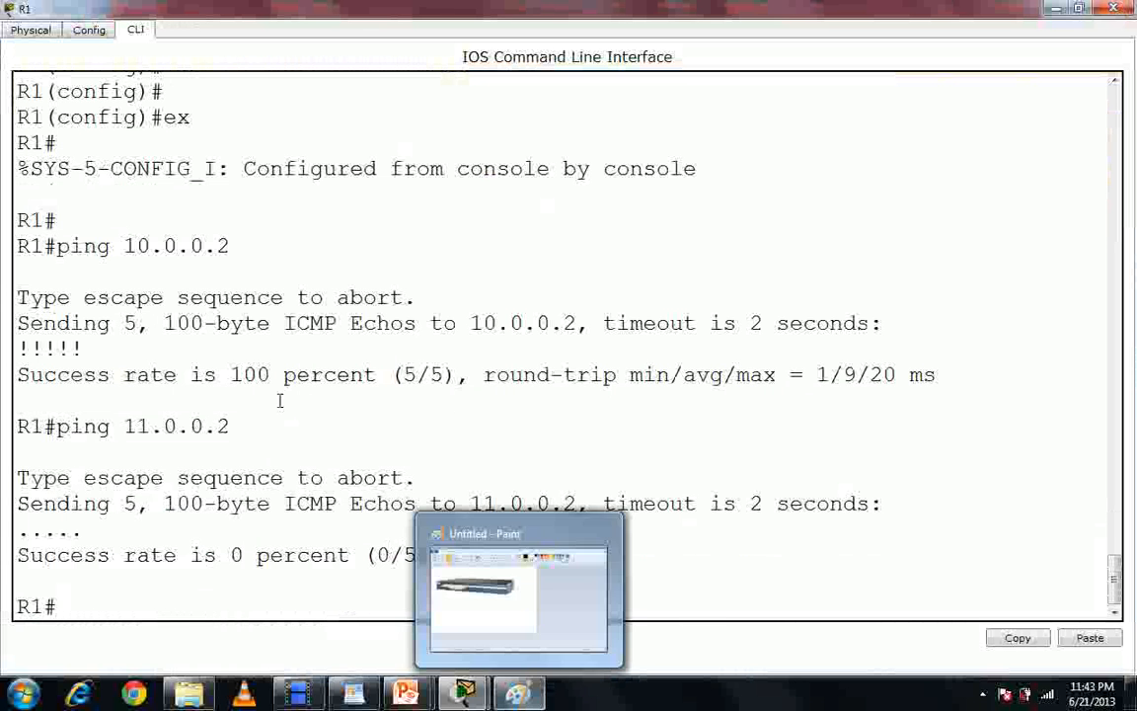
Check the topology, reopen R1's CLI maximized, run en and enter global configuration mode with config terminal
left_click(1052, 10)
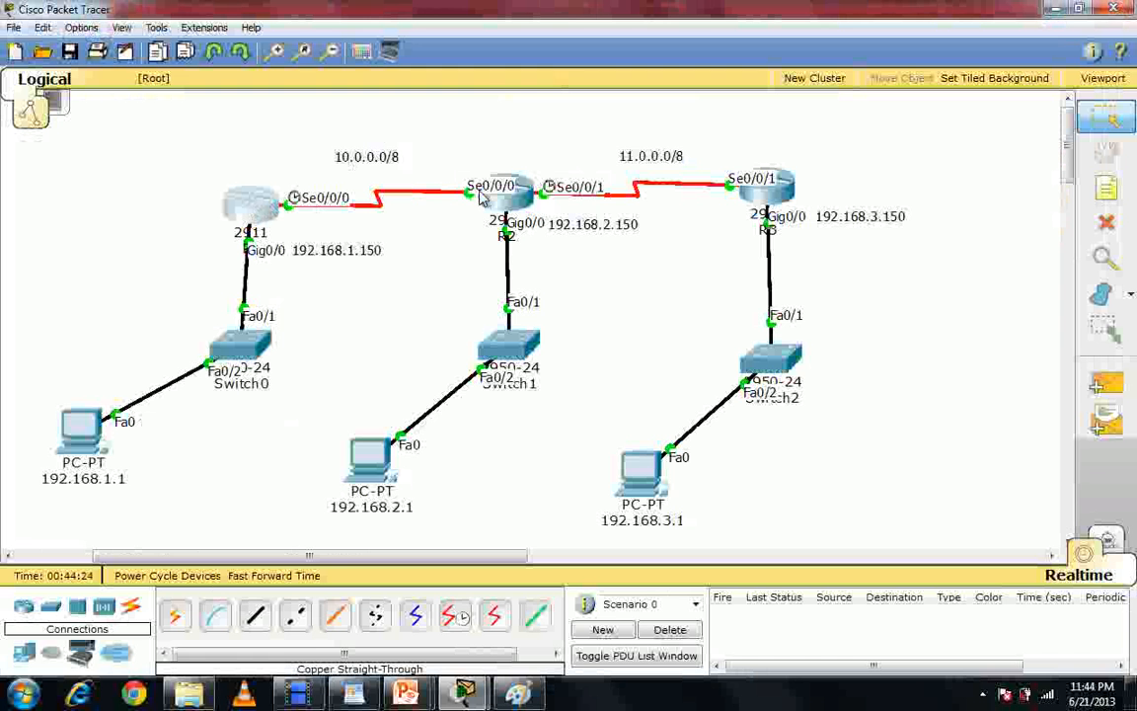
left_click(259, 205)
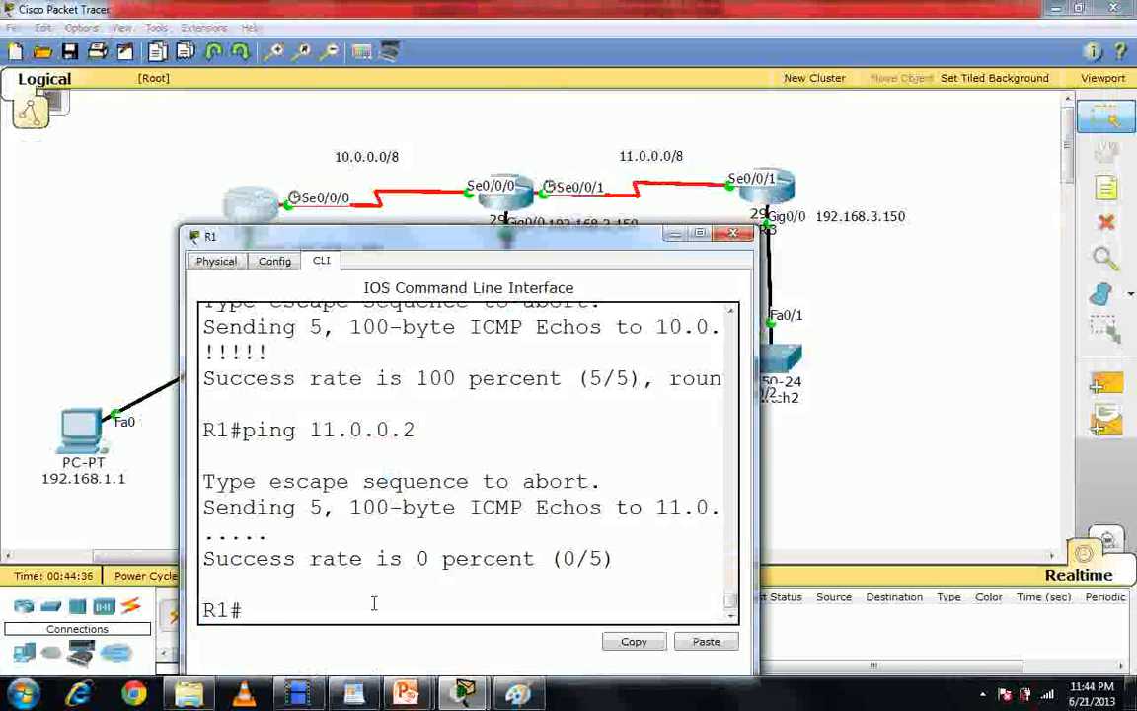
type("en")
key("Return")
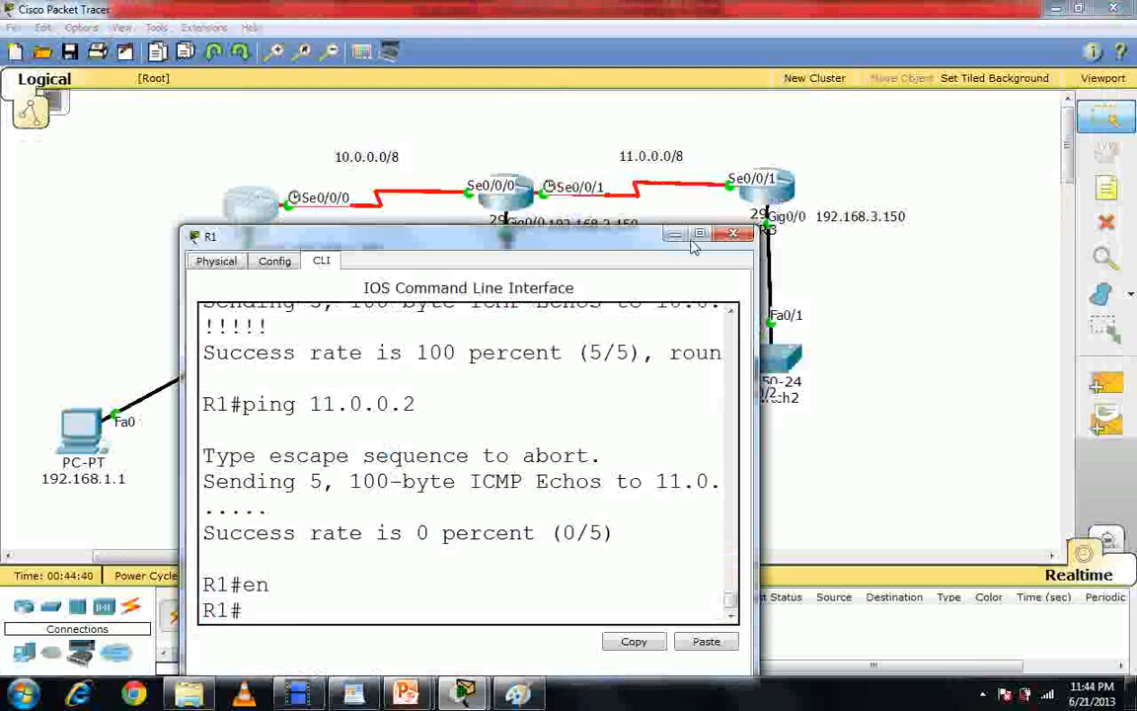
left_click(696, 235)
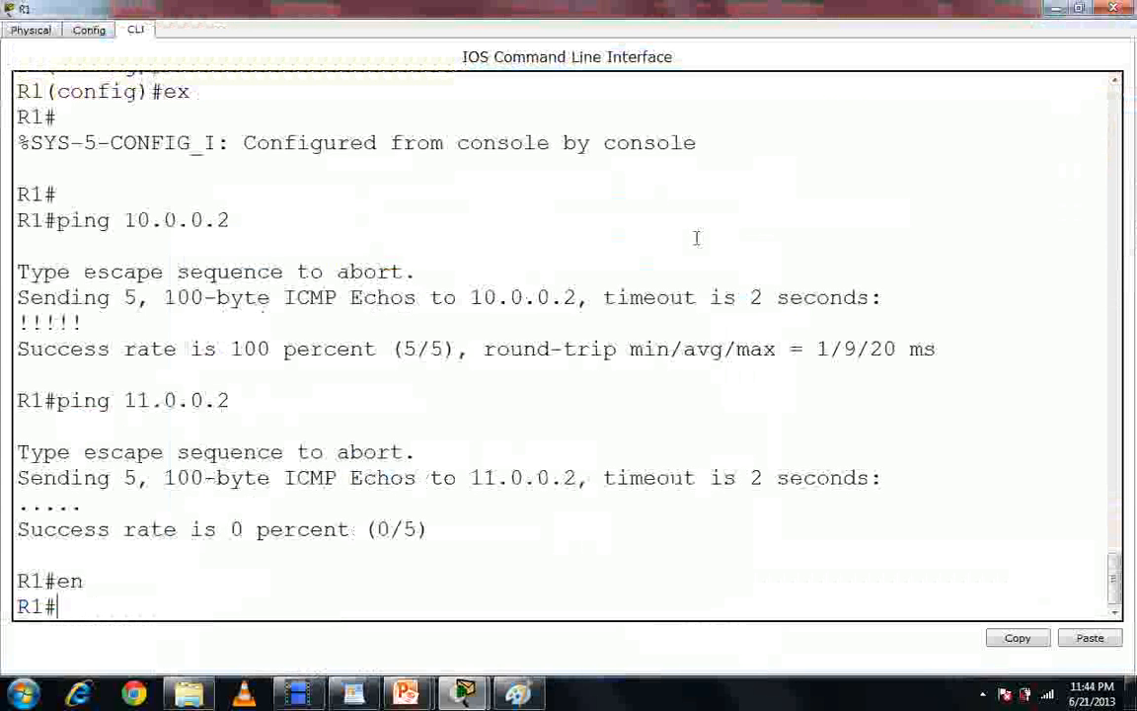
type("conf")
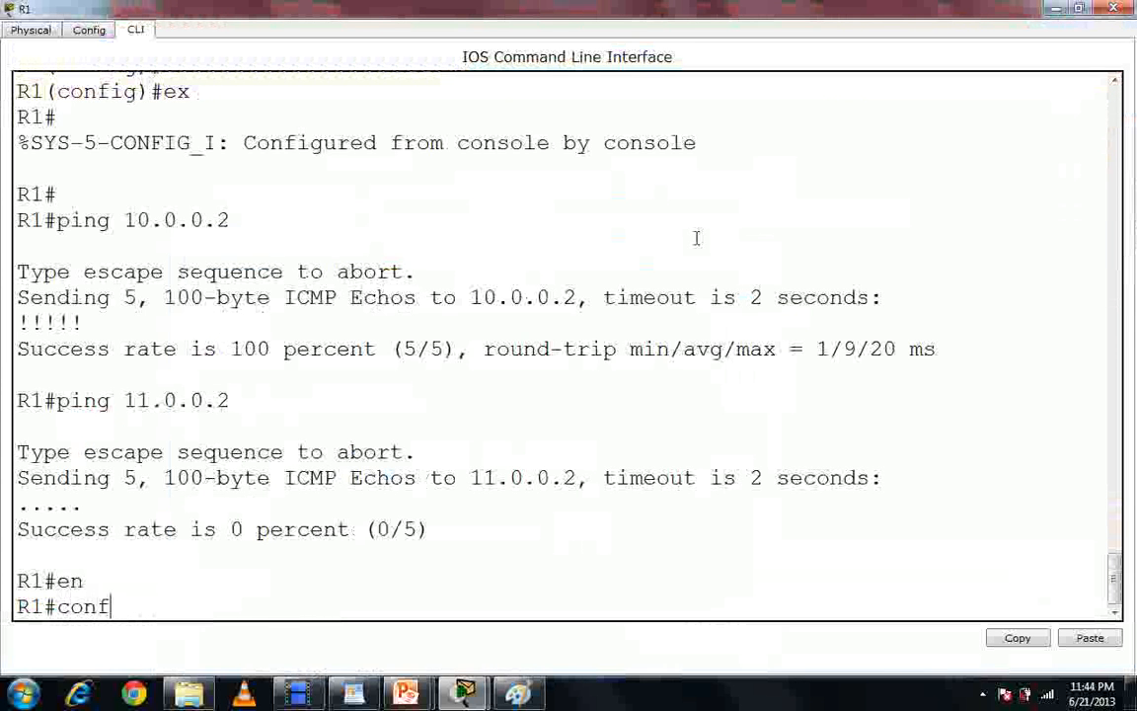
type("ig t")
key("Tab")
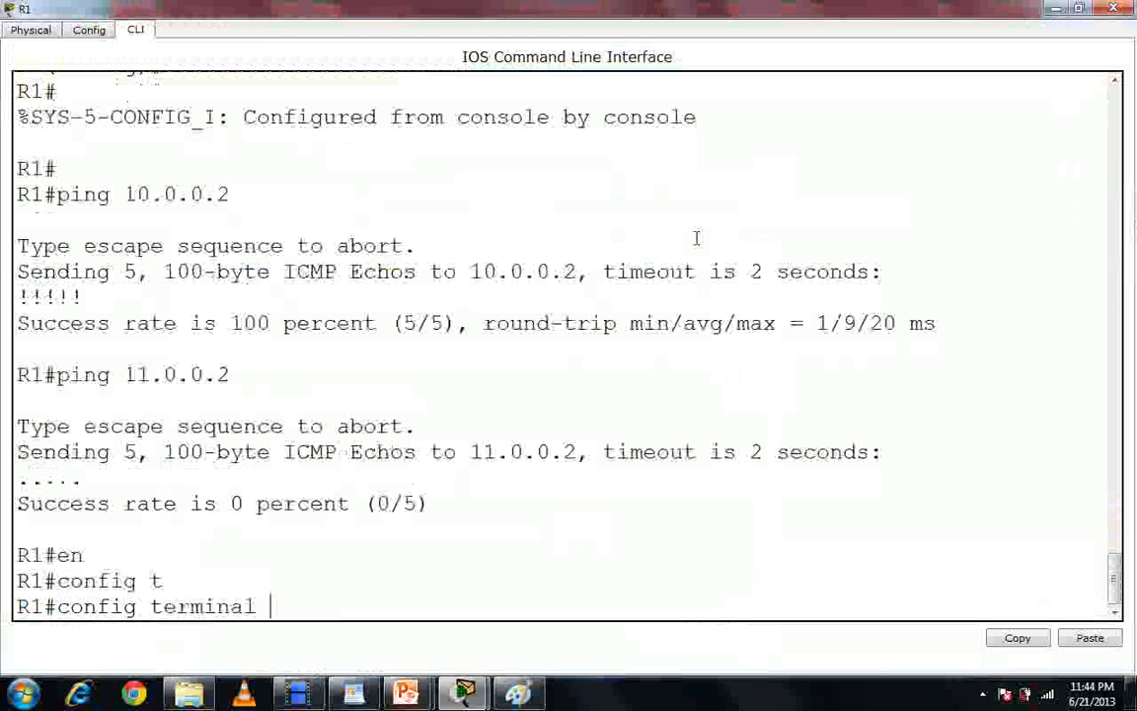
key("Return")
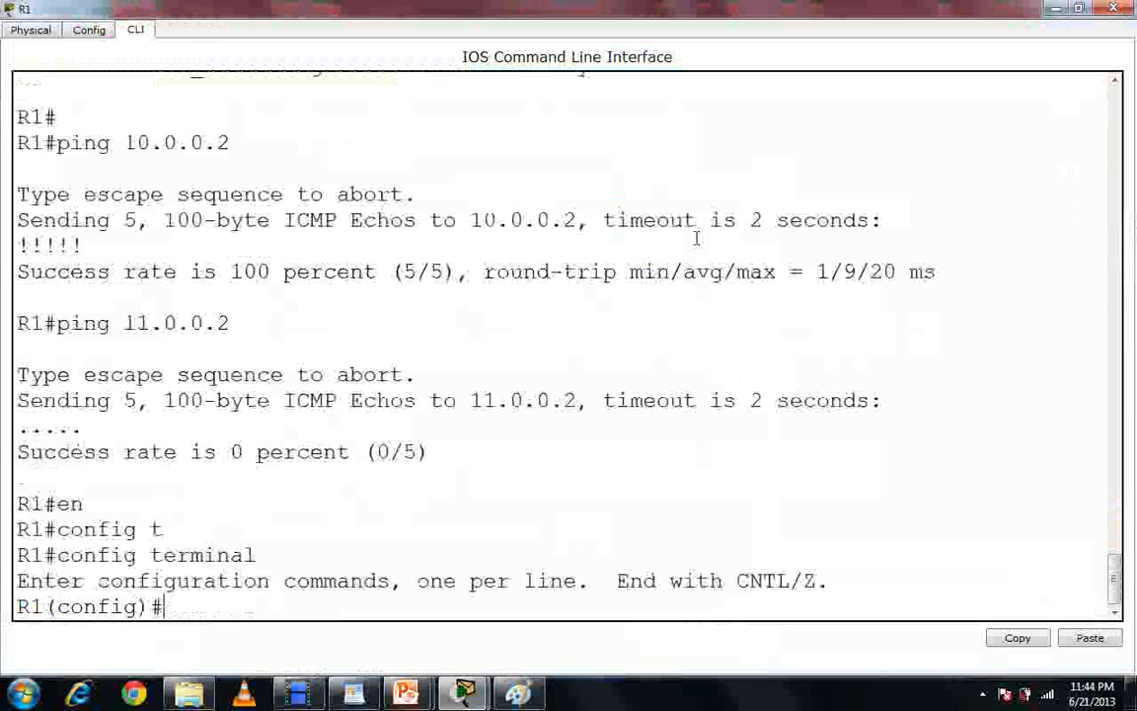
Enter RIP router configuration mode on R1 with router rip
type("ro")
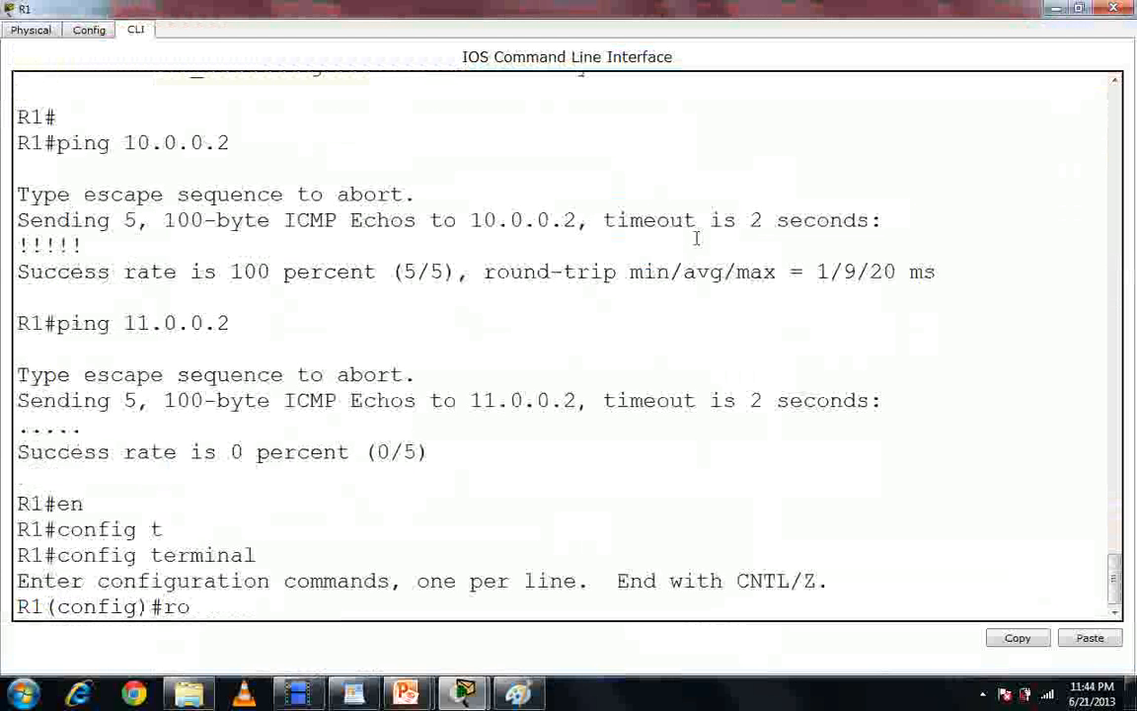
key("Tab")
type("r")
key("Tab")
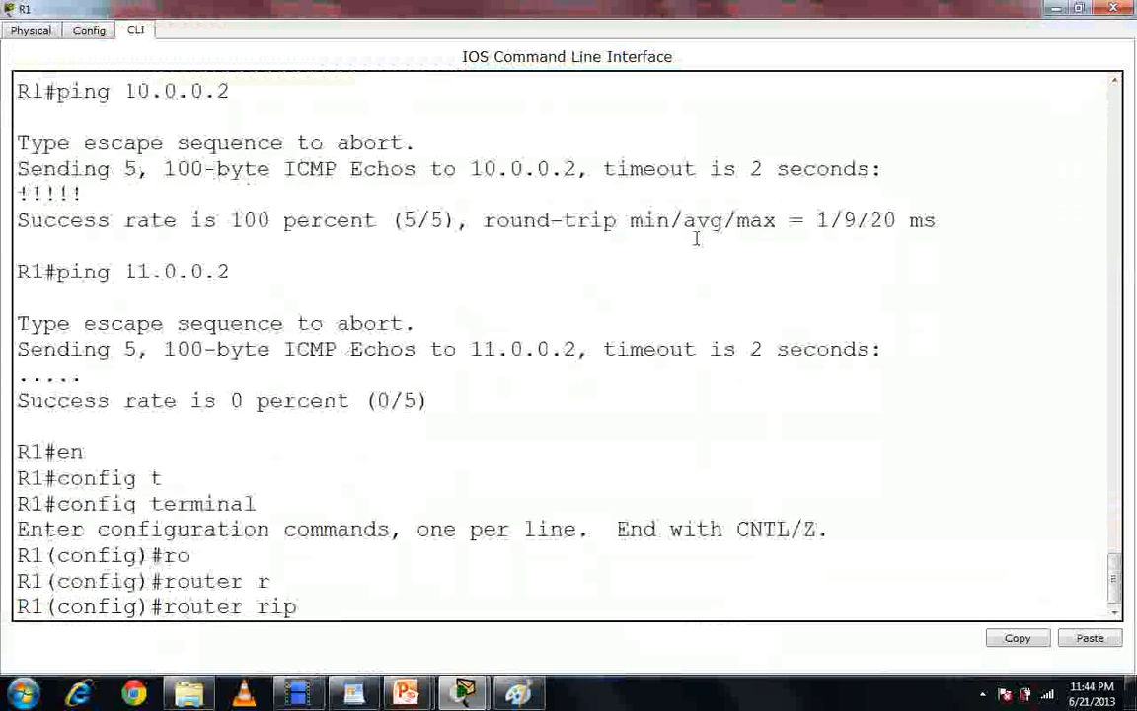
key("Return")
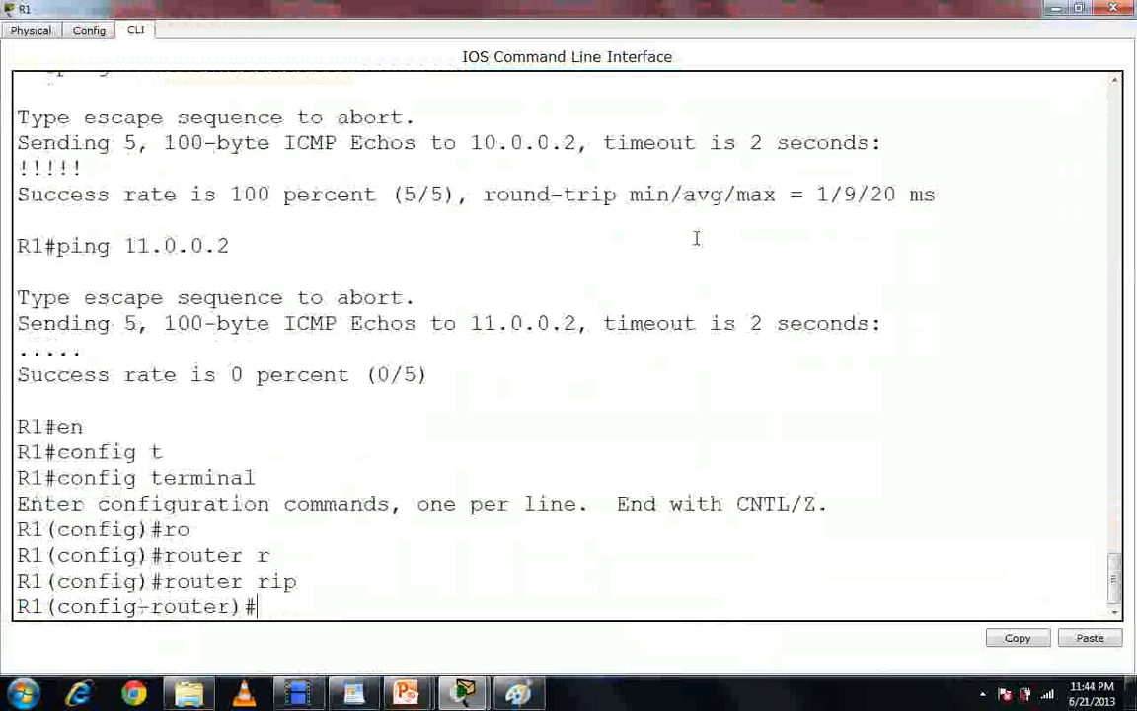
Advertise network 192.168.1.0 in R1's RIP configuration, restoring and moving the device window so R1's topology addresses can be read
type("ne")
key("Tab")
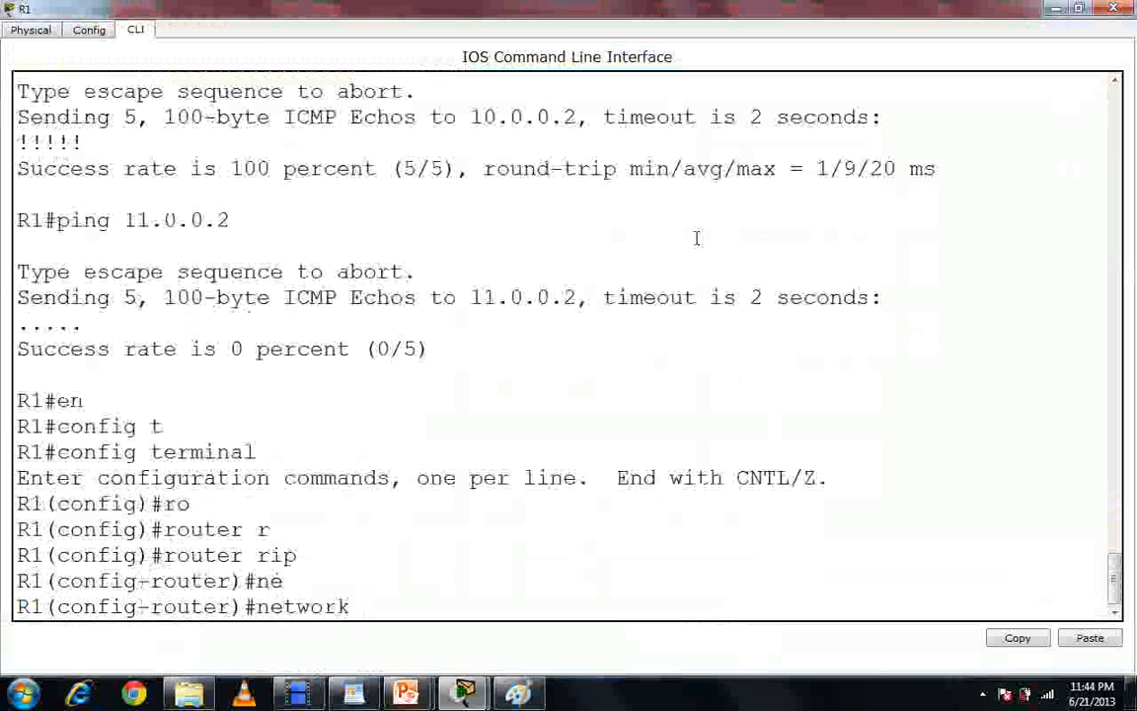
double_click(872, 8)
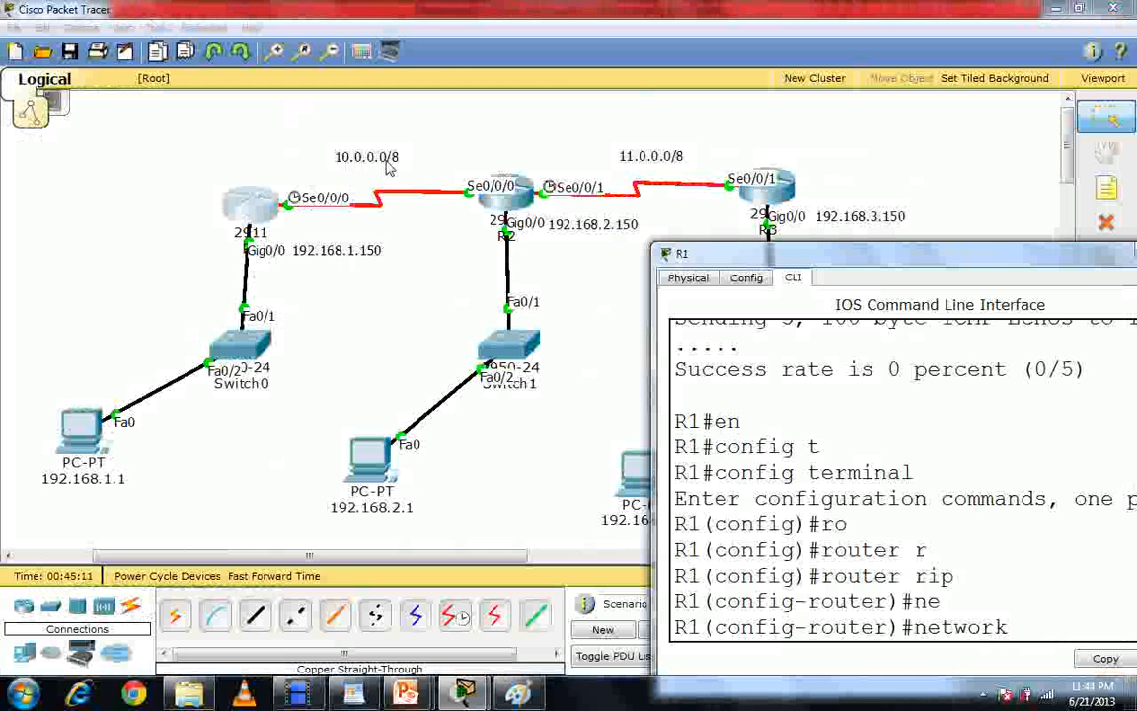
left_click_drag(768, 250, 538, 99)
type("19")
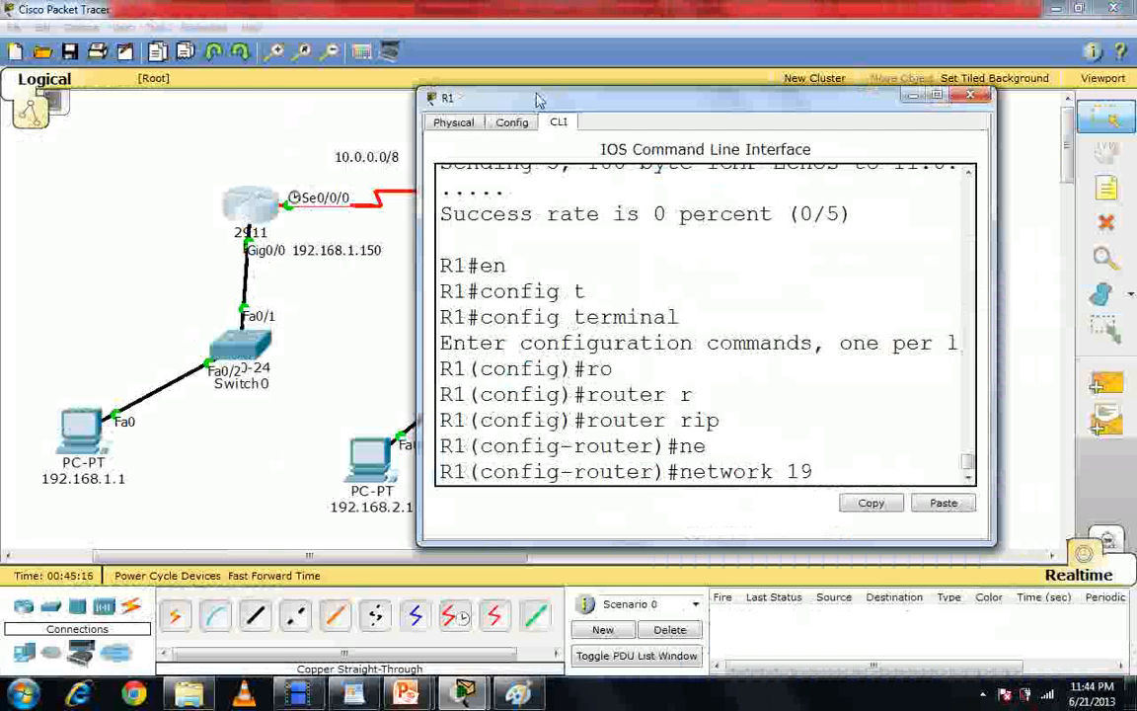
type("2.")
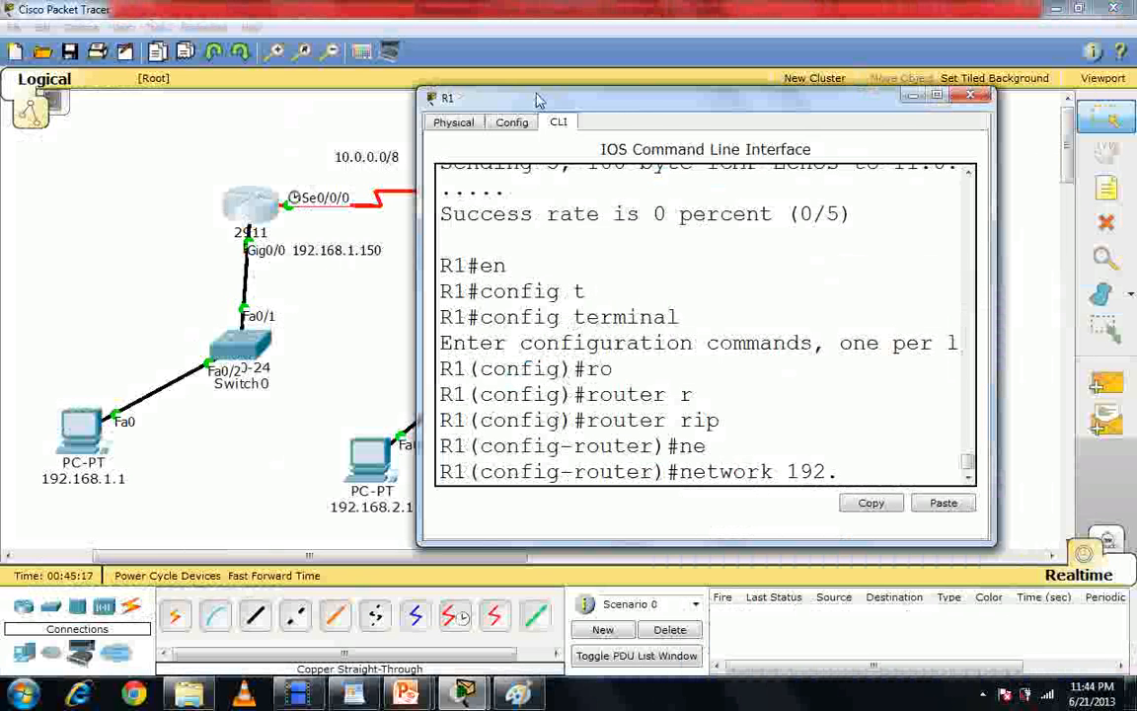
type("168.1.0")
key("Return")
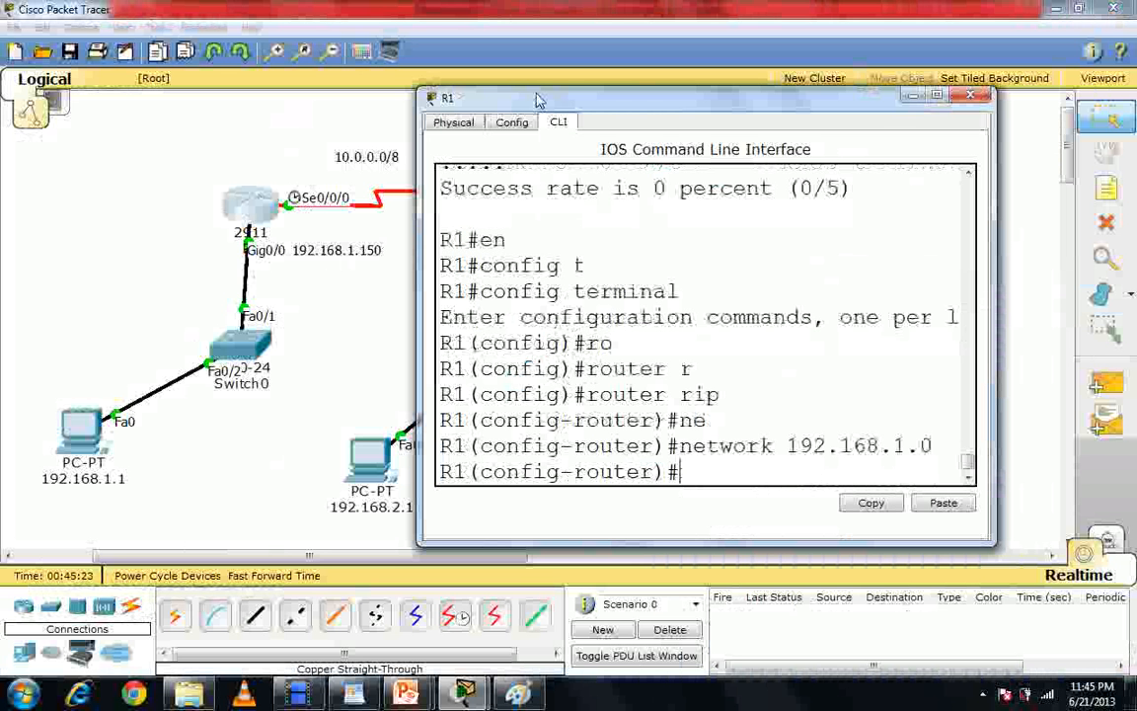
Add network 10.0.0.0 to R1's RIP configuration by reusing and editing the previous network command
key("Up")
key("BackSpace")
key("BackSpace")
key("BackSpace")
key("BackSpace")
key("BackSpace")
key("BackSpace")
key("BackSpace")
key("BackSpace")
key("BackSpace")
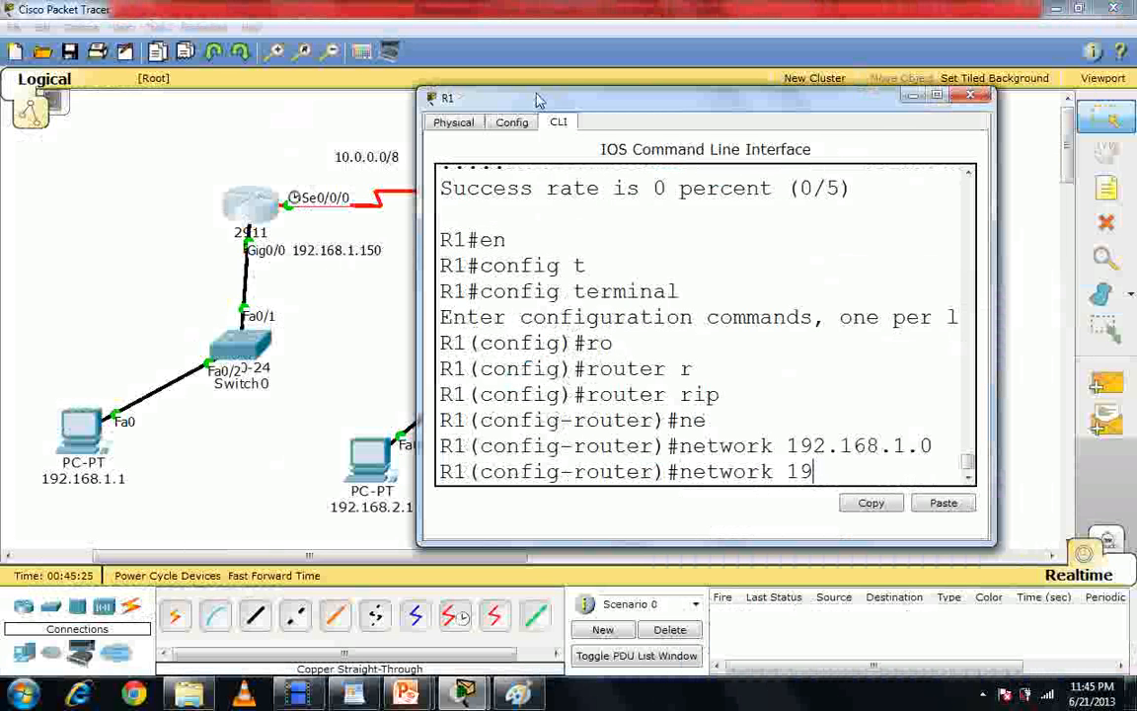
key("BackSpace")
type("0.0")
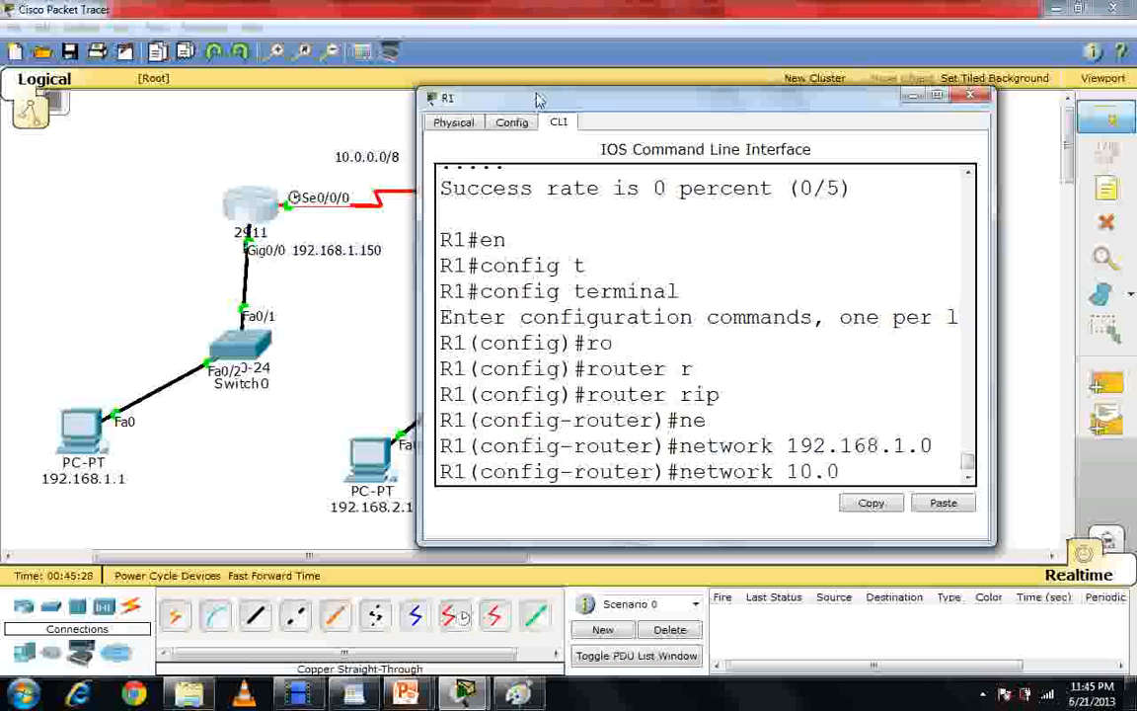
type(".0.0")
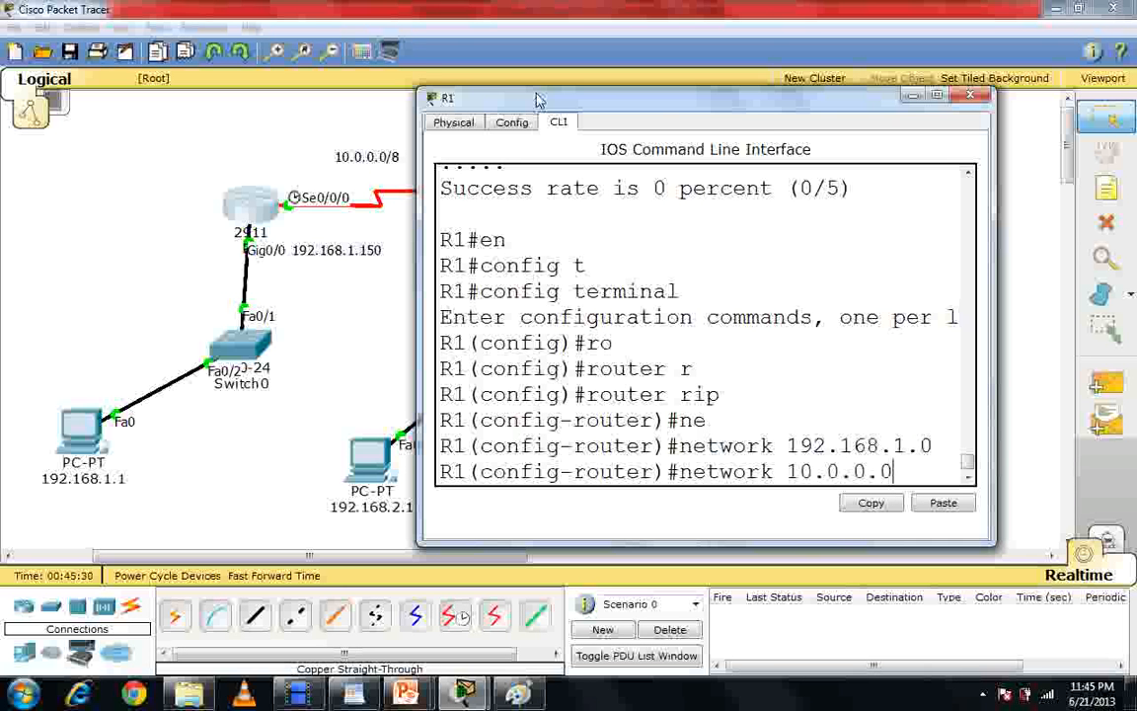
key("Return")
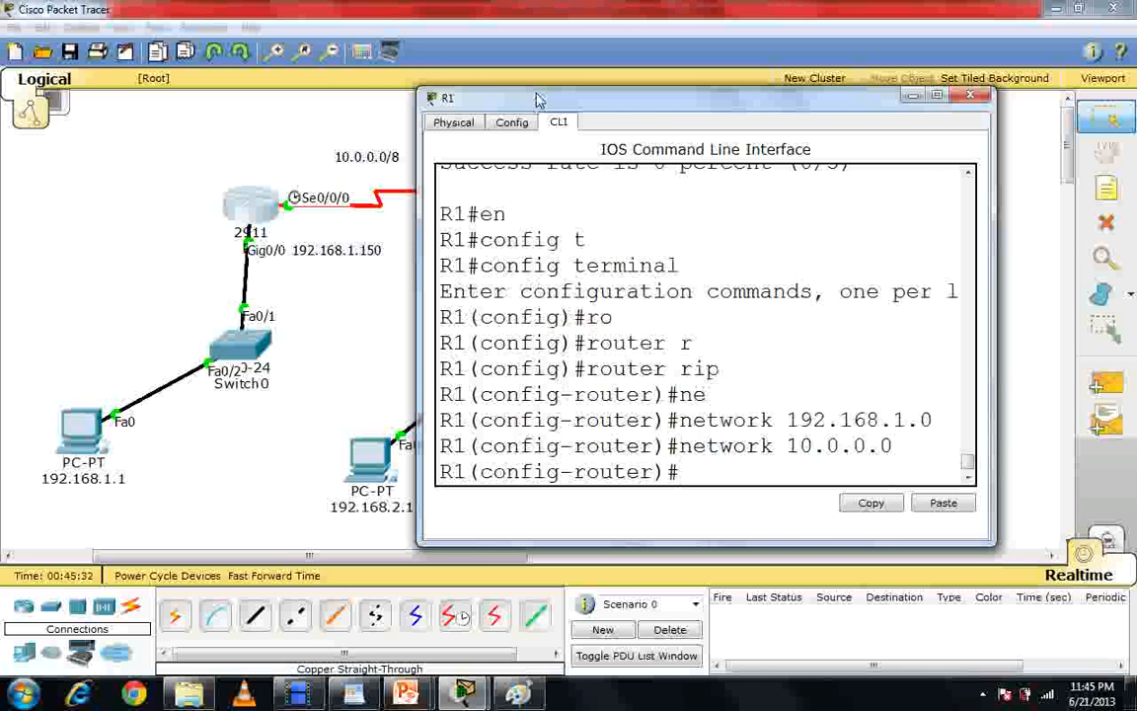
Exit R1's RIP configuration mode to global configuration mode and close the R1 device window
type("ex")
key("Tab")
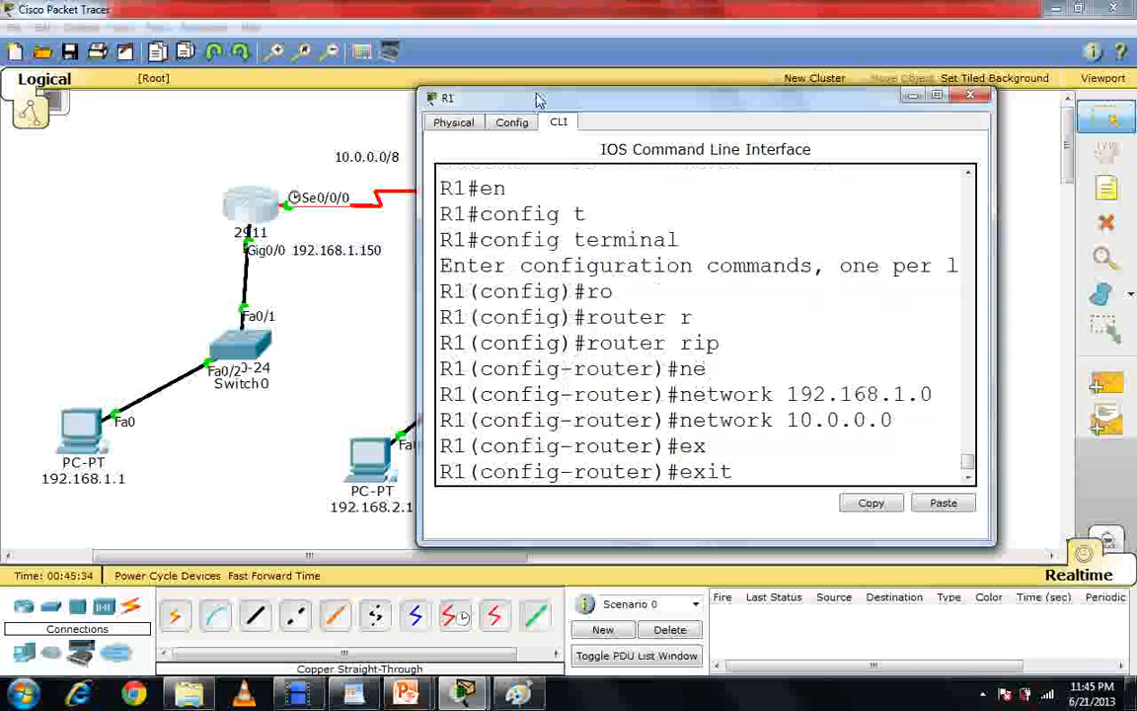
key("Return")
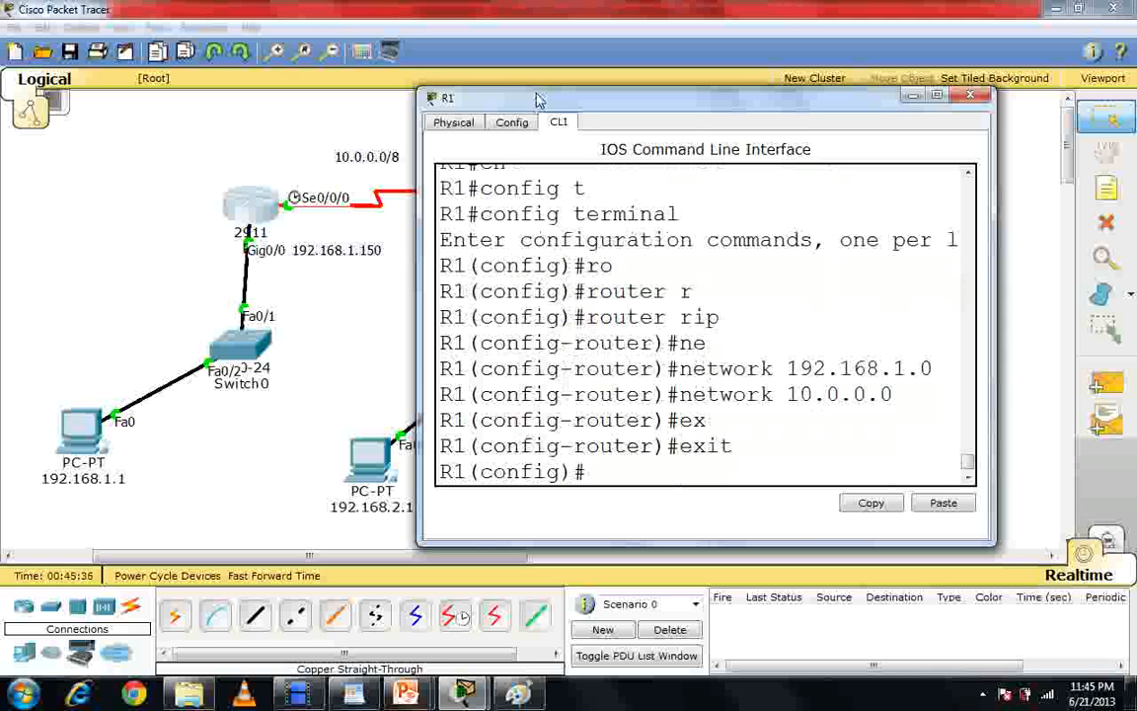
left_click(970, 95)
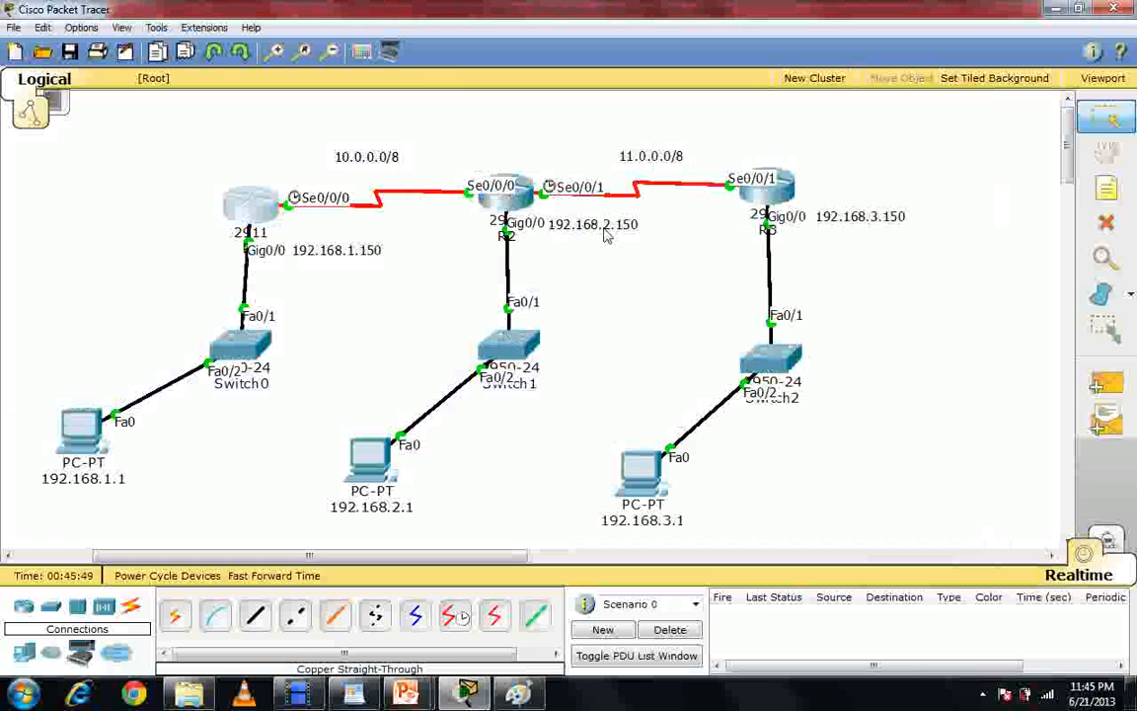
Open R2's CLI from the topology and leave global configuration mode for privileged EXEC mode
left_click(512, 204)
key("Return")
key("Return")
key("Return")
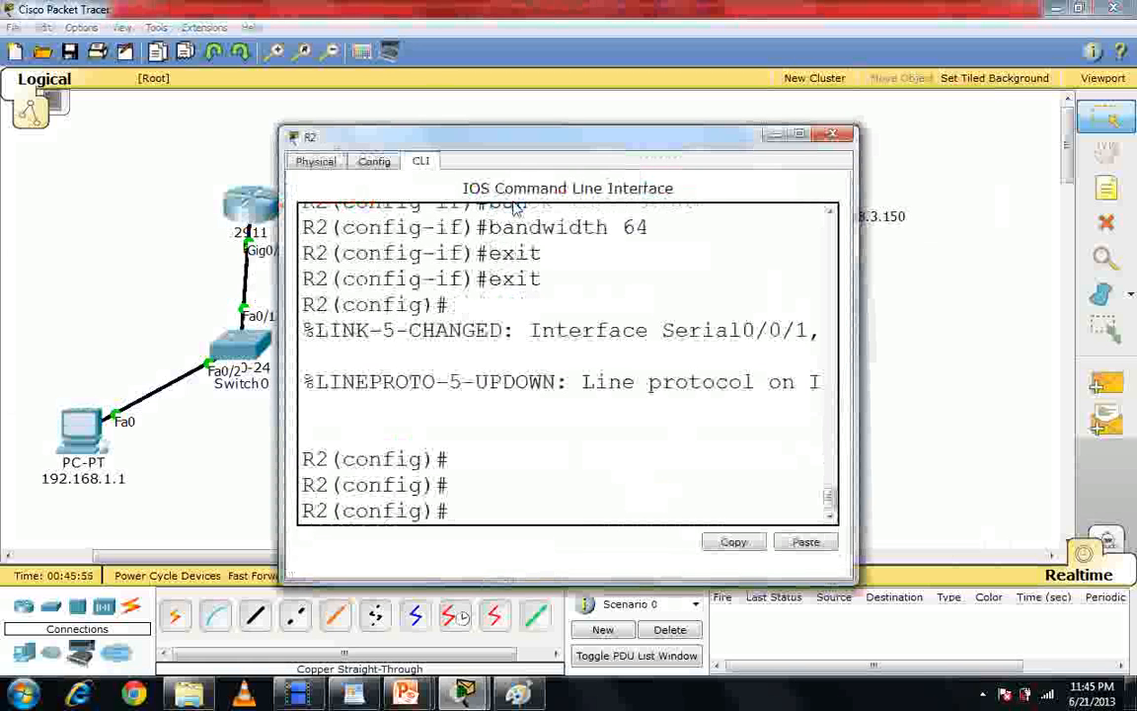
key("ctrl+z")
key("ctrl+z")
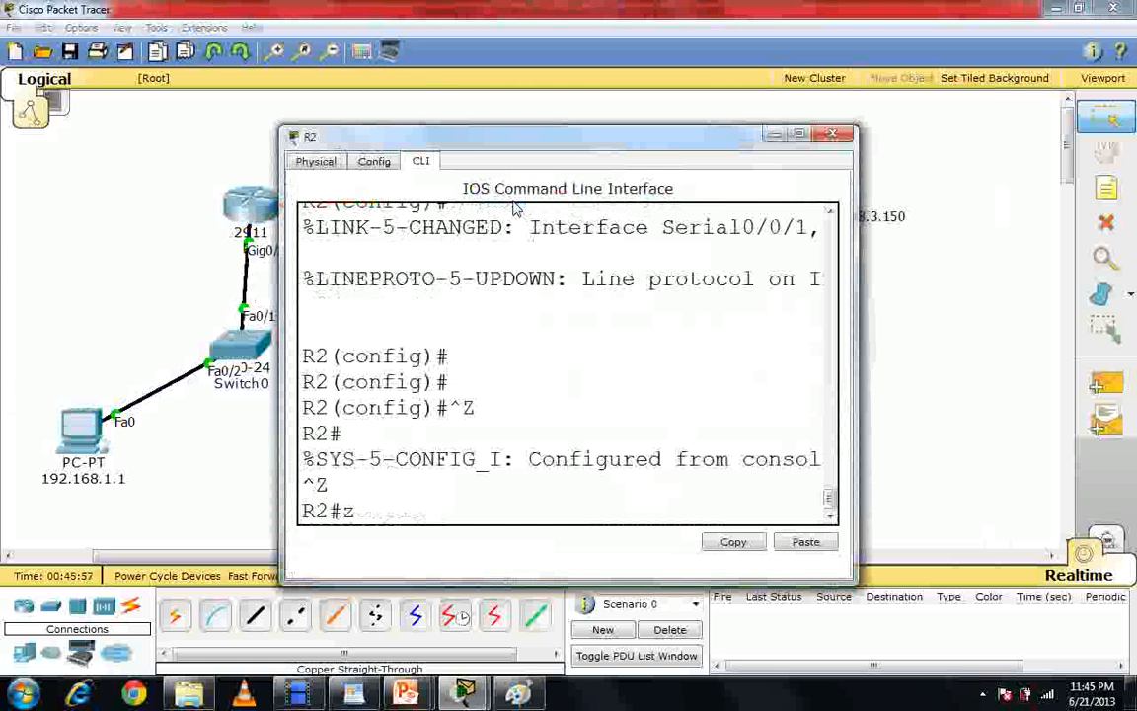
Run enable on R2 and enter global configuration mode with config t
type("en")
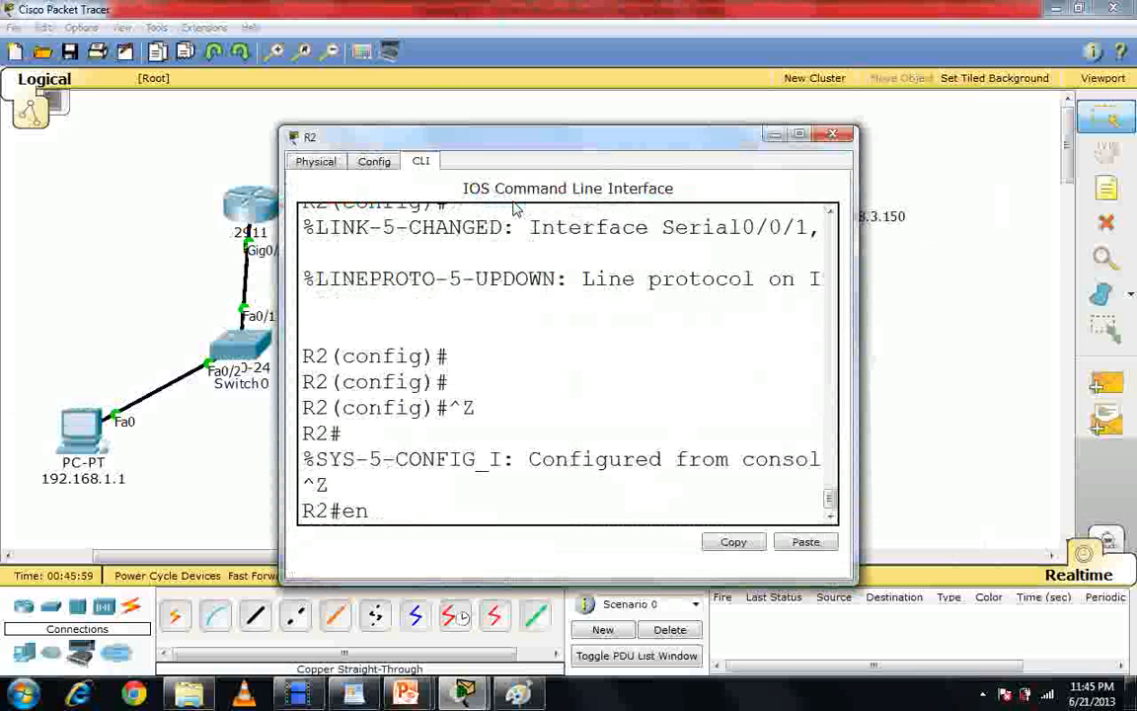
key("Tab")
key("Return")
type("c")
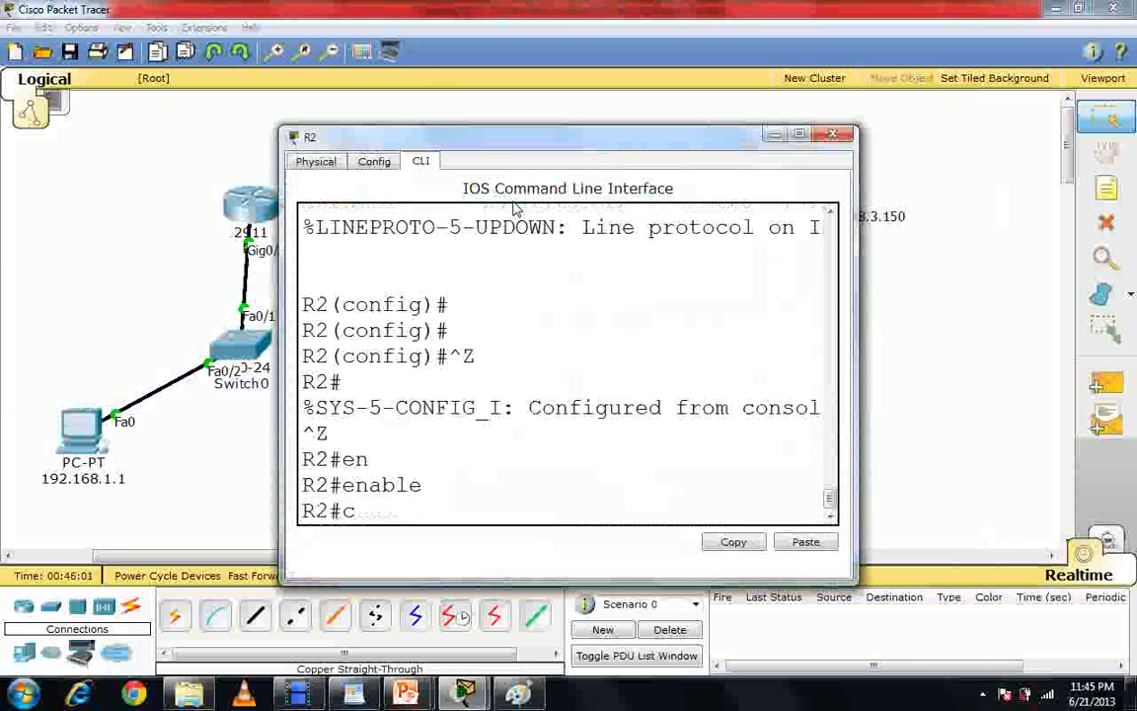
type("onfig t")
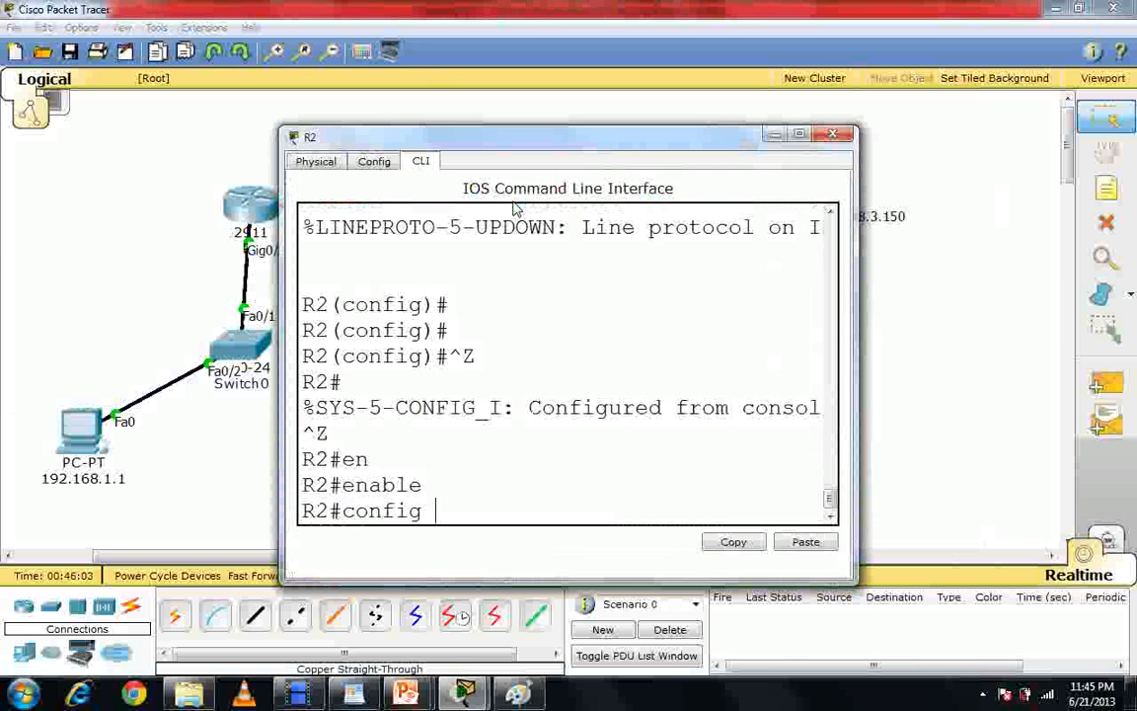
key("Return")
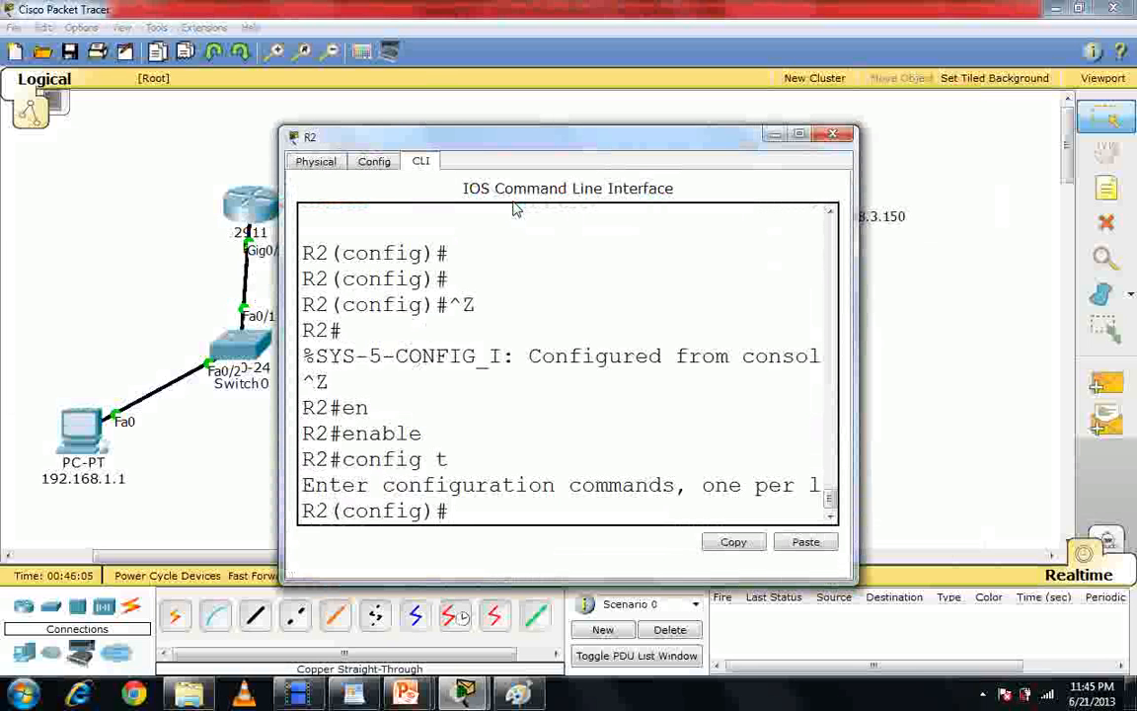
Enter RIP router configuration mode on R2 with router rip
type("rout")
key("Tab")
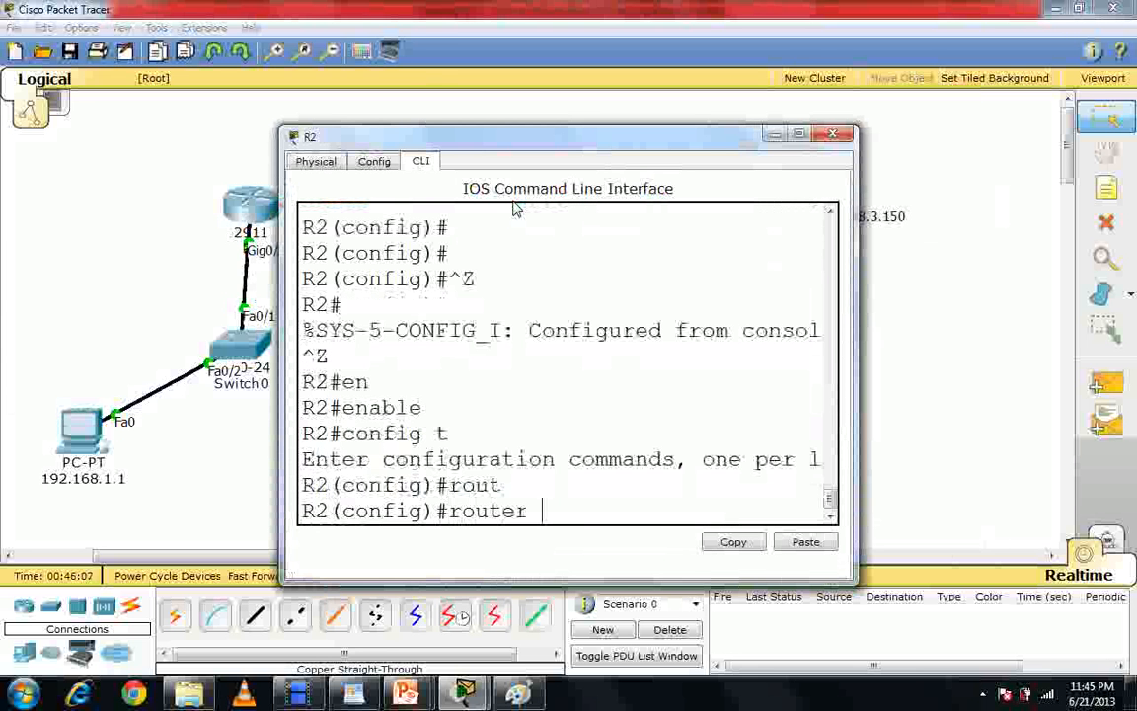
type("rip")
key("Return")
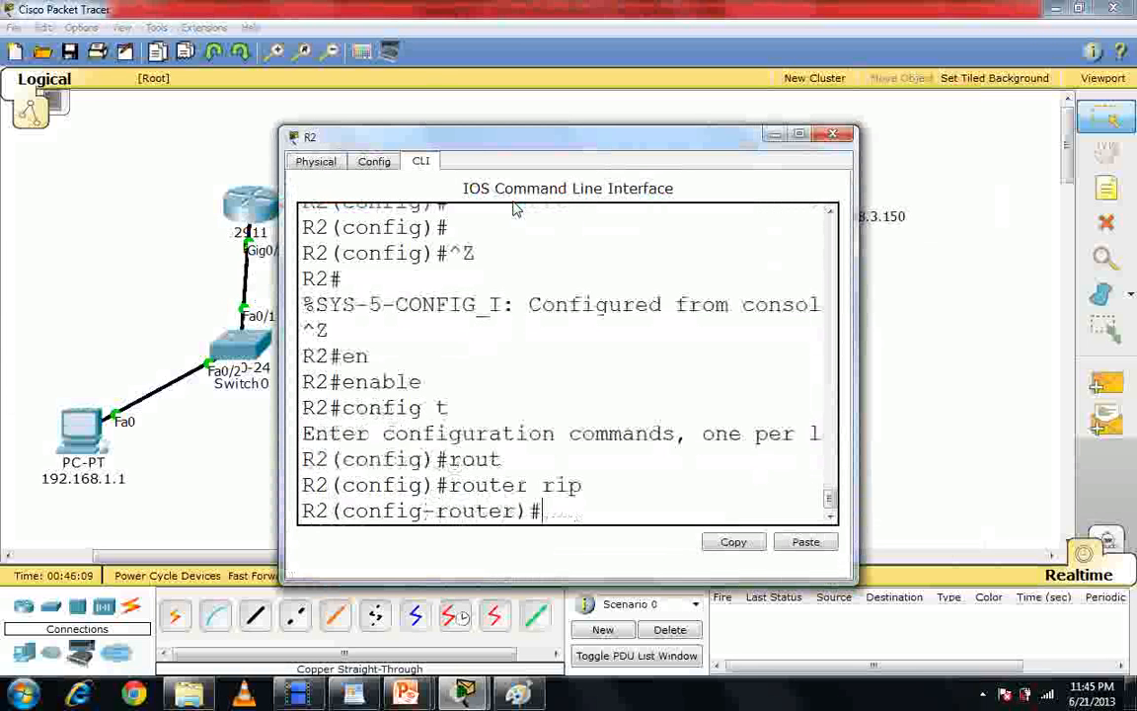
Advertise network 192.168.2.0 in R2's RIP configuration
type("net")
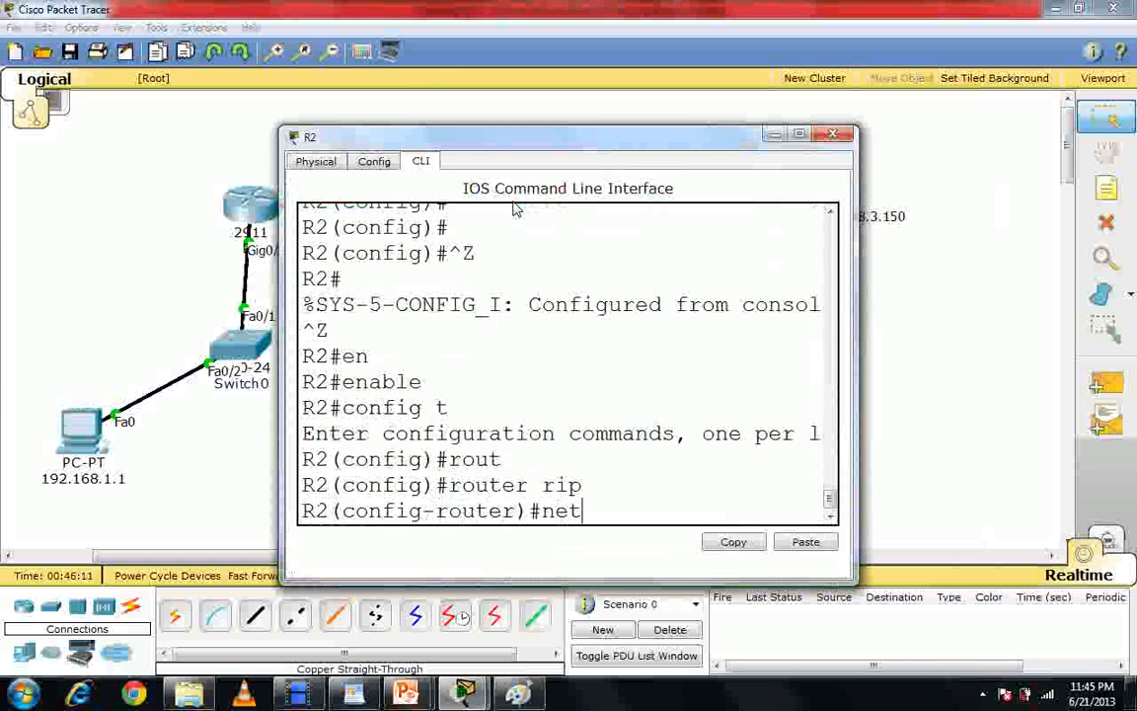
key("Tab")
type("1")
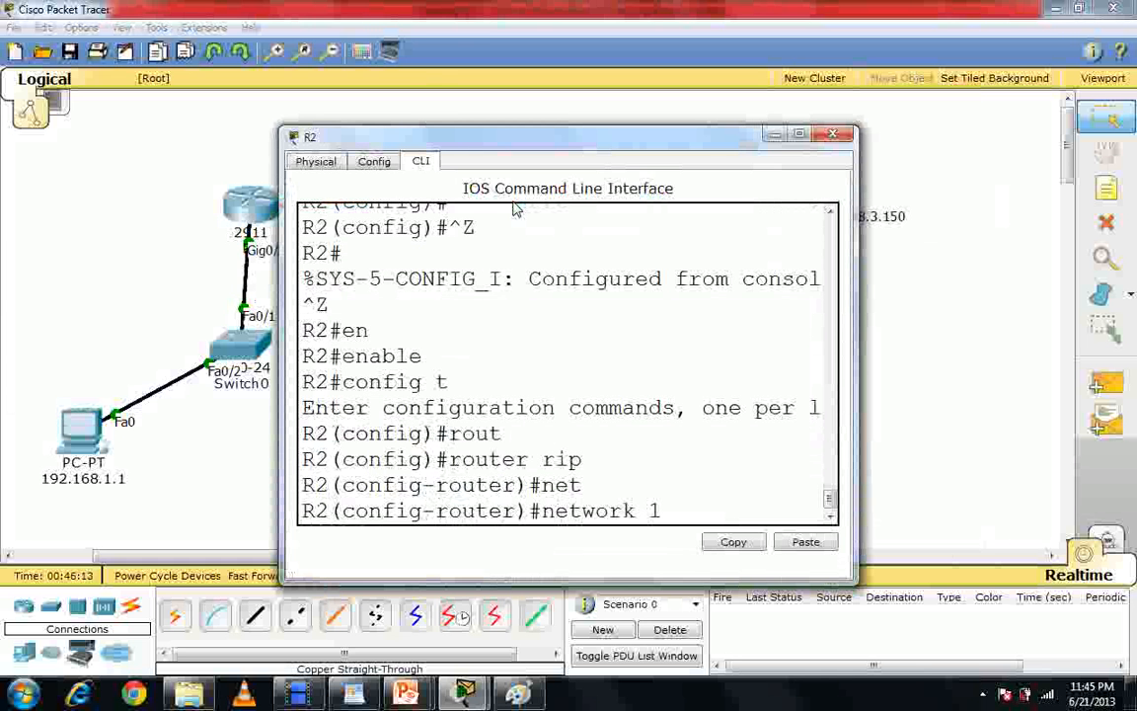
type("92.168.")
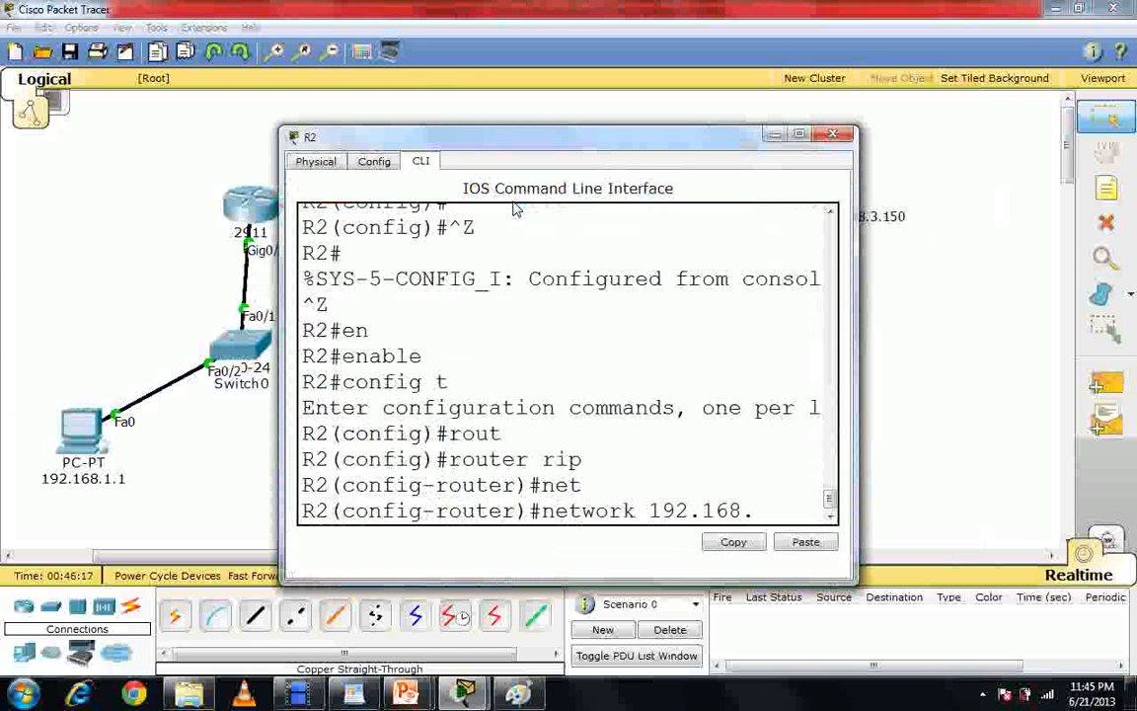
type("2.0")
key("Return")
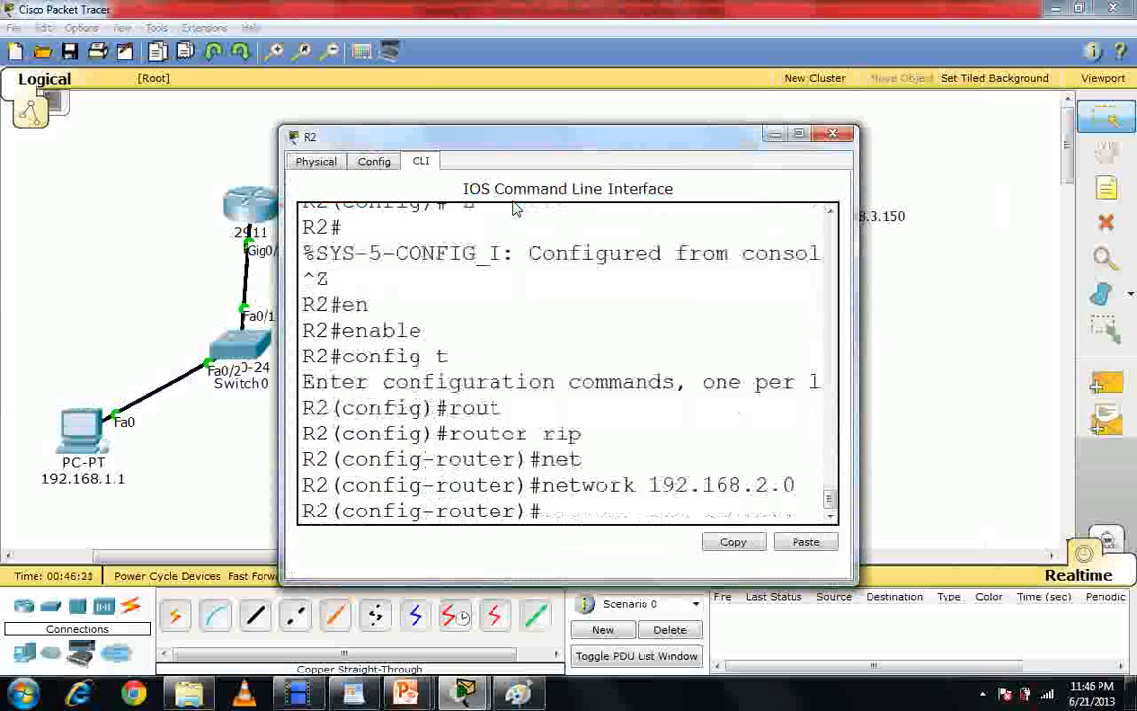
Add network 10.0.0.0 to R2's RIP configuration by reusing and editing the previous network command
key("Up")
key("BackSpace")
key("BackSpace")
key("BackSpace")
key("BackSpace")
key("BackSpace")
key("BackSpace")
key("BackSpace")
key("BackSpace")
key("BackSpace")
key("BackSpace")
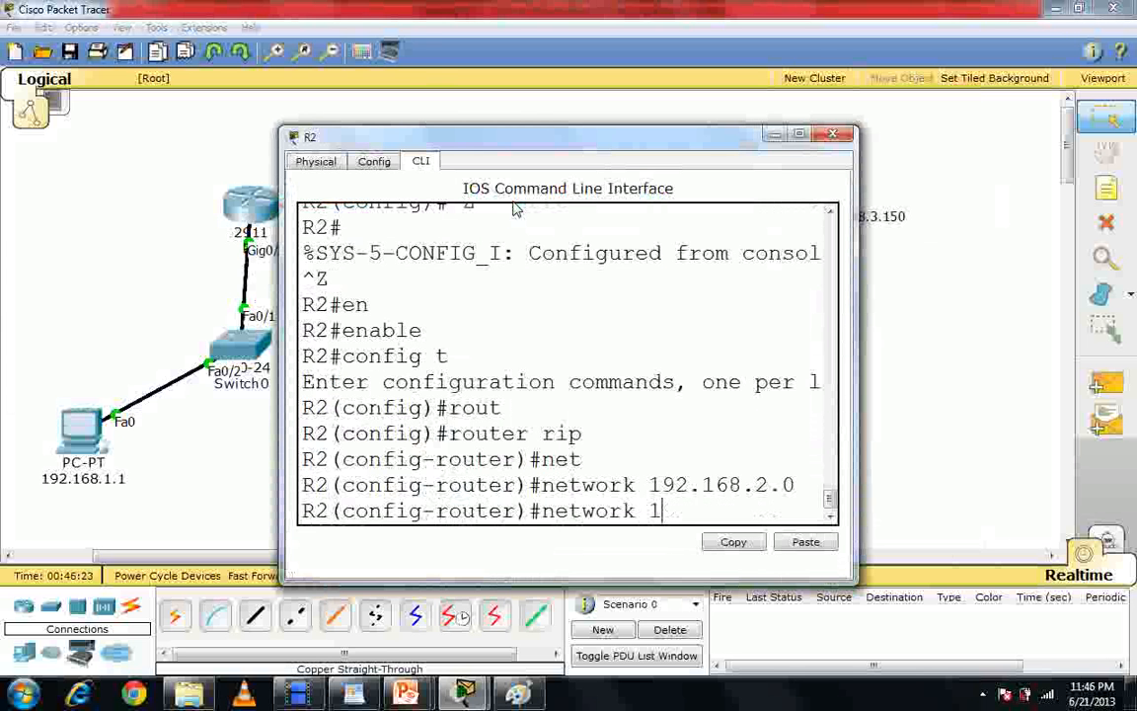
type("0.0.0.0")
key("Return")
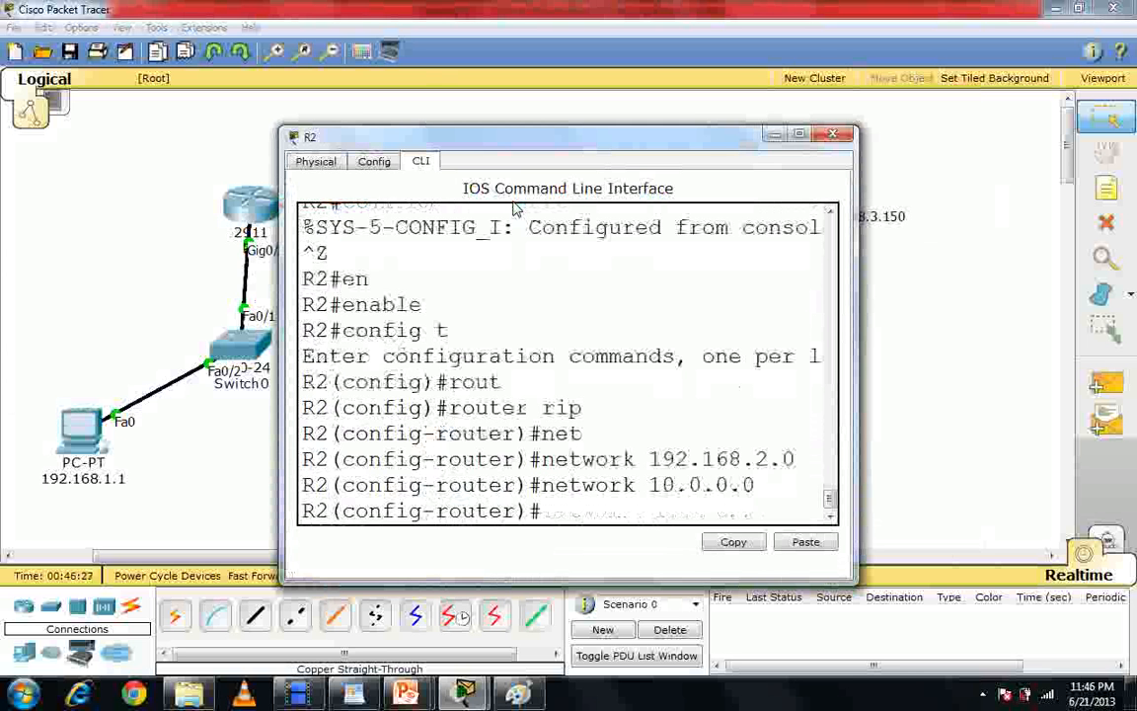
Add network 11.0.0.0 to R2's RIP configuration by recalling the last network command and changing its first octet
key("Up")
key("Left")
key("Left")
key("Left")
key("Left")
key("Left")
key("Left")
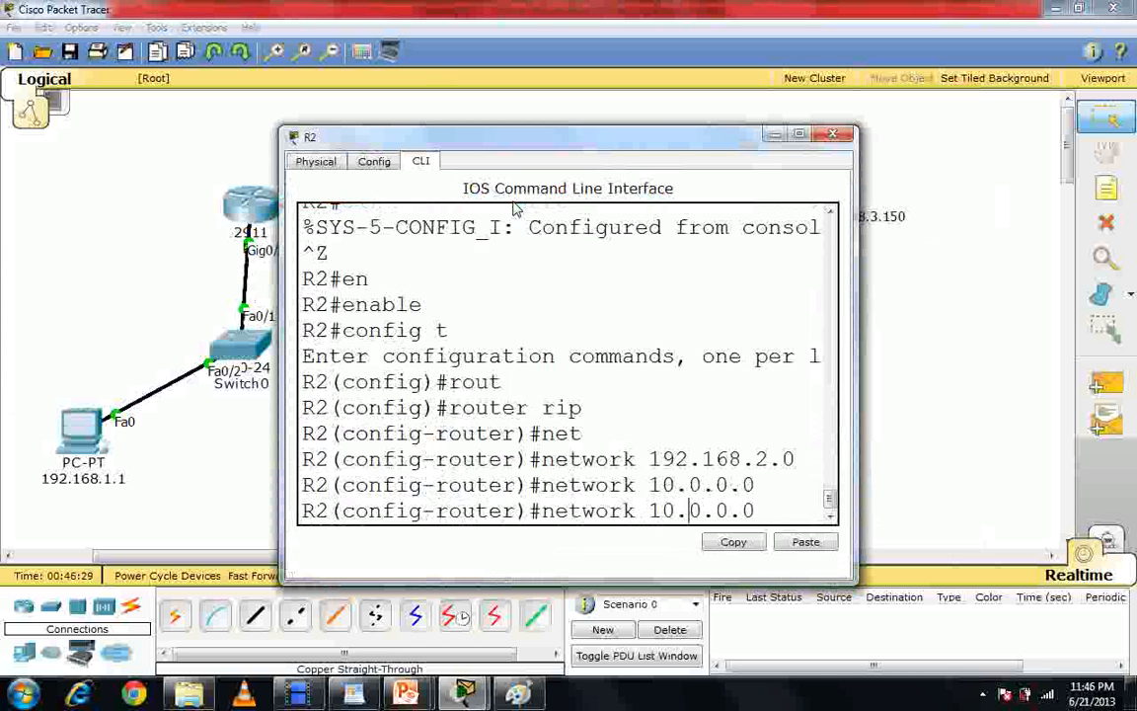
key("BackSpace")
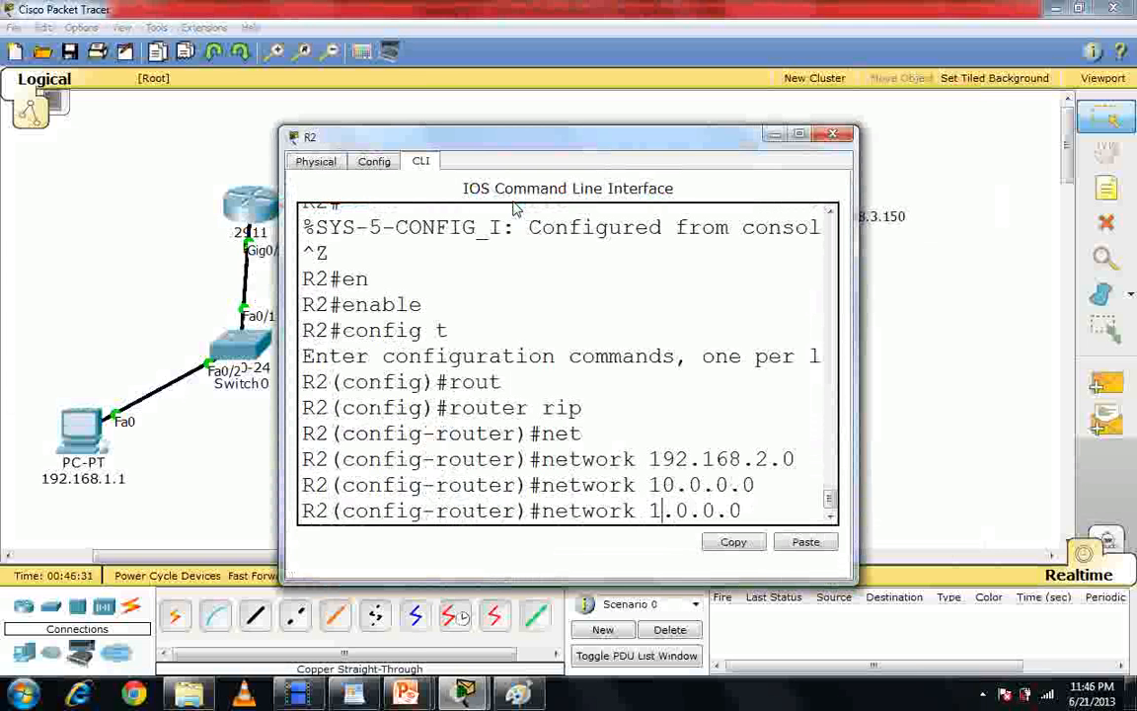
type("1")
key("Return")
Exit R2's RIP configuration mode to global configuration mode and close the R2 device window
type("ex")
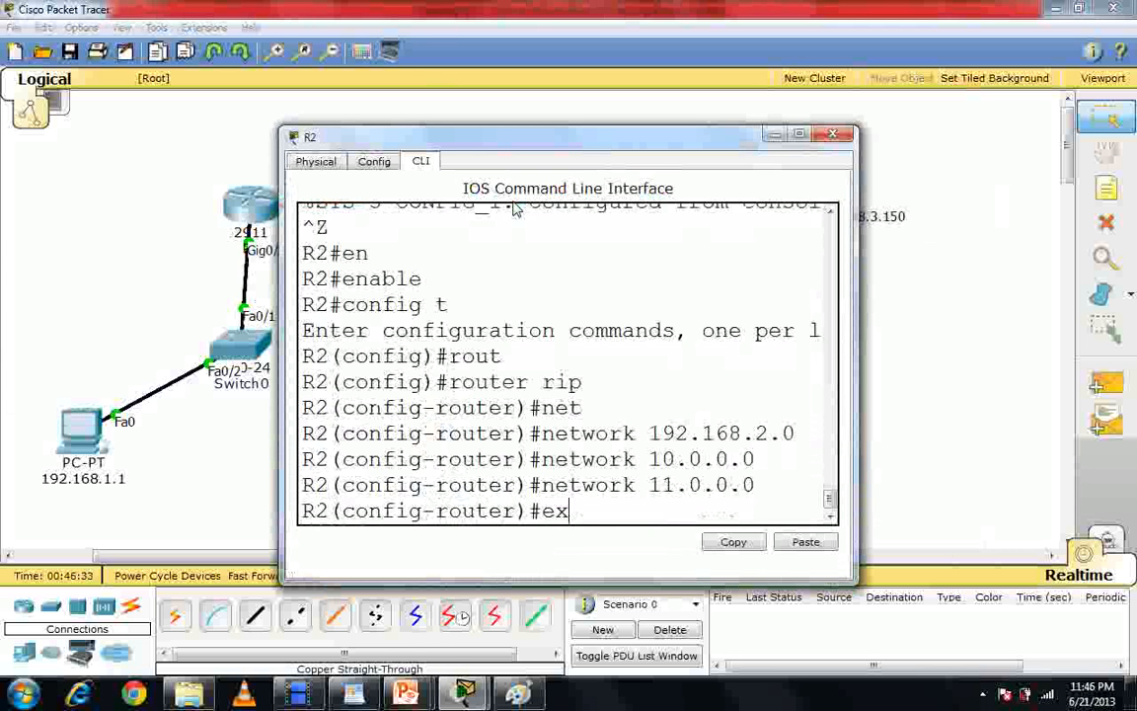
key("Tab")
key("Return")
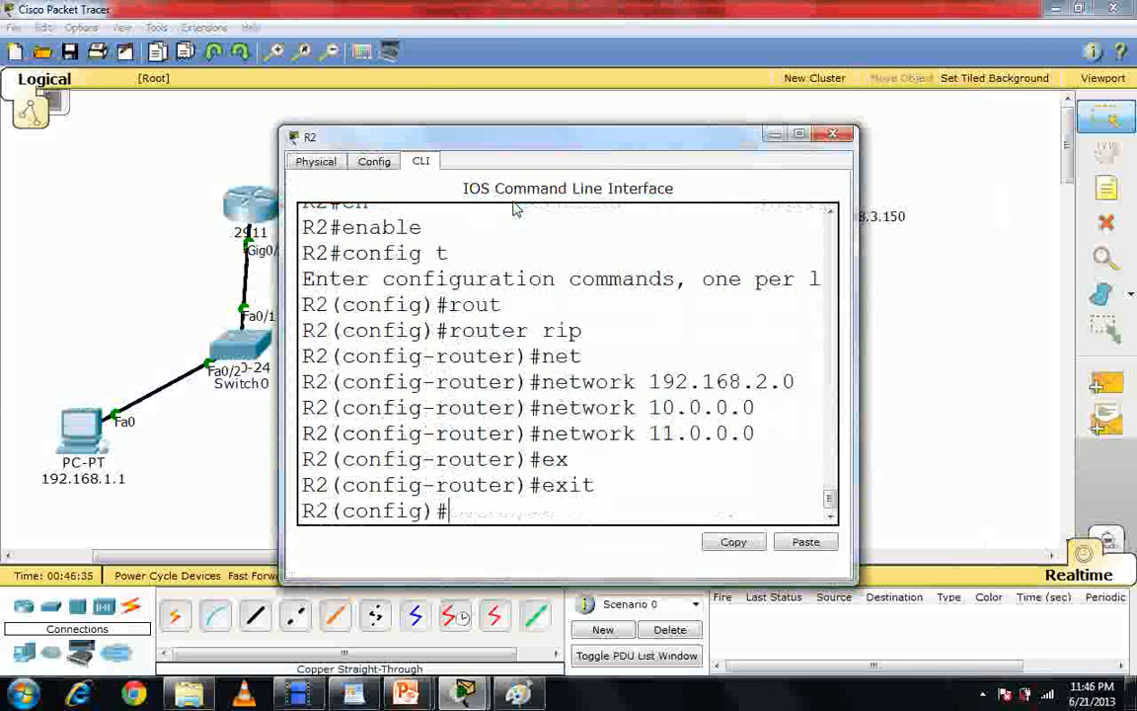
left_click(832, 133)
Open router R3's CLI and enter global configuration mode with en and config t
left_click(790, 203)
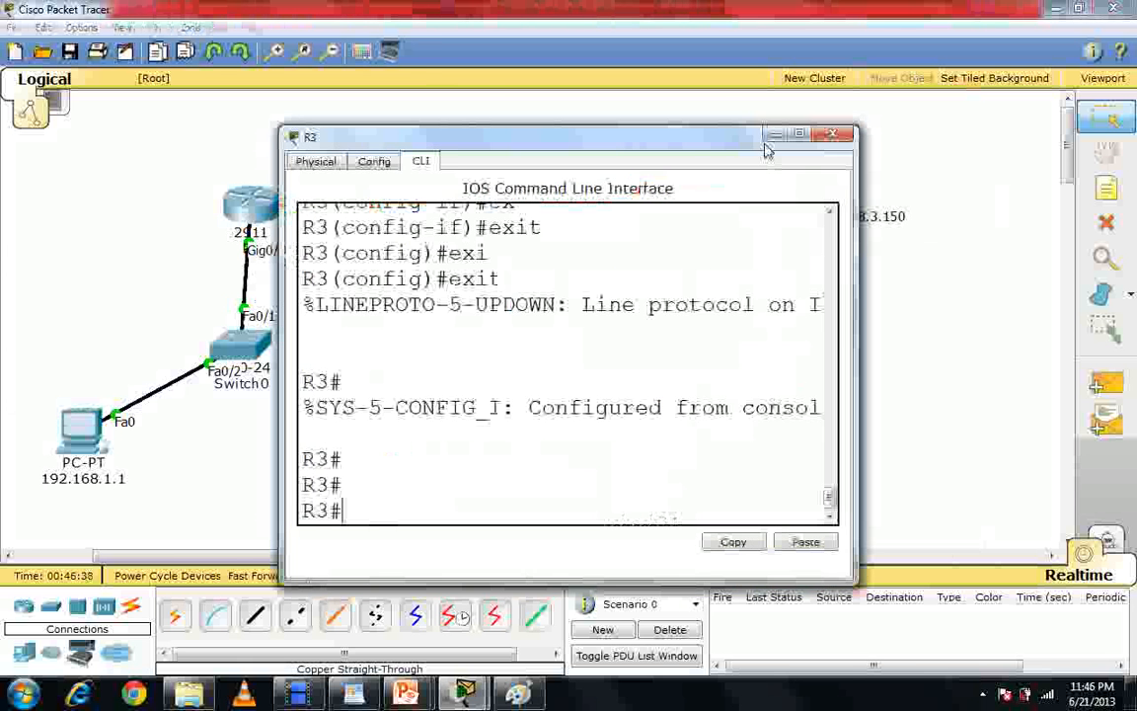
left_click_drag(767, 148, 738, 372)
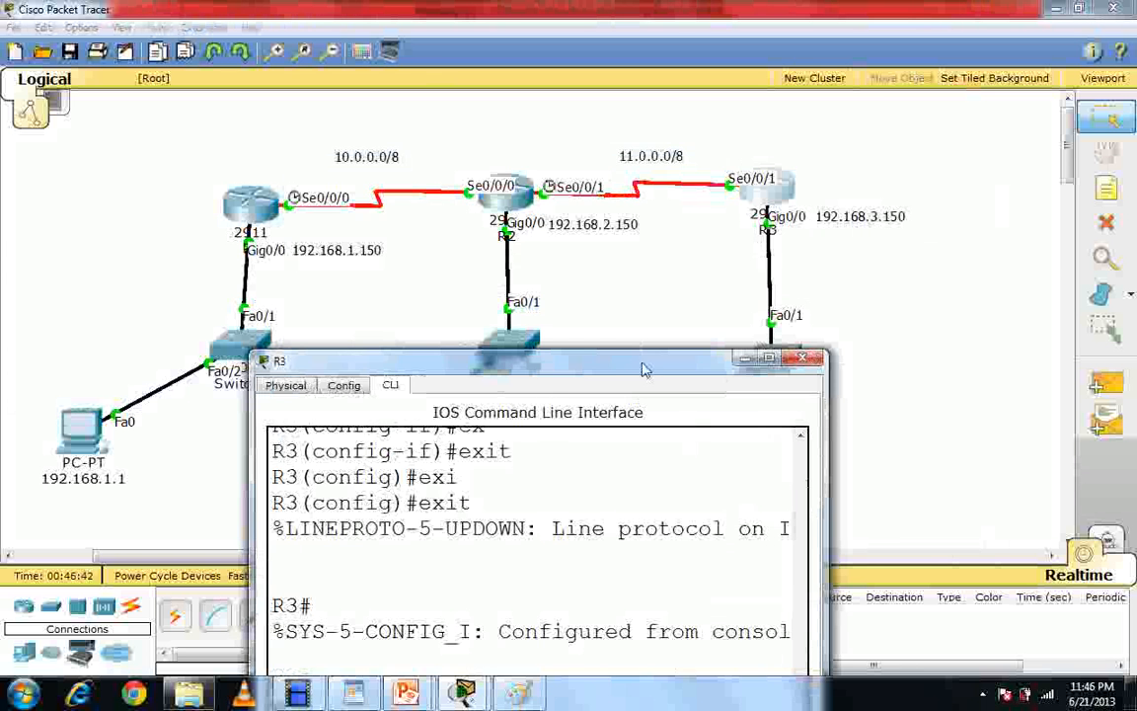
left_click_drag(642, 369, 742, 168)
type("en")
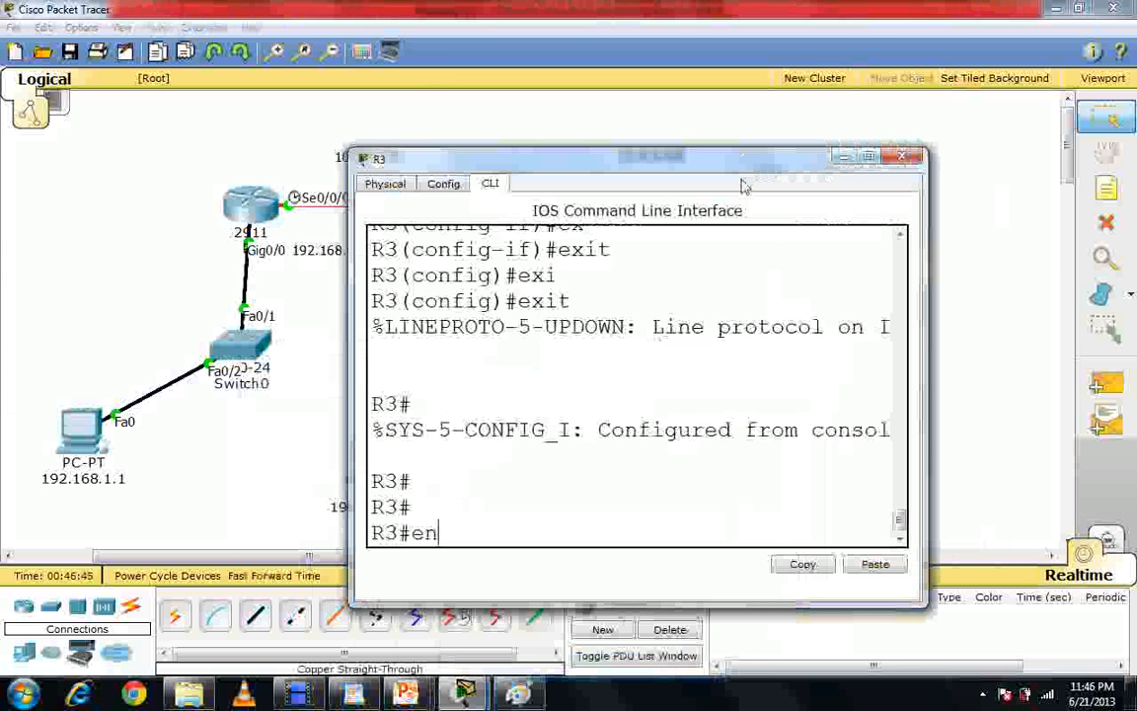
key("Return")
type("conf")
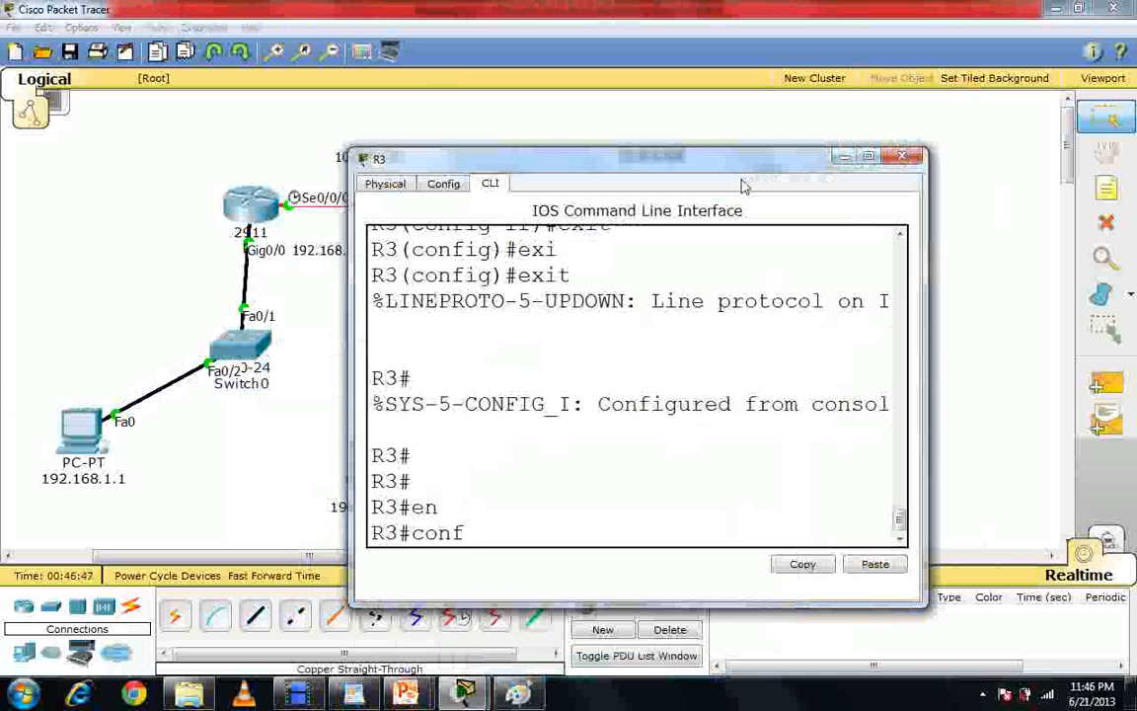
type("ig t")
key("Return")
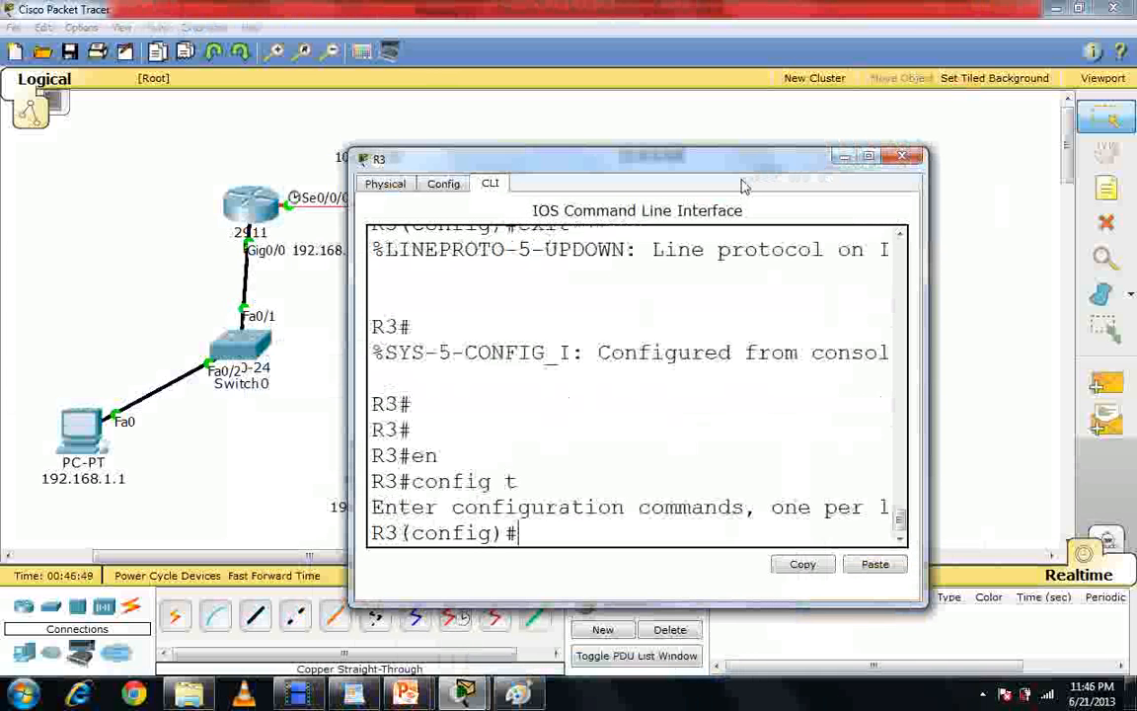
Enable RIP routing on R3 with the router rip command
type("rou")
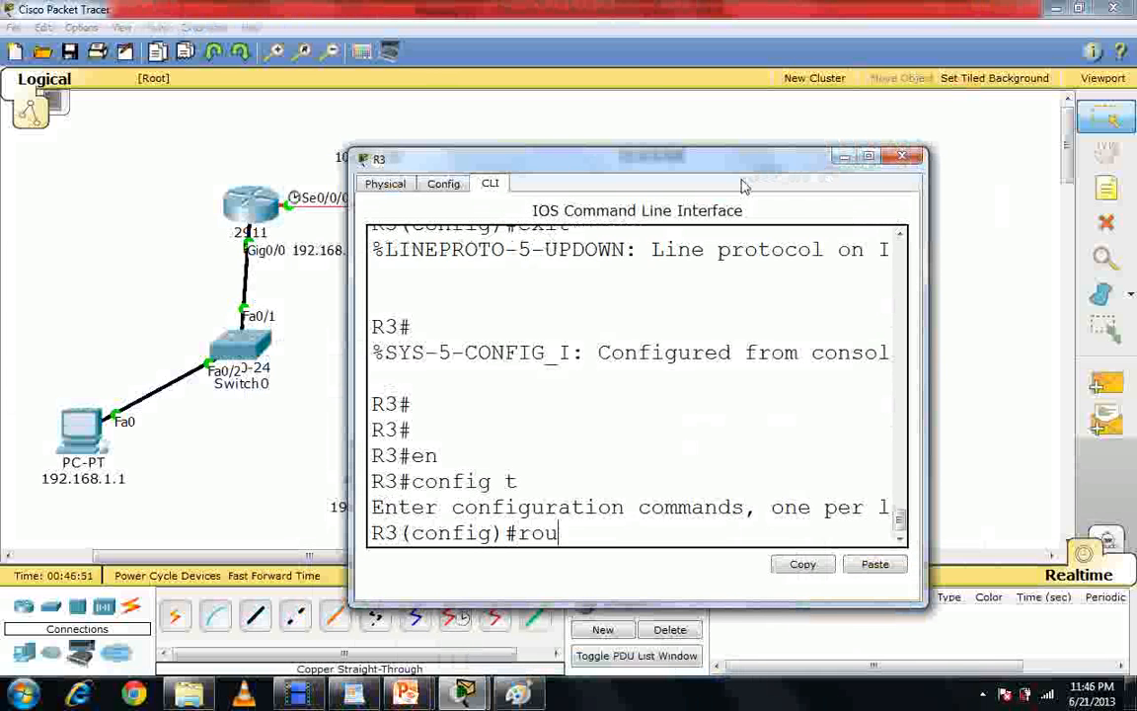
key("Tab")
type("rip")
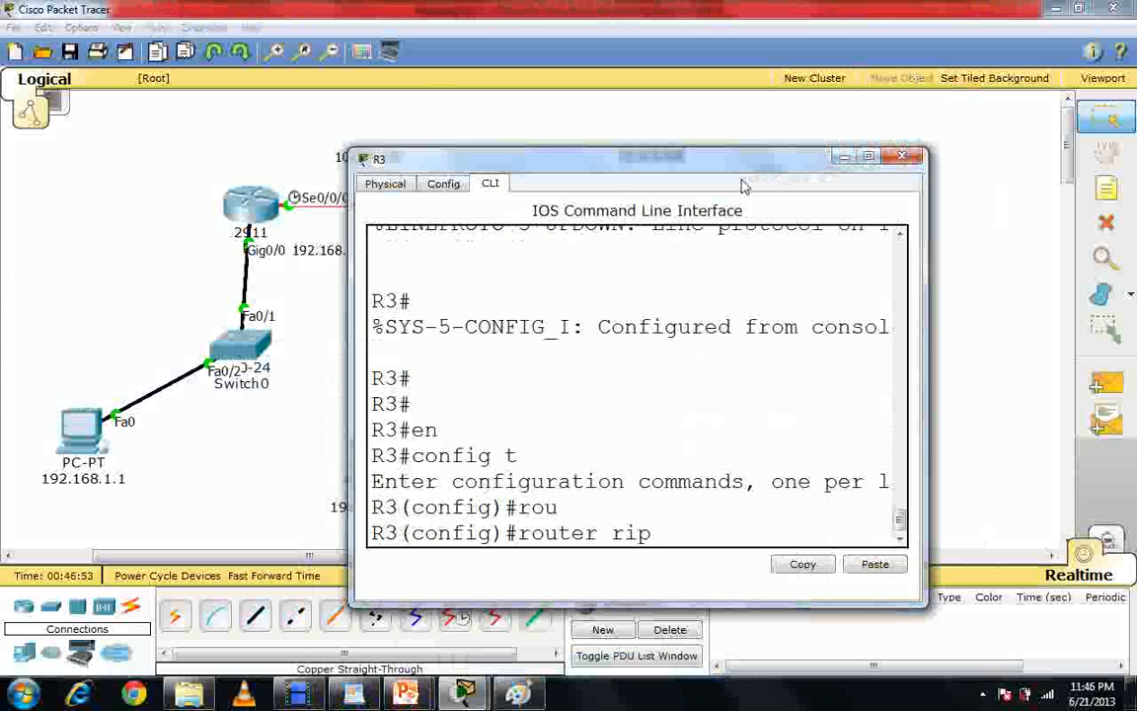
key("Return")
Advertise network 192.168.3.0 in R3's RIP configuration
type("net")
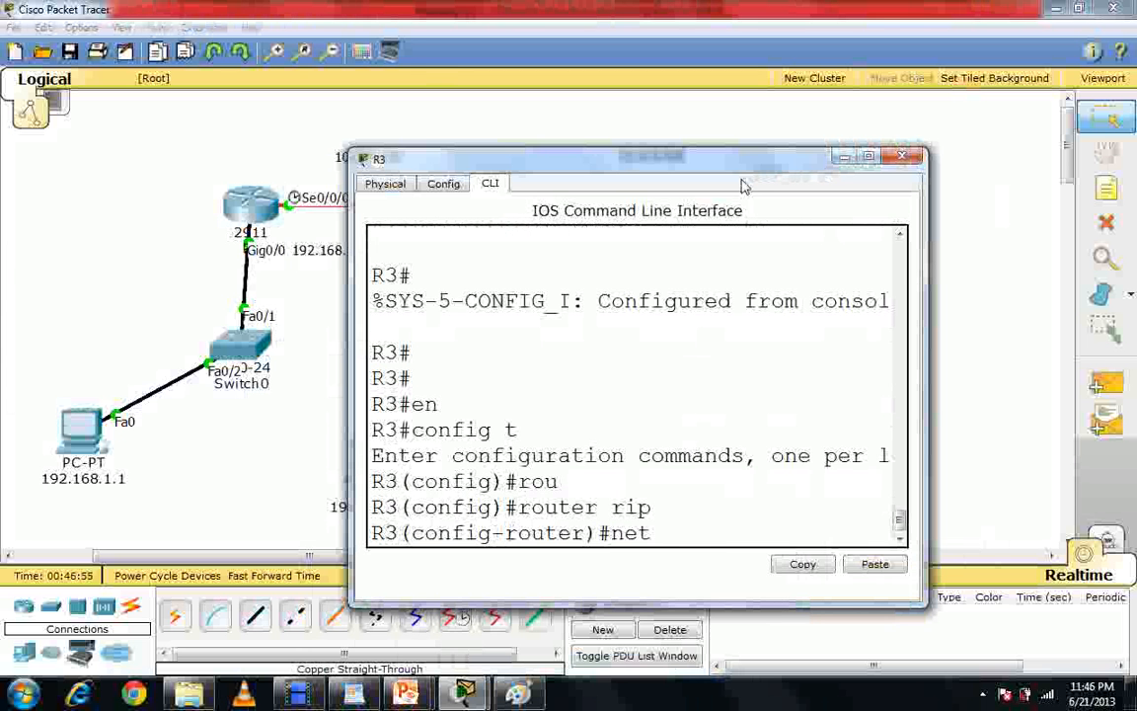
key("Tab")
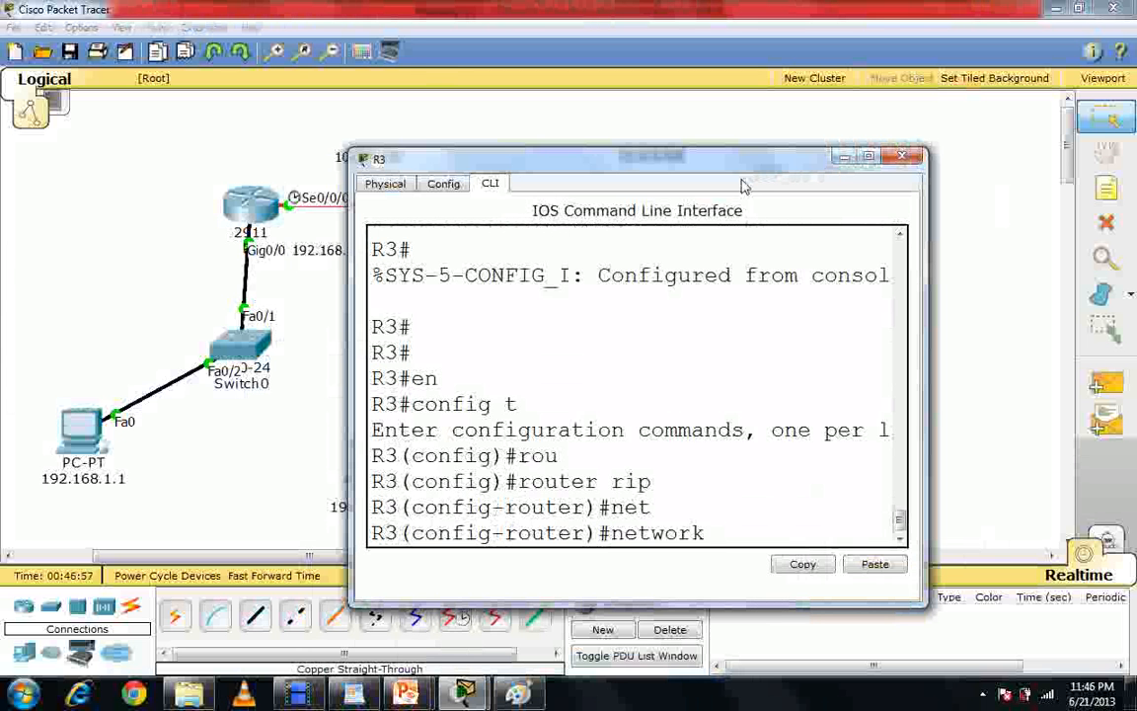
type("192.168.3")
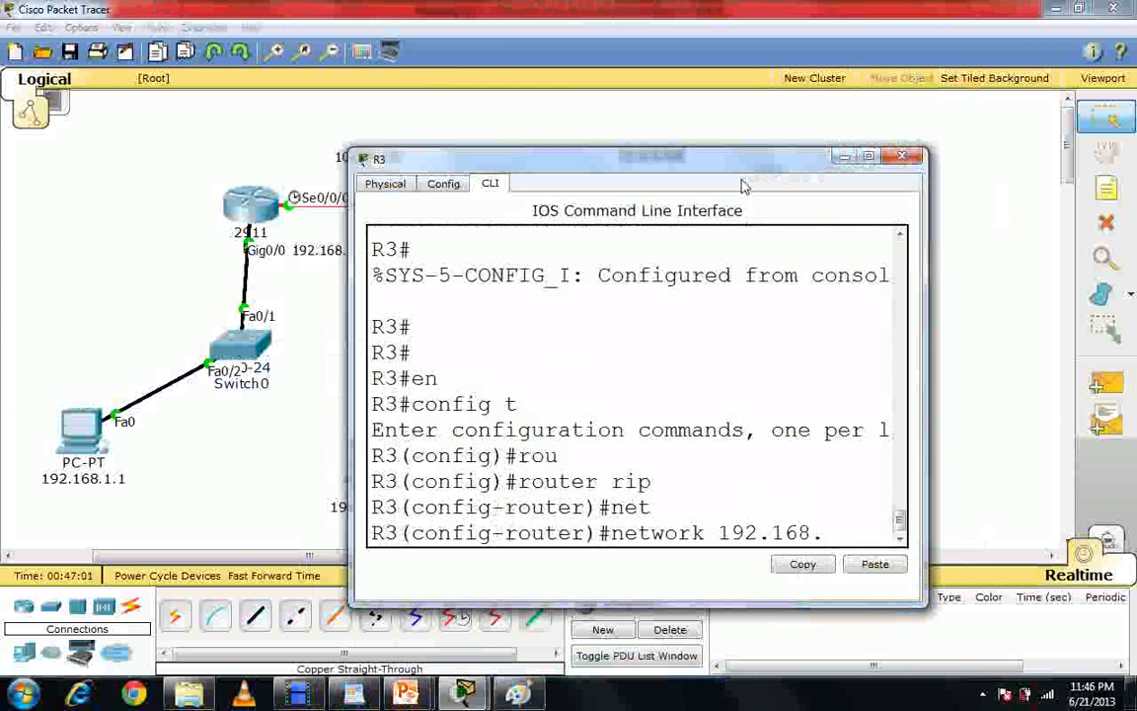
type("0")
key("Return")
Add network 11.0.0.0 to R3's RIP configuration by recalling and editing the previous network command
key("Up")
key("BackSpace")
key("BackSpace")
key("BackSpace")
key("BackSpace")
key("BackSpace")
key("BackSpace")
key("BackSpace")
key("BackSpace")
key("BackSpace")
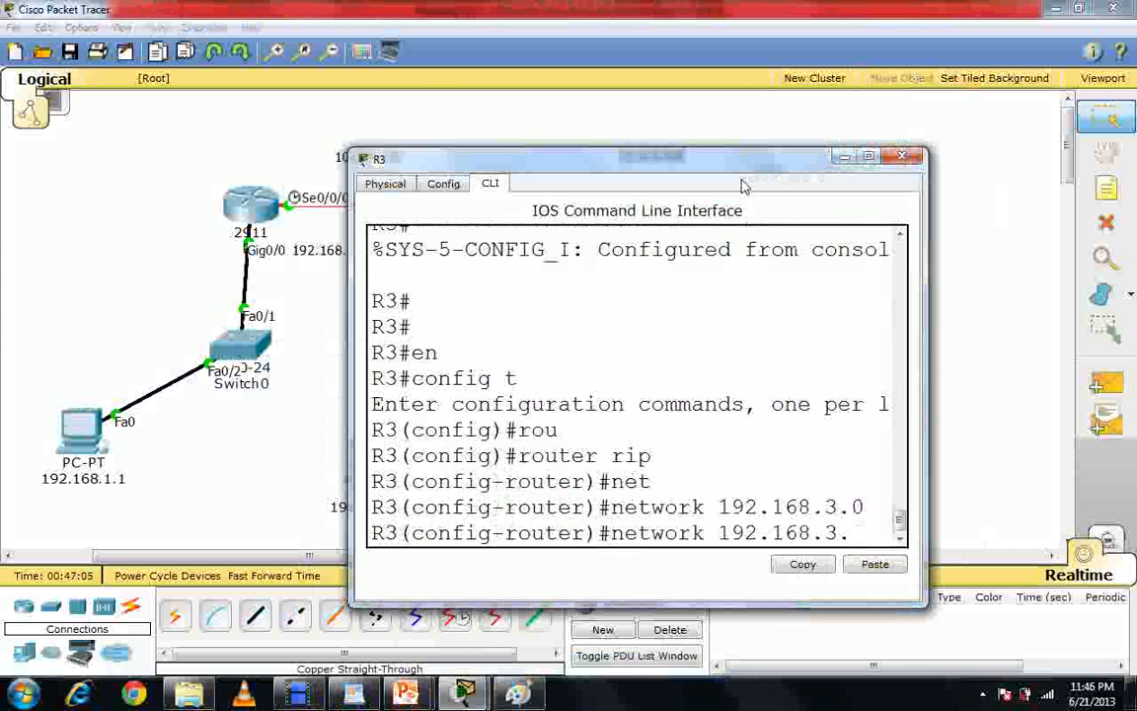
key("BackSpace")
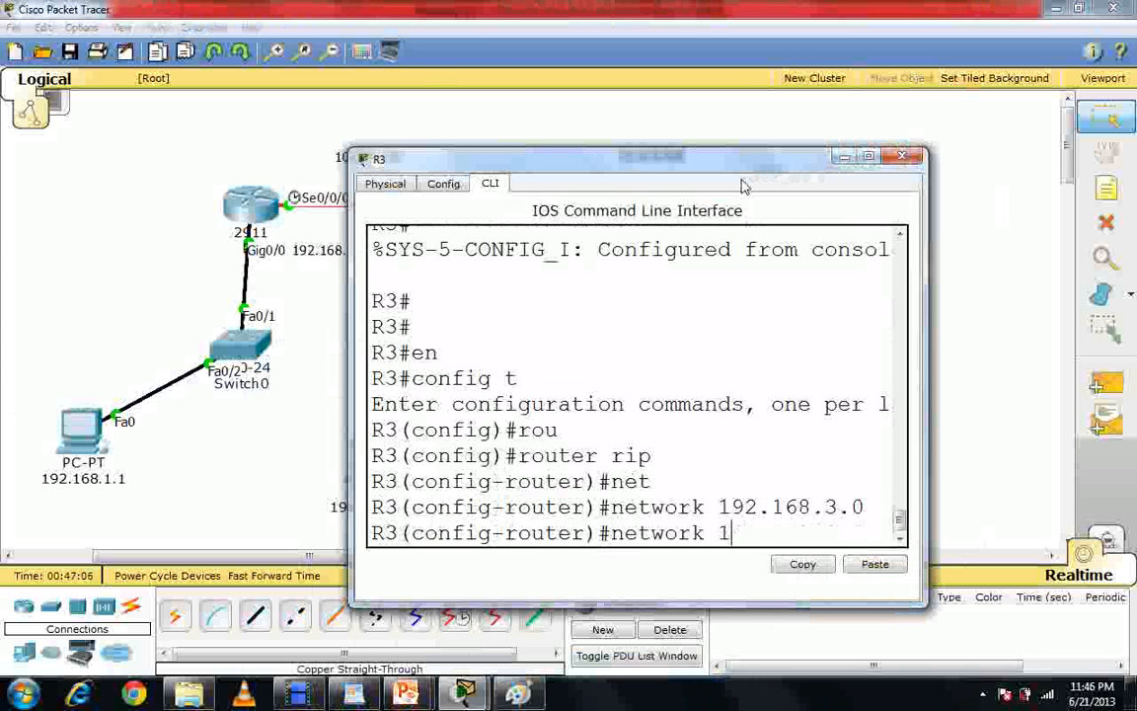
type("1.0.0.0")
key("Return")
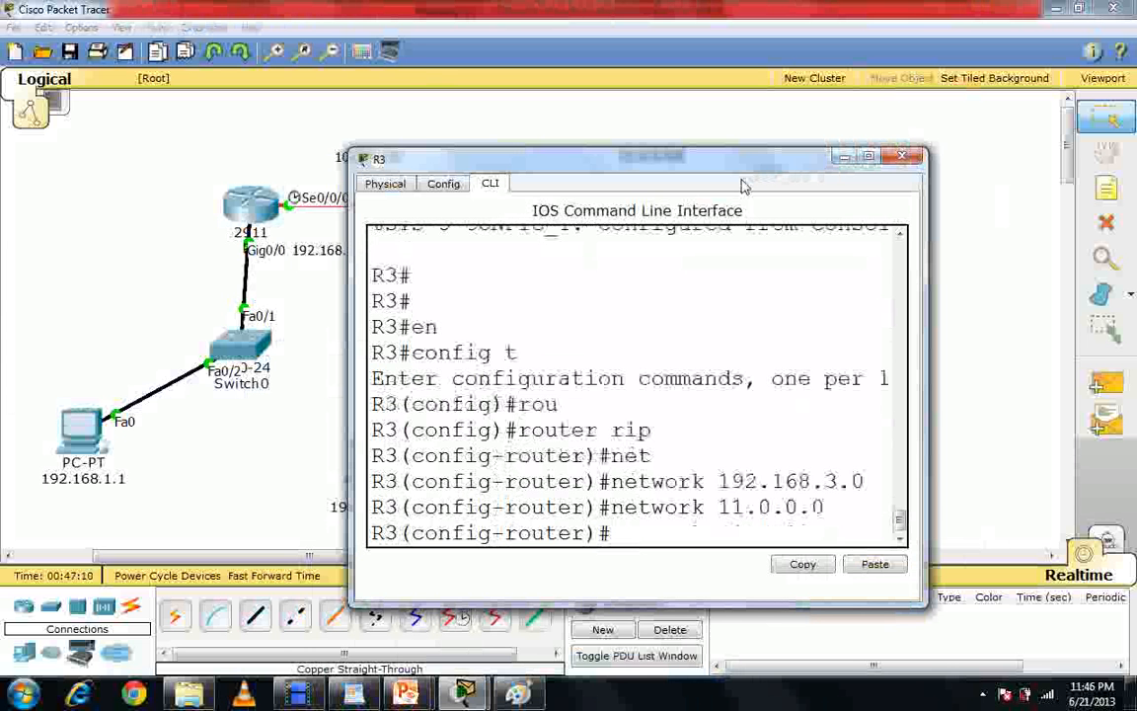
Exit R3's RIP configuration mode to global configuration mode and close the R3 device window
type("ex")
key("Tab")
key("Return")
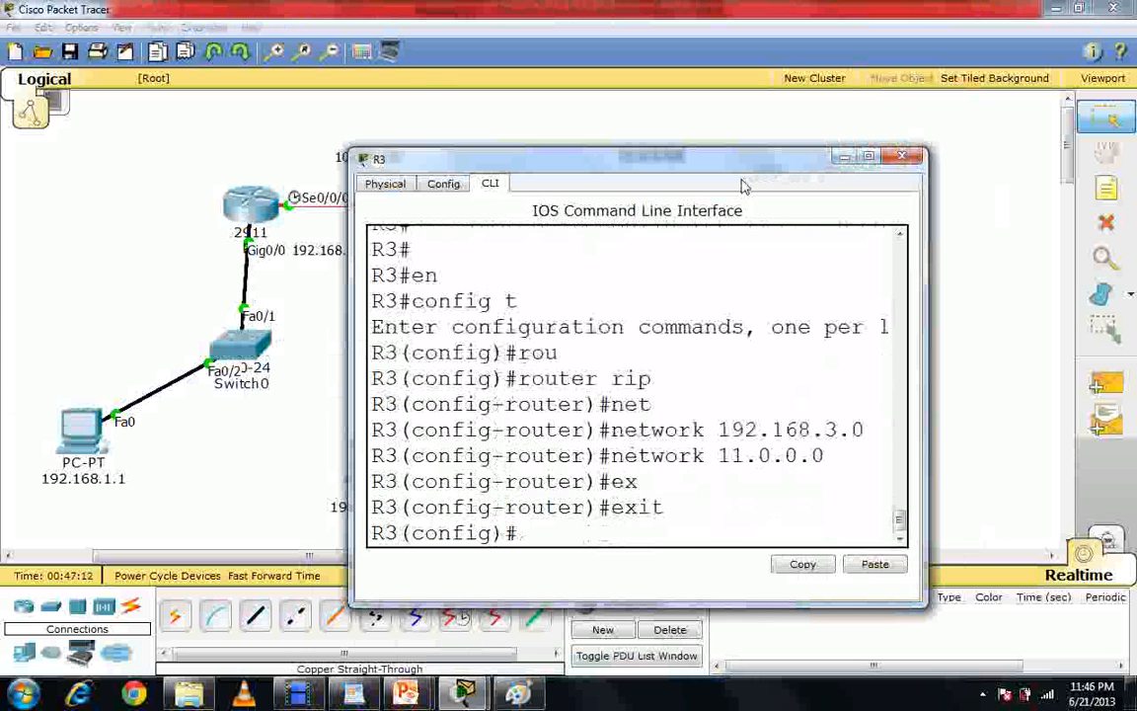
left_click(900, 160)
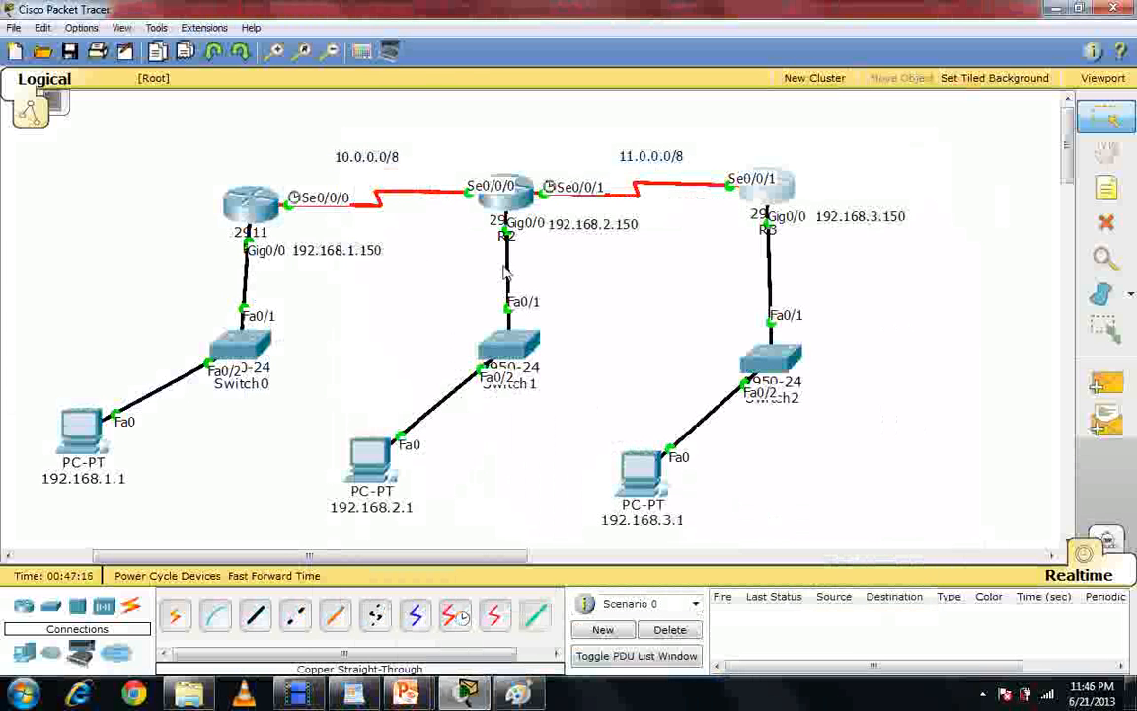
Open router R1's CLI and exit global configuration mode to the privileged R1# prompt
left_click(268, 216)
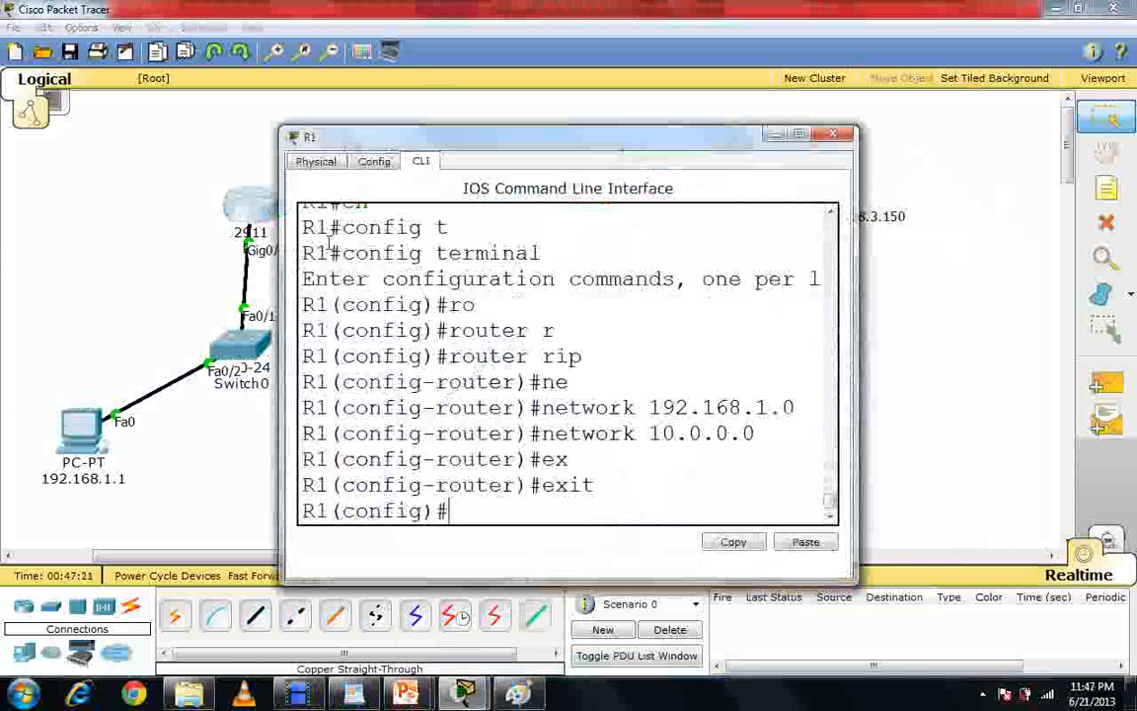
type("ex")
key("Return")
key("Return")
key("Return")
key("Return")
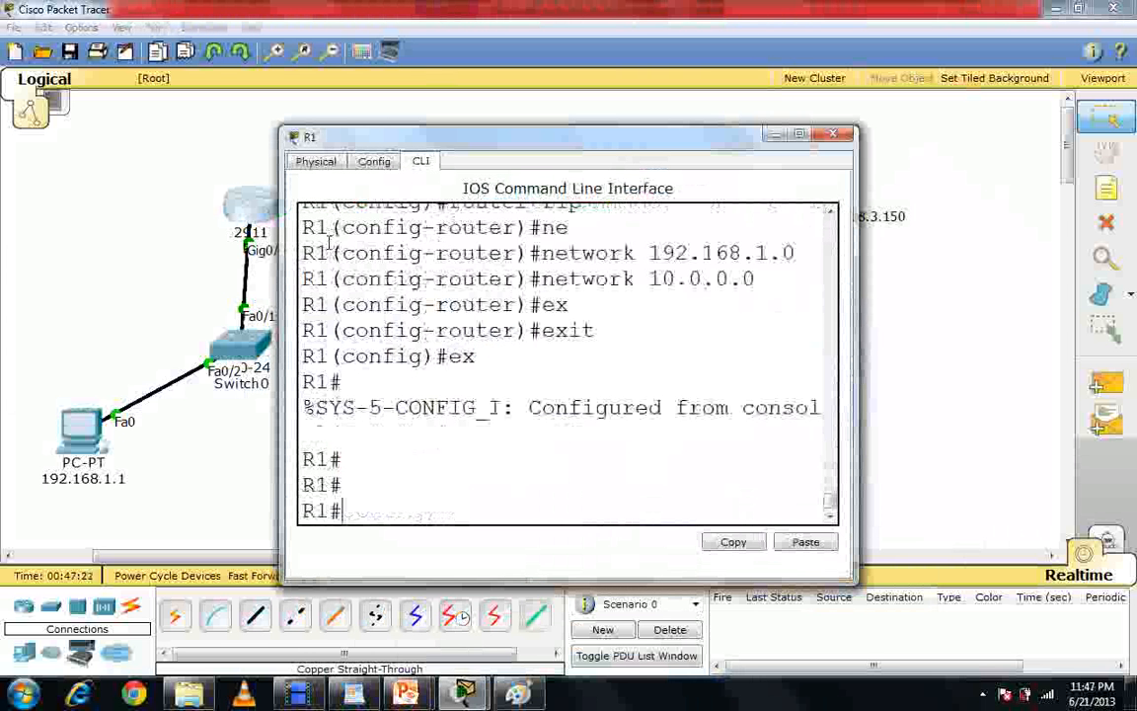
Maximize the R1 window and display its routing table with the show ip rou command
double_click(563, 140)
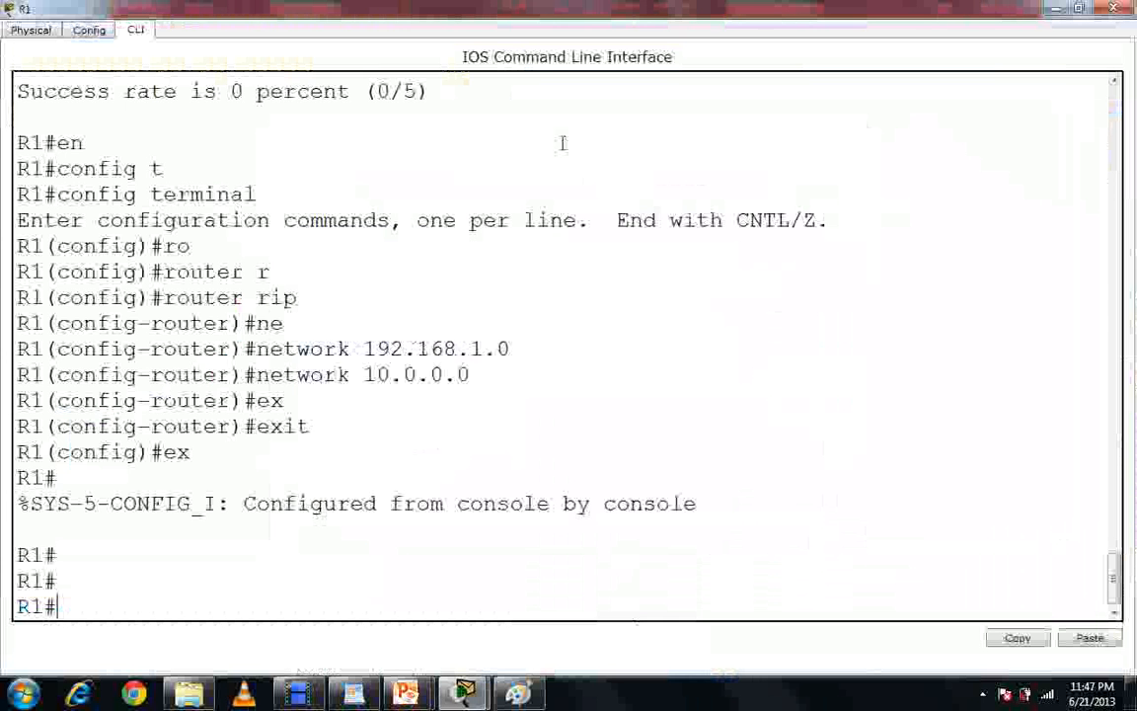
type("shp")
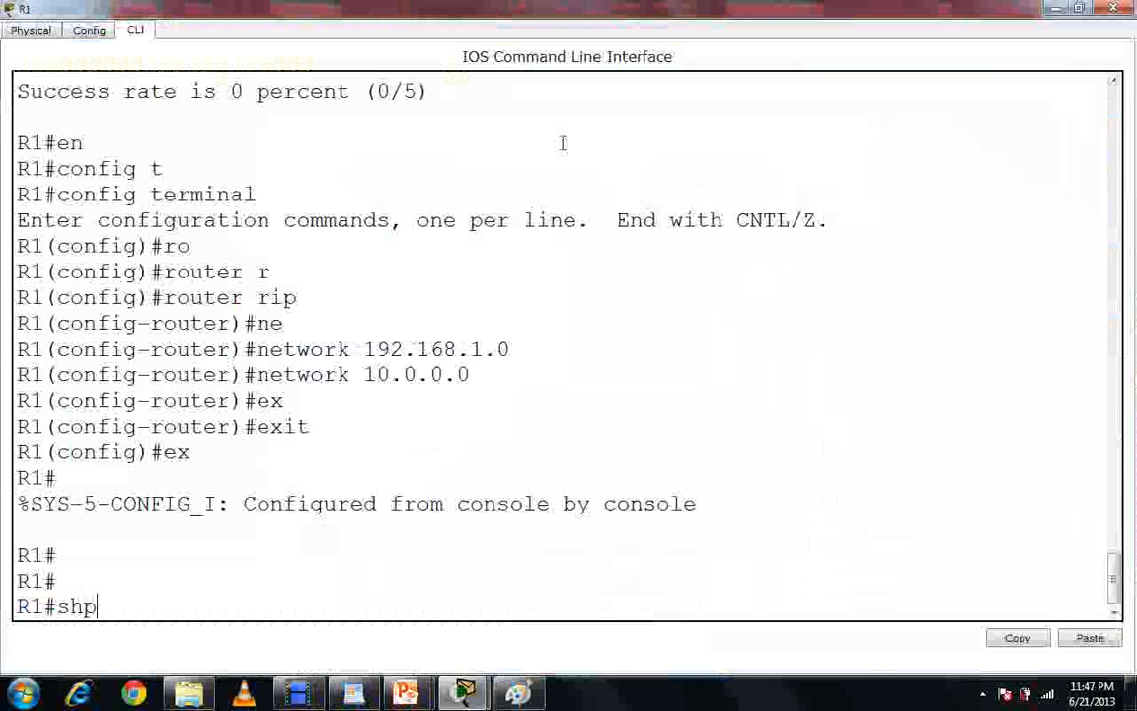
key("BackSpace")
type("o")
key("Tab")
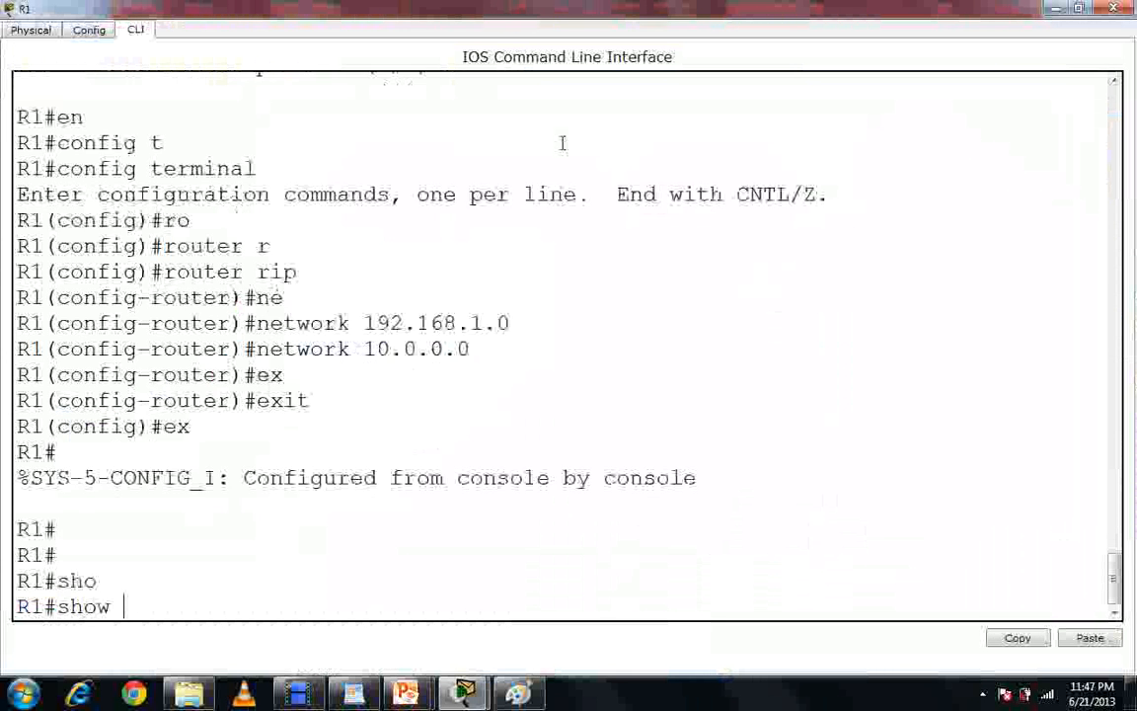
type("ip")
key("Tab")
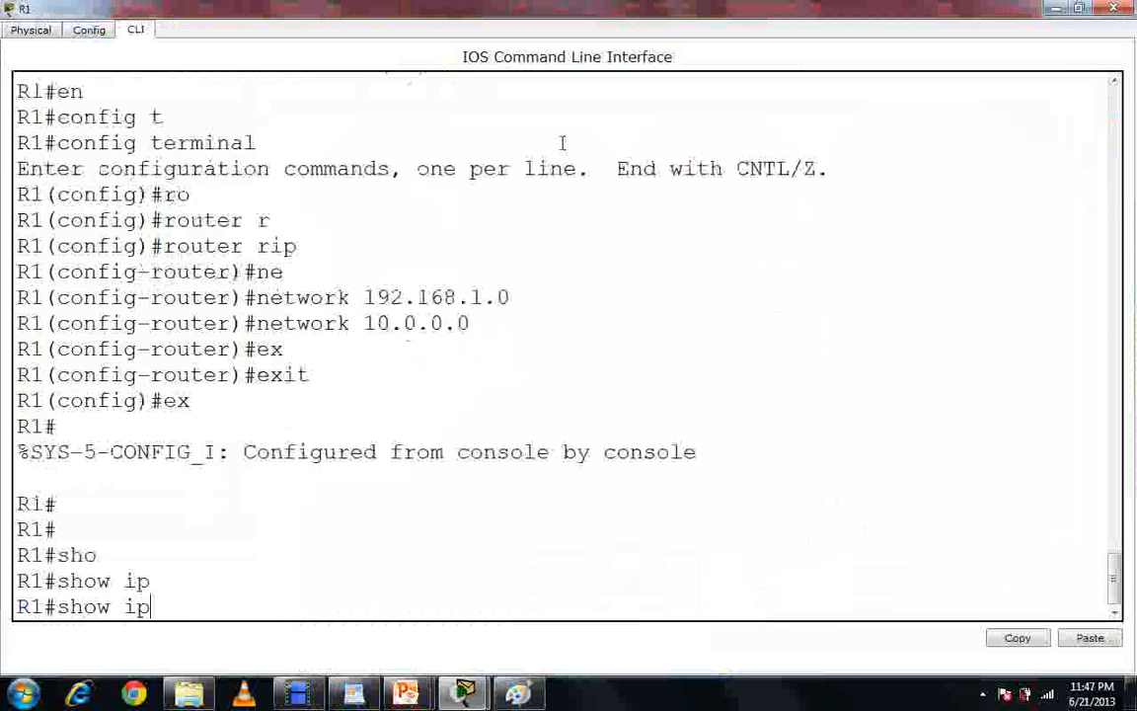
type("r")
key("Tab")
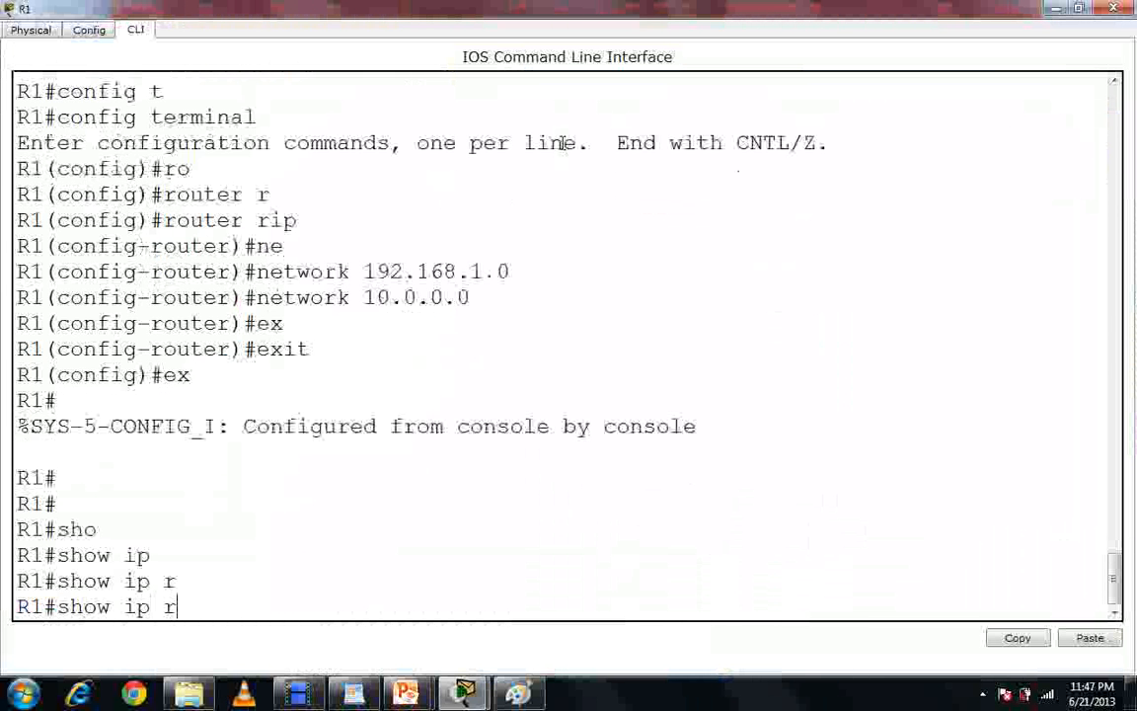
type("ou")
key("Return")
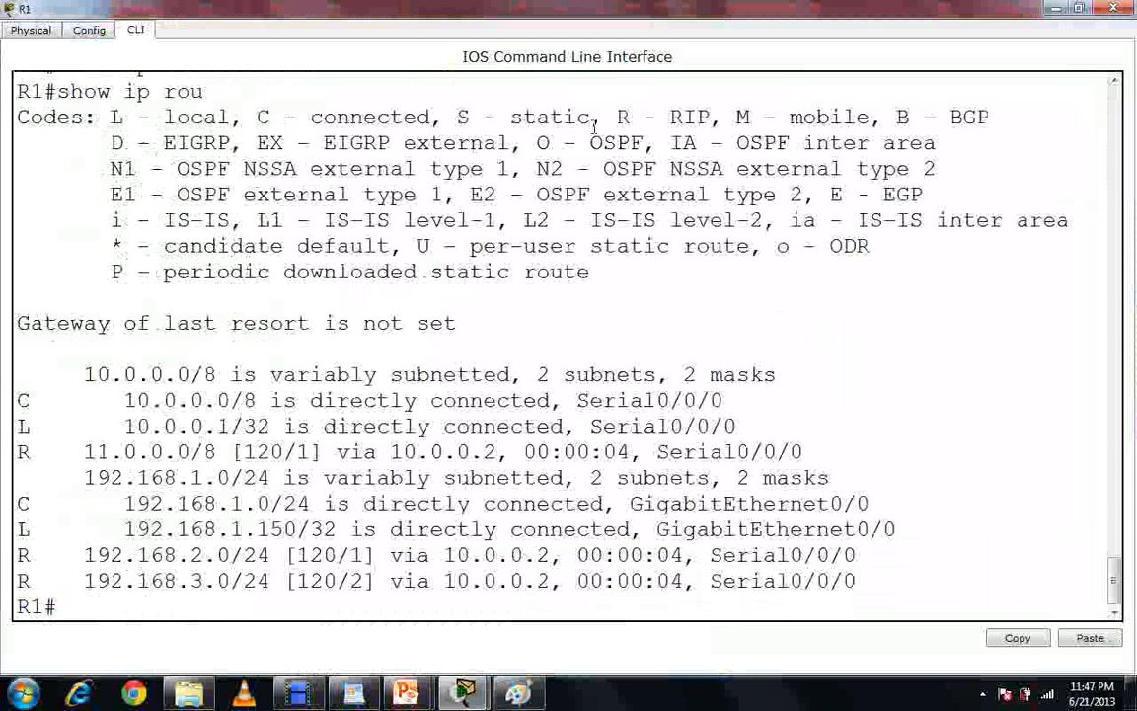
Examine the RIP code and the 11.0.0.0/8 route's bracketed values in R1's routing table, comparing them with the topology
left_click_drag(710, 116, 644, 115)
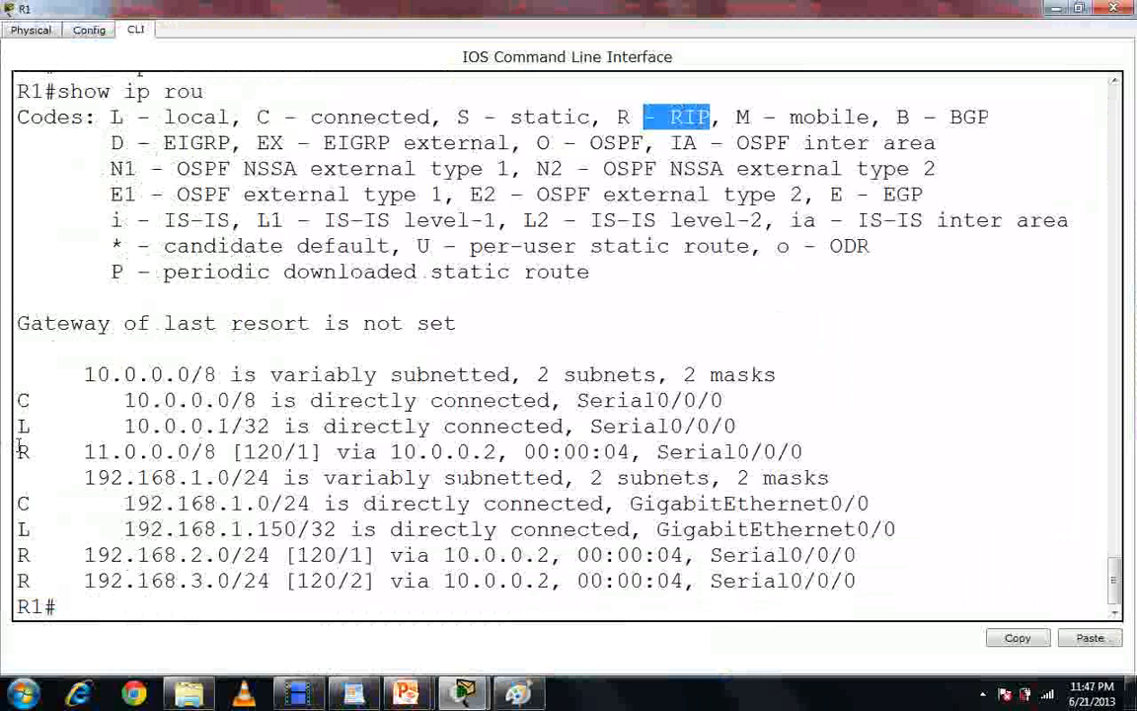
left_click_drag(20, 451, 245, 452)
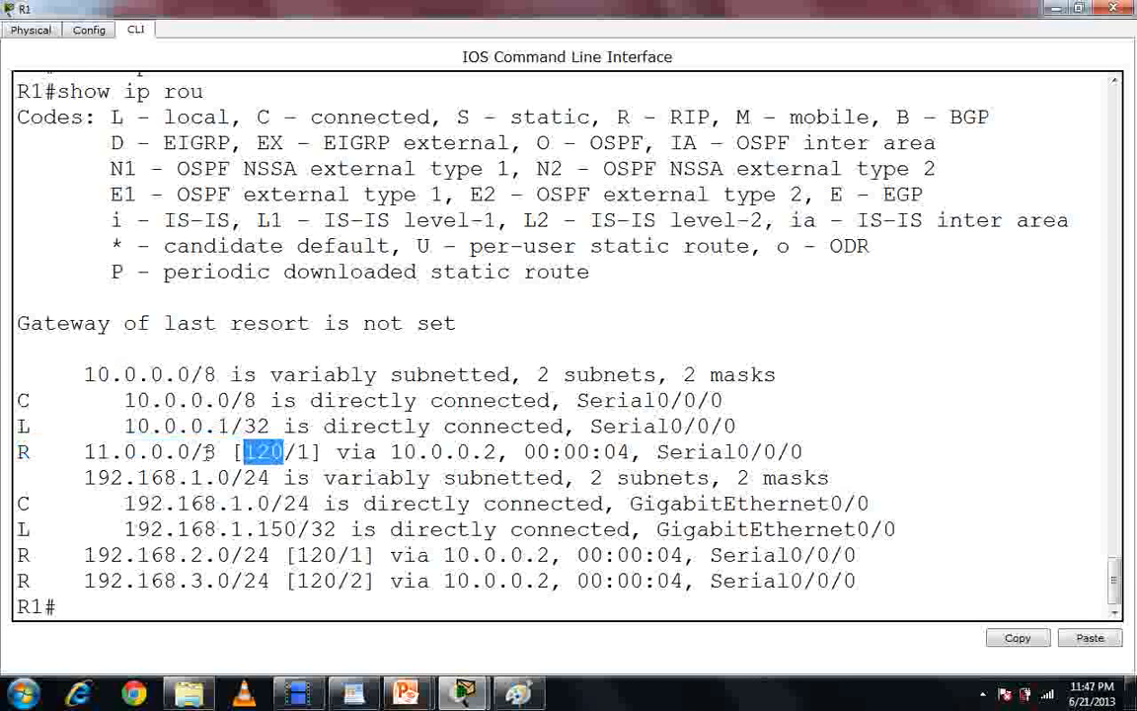
double_click(528, 14)
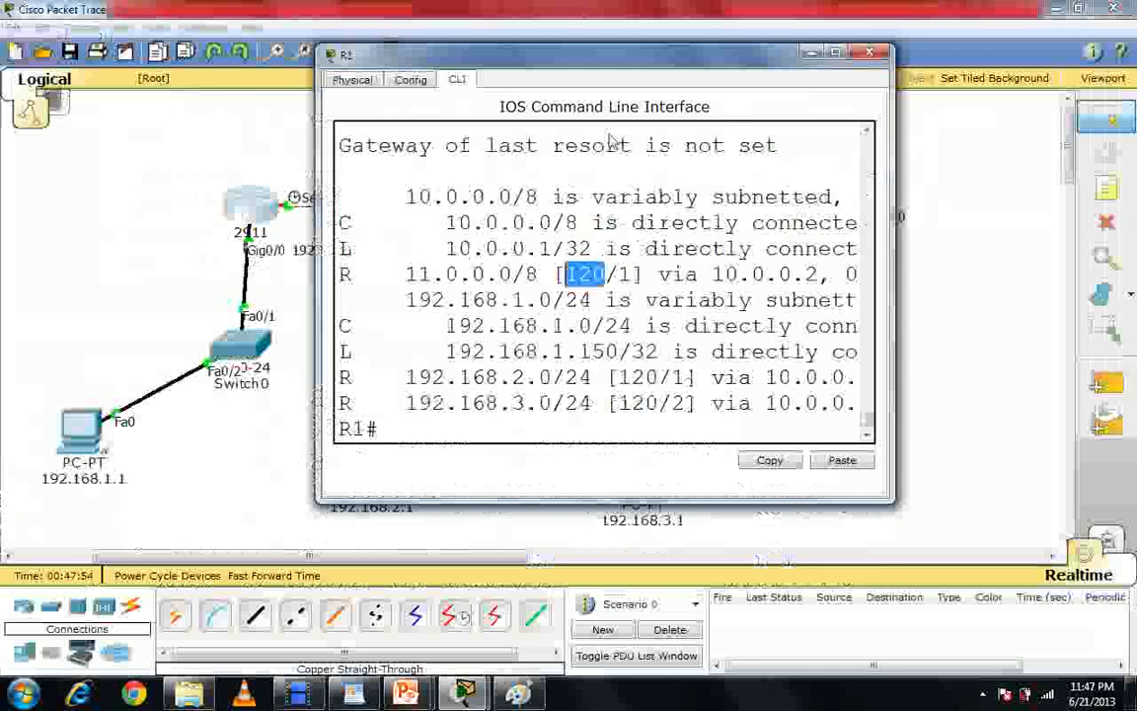
left_click_drag(612, 55, 588, 271)
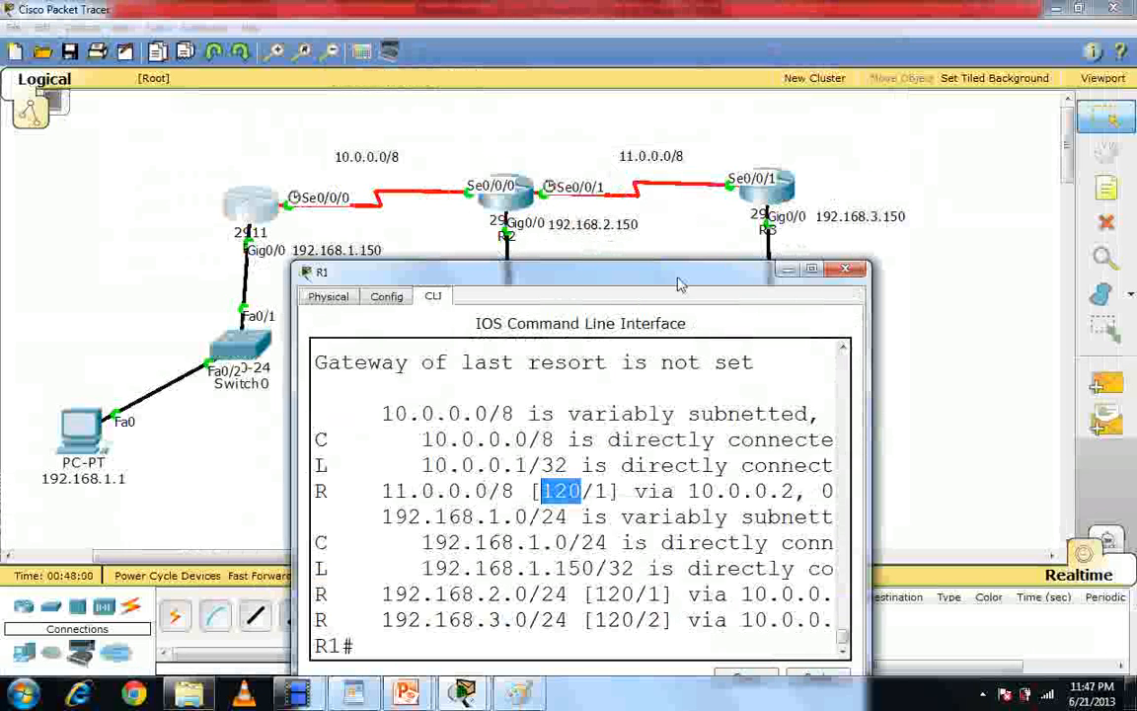
left_click_drag(680, 275, 732, 1)
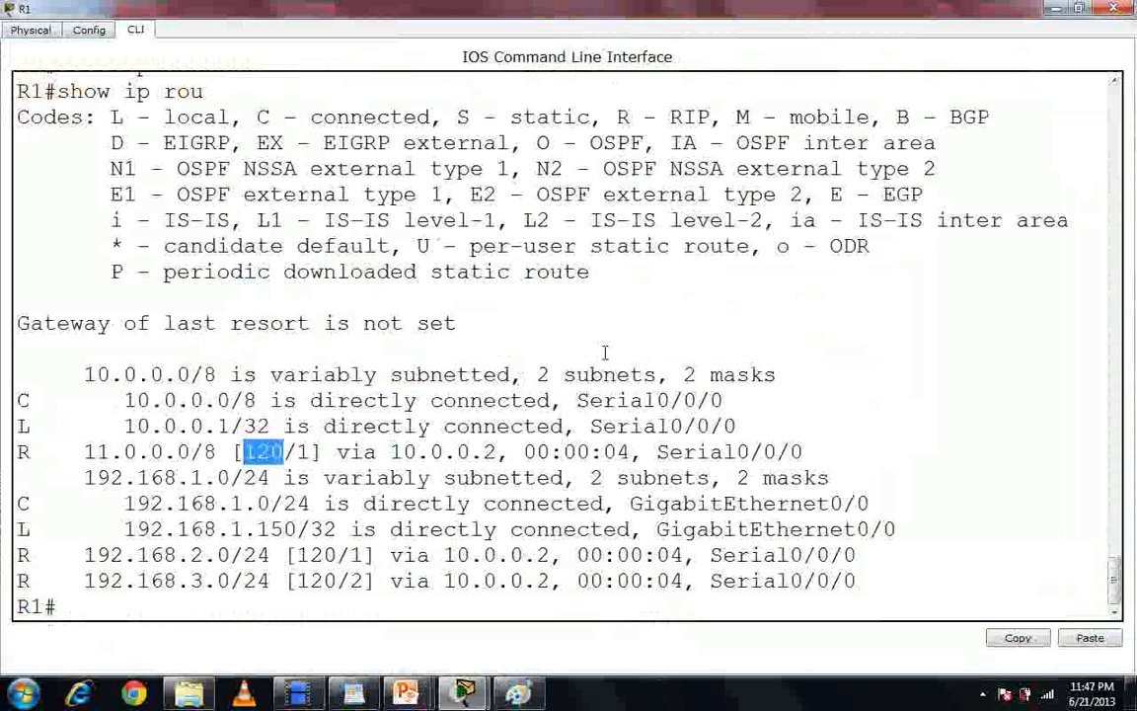
Test connectivity from R1 by recalling and running ping 11.0.0.2, and close the R1 device window
left_click(121, 611)
key("Return")
key("Return")
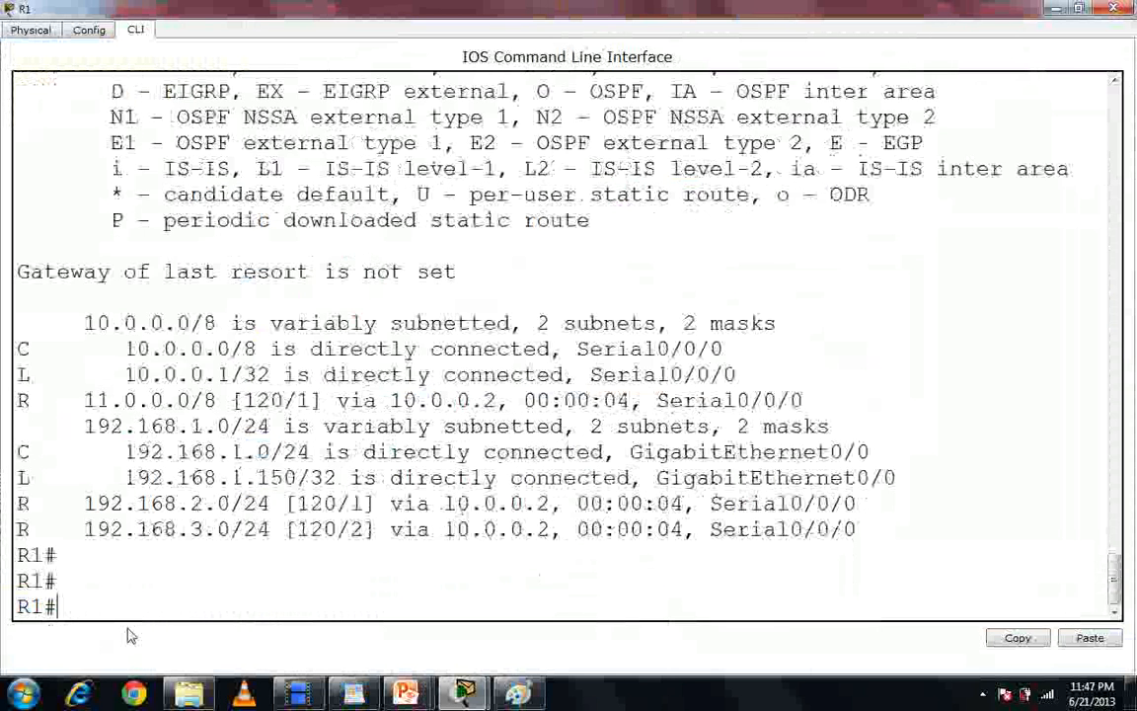
key("Return")
key("Up")
key("Up")
key("Up")
key("Up")
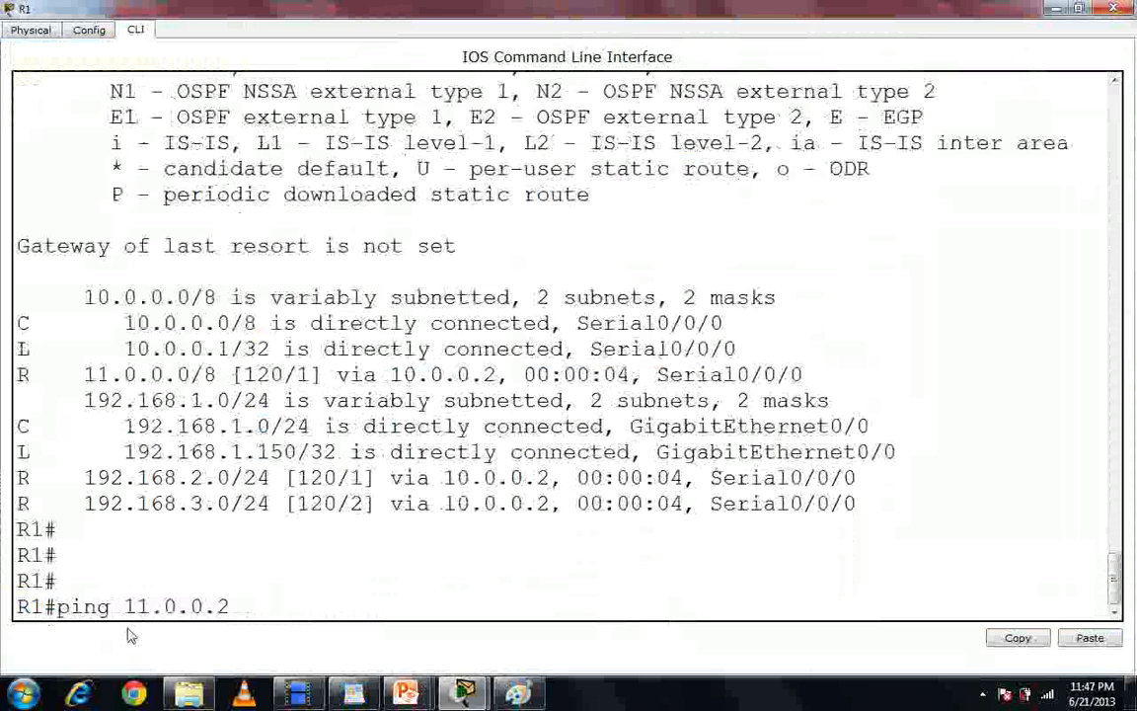
key("Return")
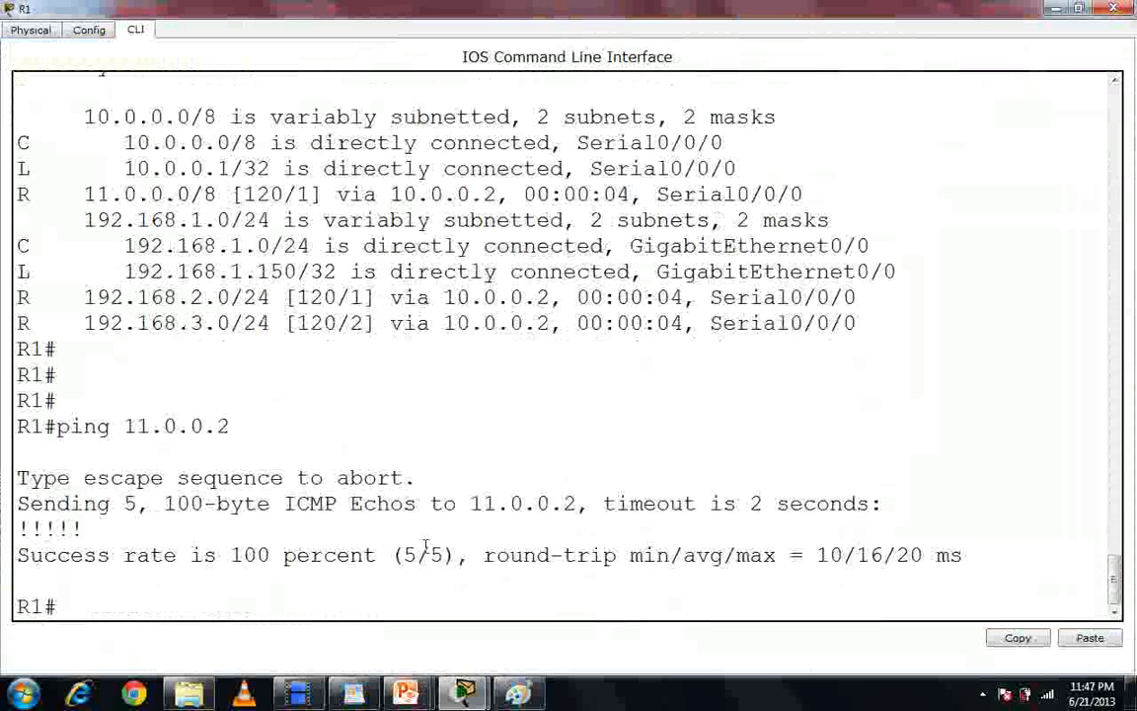
left_click(1126, 8)
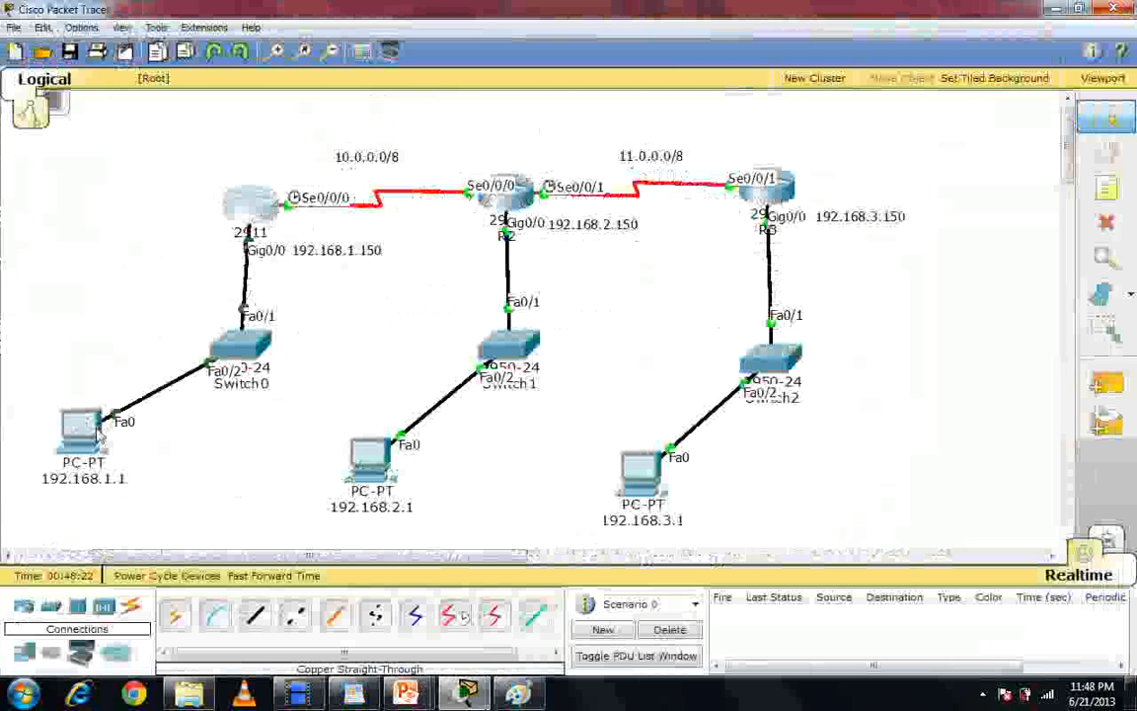
Ping 192.168.3.1 from the command prompt of PC 192.168.1.1, moving its window to check the target in the topology
left_click(94, 431)
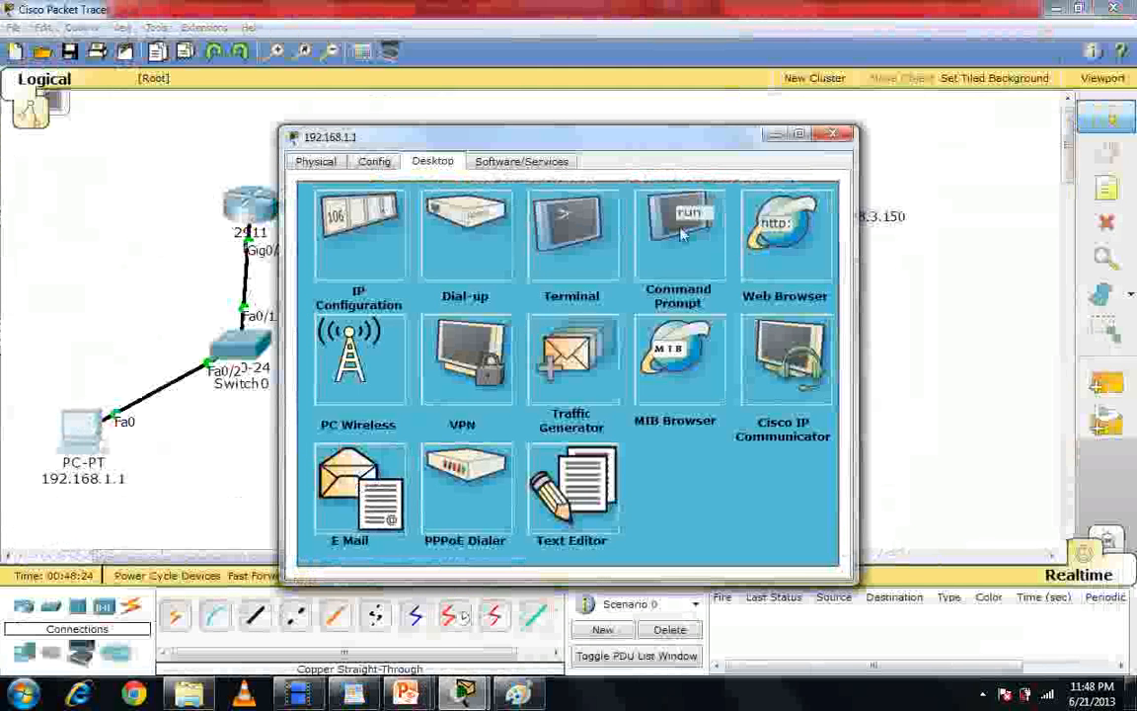
left_click(680, 233)
type("pi")
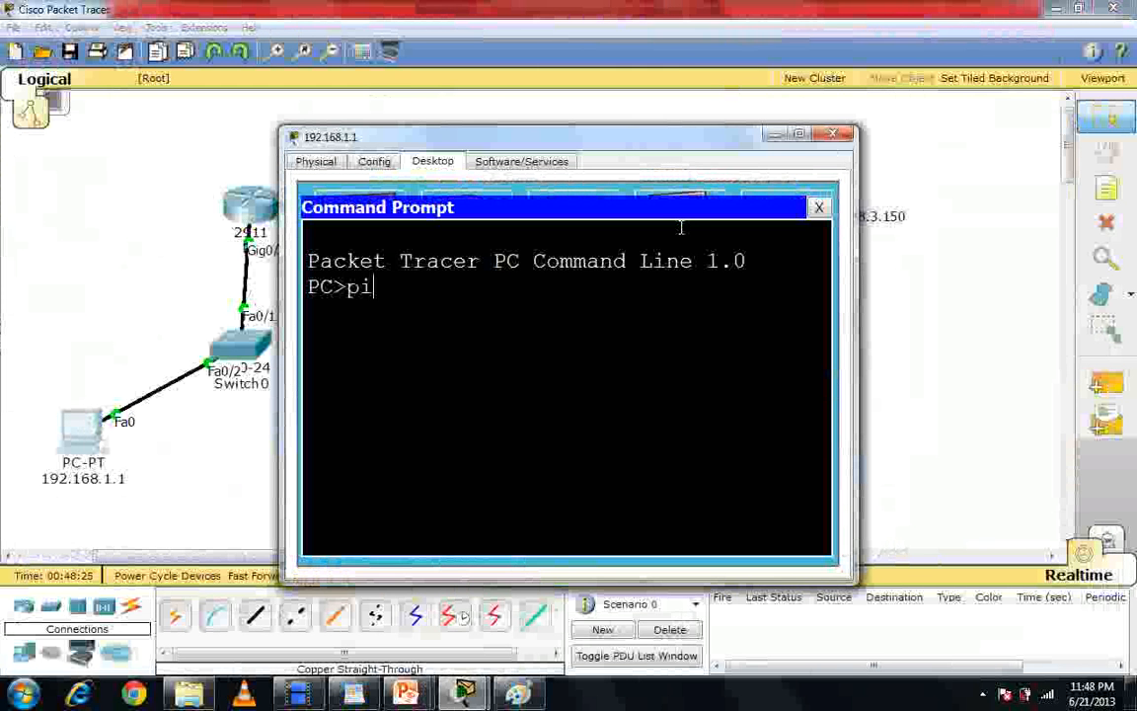
type("ng 1")
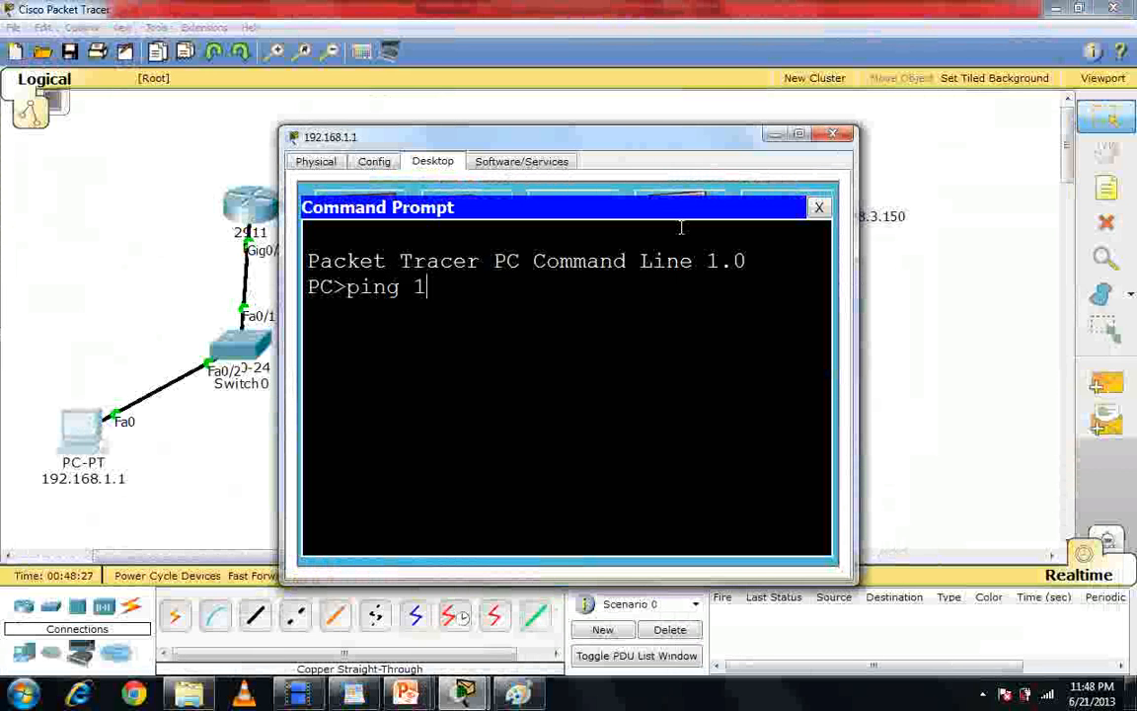
type("92")
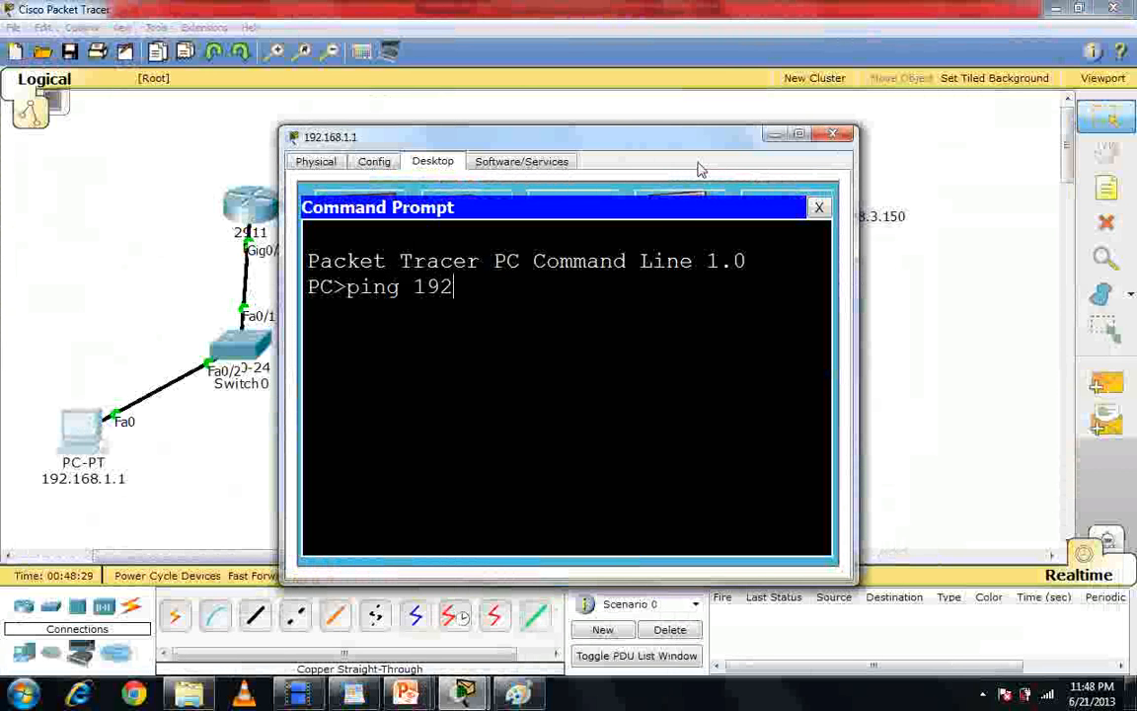
left_click_drag(694, 154, 392, 111)
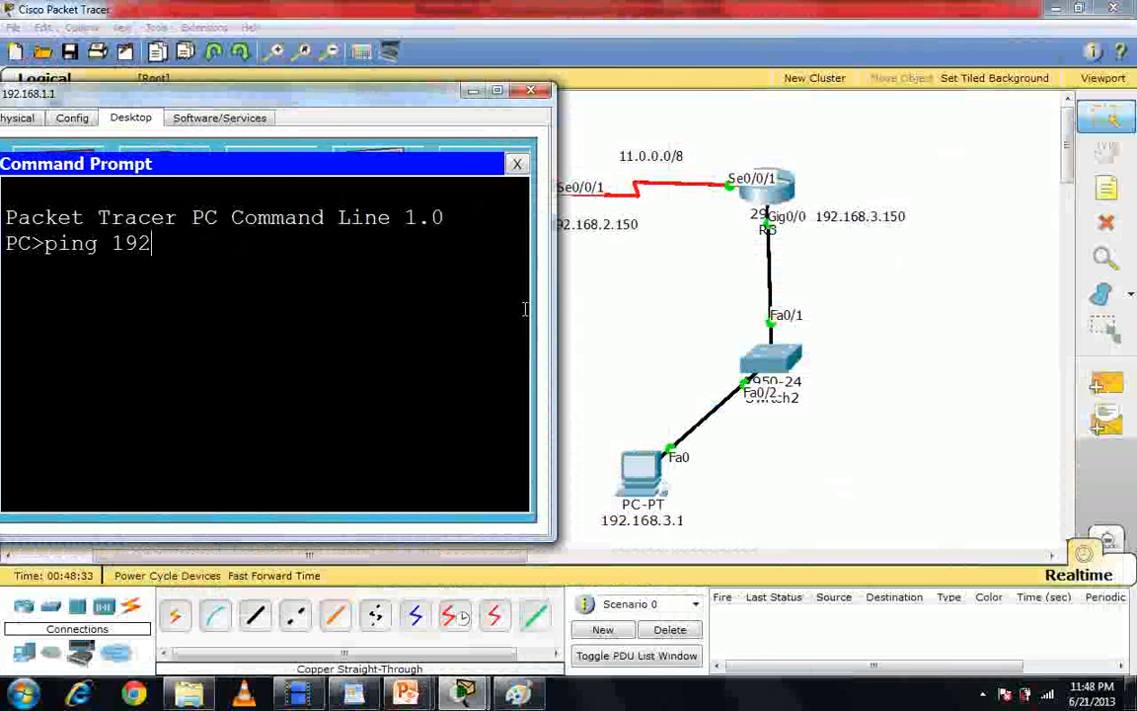
left_click_drag(414, 94, 724, 97)
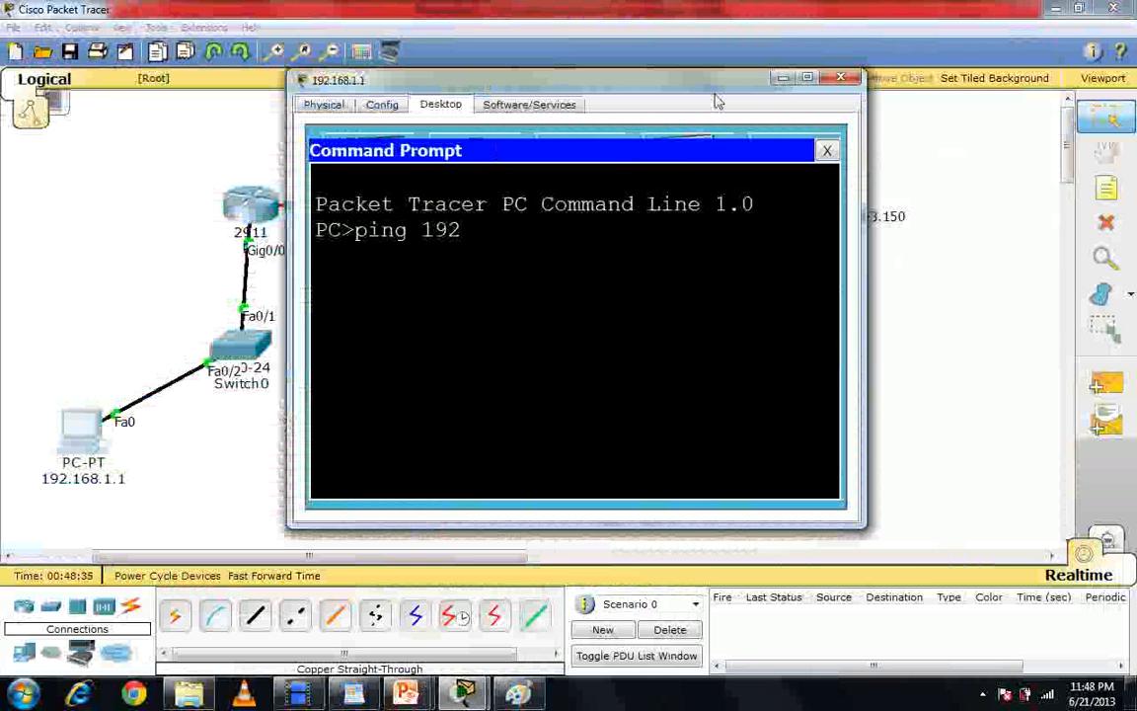
type(".168")
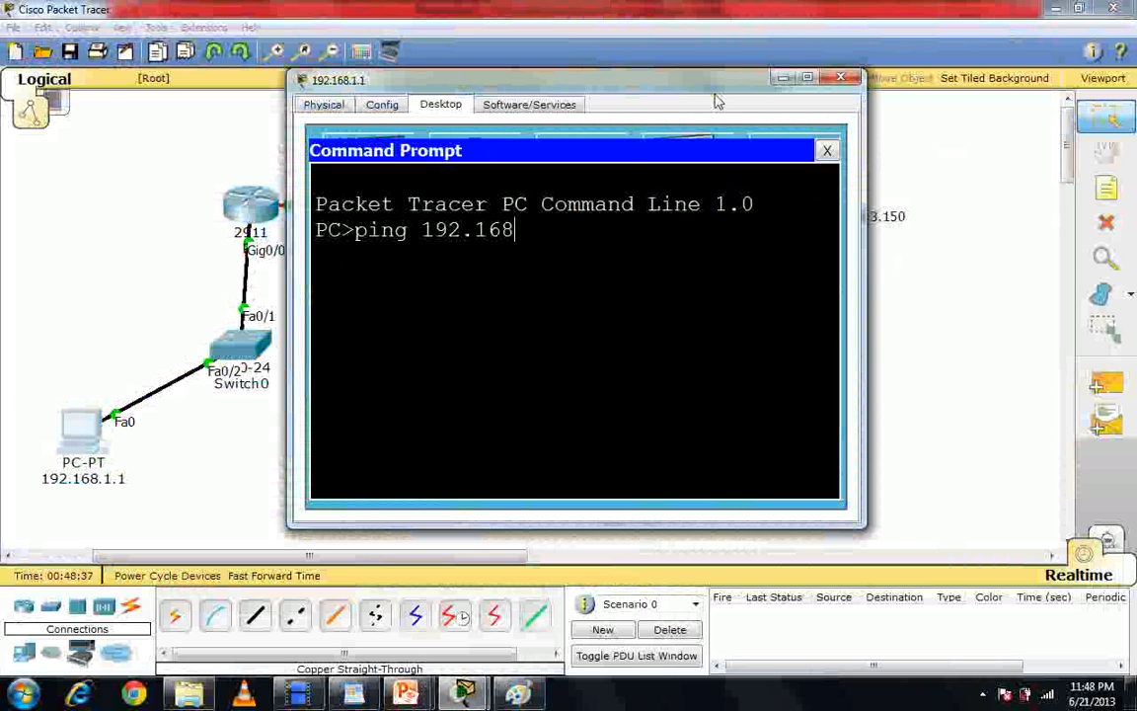
type(".3.1")
key("Return")
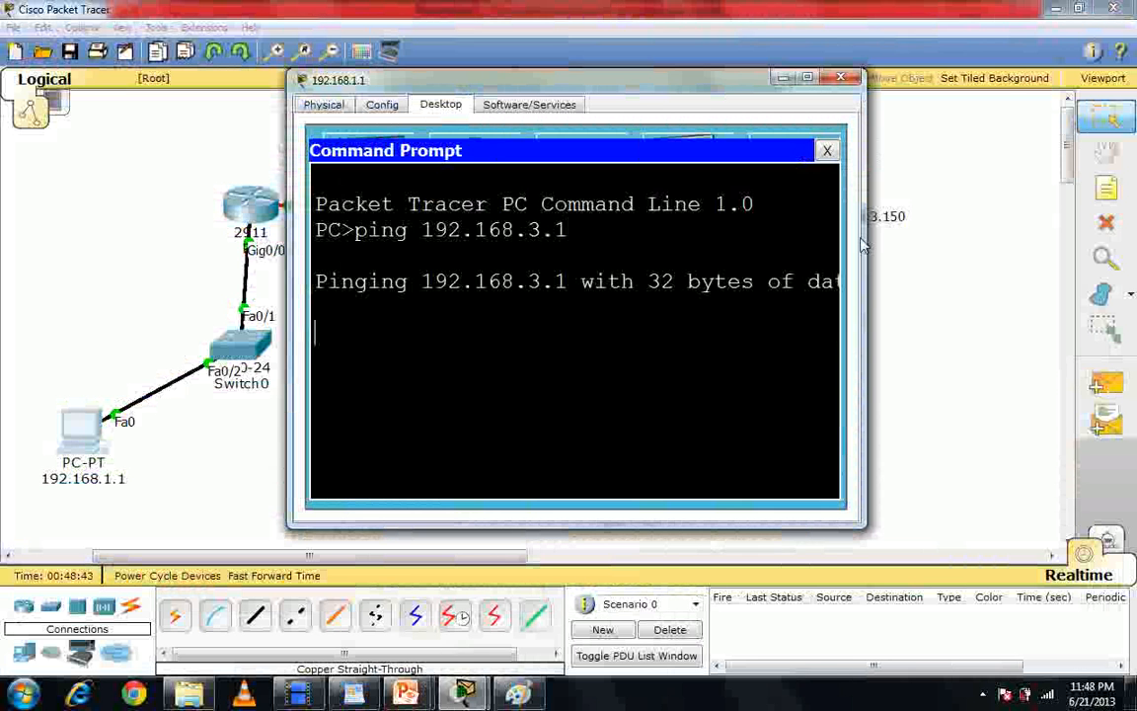
Maximize the PC 192.168.1.1 window, repeat the ping to 192.168.3.1, and minimize the window
left_click_drag(866, 246, 1029, 246)
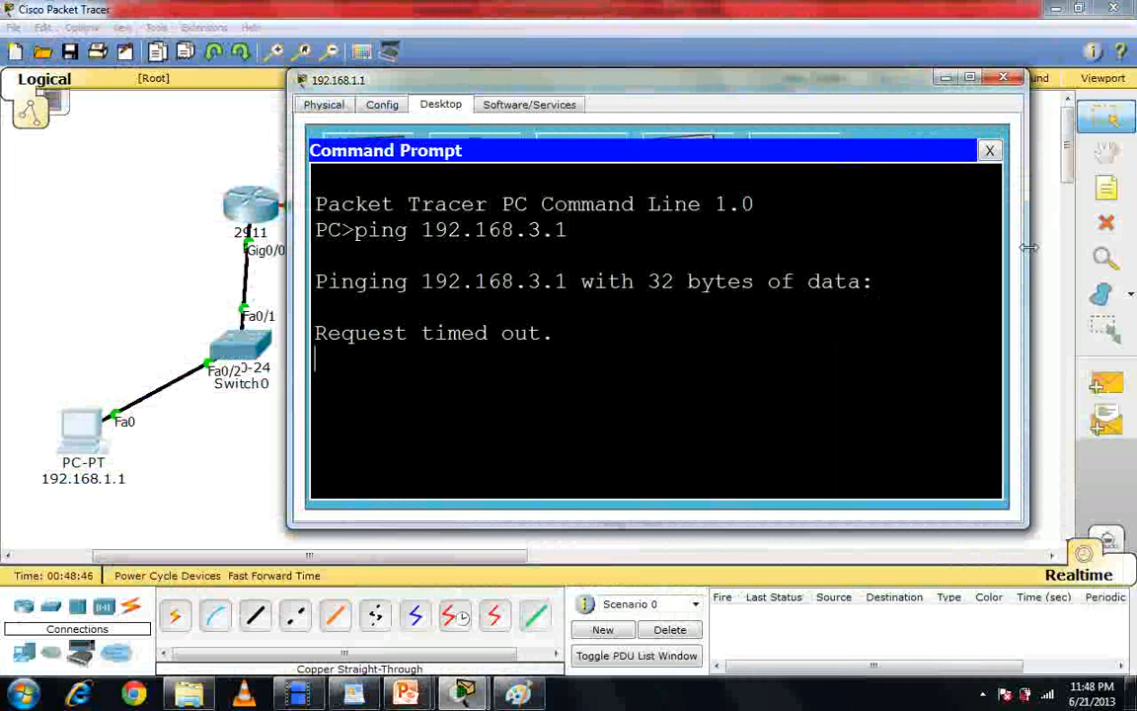
double_click(876, 77)
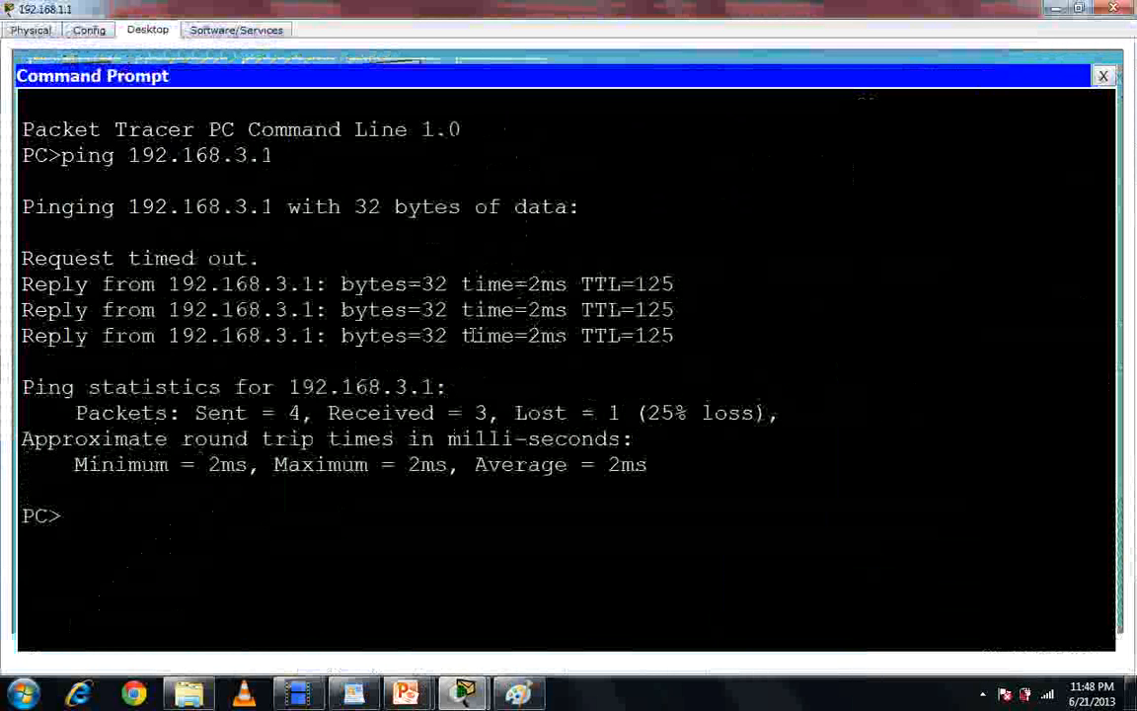
key("Up")
key("Return")
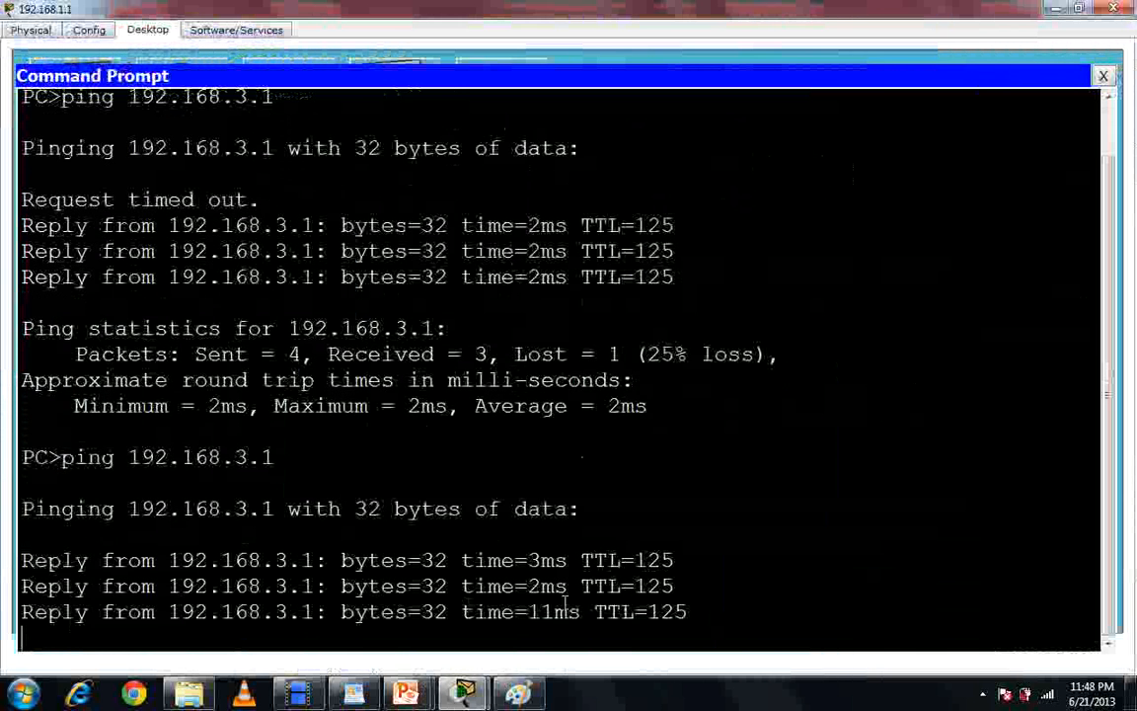
left_click(1057, 9)
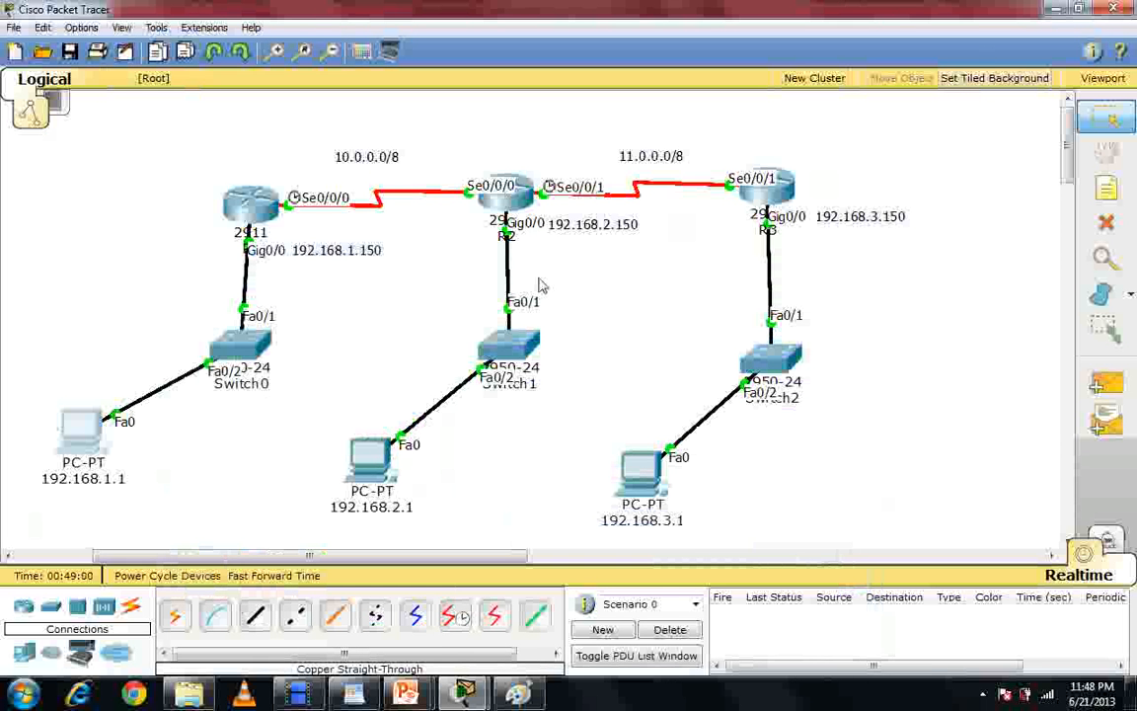
Send simple PDUs from PC 192.168.1.1 to PC 192.168.3.1 and from PC 192.168.1.1 to PC 192.168.2.1
left_click(1106, 383)
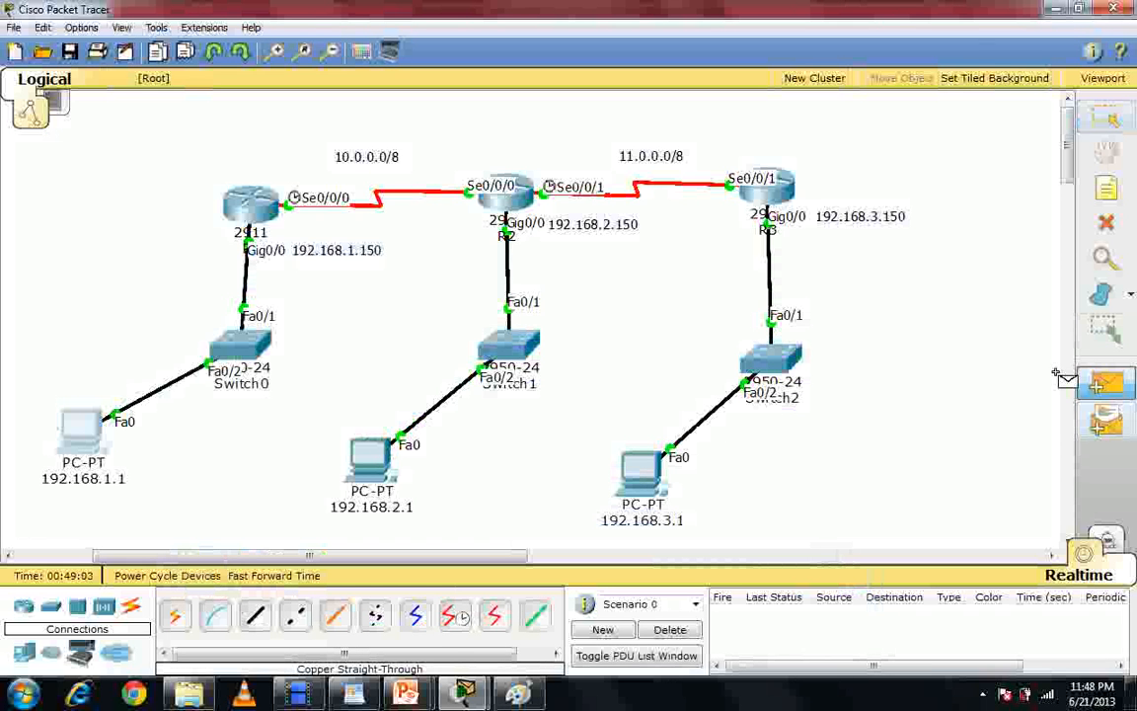
left_click(78, 427)
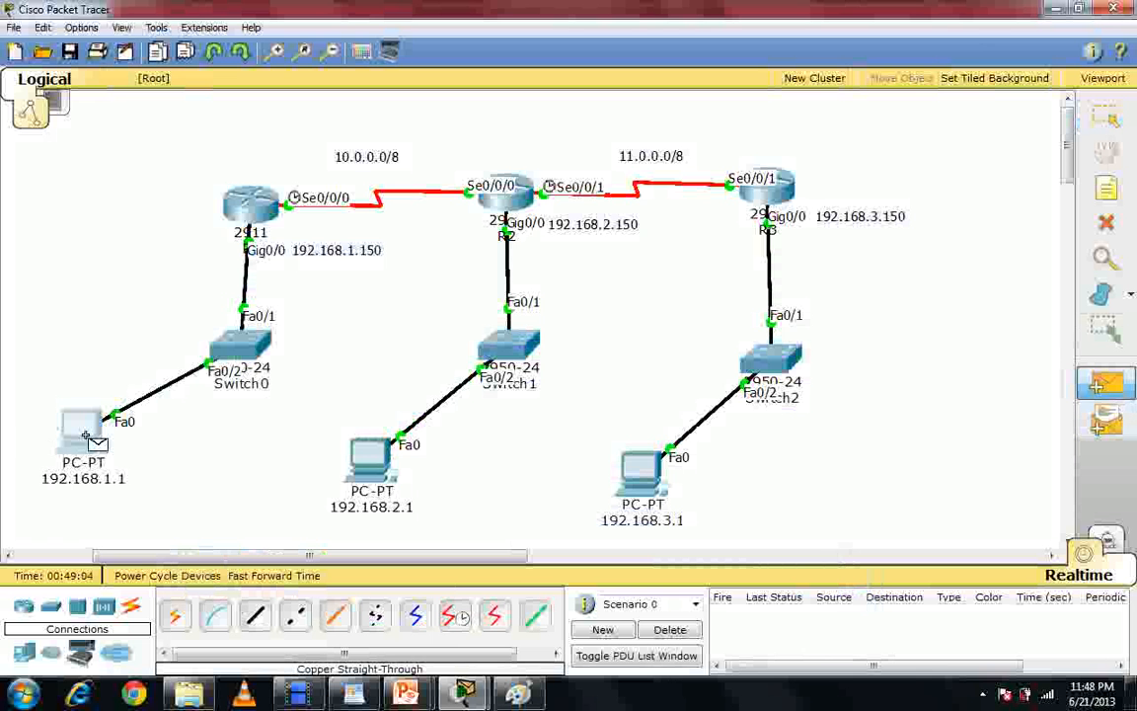
left_click(637, 474)
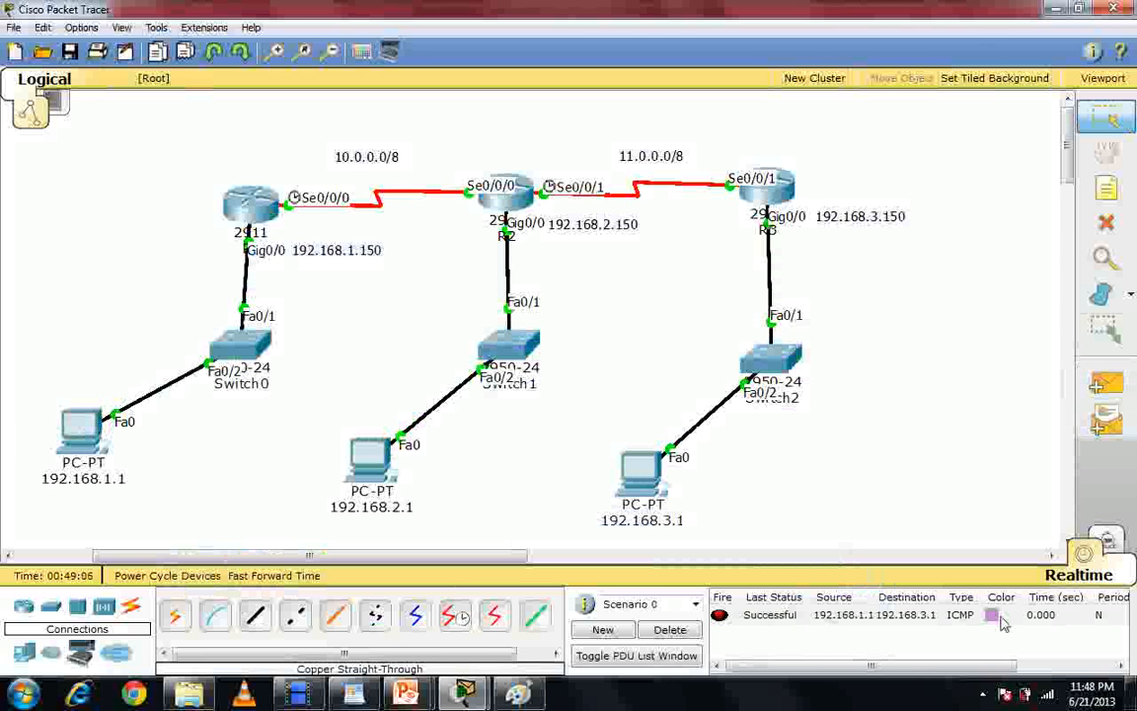
left_click(1106, 383)
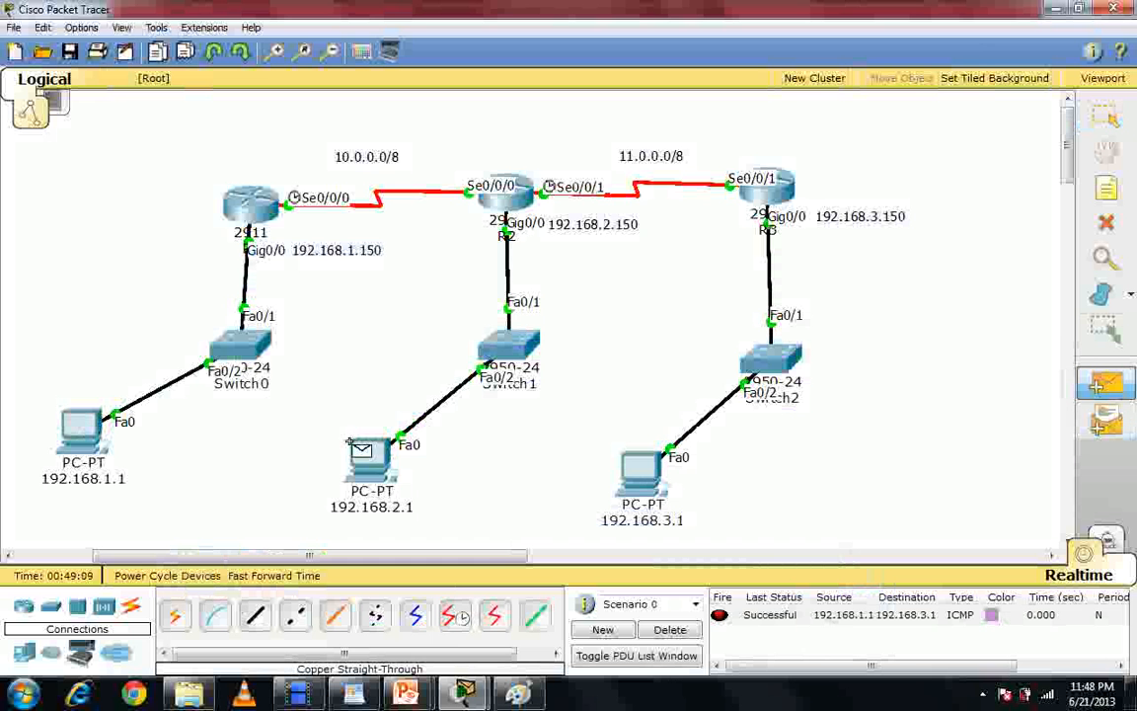
left_click(81, 429)
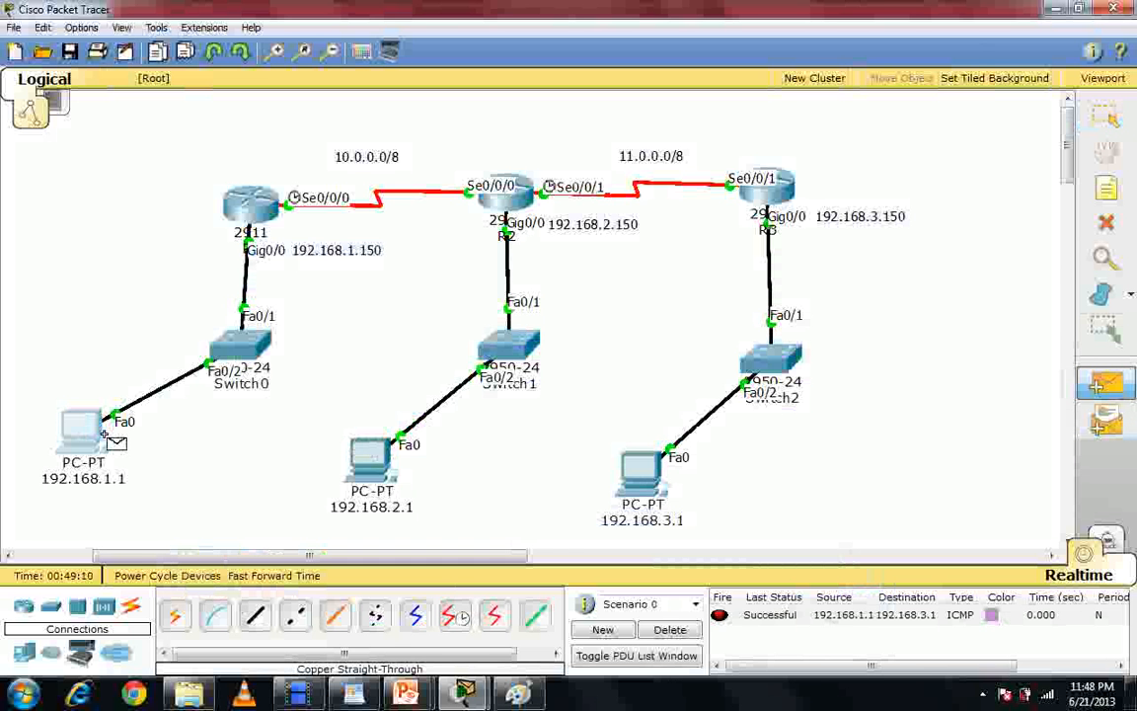
left_click(367, 456)
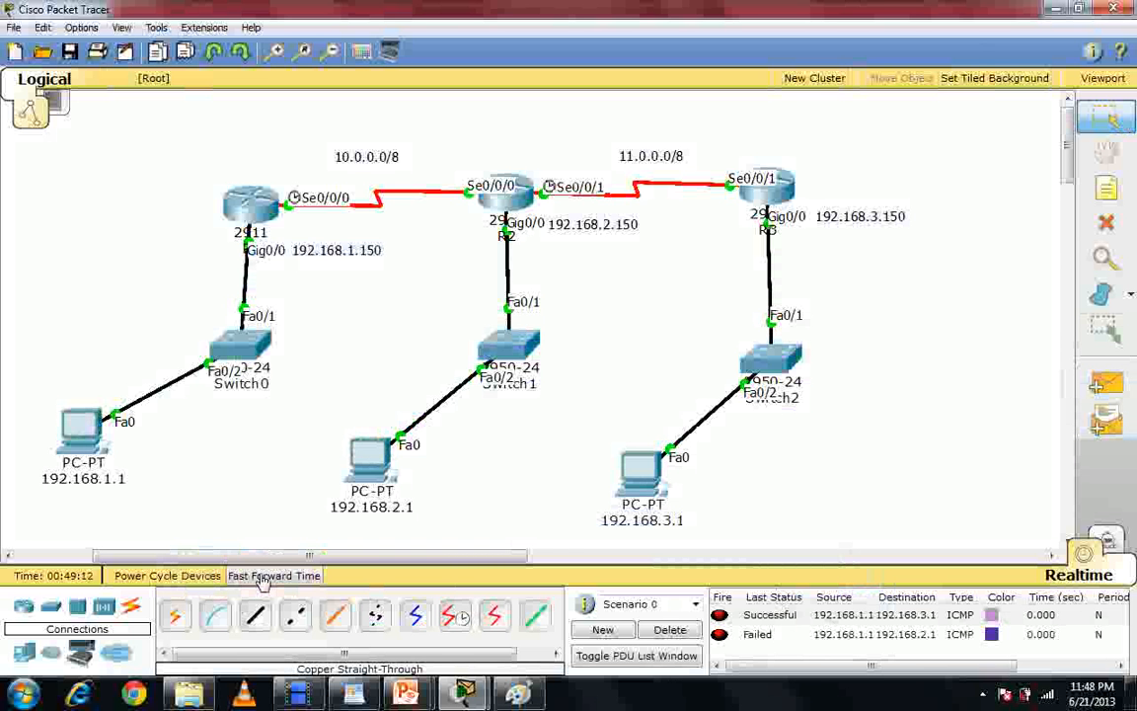
Switch to simulation mode, auto-play both PDUs, and close the simulation panel to watch them cross the topology
left_click(1108, 544)
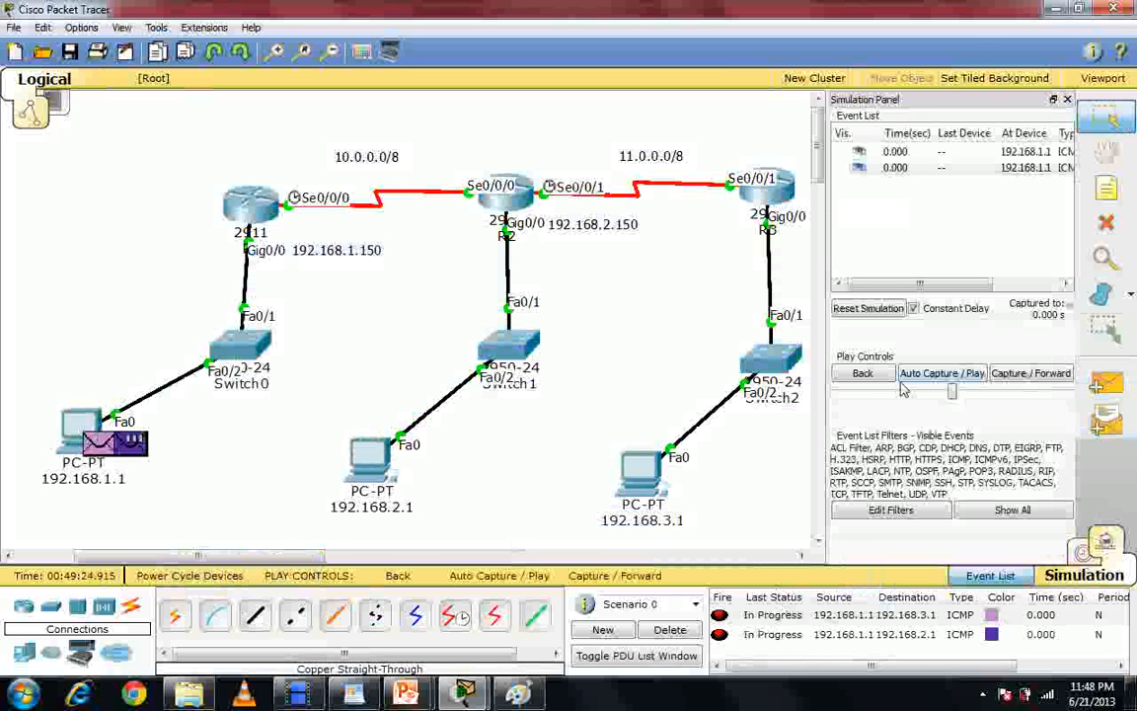
left_click(913, 383)
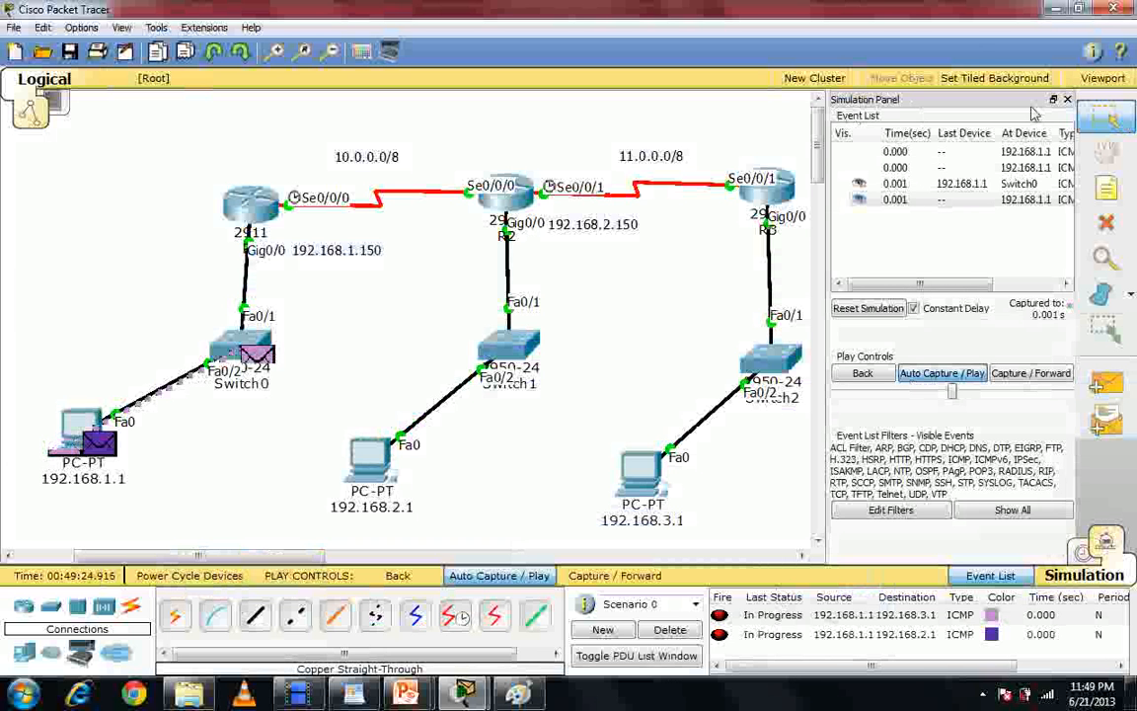
left_click(1067, 100)
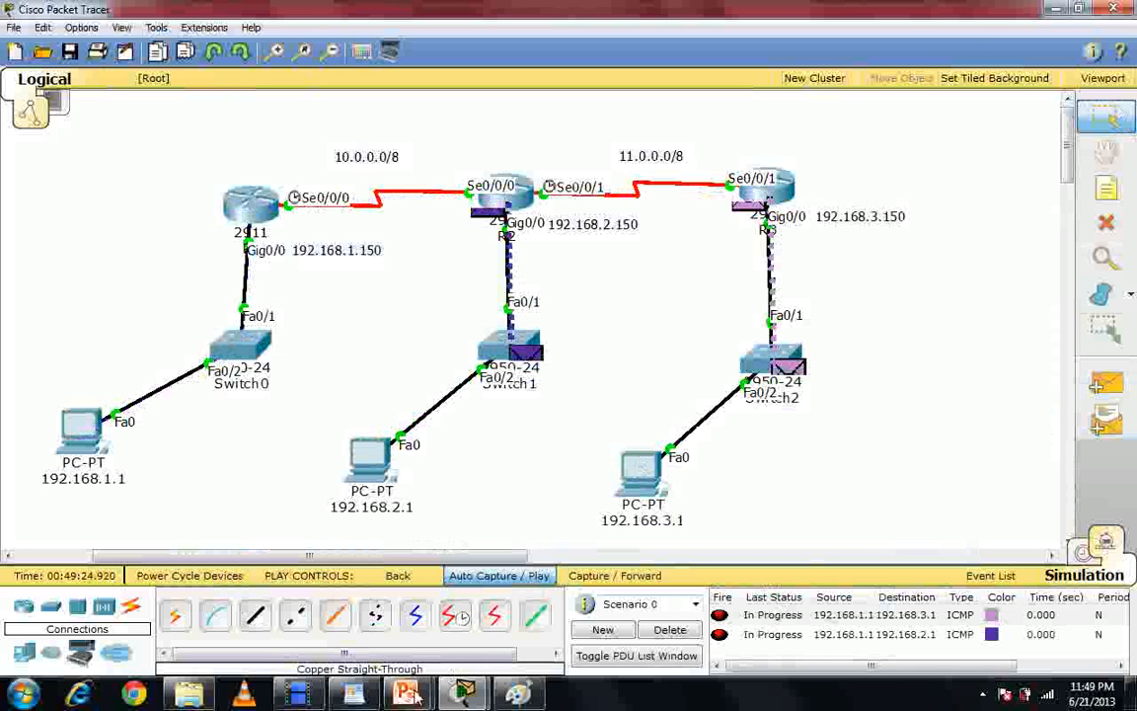
Switch to the timer work presentation in PowerPoint and run its slide show from slide 1 to HYD's empty routing table
mouse_move(413, 695)
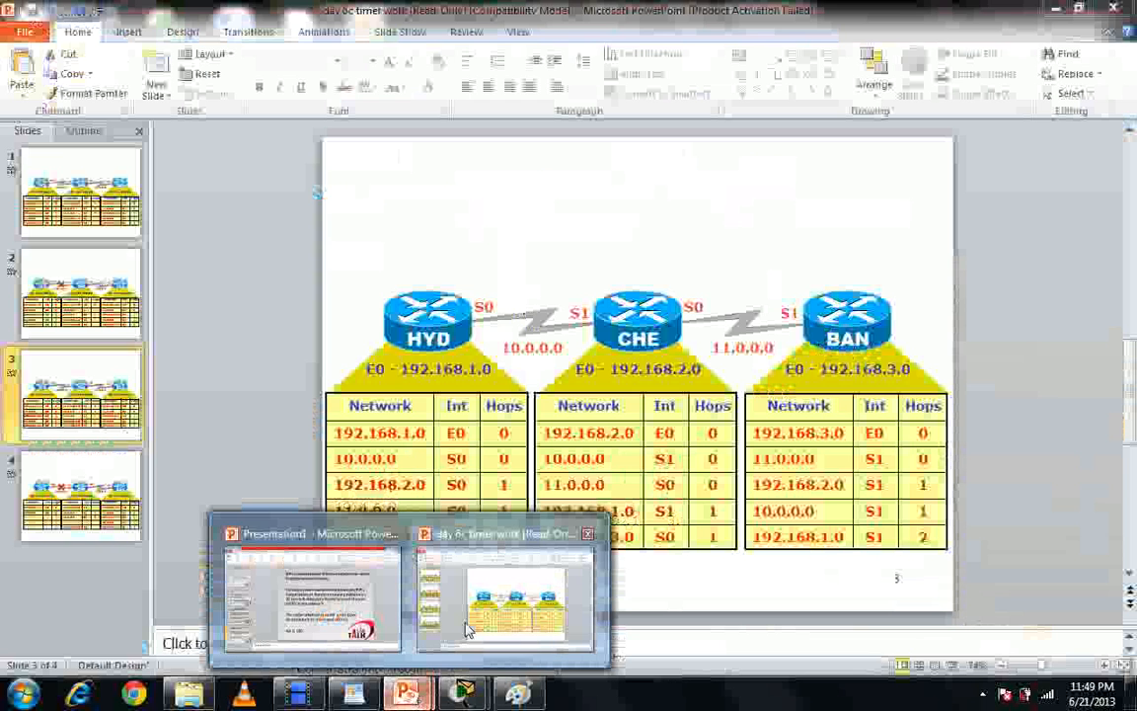
left_click(468, 629)
key("Home")
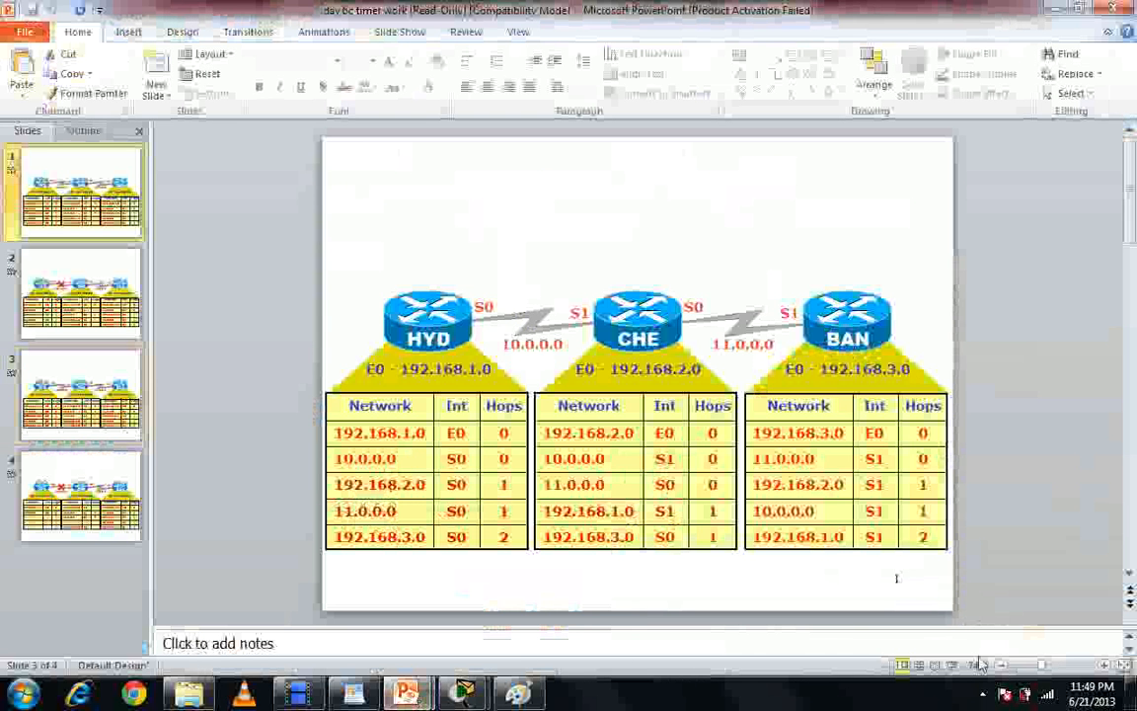
left_click(950, 665)
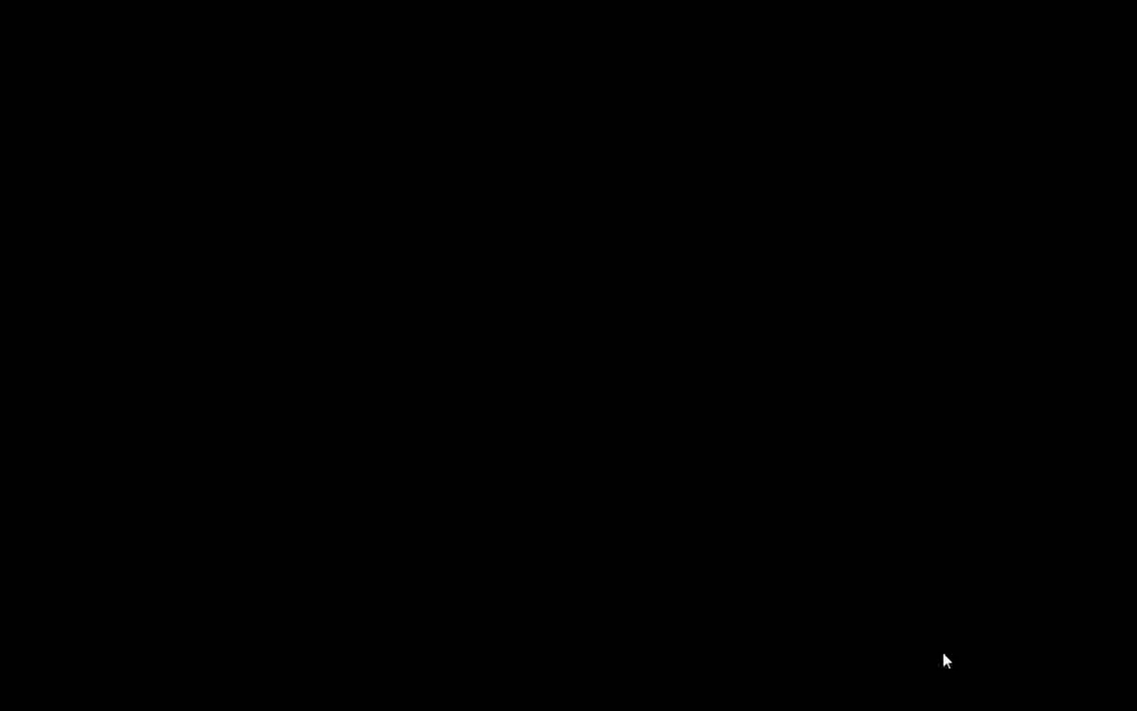
left_click(681, 438)
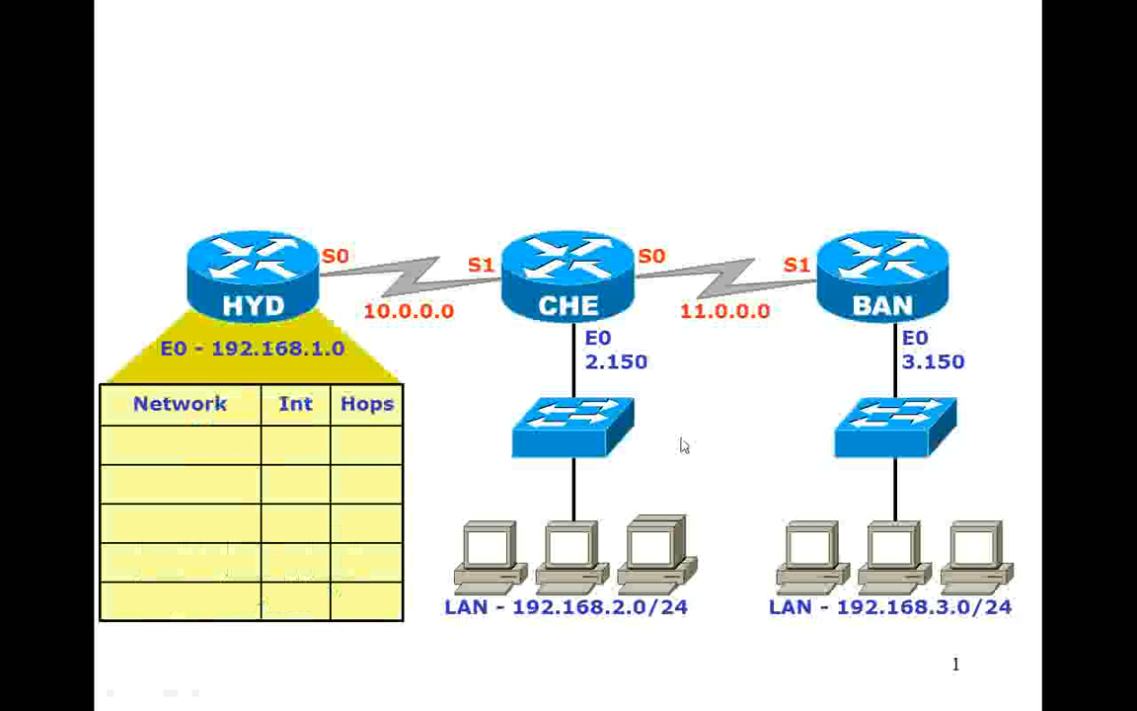
key("Left")
key("Right")
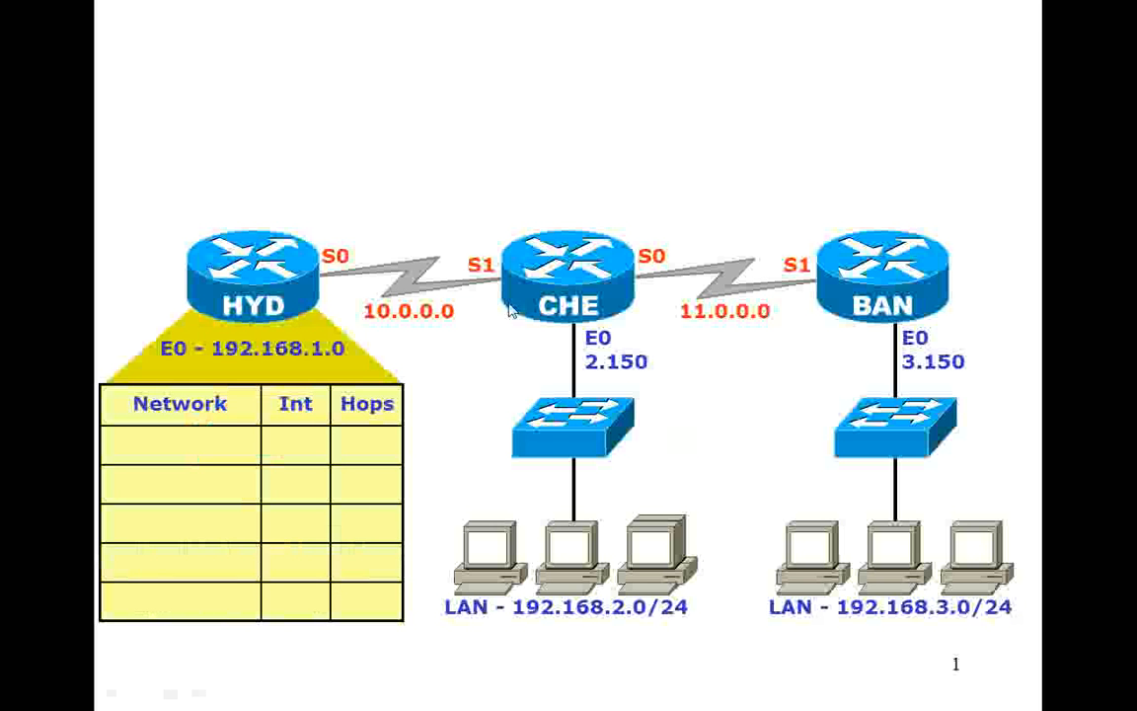